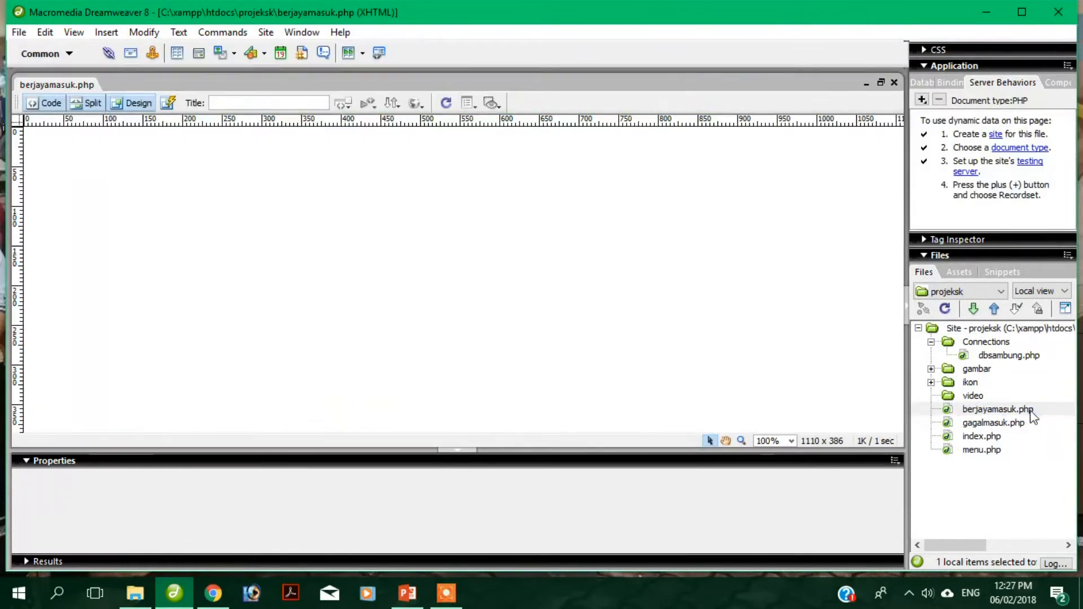
Save a copy of the berjayamasuk.php page in the projeksk folder as borang.php
scroll(567, 286, down, 3)
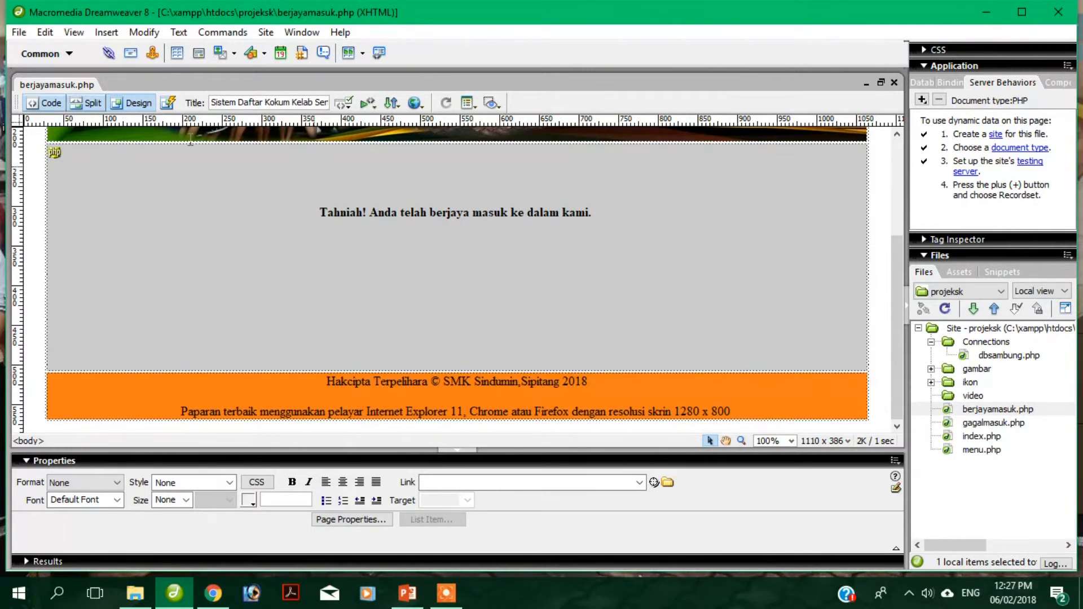
right_click(69, 86)
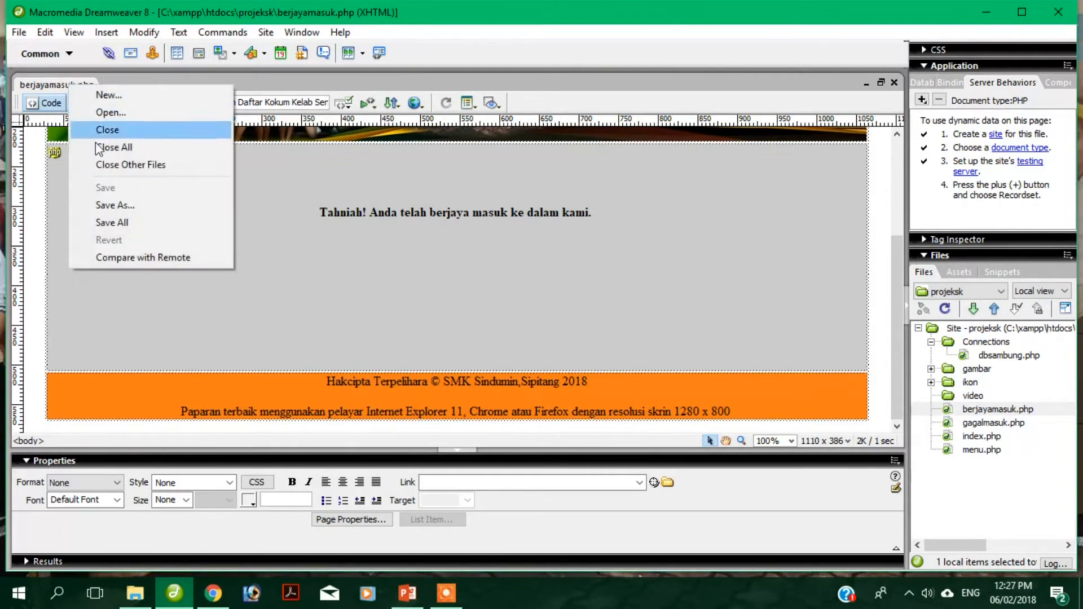
click(122, 208)
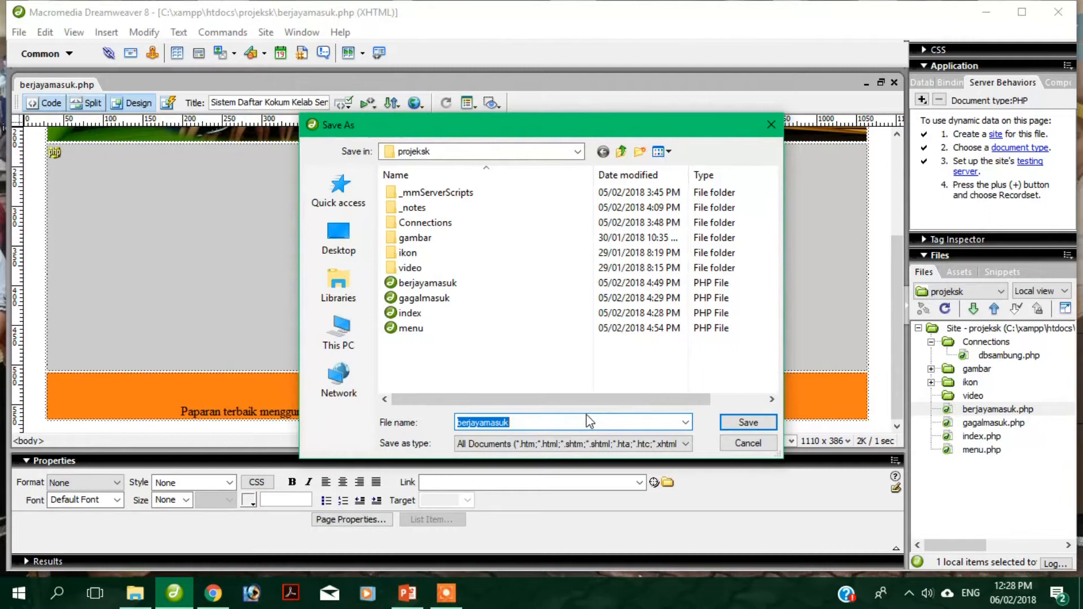
text(borang.php)
key(Return)
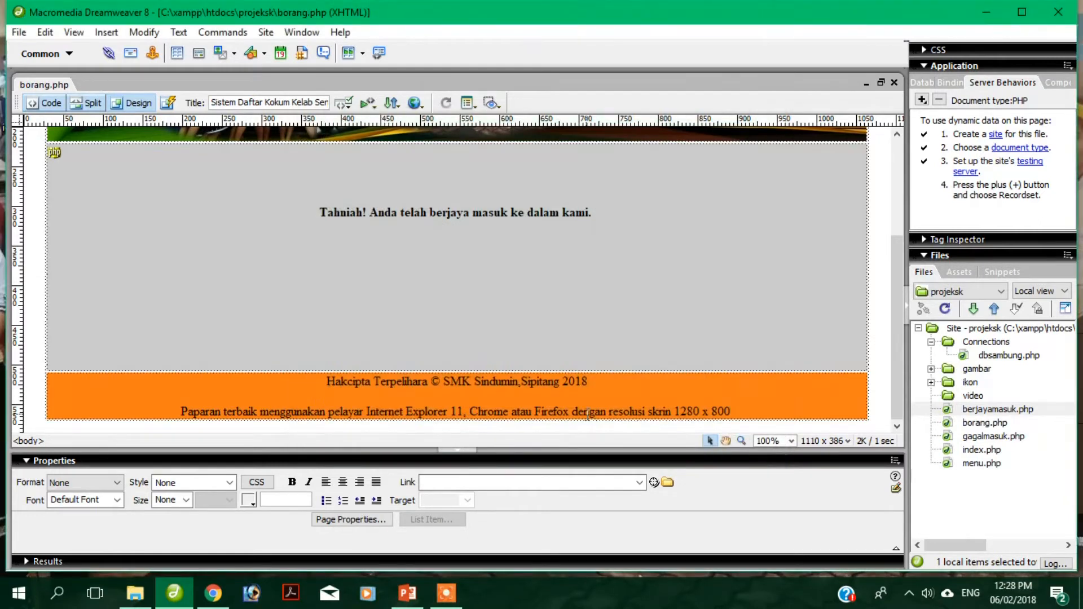
Replace the bold "Tahniah!" message in the page body with the heading "Borang Pendaftaran Ahli Kelab"
drag(318, 213, 586, 214)
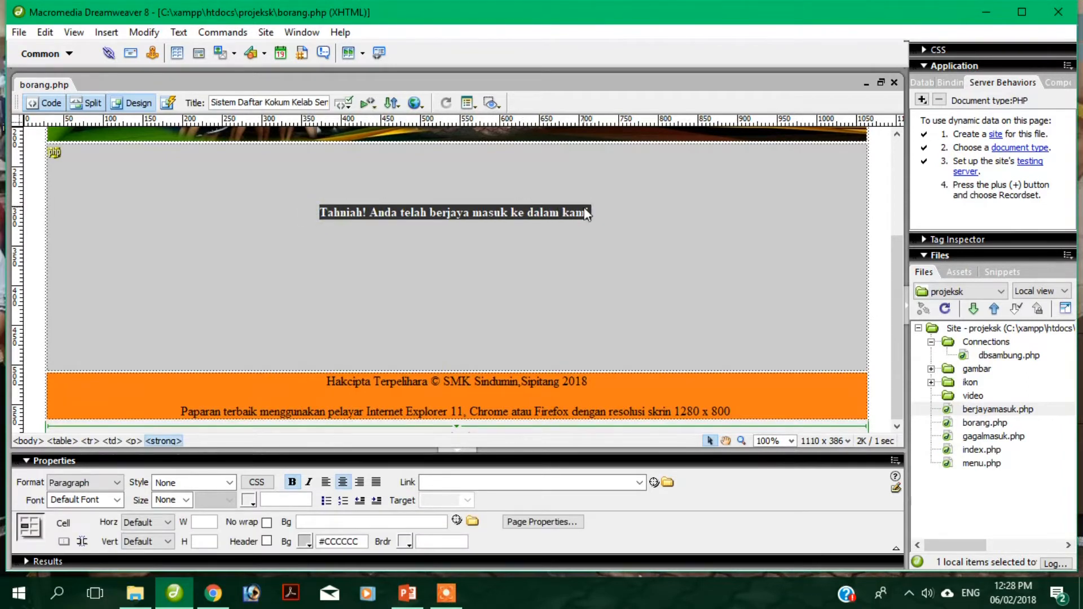
text(BOran)
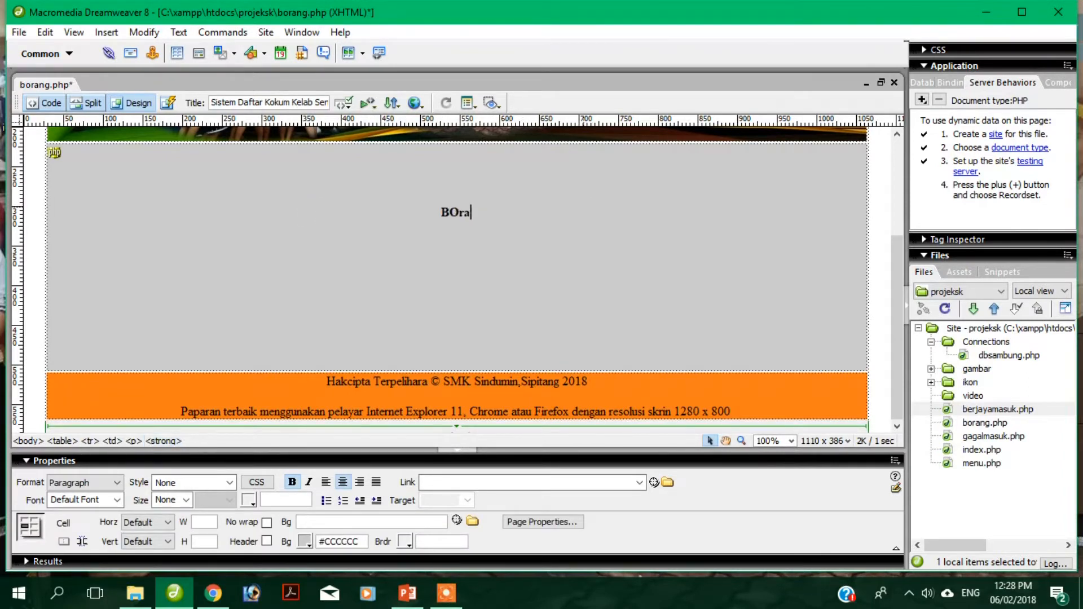
key(BackSpace)
key(BackSpace)
key(BackSpace)
key(BackSpace)
text(orang Pend)
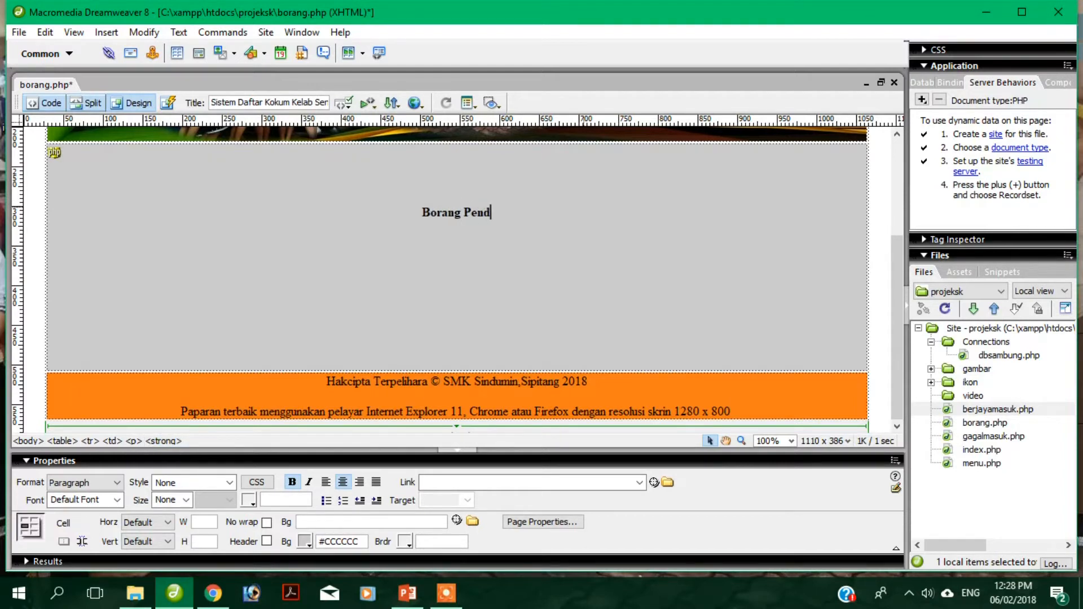
text(aftar)
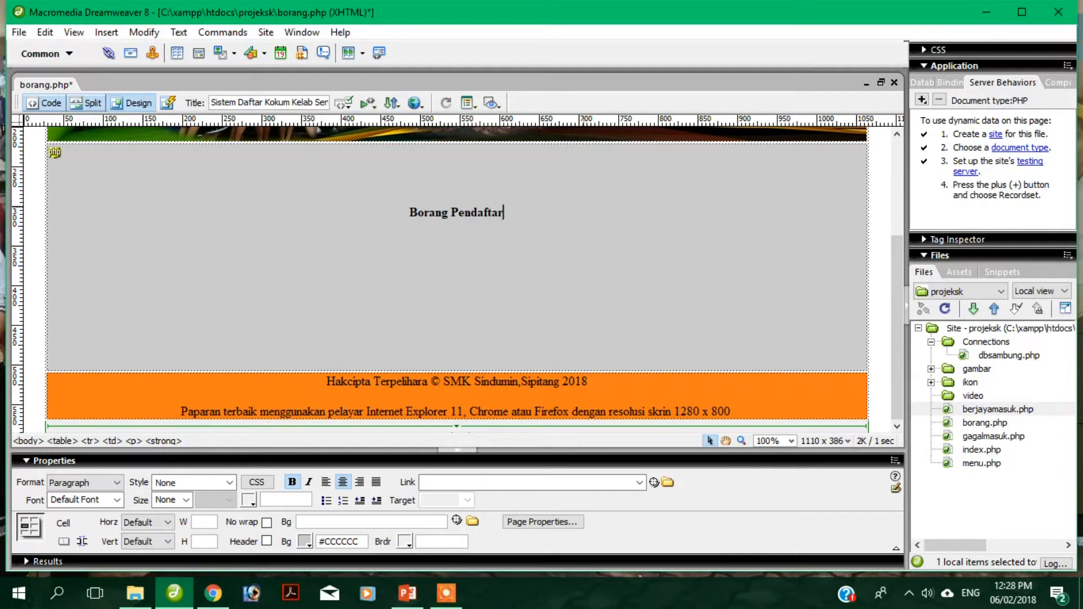
text(an Ahli)
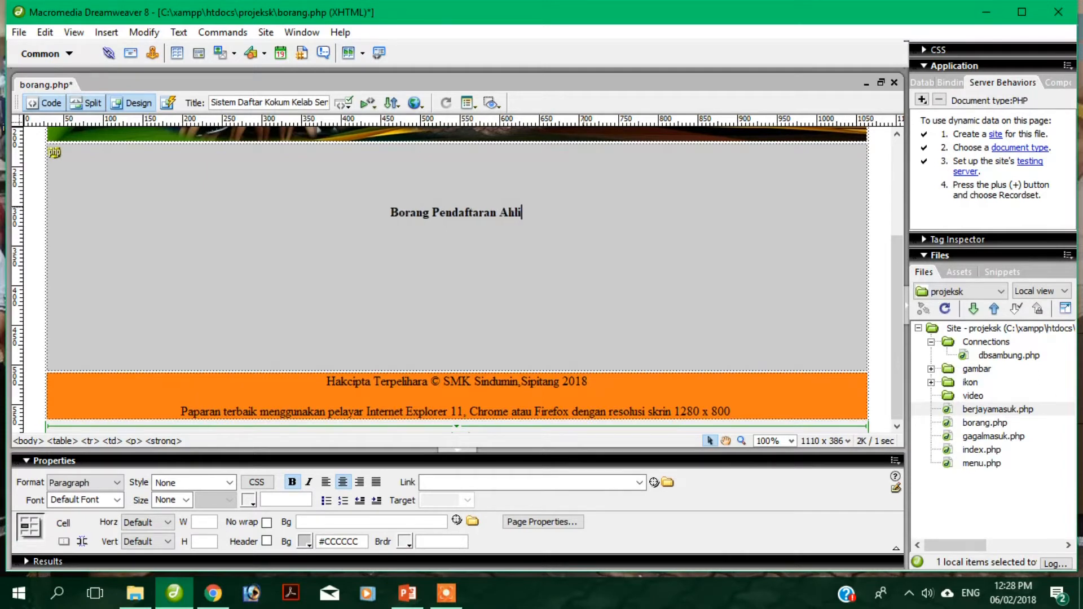
text( Kelab)
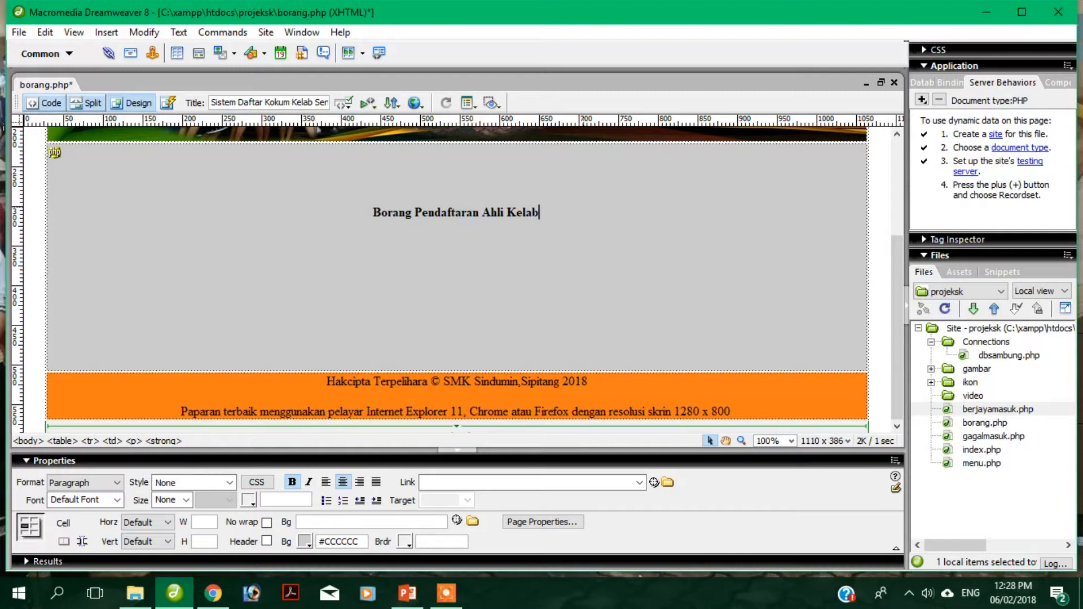
Insert an empty form on a new line below the "Borang Pendaftaran Ahli Kelab" heading
key(Return)
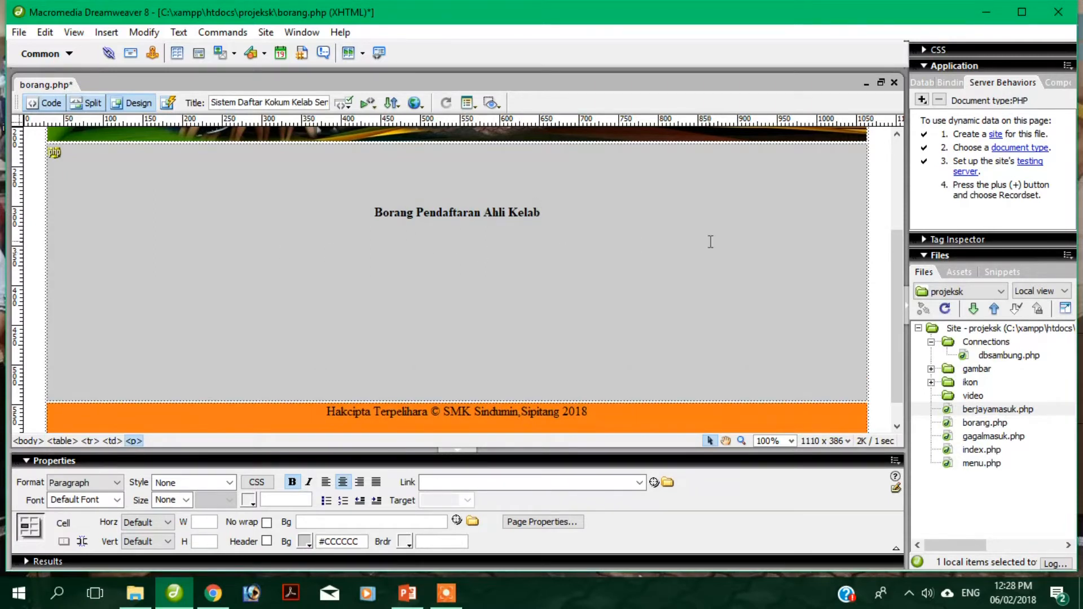
click(106, 32)
mouse_move(167, 188)
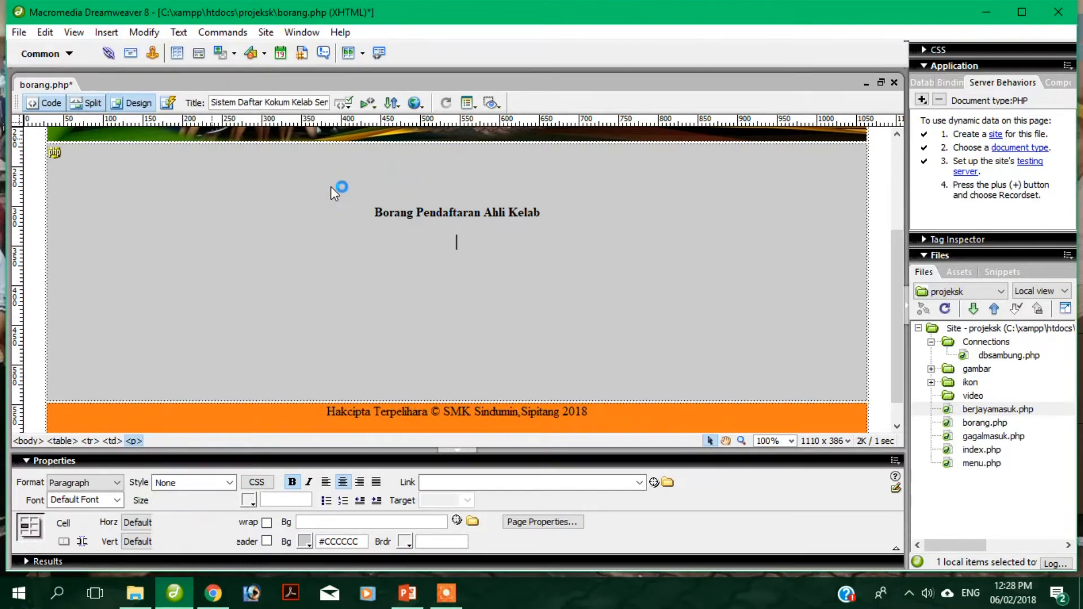
click(366, 249)
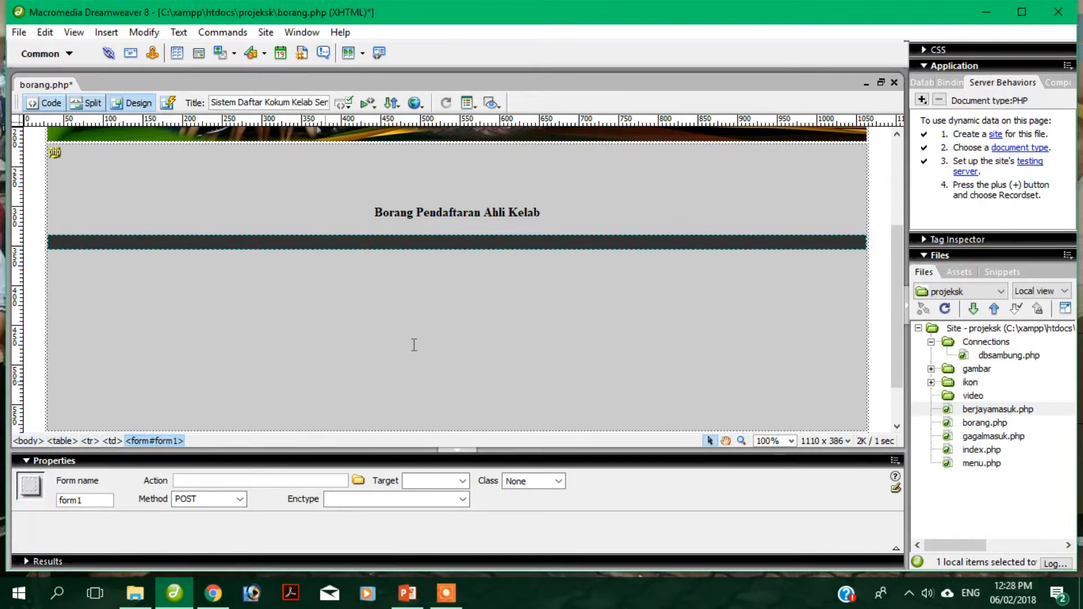
Insert a table with 13 rows and 2 columns inside the form
click(432, 316)
click(415, 249)
click(414, 241)
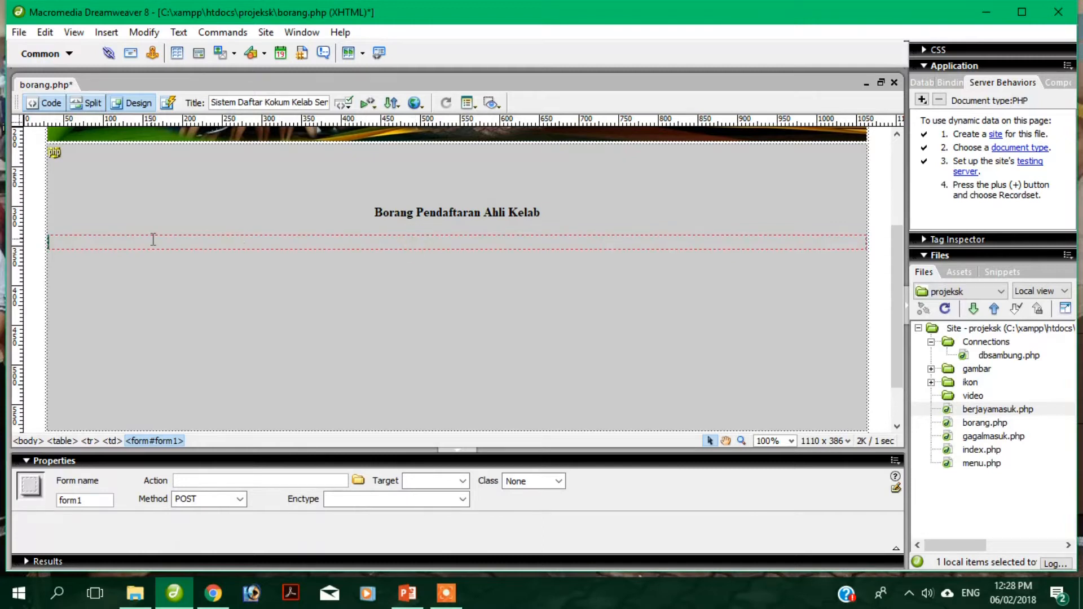
click(106, 32)
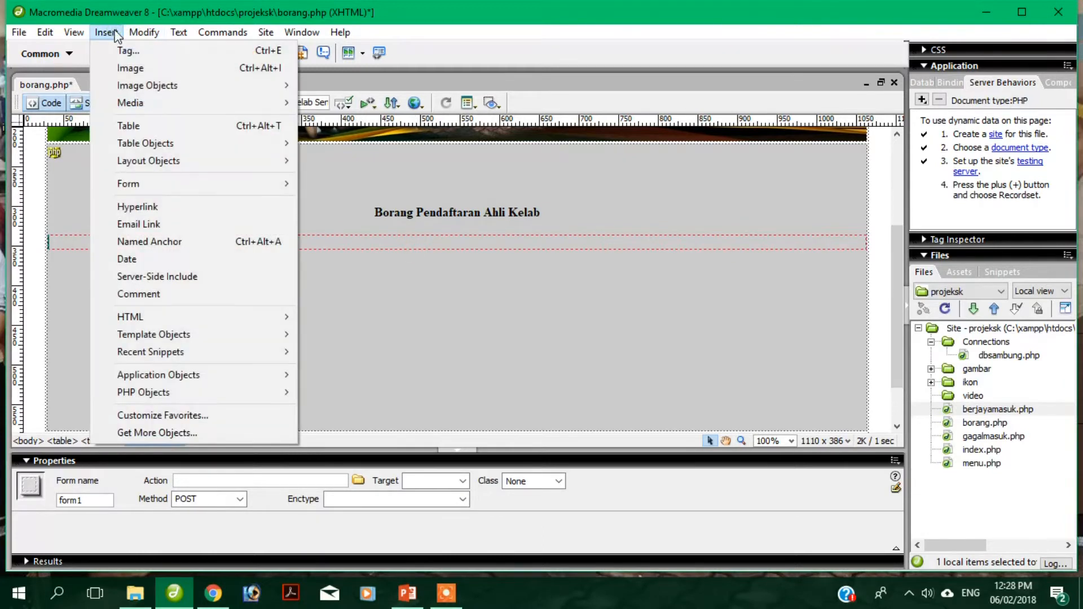
click(142, 126)
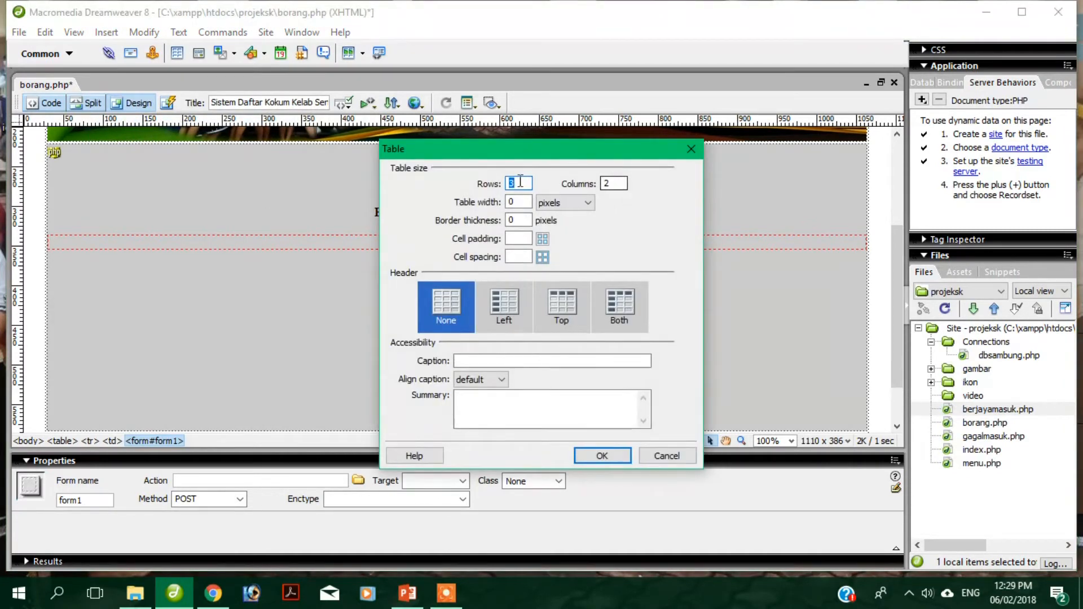
text(13)
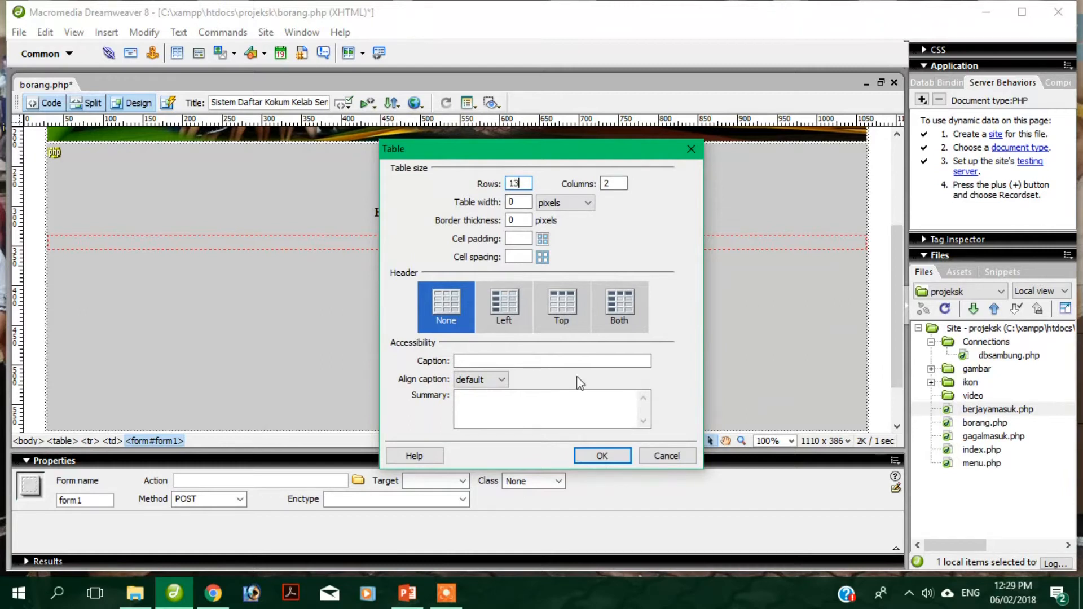
click(602, 456)
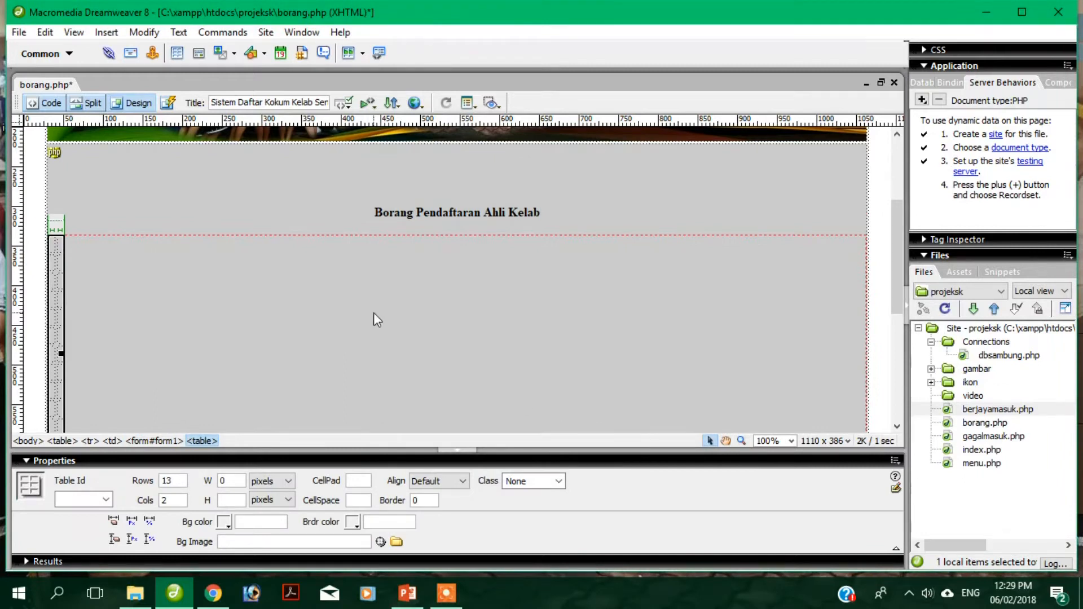
Align the new table to the center of the form
click(129, 287)
scroll(128, 288, down, 3)
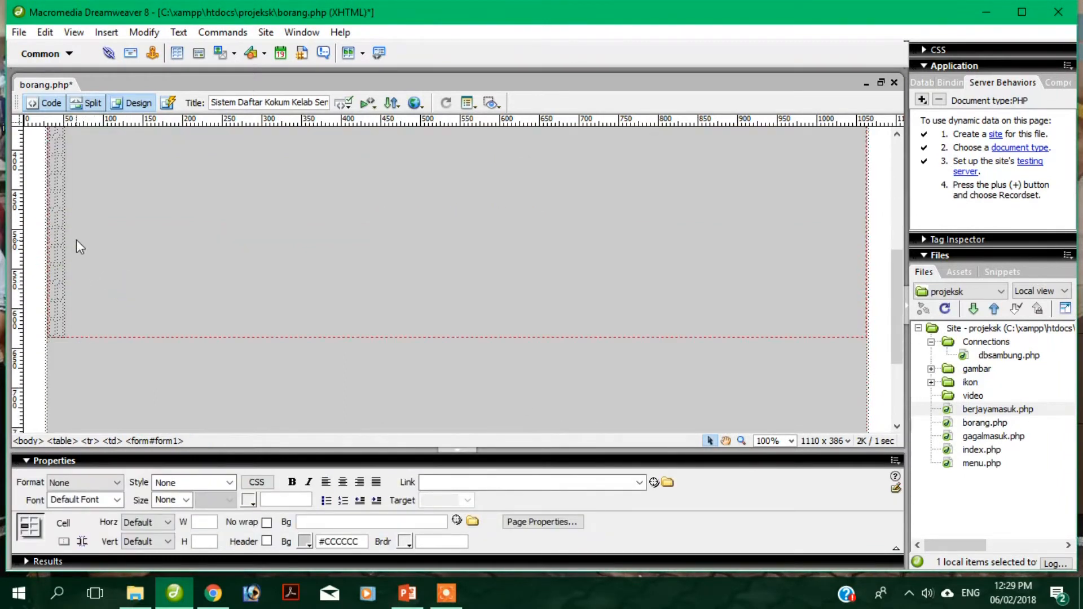
click(63, 223)
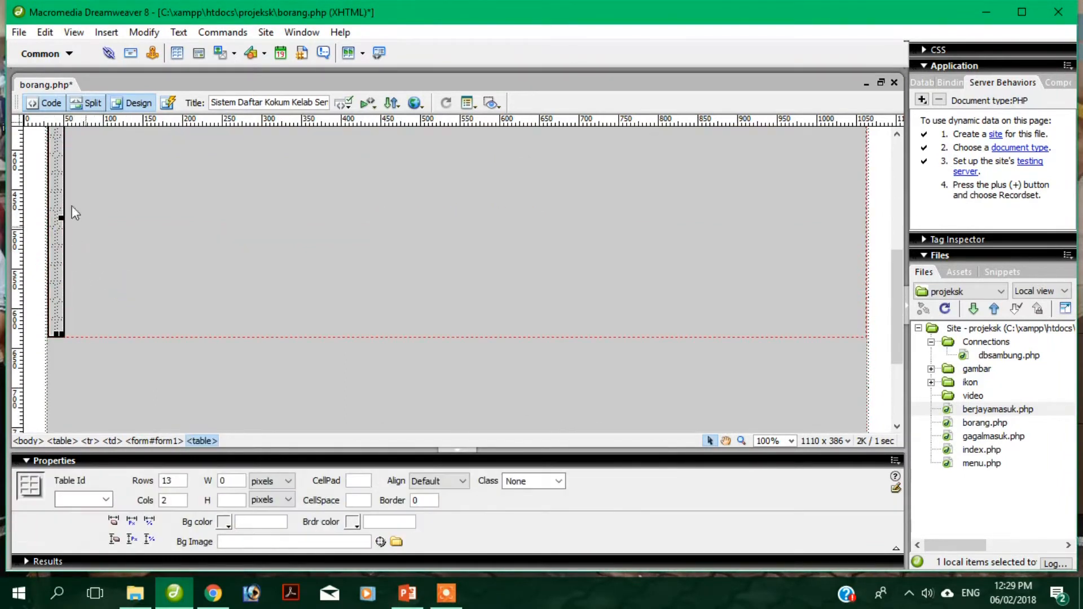
click(437, 481)
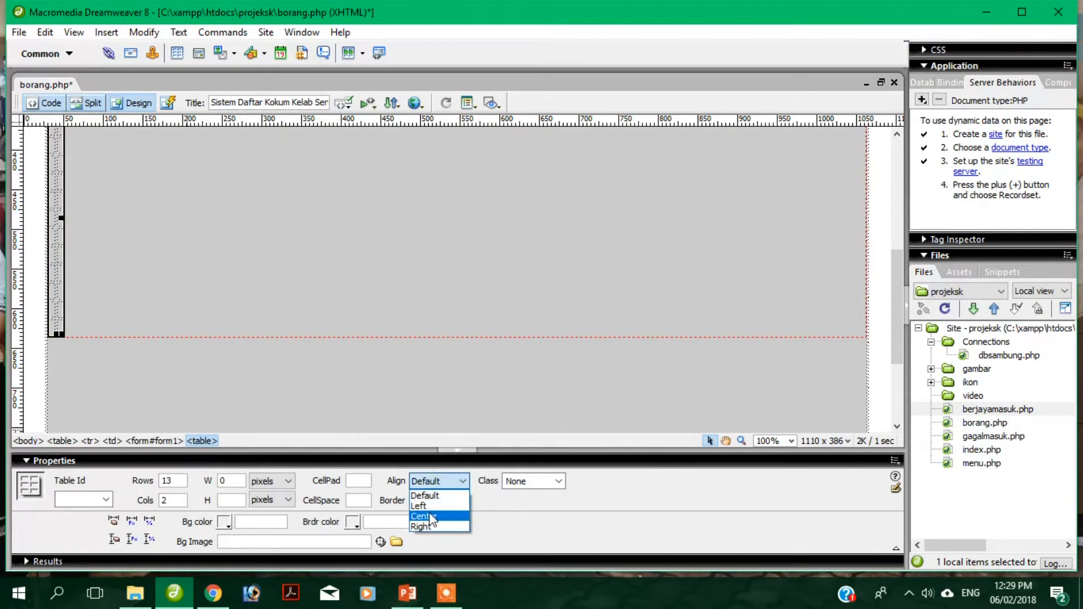
click(431, 517)
click(513, 230)
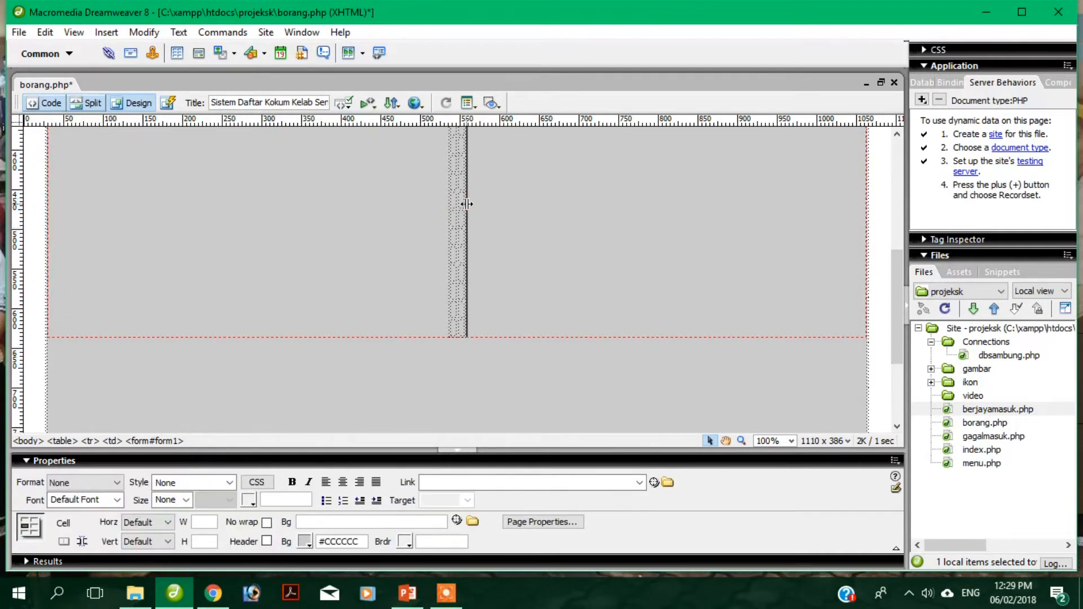
Widen the centered table to about 223 pixels
click(466, 204)
drag(466, 204, 562, 161)
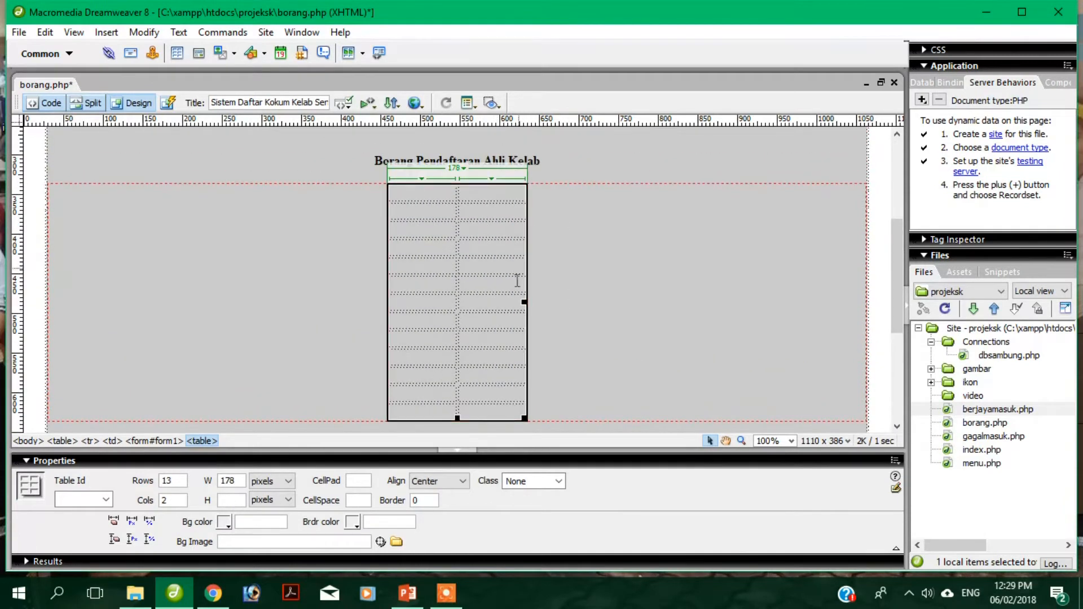
drag(524, 305, 561, 261)
click(446, 213)
Enter the label "Memuat naik Gambar Individu :" in the first cell of the table's first column
click(420, 195)
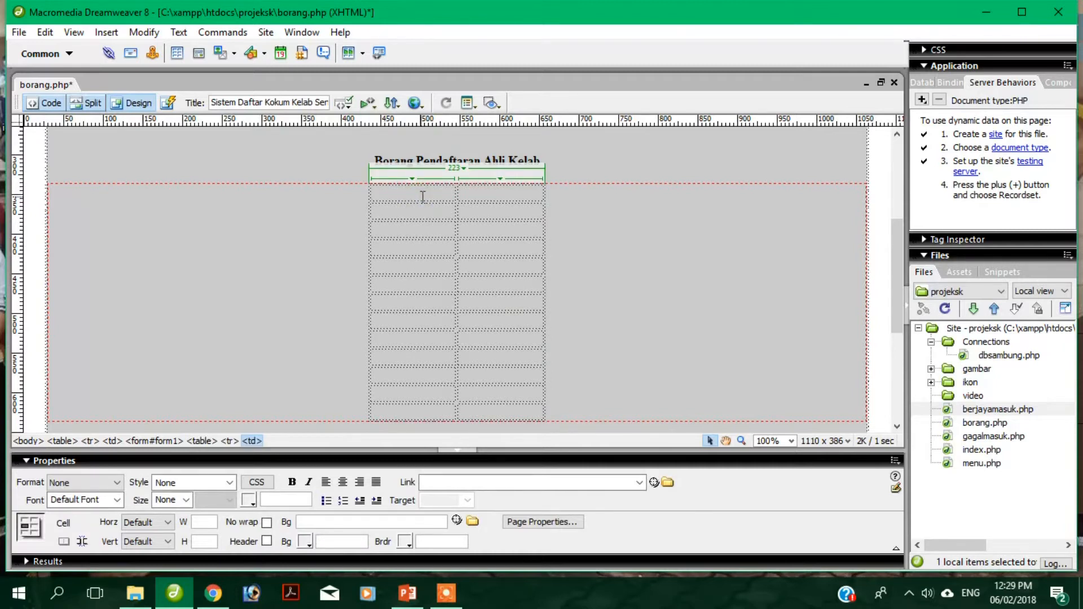
text(G)
key(BackSpace)
text(Memuat n)
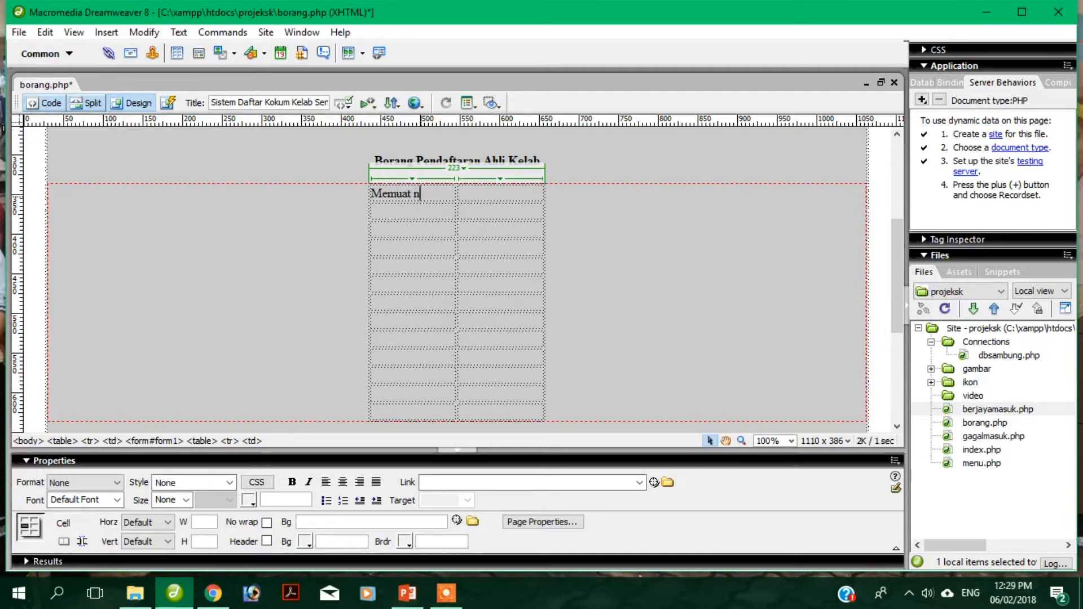
text(aik Gamba)
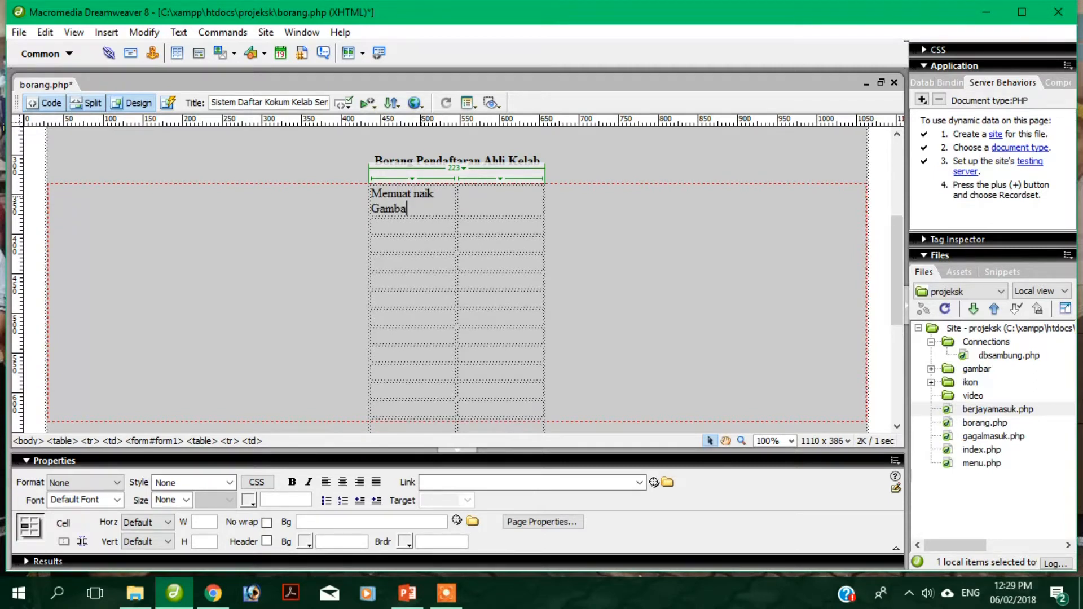
text(r Individu)
key(shift+Return)
Label the second and third rows of the first column "Nama Penuh :" and "No. Kad Pengenalan :"
click(385, 245)
text(Nama P)
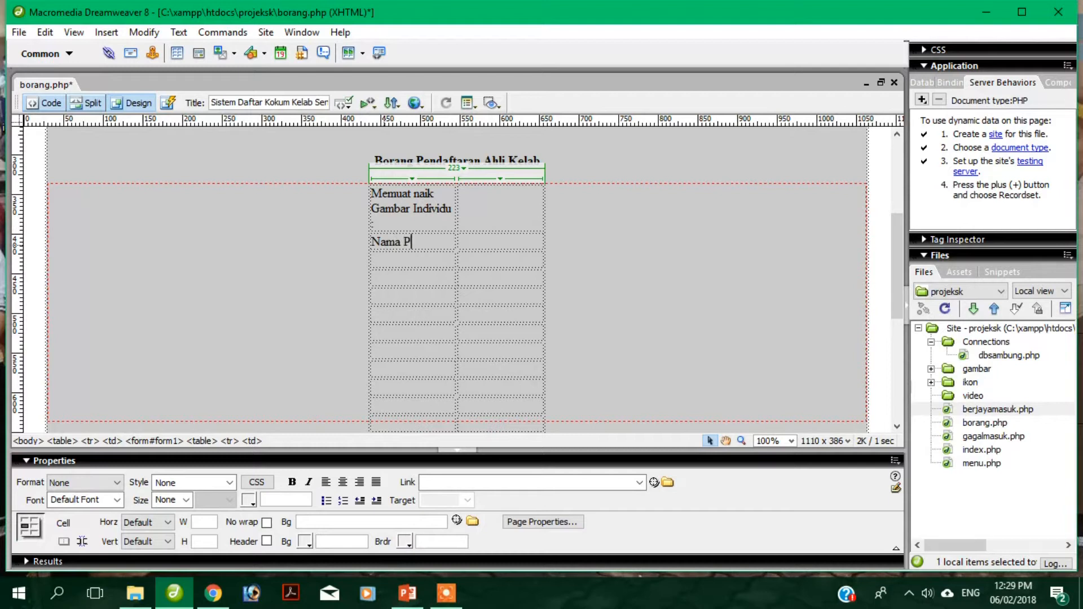
text(enuh :)
key(Down)
text(No. Kad Peneg)
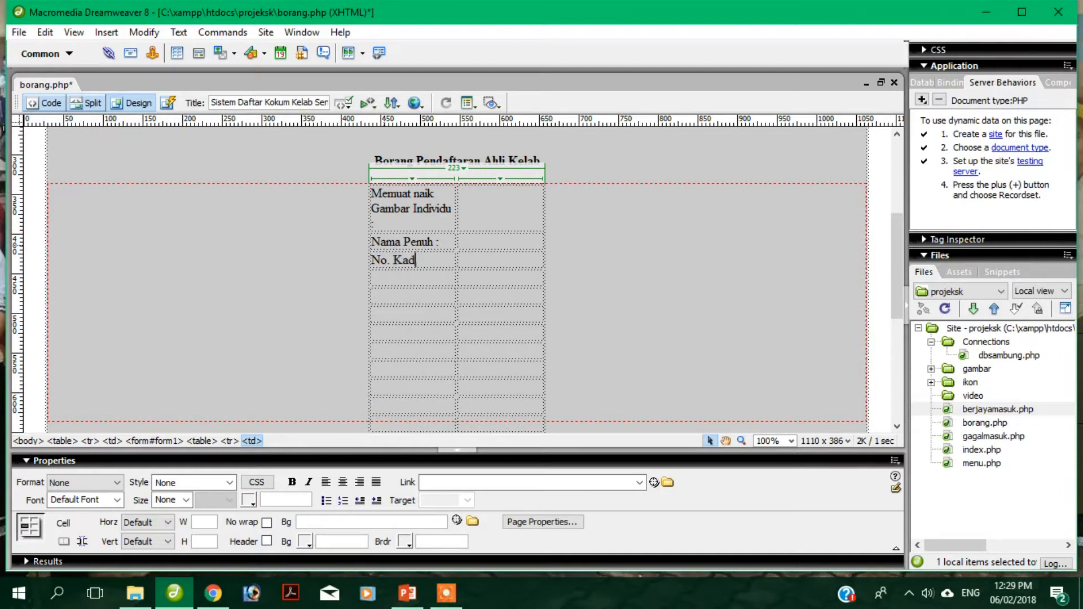
key(BackSpace)
key(BackSpace)
text(genal)
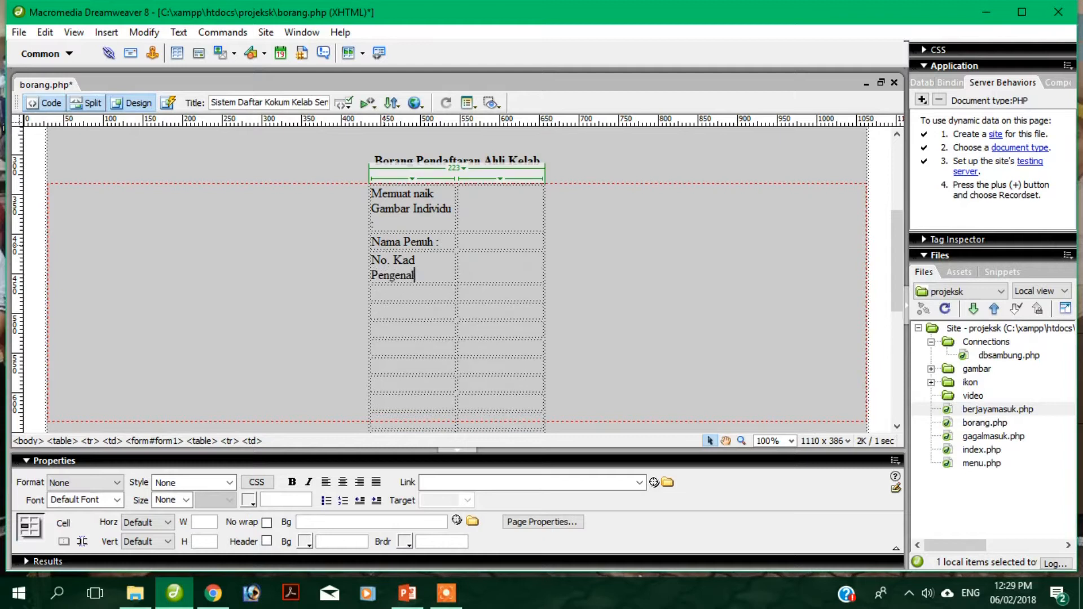
text(an :)
Label the fourth and fifth rows of the first column "Jantina :" and "Alamat Tempat Tinggal :"
key(Down)
text(Jantina :)
key(Down)
text(Ala)
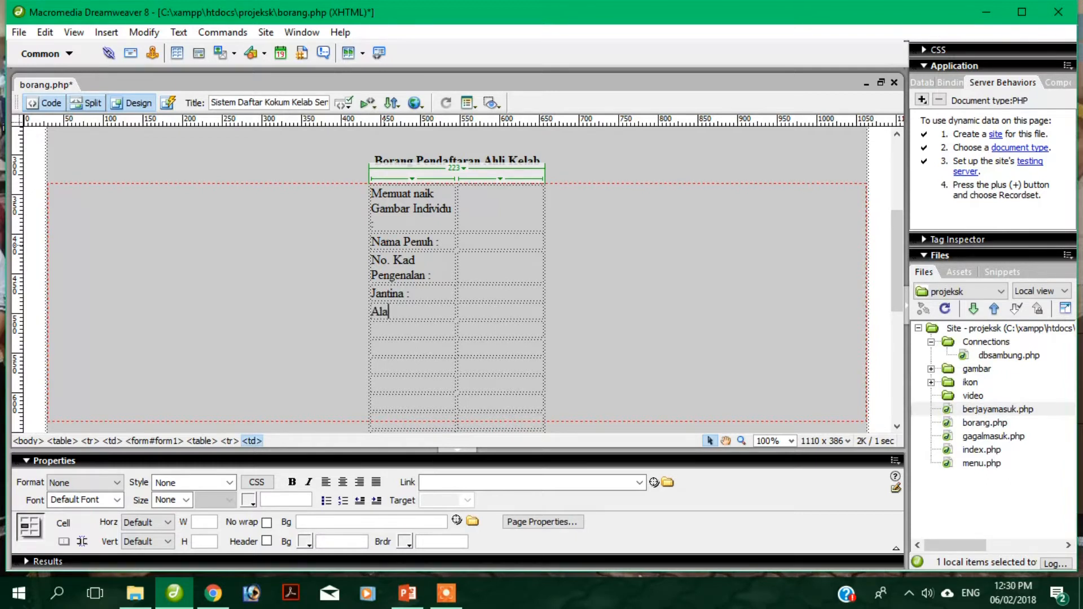
text(mat Tempat Ti)
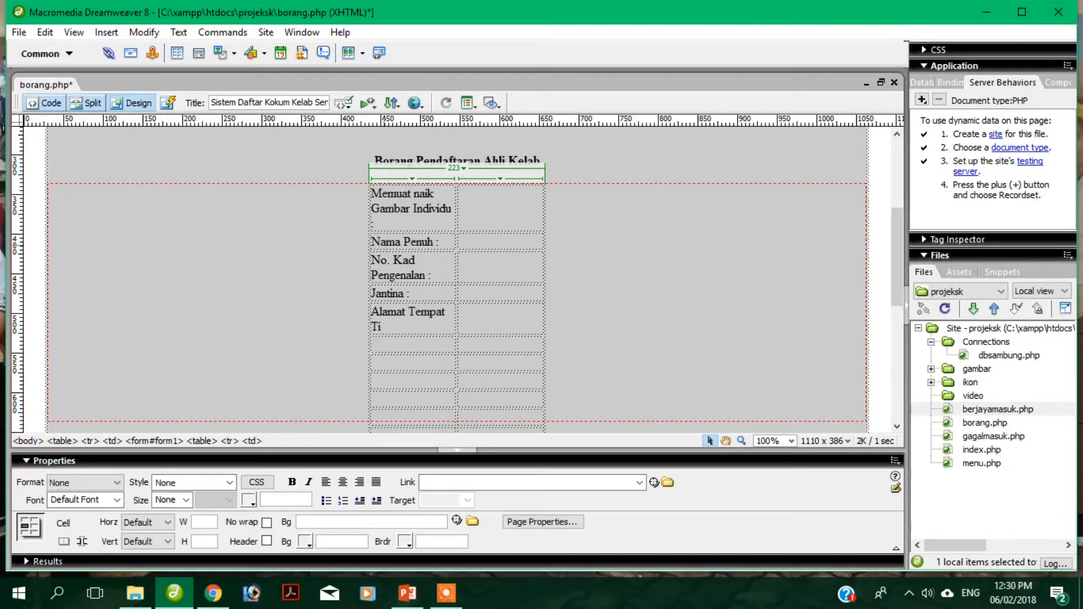
text(nggal :)
Enter the label "Kelas :" in the sixth row of the first column
key(Down)
text(Kkela)
key(BackSpace)
key(BackSpace)
key(BackSpace)
key(BackSpace)
text(elas :)
Label the seventh and eighth rows of the first column "Bangsa :" and "Agama :"
key(Down)
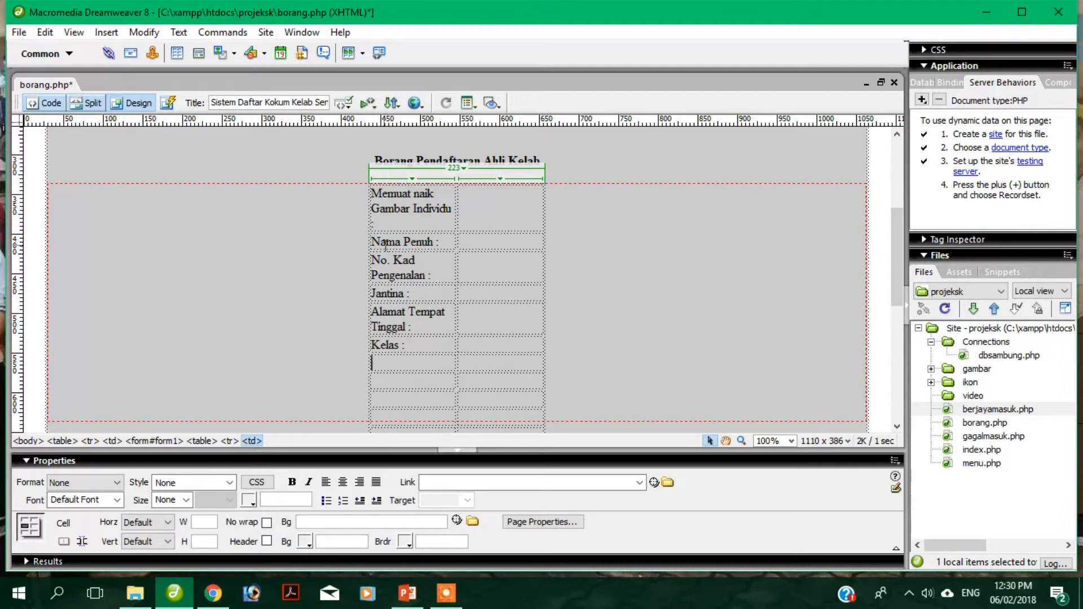
text(Bangsa :)
key(Down)
text(Aga)
key(BackSpace)
key(BackSpace)
text(gama )
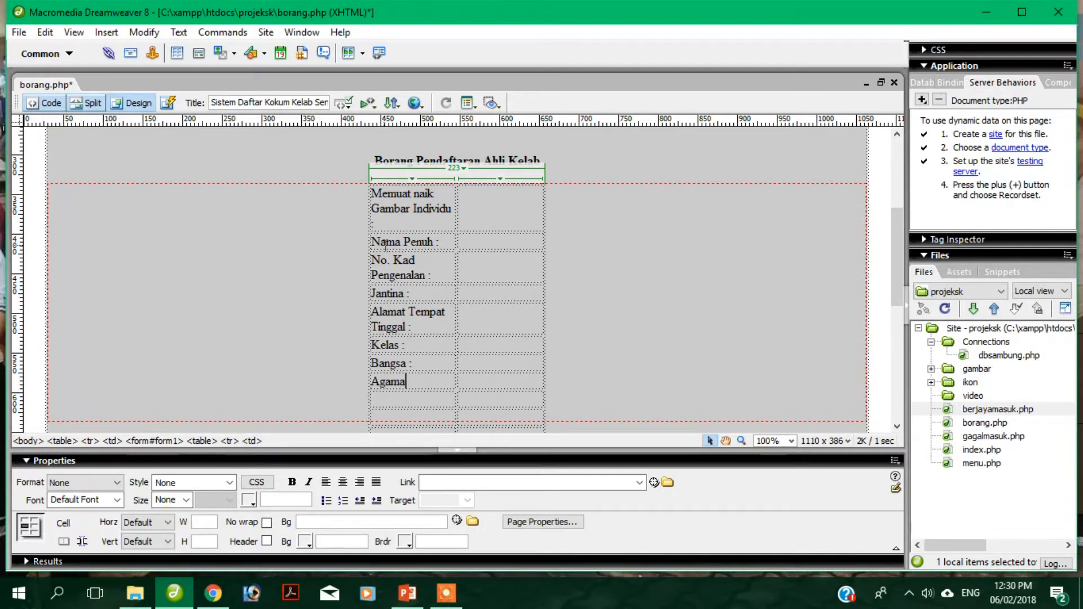
text(:)
Widen the labelled table to about 299 pixels by extending its right edge
click(682, 242)
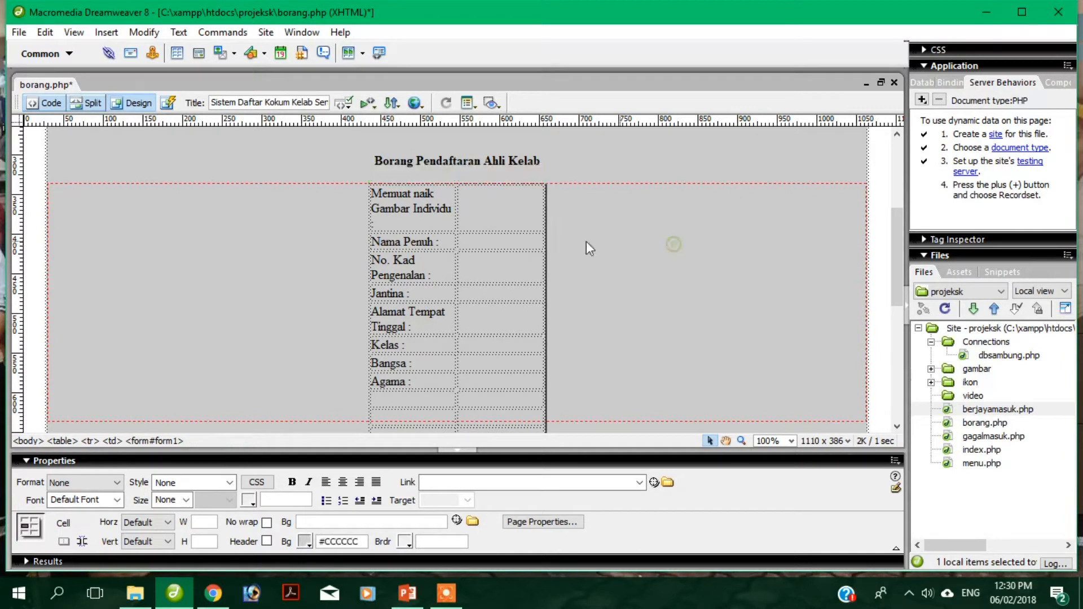
drag(544, 229, 605, 203)
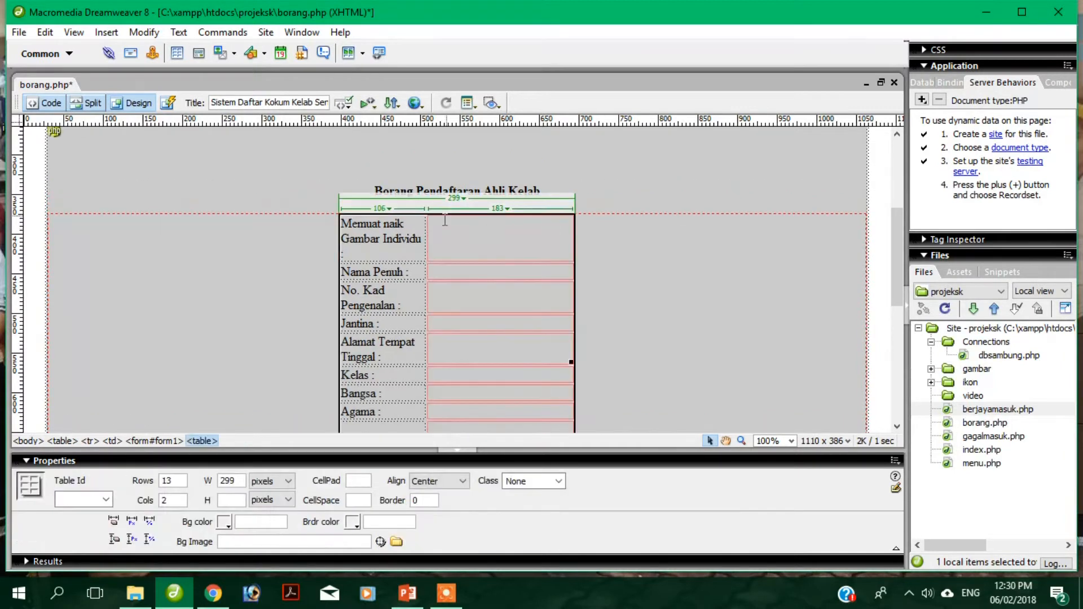
Widen the table's first column to about 159 pixels and label its ninth and tenth rows "No. Telefon :" and "Email :"
drag(425, 229, 468, 225)
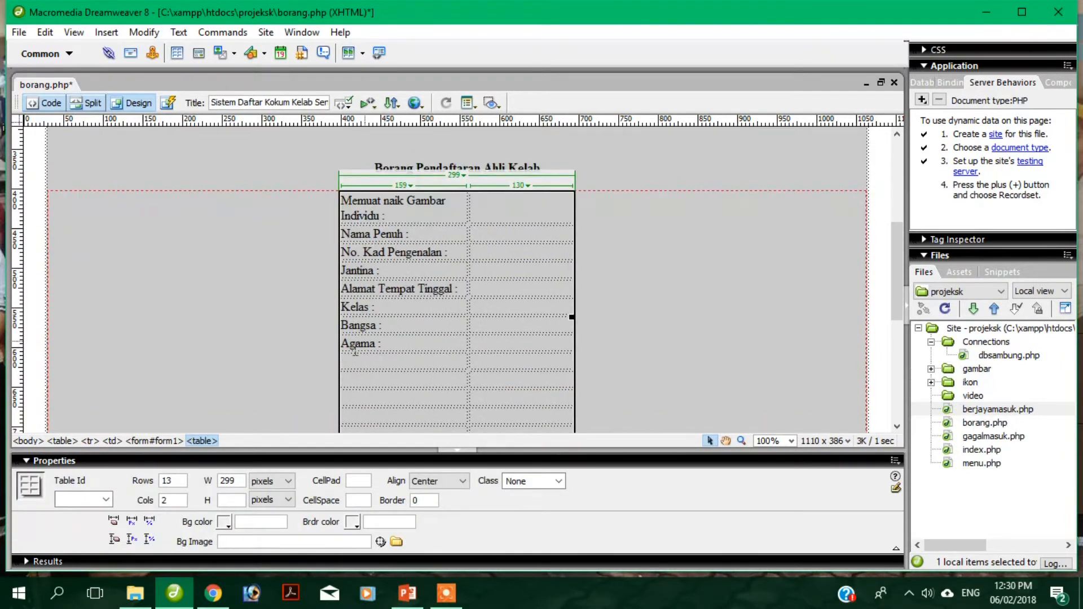
click(360, 363)
text(No. Telefon :)
key(Down)
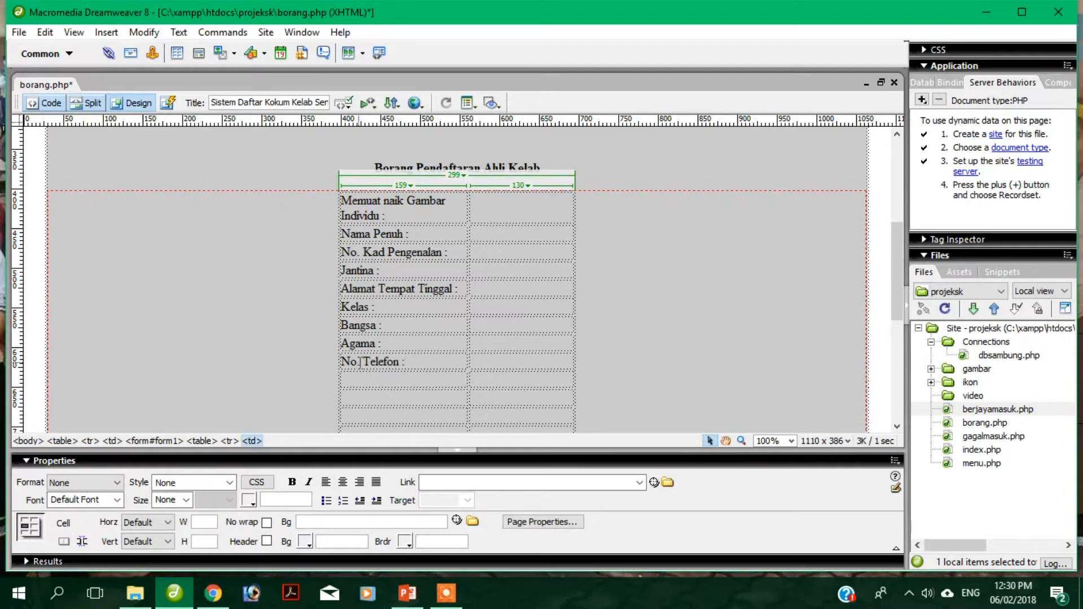
text(Email :)
key(Down)
Merge the two cells of the table's twelfth row into one, leaving the row under "Email :" empty
scroll(439, 348, down, 2)
click(389, 369)
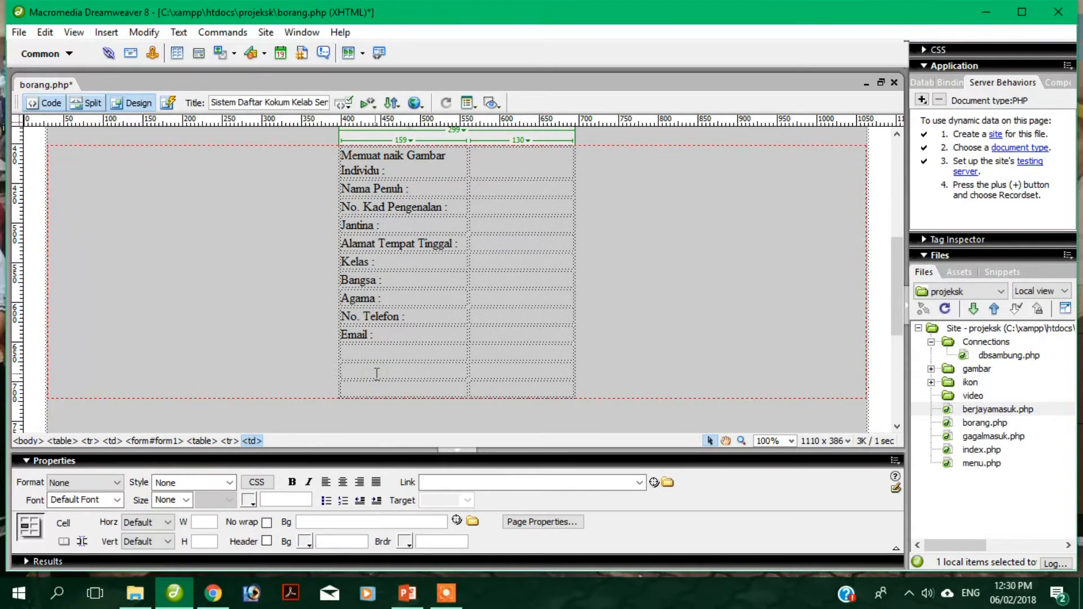
click(490, 371)
drag(430, 374, 516, 373)
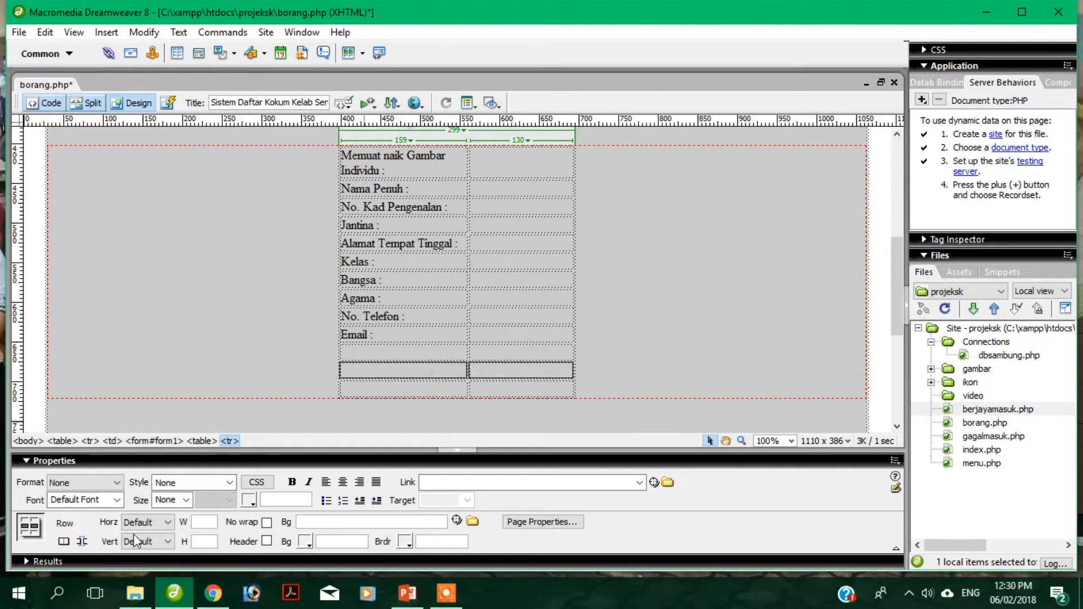
click(64, 542)
Enter the section heading "Maklumat Penyertaan :" in the merged twelfth row
click(385, 374)
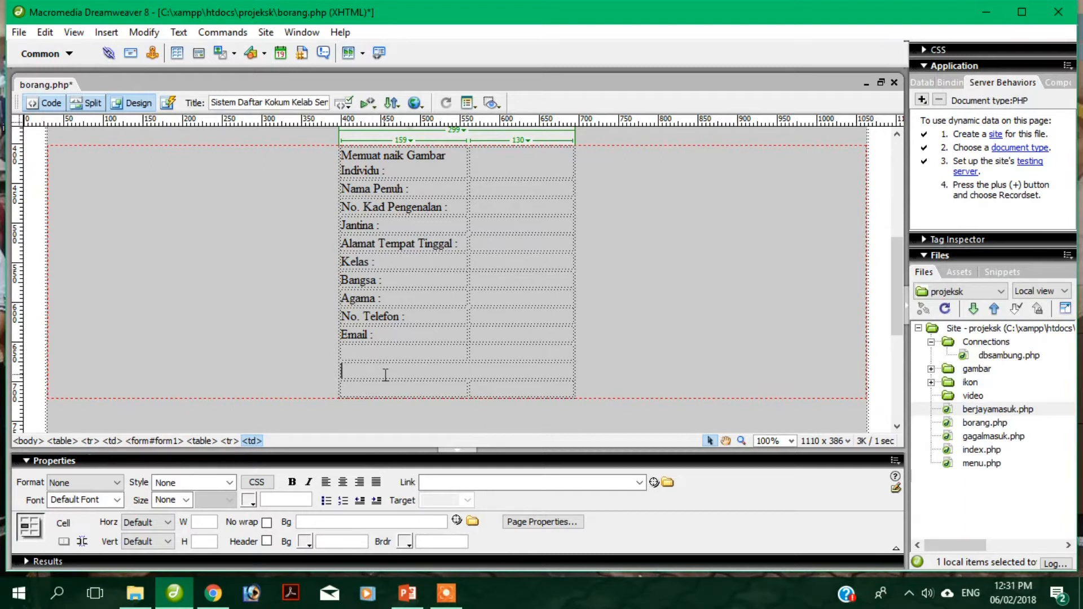
text(Soalan)
key(BackSpace)
key(BackSpace)
key(BackSpace)
text(Maklumat Penyertaan :)
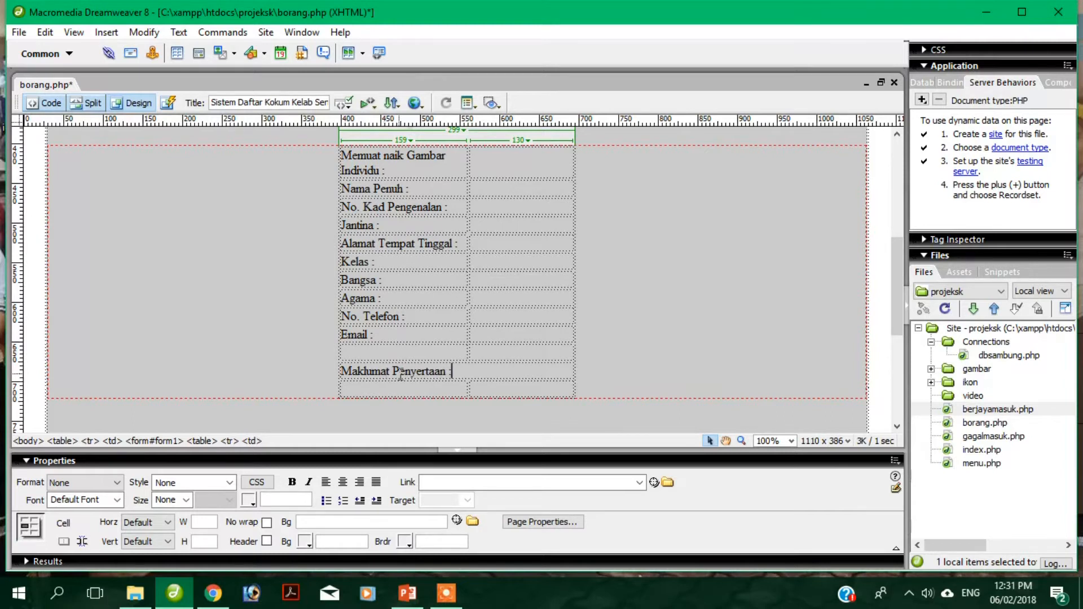
Label the row under "Maklumat Penyertaan :" as "Adakah Anda menyertai persembahan sekolah :" in the first column
scroll(389, 350, up, 4)
click(418, 293)
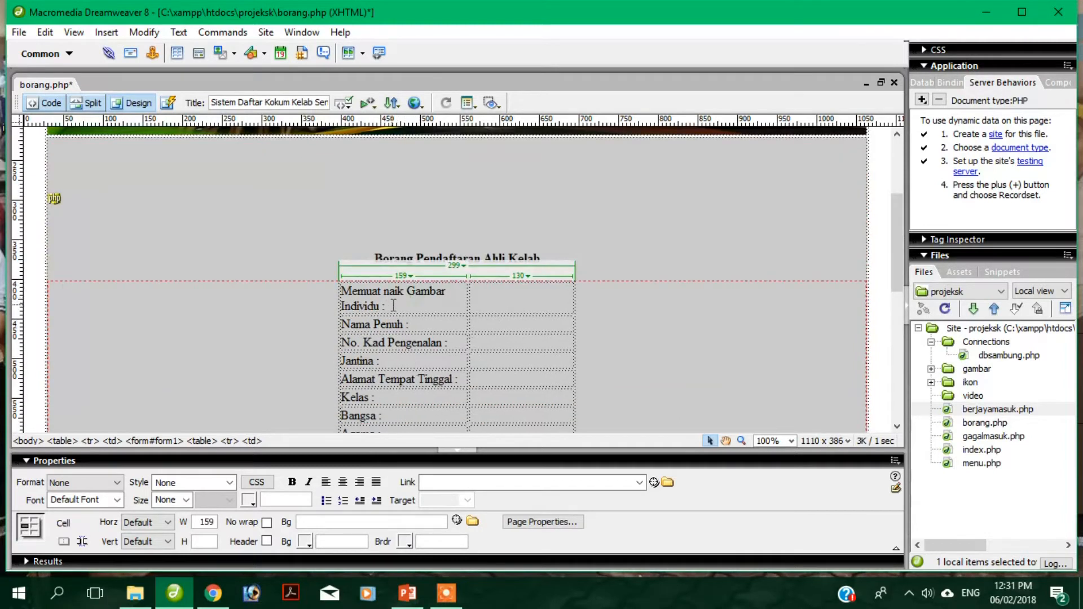
scroll(398, 316, down, 5)
click(422, 341)
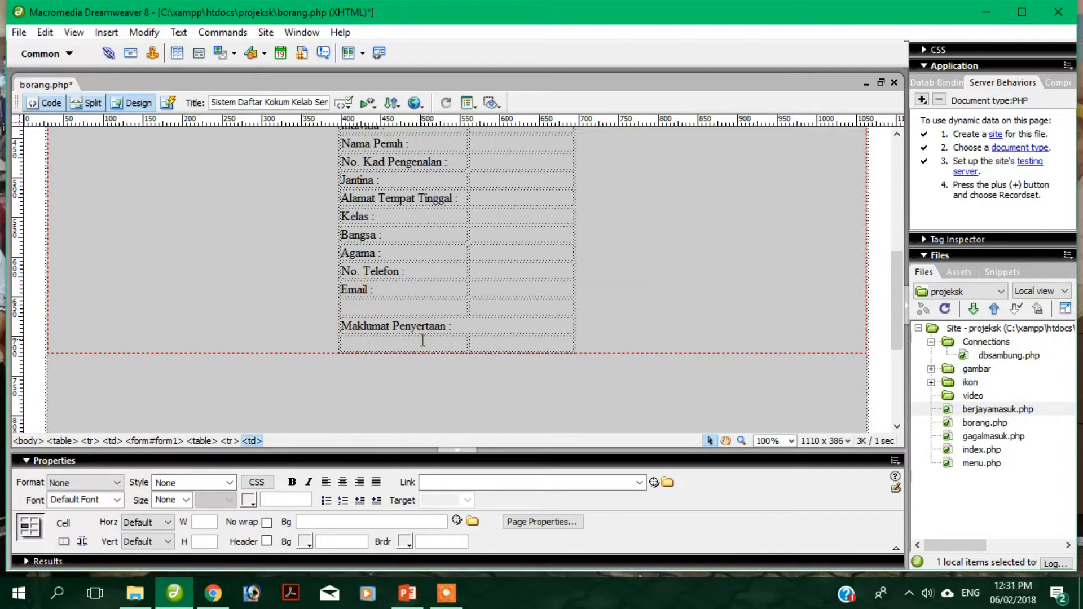
text(A)
key(BackSpace)
key(BackSpace)
text(dakag)
key(BackSpace)
text(h Anda menye)
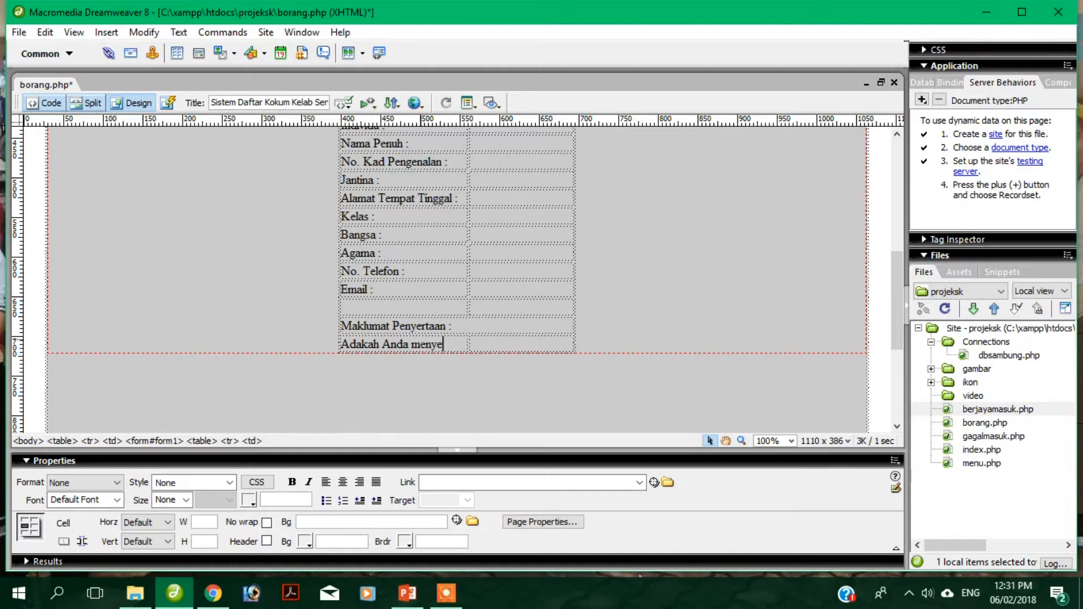
text(rtai persembahan sekolah )
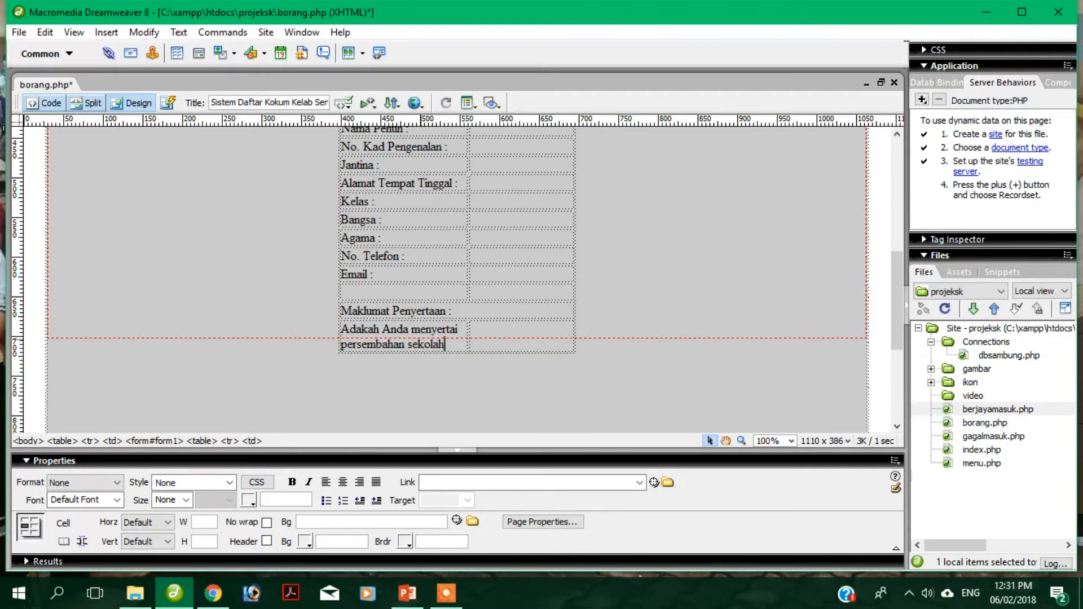
text(:)
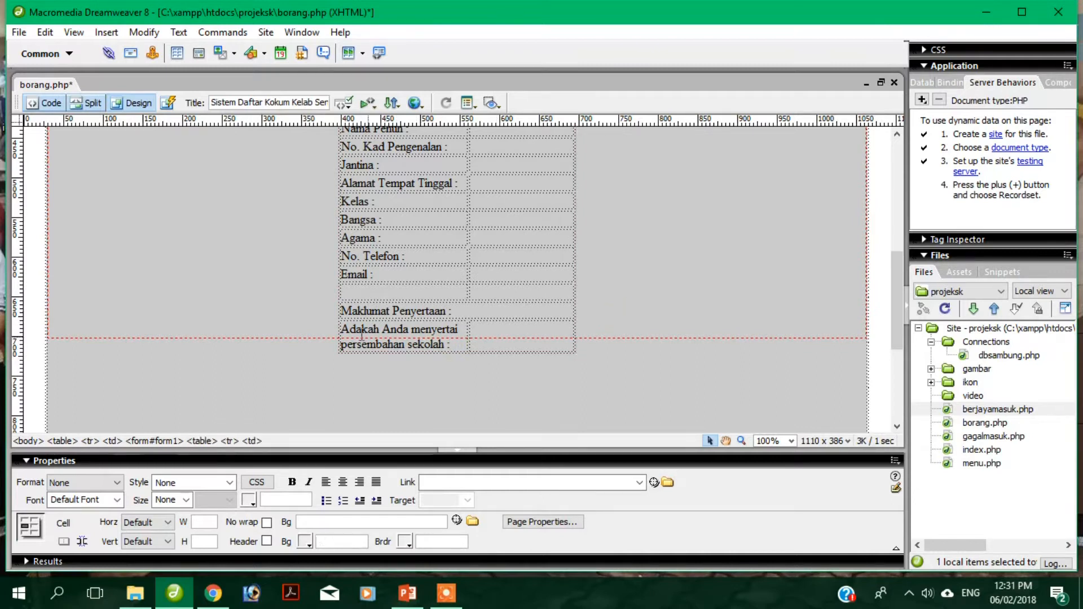
Extend the form's table to 15 rows
drag(361, 334, 539, 354)
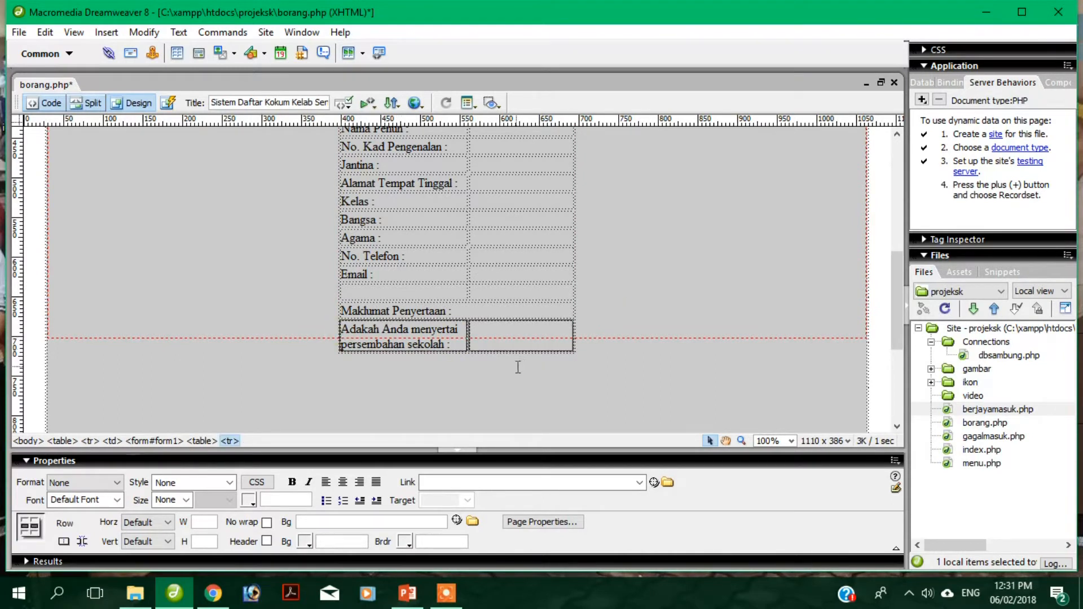
click(518, 367)
click(400, 352)
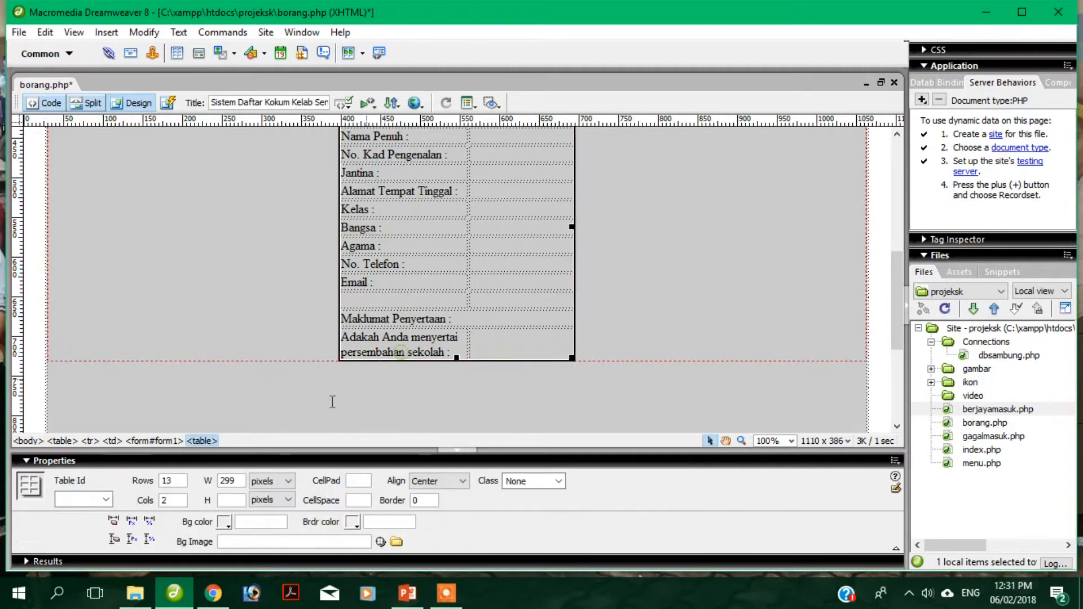
double_click(169, 480)
text(15)
click(354, 403)
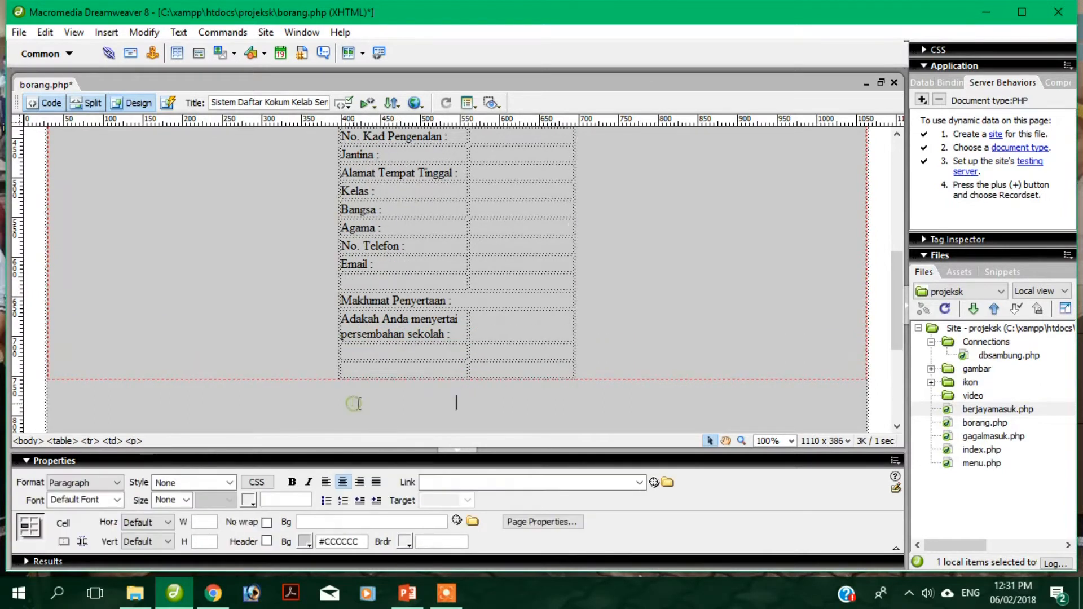
Enter the label "Pandai Menari ?" in the fourteenth row of the first column
click(388, 352)
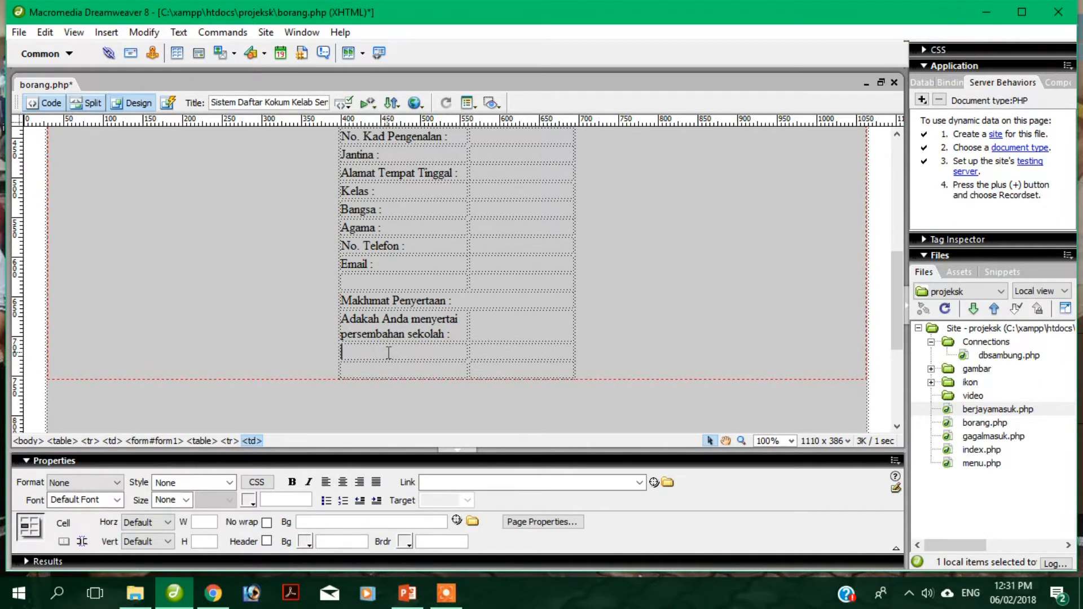
text(Pandai )
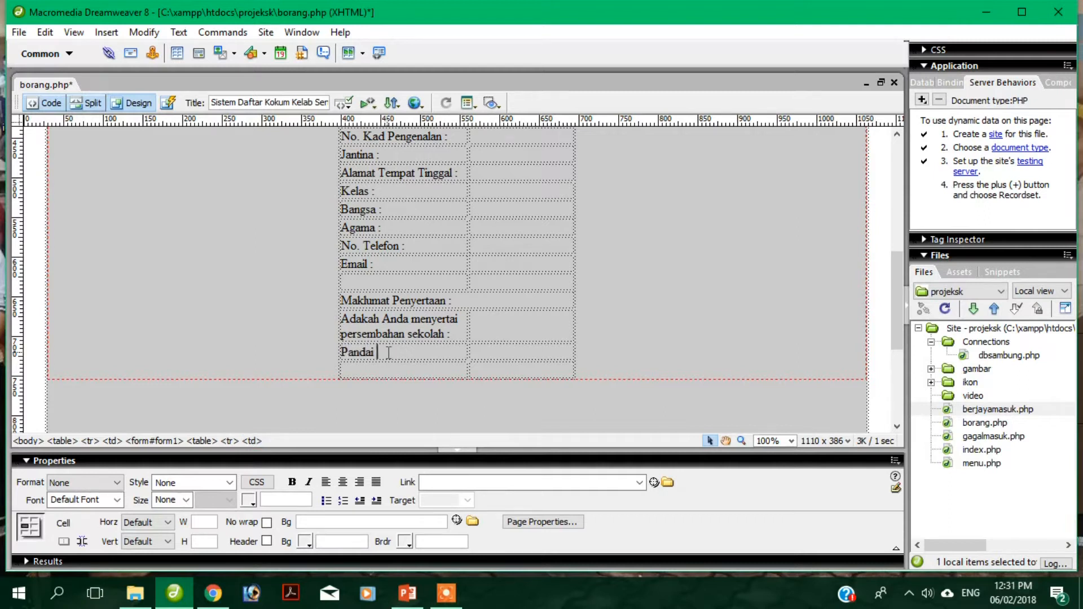
text(Menari ?)
key(Down)
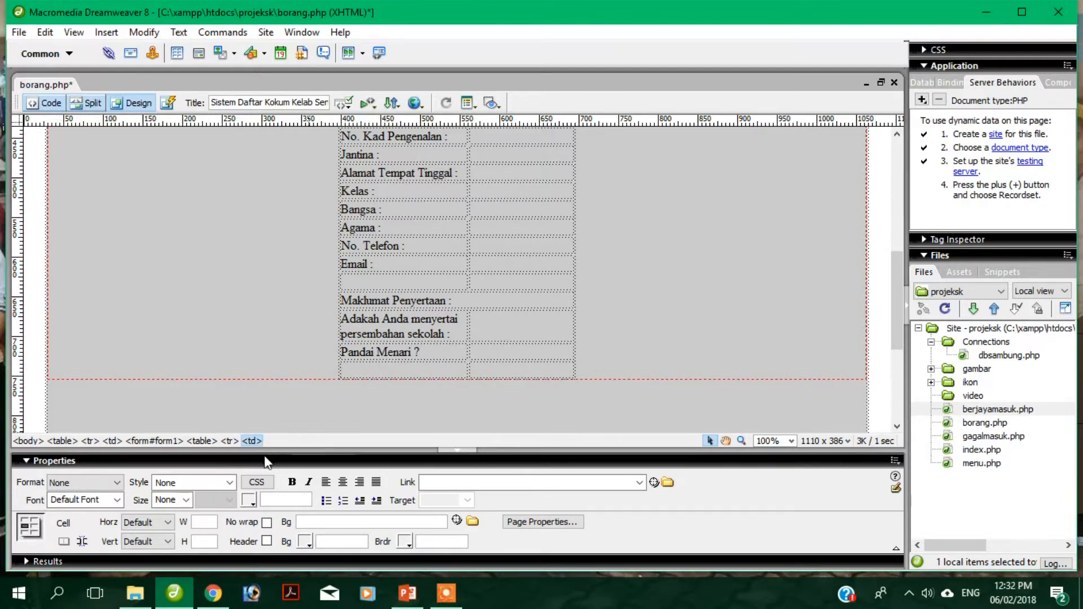
Enter the label "Pernah mewakili sekolah?" in the fifteenth row of the first column
text(P)
text(w)
text(ERN)
key(BackSpace)
key(BackSpace)
key(BackSpace)
key(BackSpace)
text(ernah mewa)
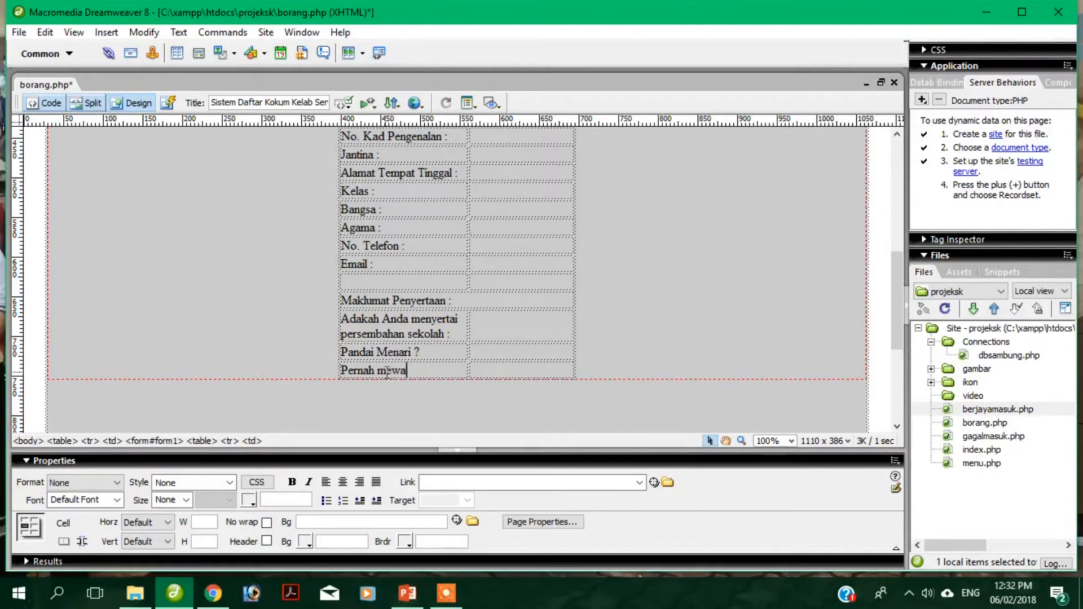
text(kili sekolah?)
Extend the table to 17 rows and label the sixteenth row "Peringkat ?" in the first column
click(575, 367)
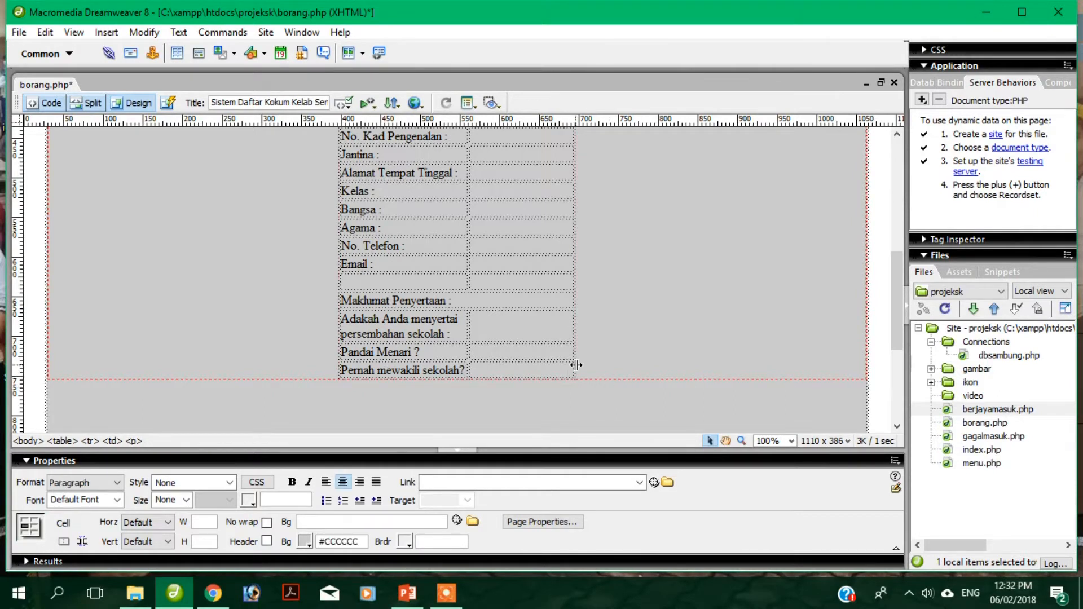
double_click(166, 481)
text(17)
click(312, 387)
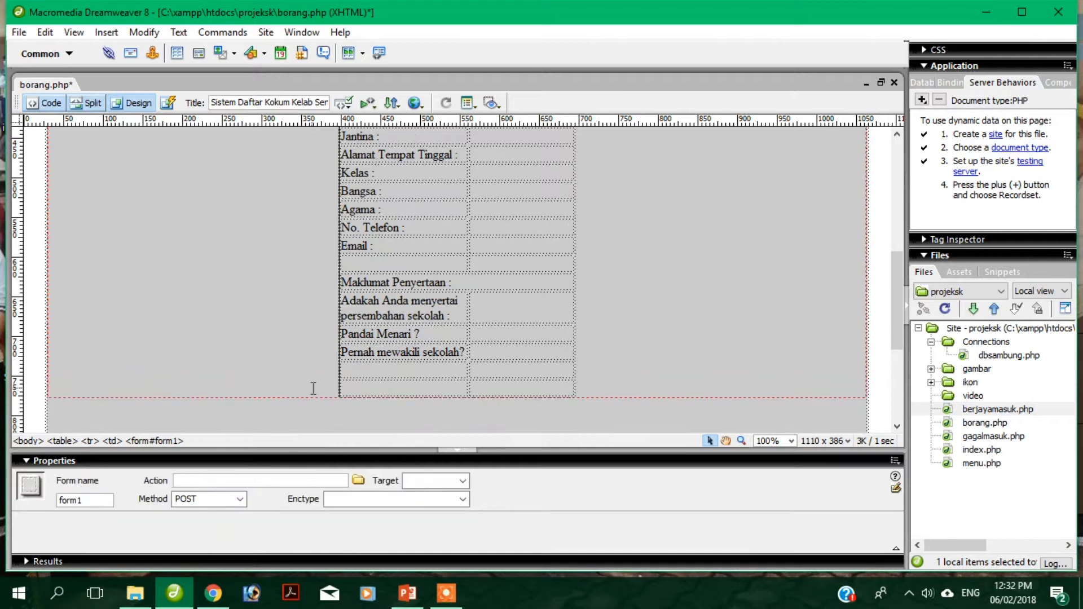
click(384, 370)
text(Peringkat ?)
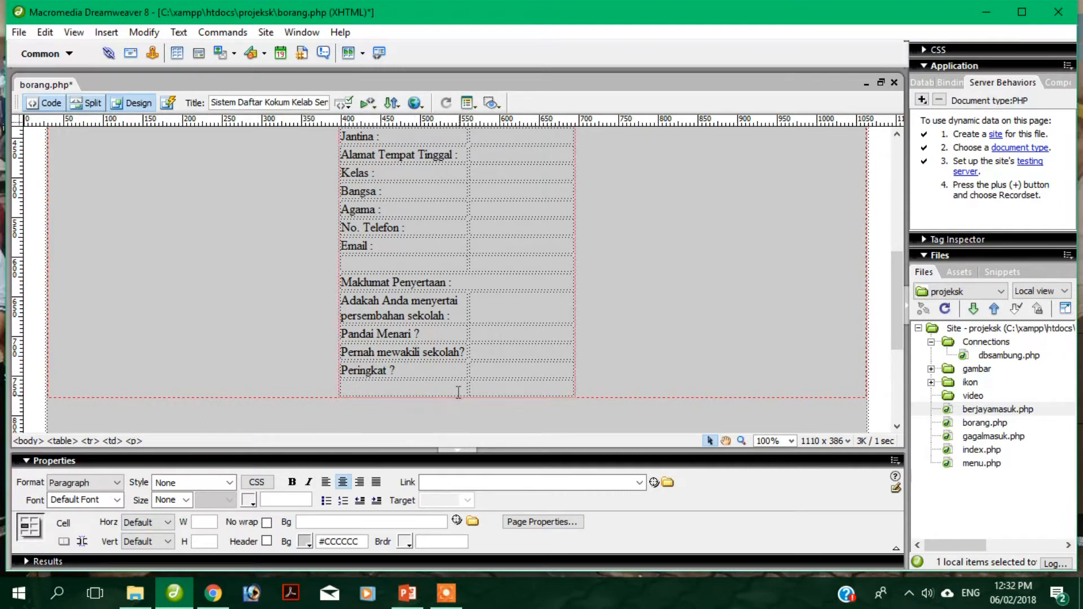
Increase the number of rows in the form's table to 18
drag(446, 387, 507, 389)
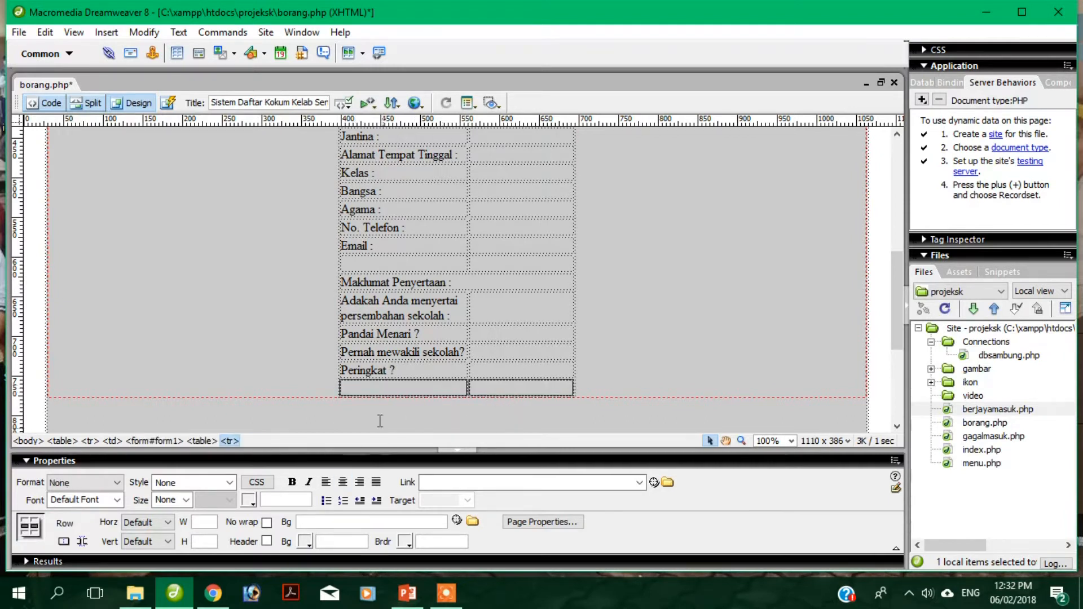
click(366, 411)
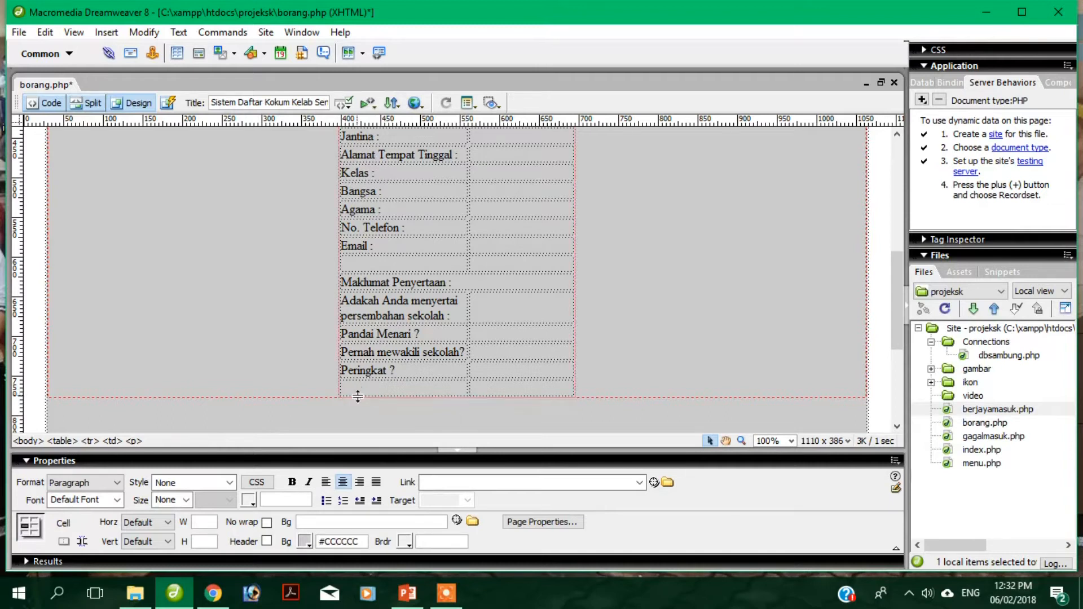
click(353, 398)
drag(171, 481, 114, 482)
text(18)
click(350, 409)
Widen the whole table to about 413 pixels and its first column to about 295 pixels
drag(572, 227, 661, 178)
scroll(636, 193, up, 3)
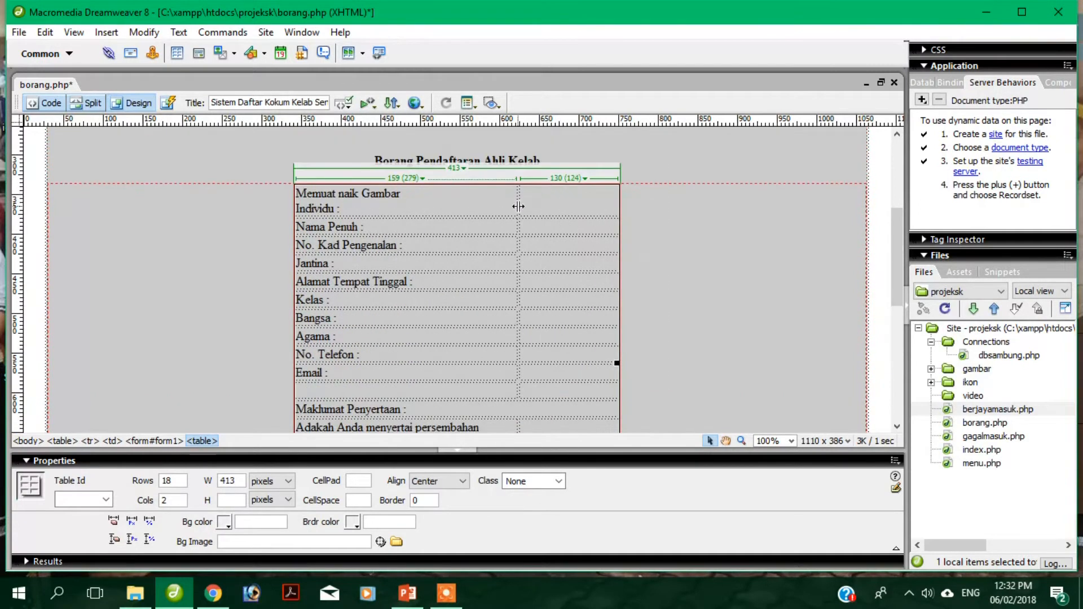
scroll(516, 203, down, 3)
mouse_move(517, 222)
mouse_down()
mouse_move(487, 220)
mouse_move(530, 211)
mouse_up()
scroll(530, 216, up, 3)
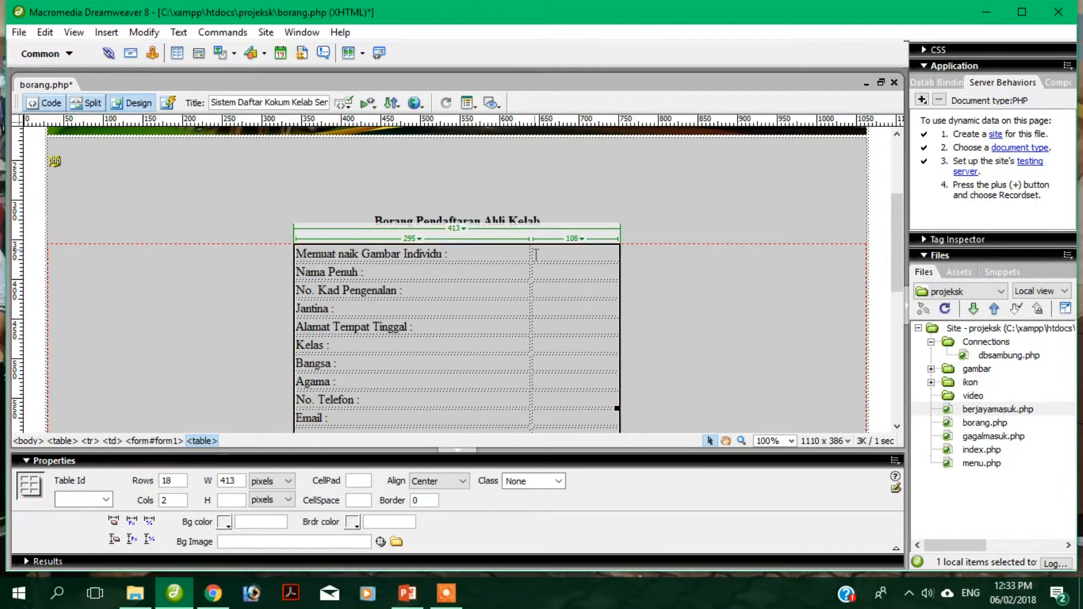
drag(531, 253, 530, 252)
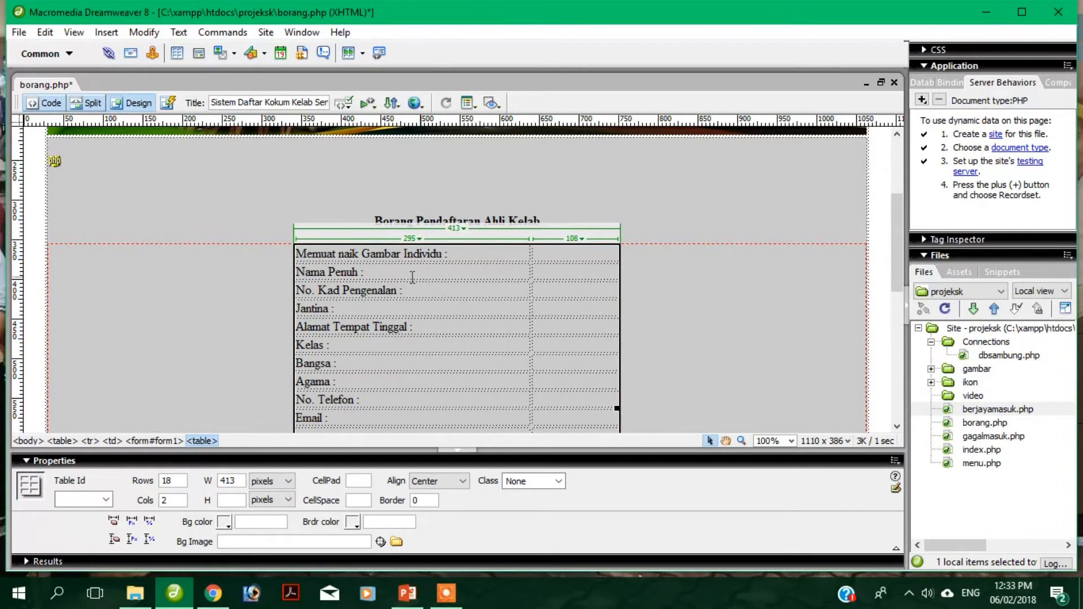
Right-align the labels in the first column, from "Memuat naik Gambar Individu :" through the empty row below "Peringkat ?"
drag(460, 251, 444, 404)
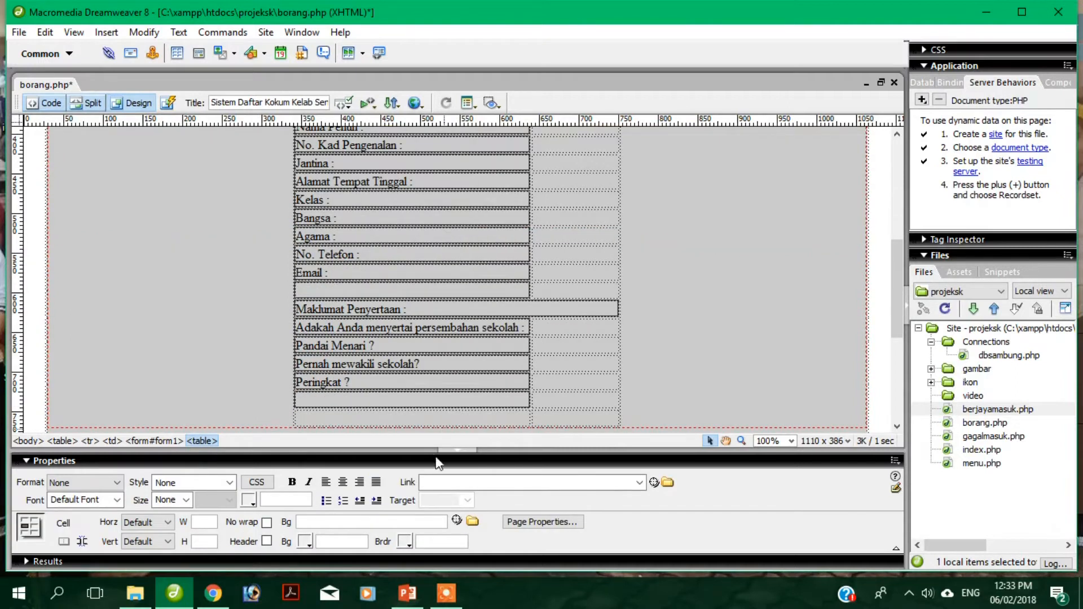
click(360, 481)
click(624, 365)
Left-align the "Maklumat Penyertaan :" heading in its merged row
click(557, 309)
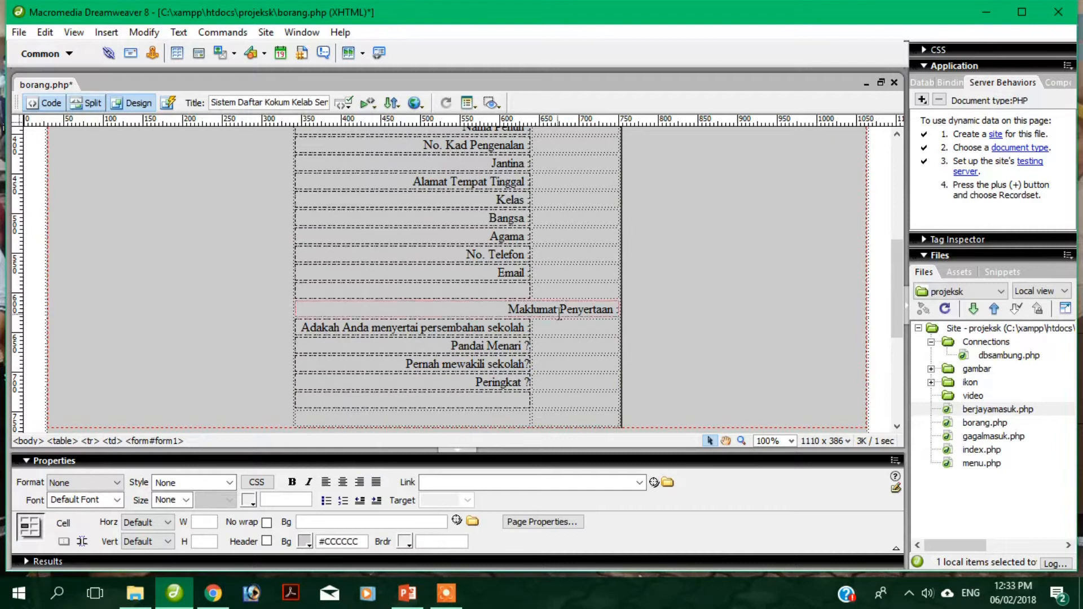
click(509, 309)
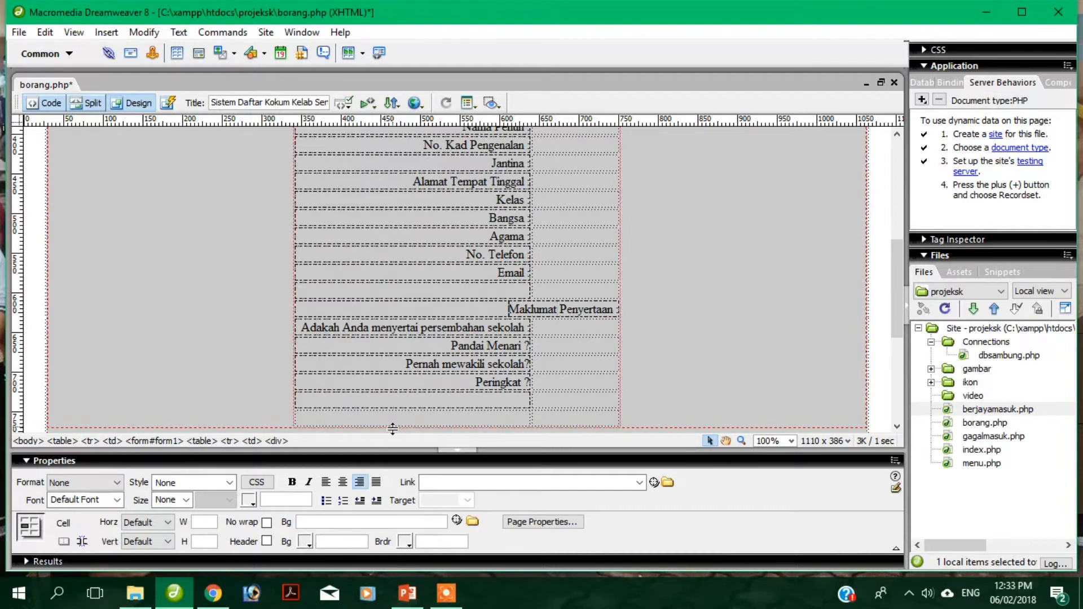
click(326, 482)
Narrow the table's first column to about 203 pixels, keeping the overall table width
scroll(528, 299, up, 5)
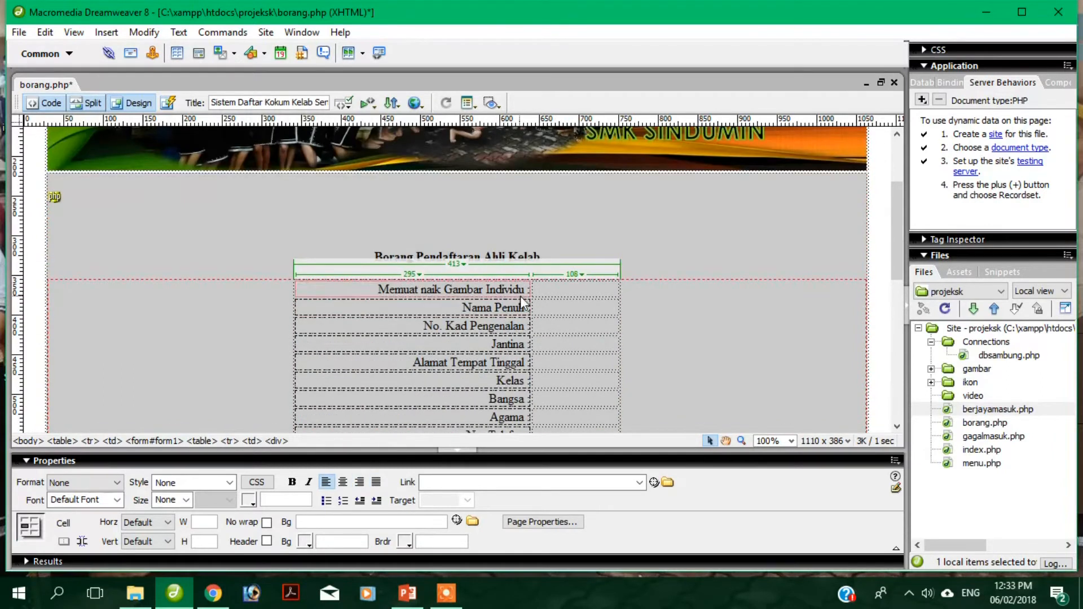
drag(531, 299, 458, 298)
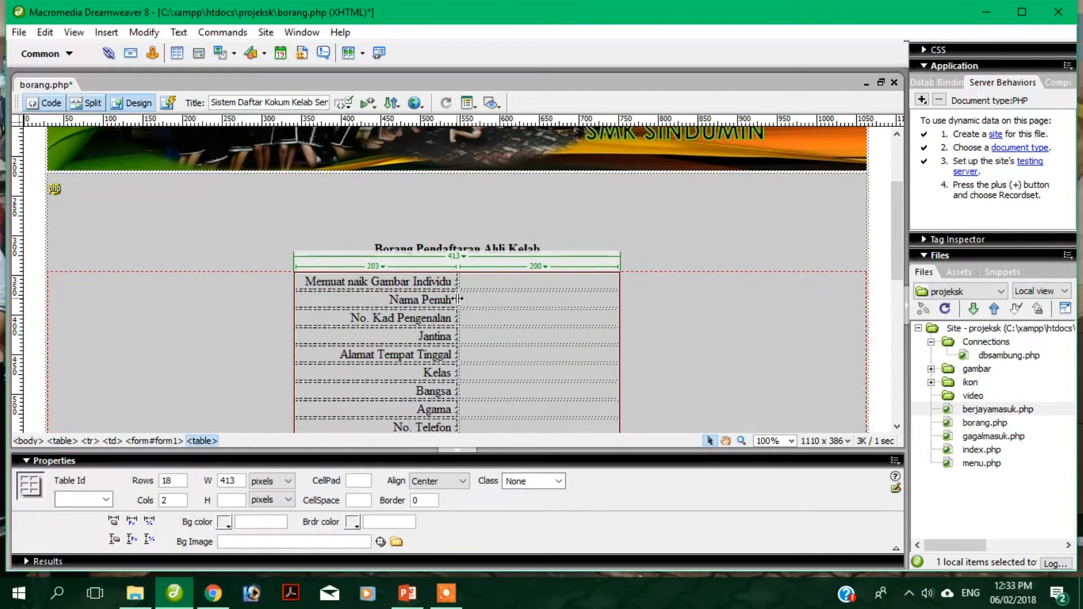
scroll(509, 323, down, 5)
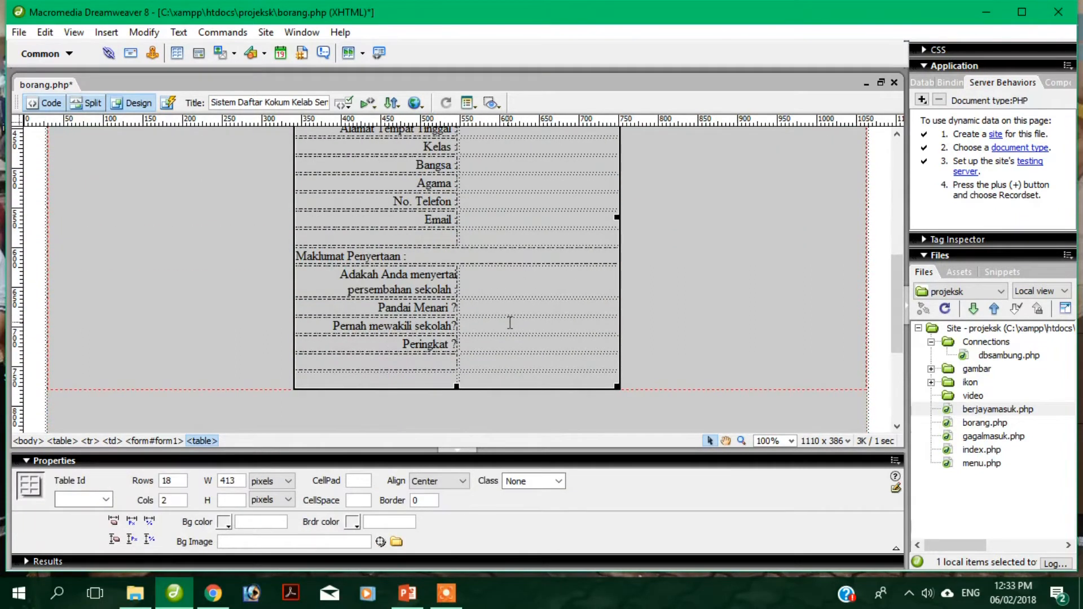
Give the merged "Maklumat Penyertaan :" cell an orange background colour
scroll(509, 322, up, 1)
scroll(509, 323, up, 2)
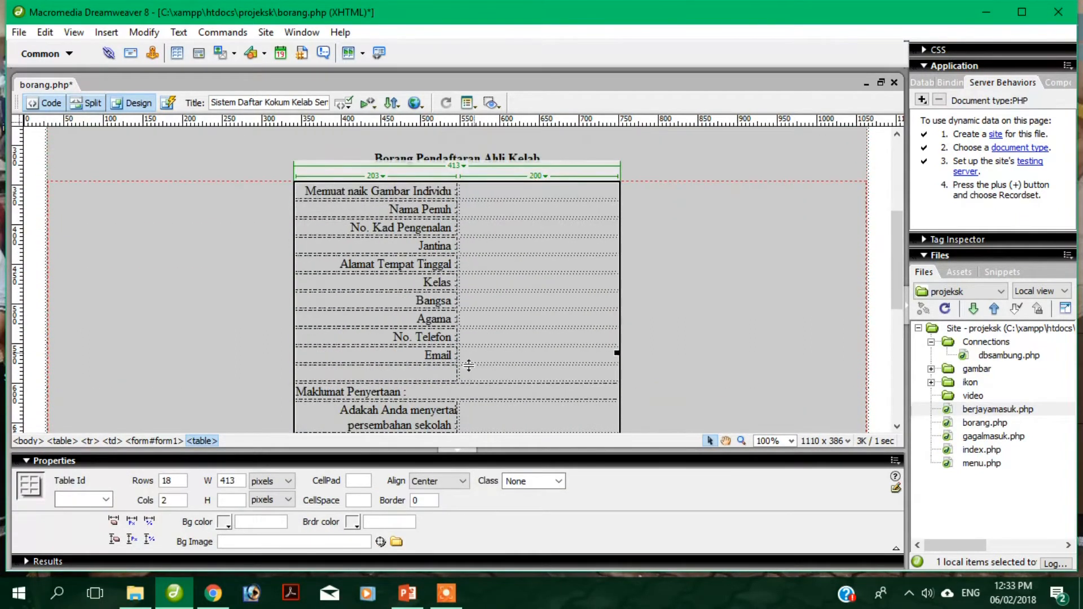
click(457, 391)
scroll(488, 392, down, 2)
scroll(488, 392, down, 2)
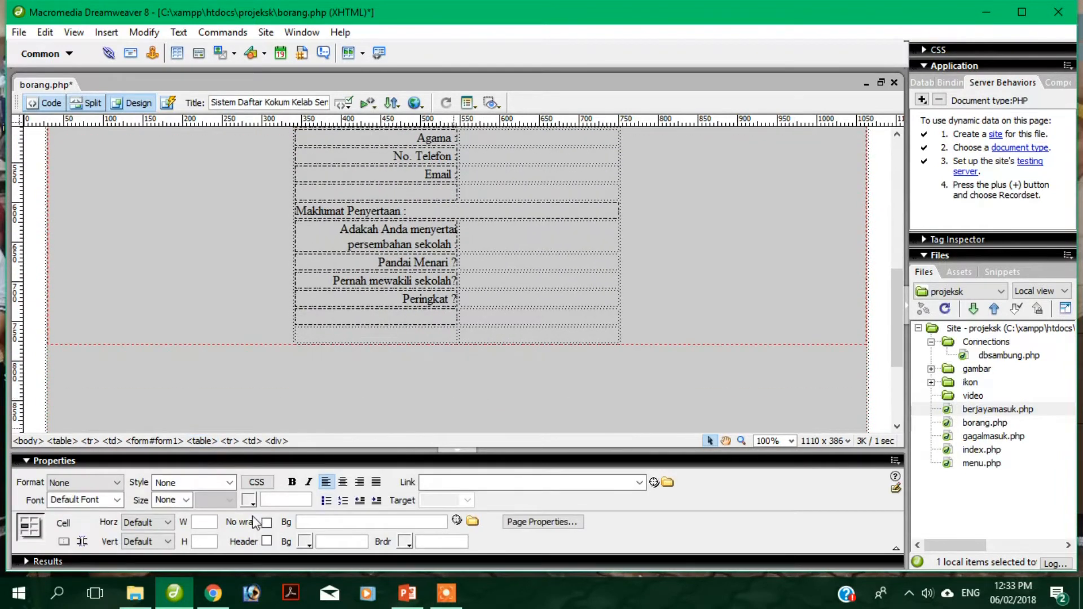
scroll(387, 380, down, 3)
click(305, 541)
click(276, 423)
click(276, 423)
scroll(276, 423, up, 3)
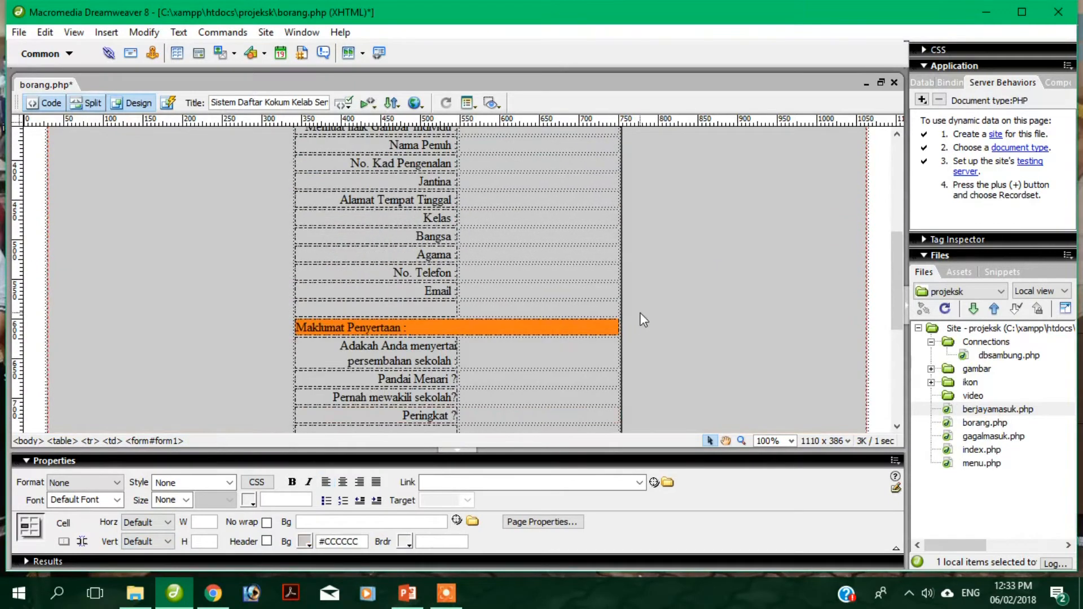
Make the "Maklumat Penyertaan :" heading bold
drag(409, 328, 296, 330)
click(291, 482)
click(585, 321)
Insert a new table row above the "Memuat naik Gambar Individu :" row
scroll(585, 342, up, 5)
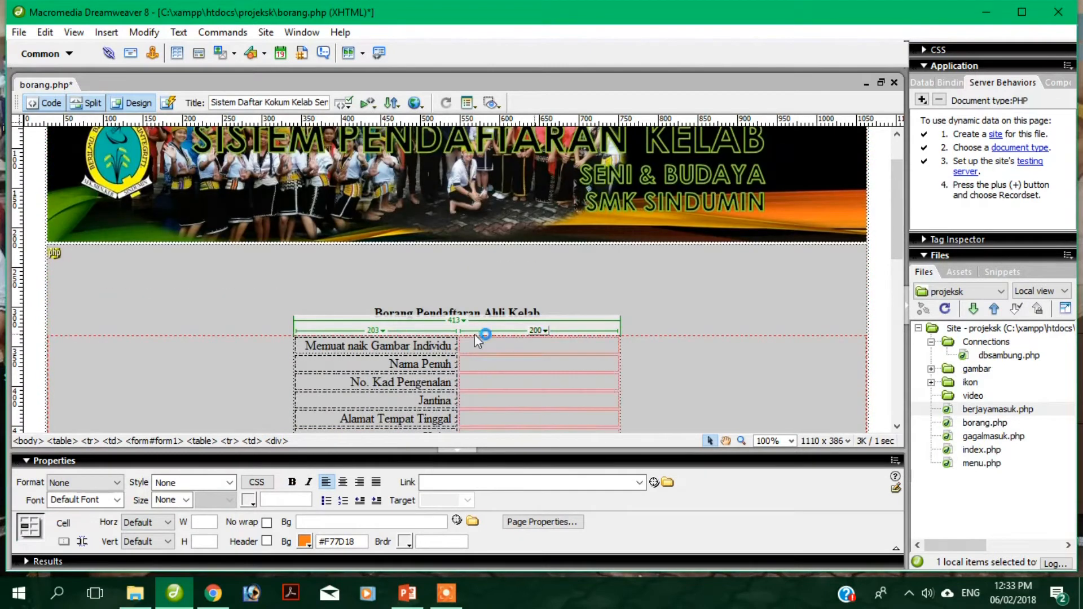
click(438, 346)
drag(305, 346, 572, 350)
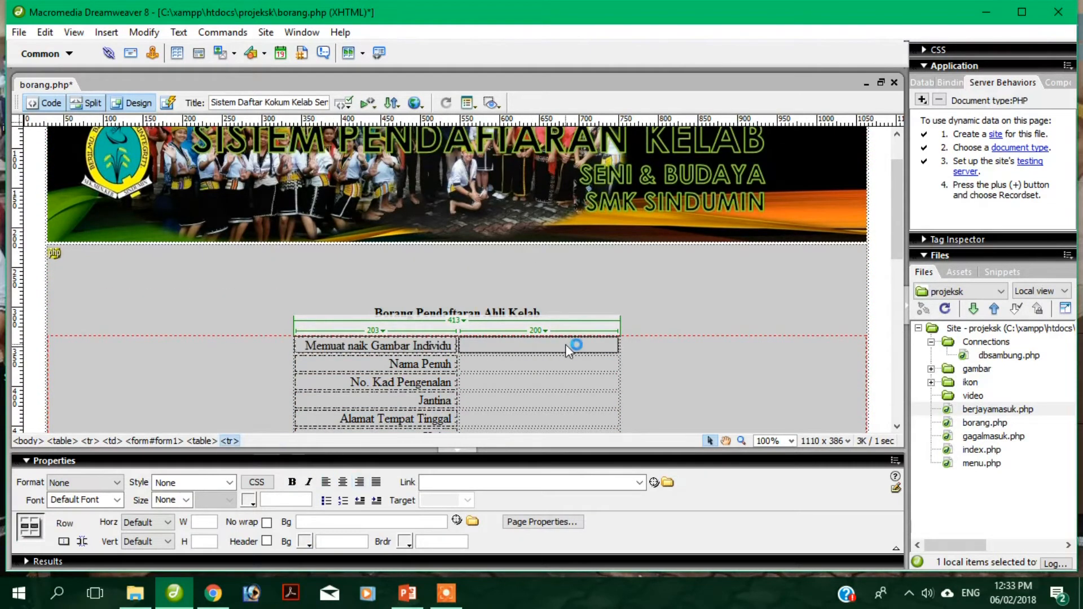
right_click(460, 346)
mouse_move(550, 189)
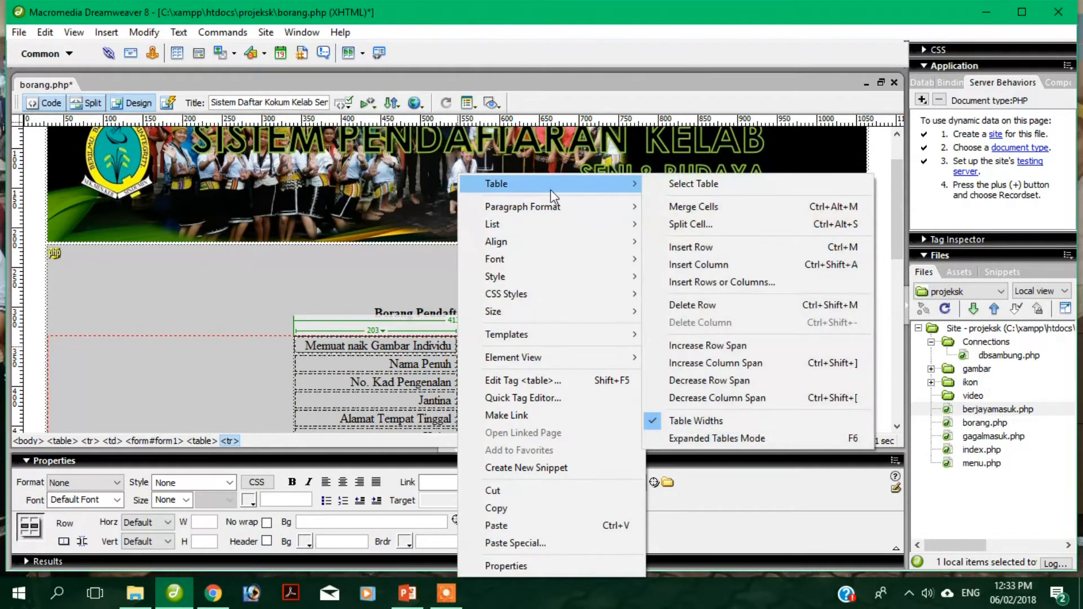
click(709, 246)
click(701, 336)
Merge the two cells of the empty row at the top of the table
drag(416, 343, 505, 348)
scroll(481, 350, down, 3)
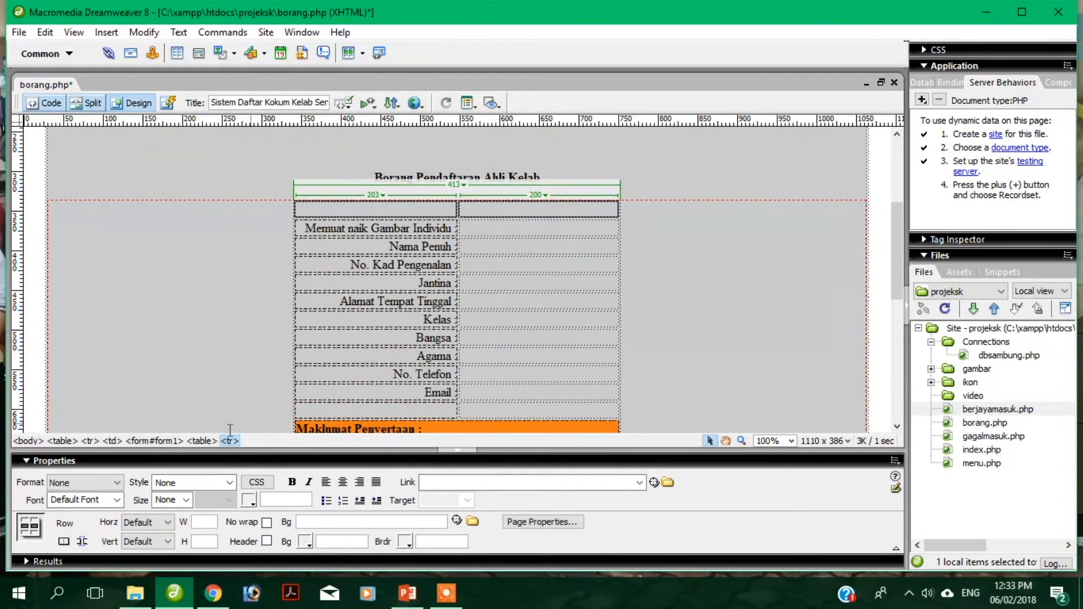
click(64, 542)
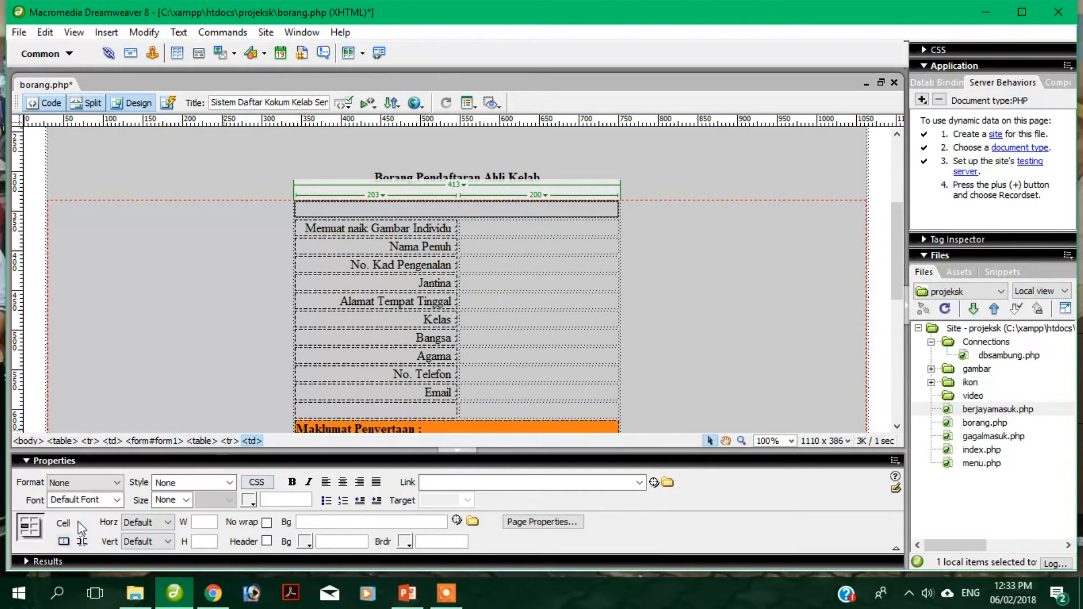
Enter "Maklumat Diri :" in the merged top row and give the cell the orange background #F77D18 of the "Maklumat Penyertaan :" row
click(332, 206)
text(Makluma)
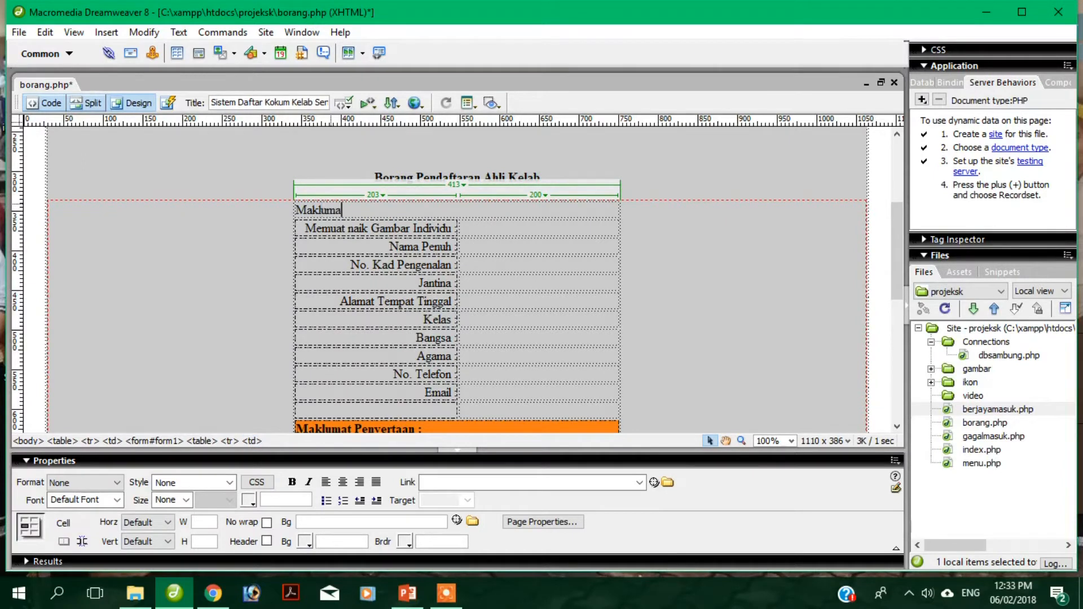
text(t Diri :)
click(306, 542)
click(549, 429)
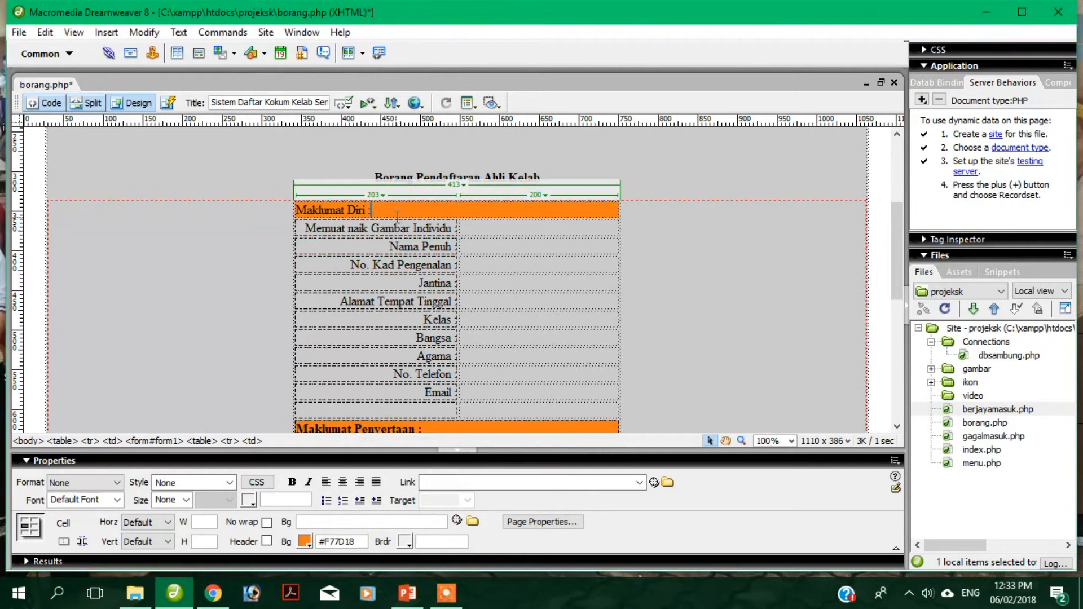
Make the "Maklumat Diri :" heading bold
drag(373, 210, 291, 212)
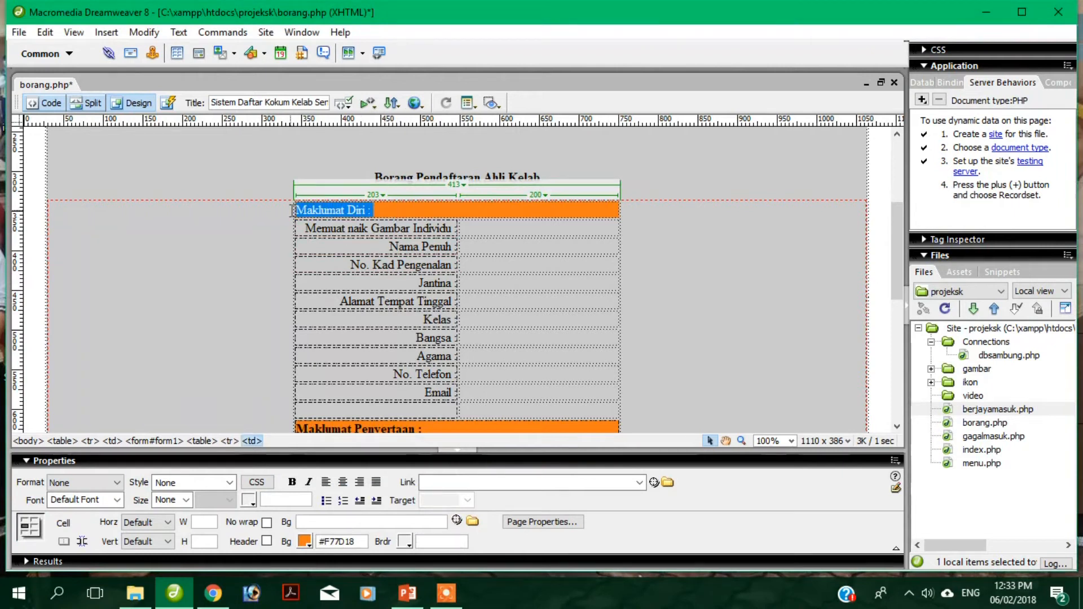
click(292, 482)
click(771, 337)
Merge the two cells of the table's last row and centre the merged cell's content
scroll(771, 337, down, 5)
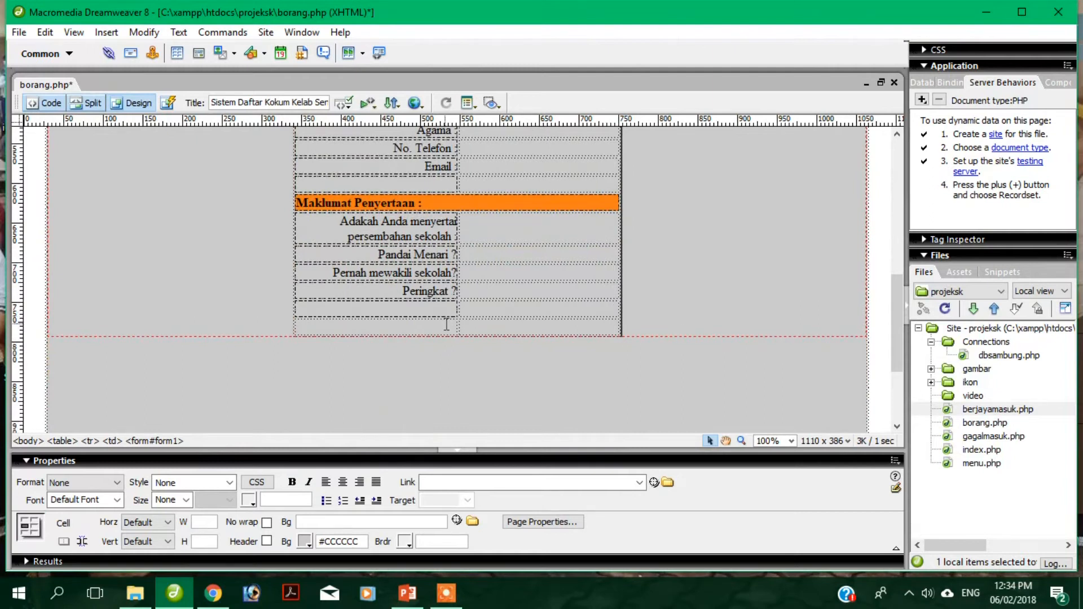
drag(446, 325, 515, 343)
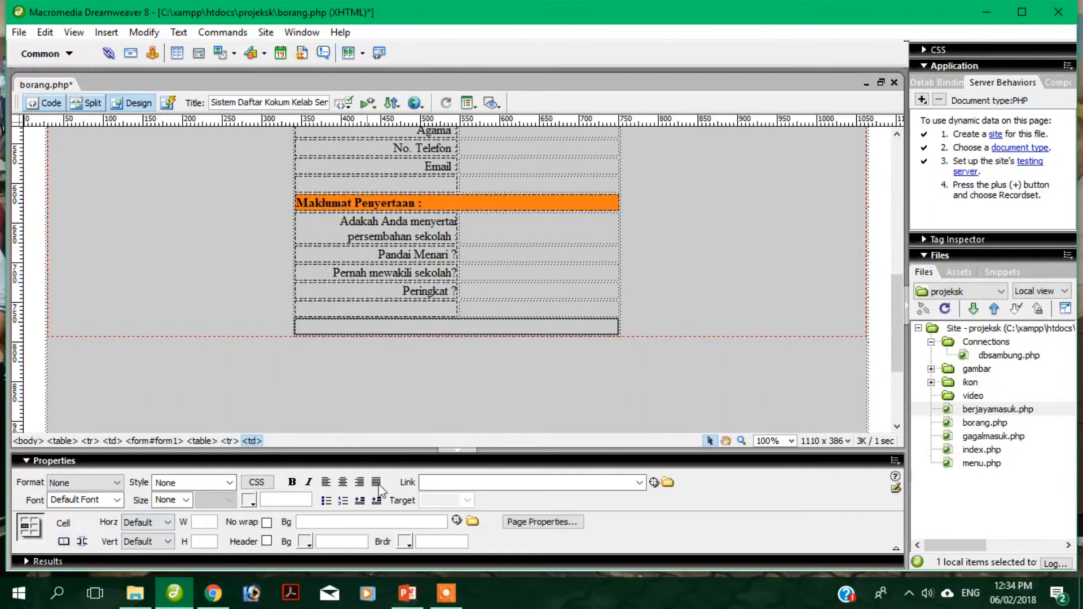
click(492, 389)
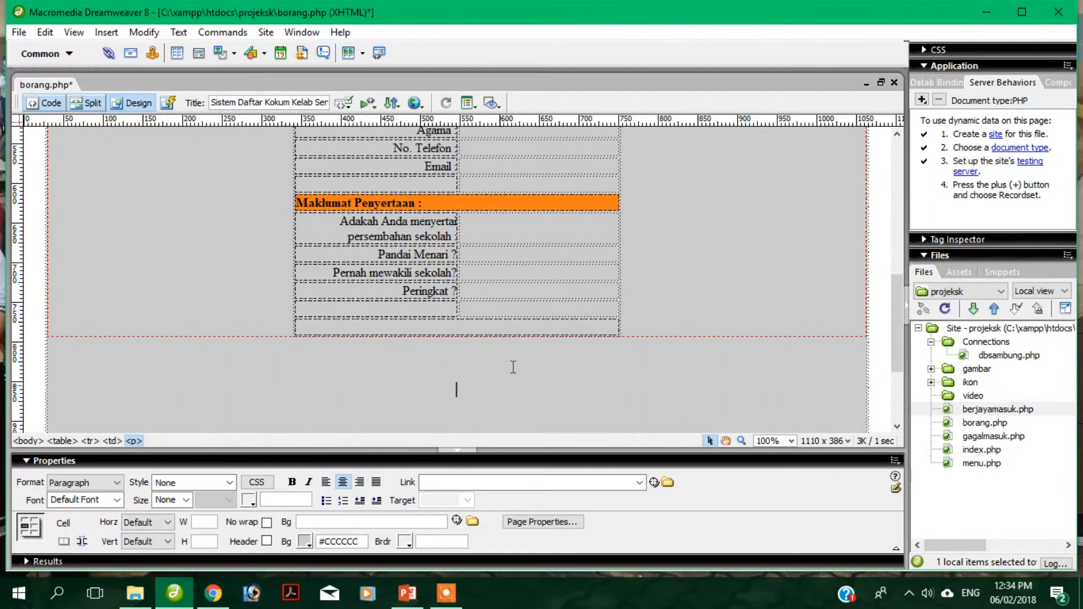
click(458, 329)
Insert a form button without a label tag in the merged last row and set its value to "Hantar"
scroll(499, 308, up, 5)
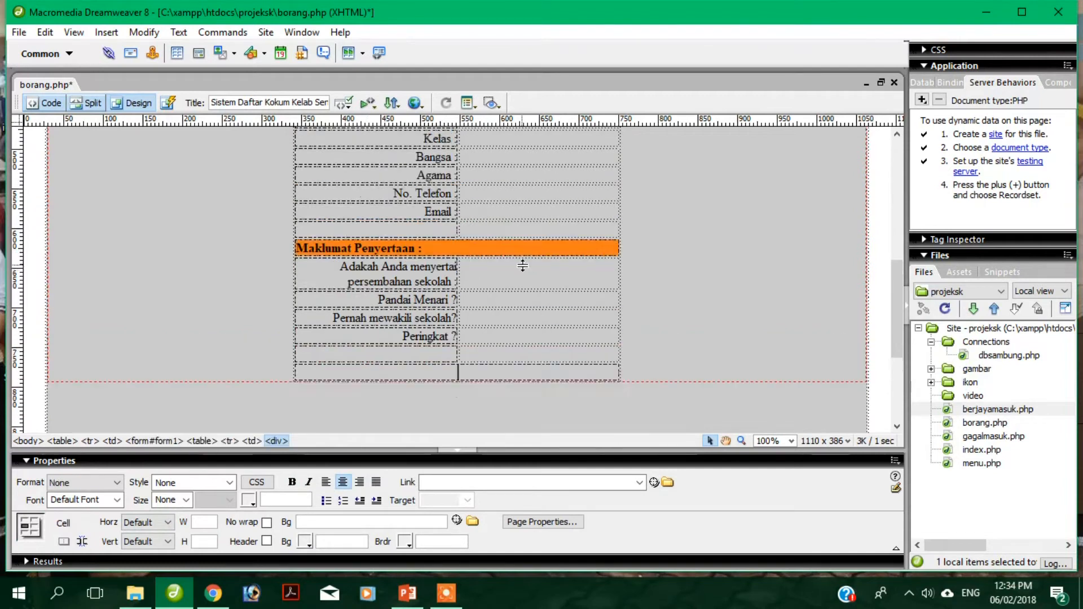
click(106, 32)
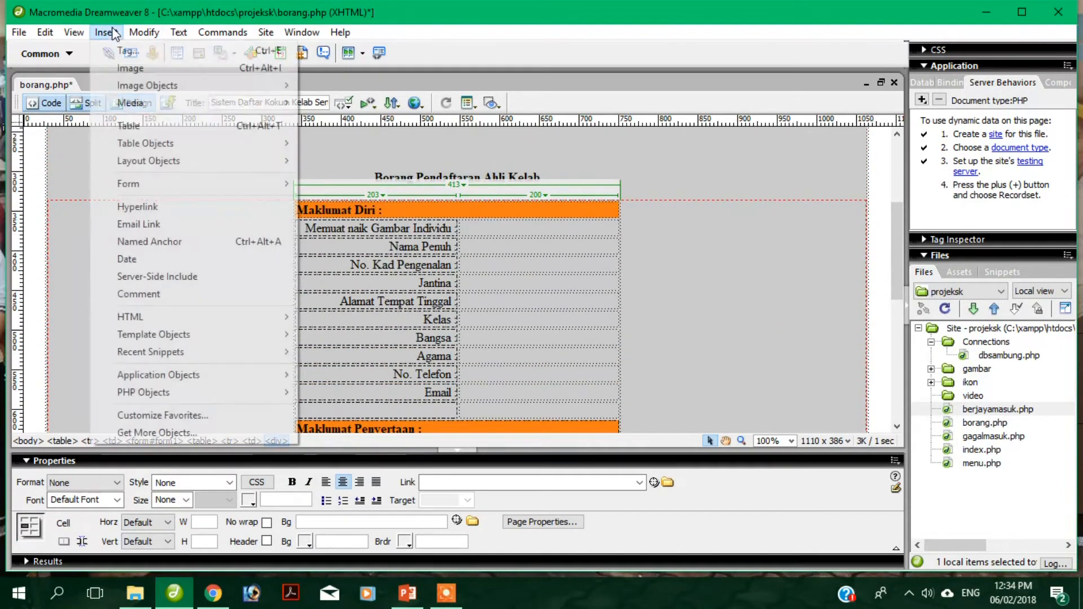
mouse_move(205, 182)
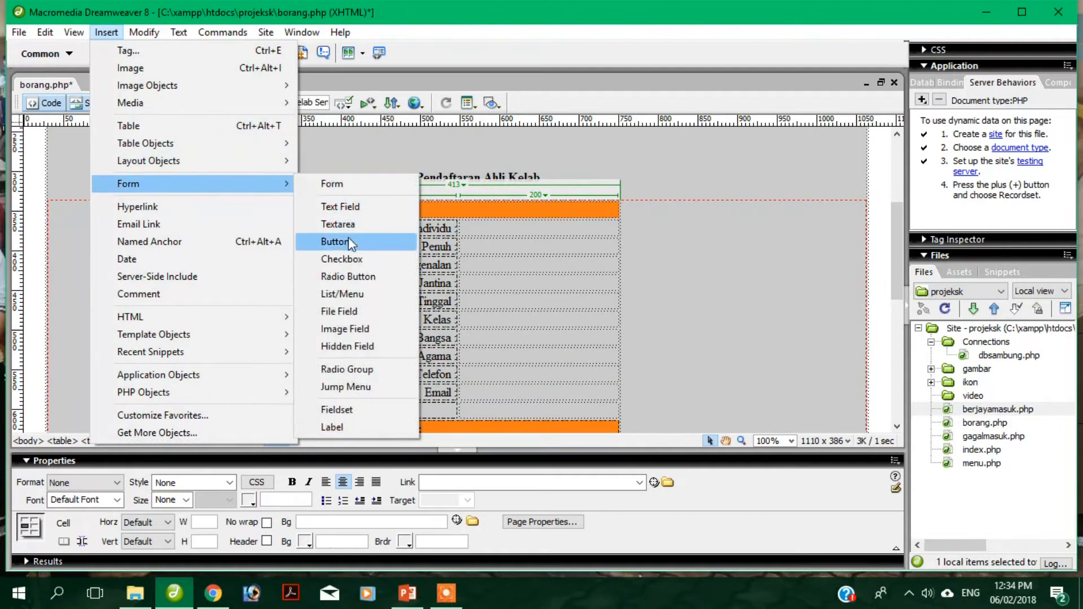
click(335, 242)
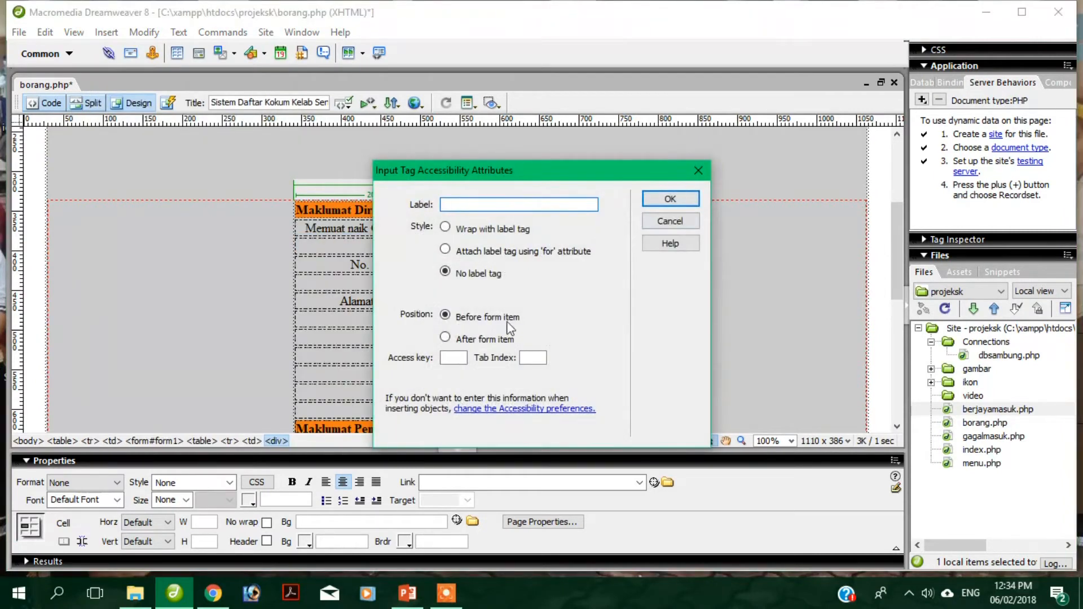
click(670, 199)
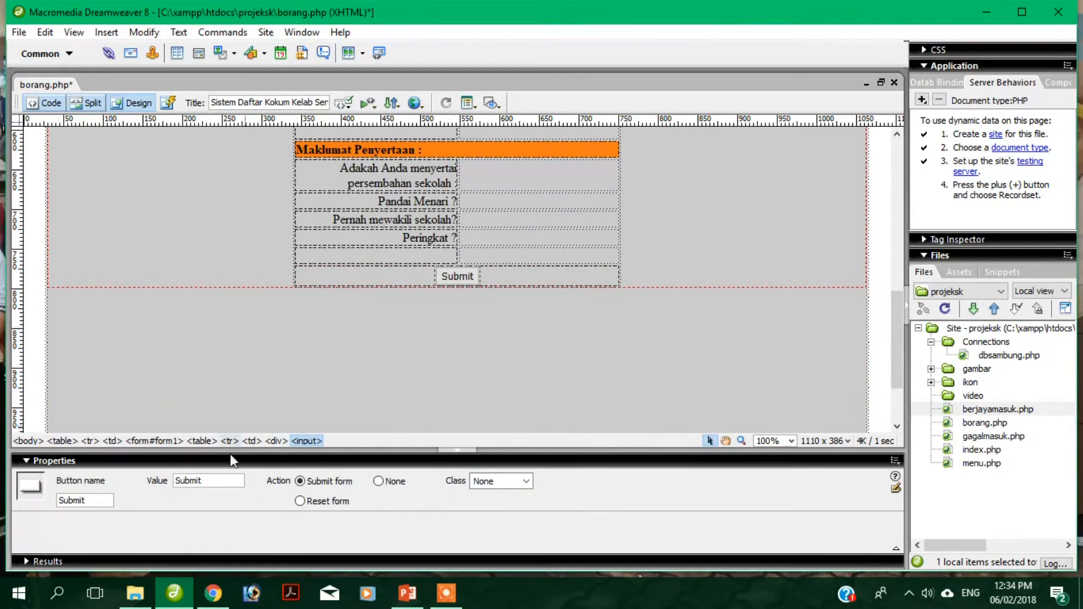
drag(213, 479, 123, 467)
text(Hantar)
Insert a second form button without a label tag, directly after the "Hantar" button
click(527, 273)
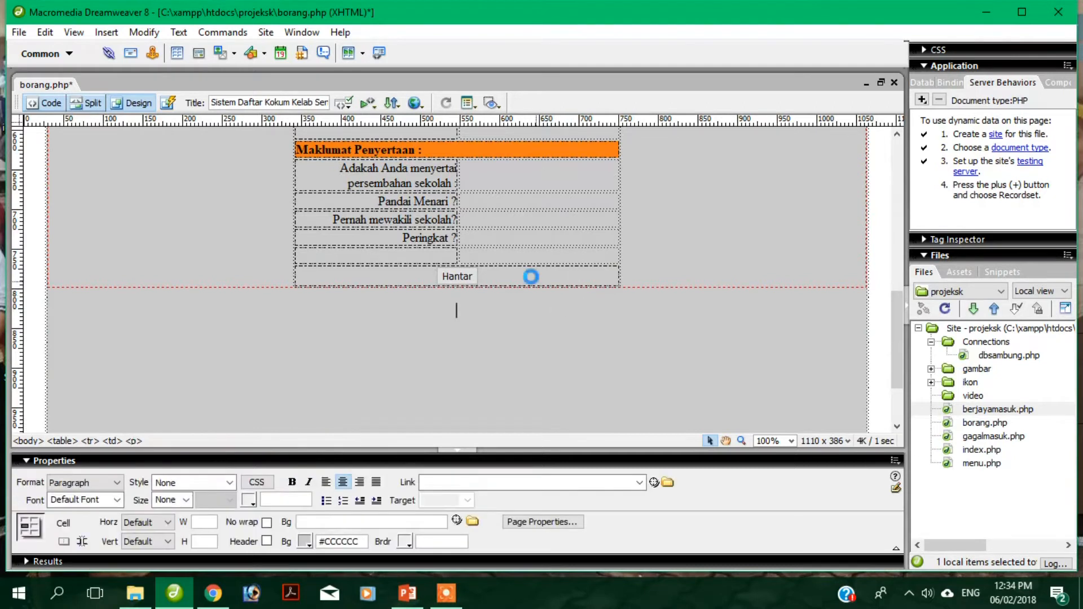
click(106, 32)
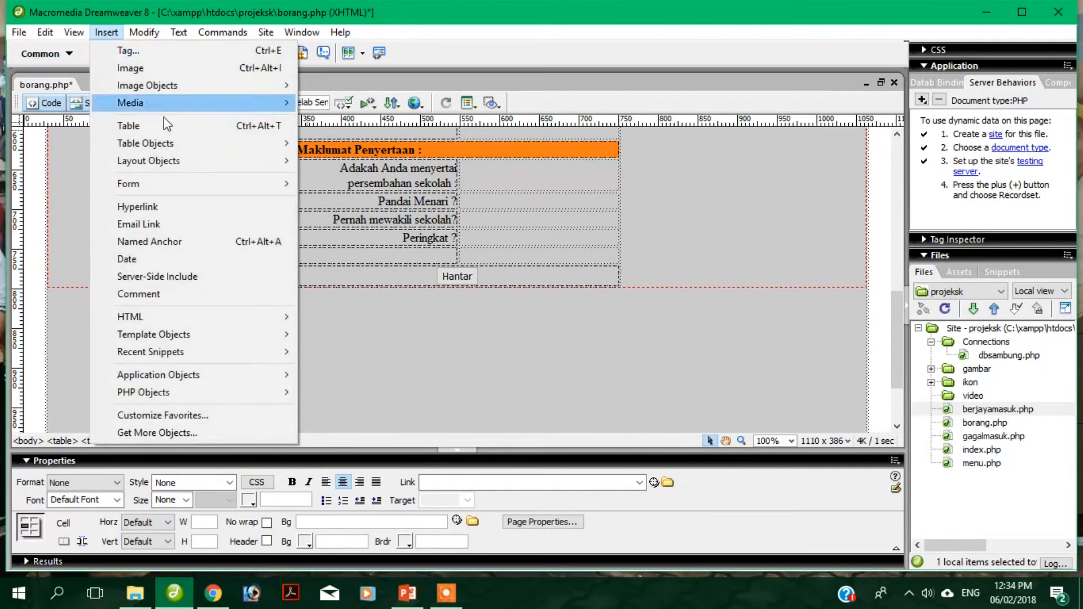
mouse_move(181, 176)
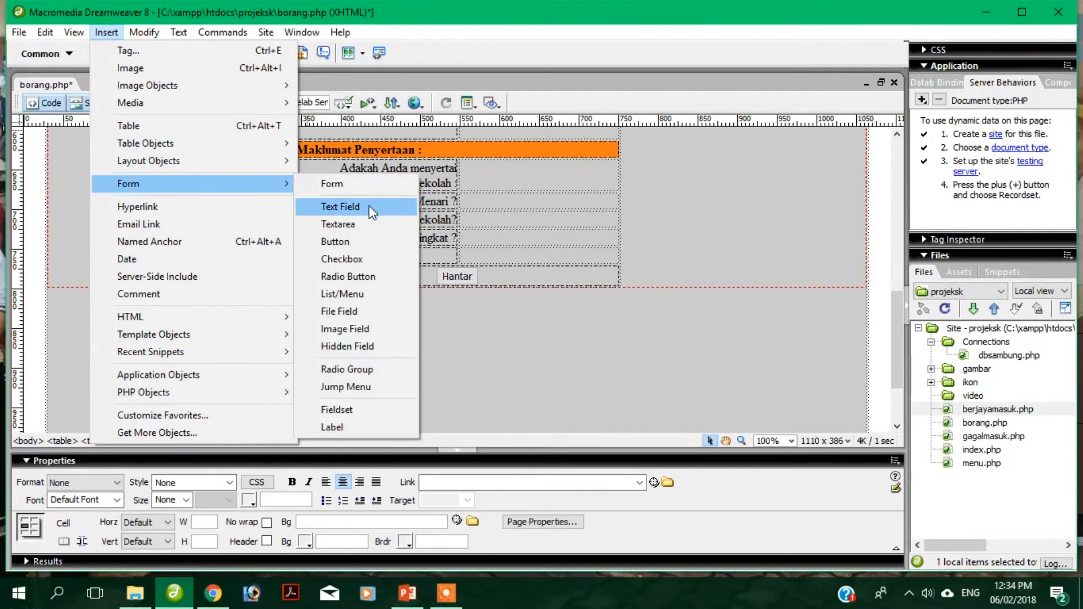
click(363, 243)
click(683, 199)
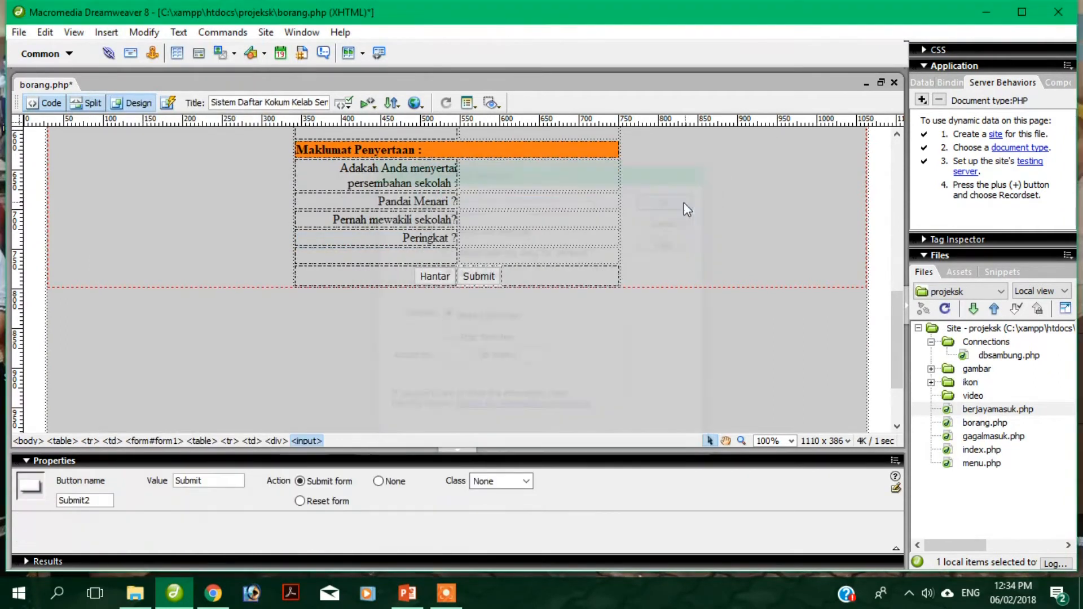
Set the second button's value to "Semula" and its action to Reset form
click(460, 277)
click(479, 279)
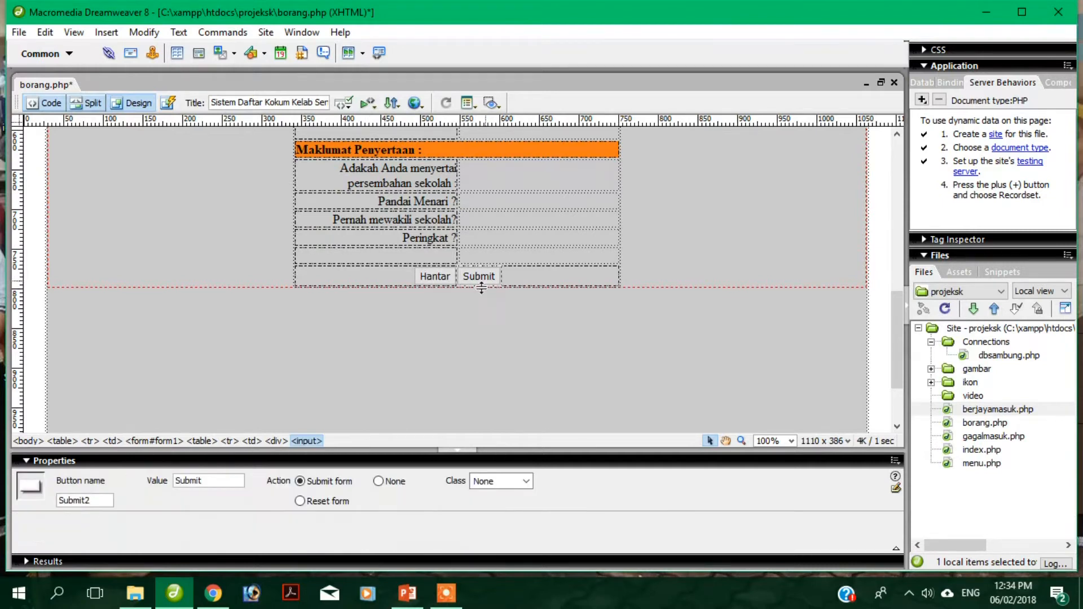
drag(210, 485, 166, 479)
text(Semula)
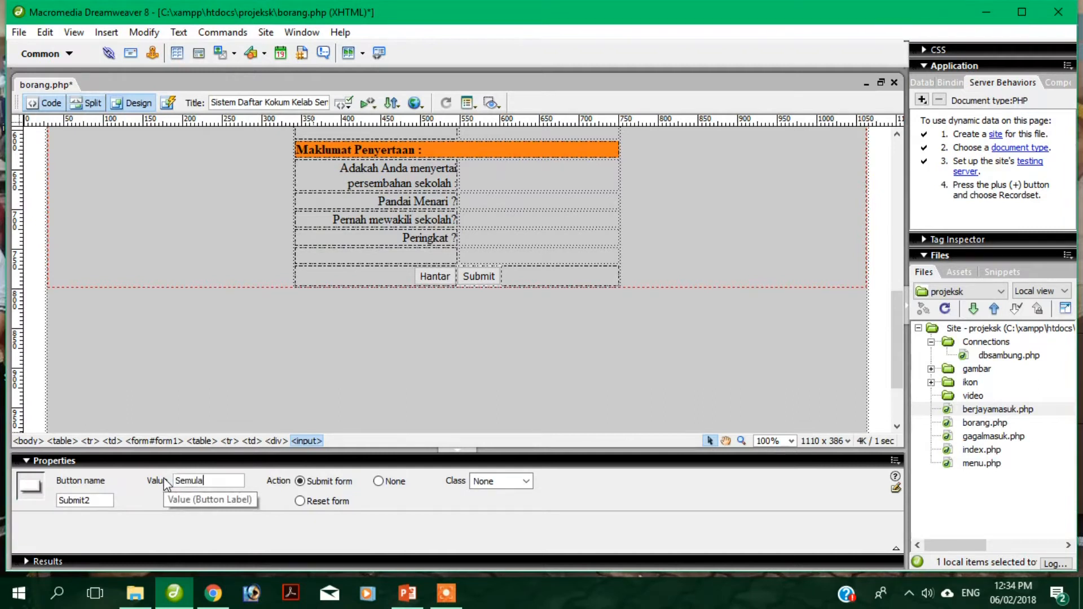
click(300, 501)
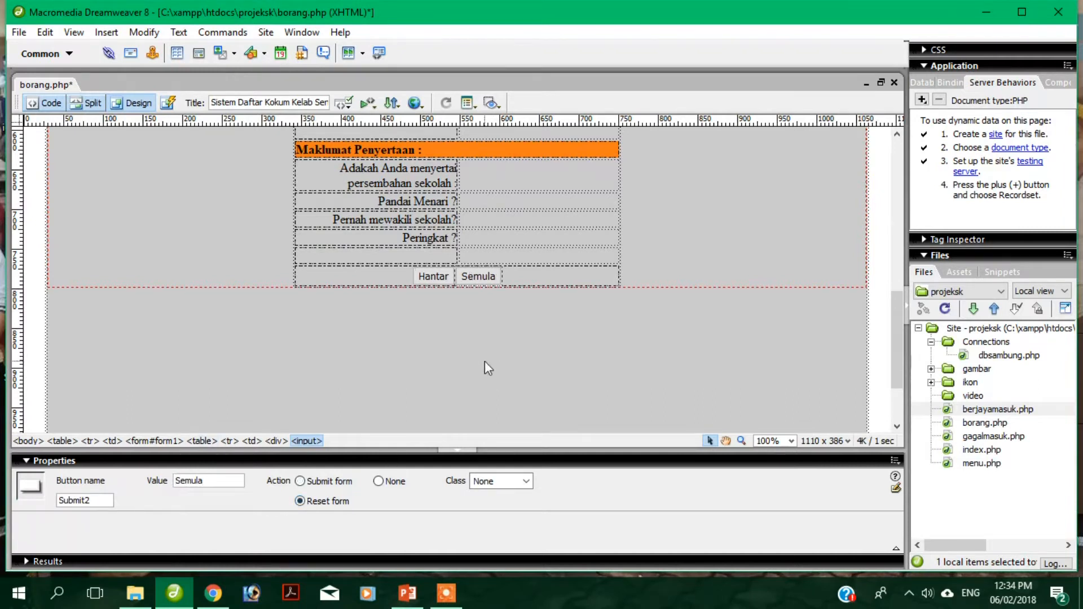
click(541, 302)
Save the borang.php page
scroll(543, 303, up, 3)
scroll(543, 303, up, 5)
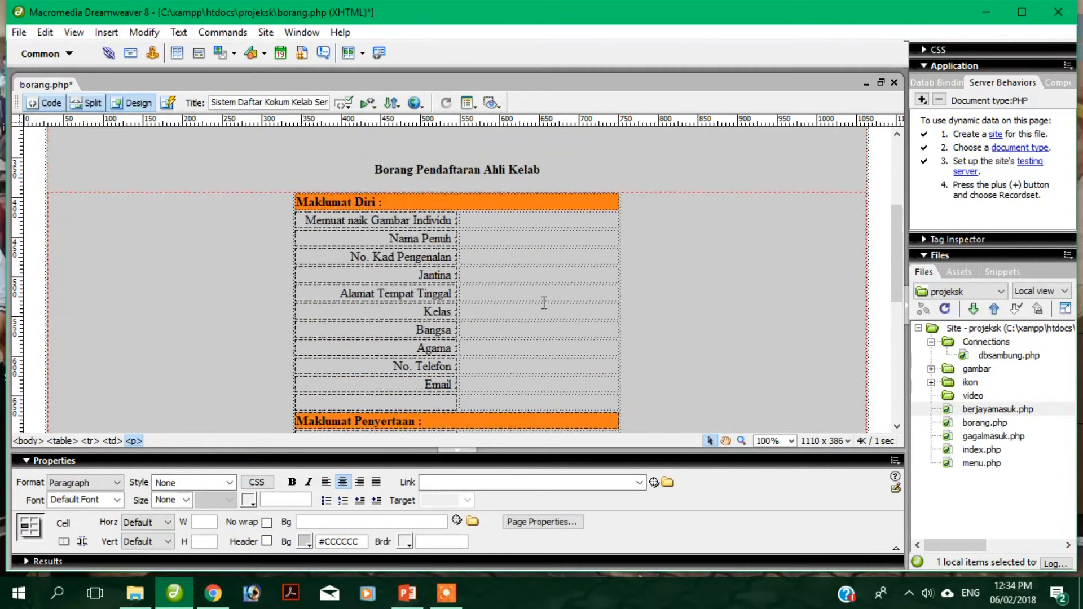
right_click(48, 86)
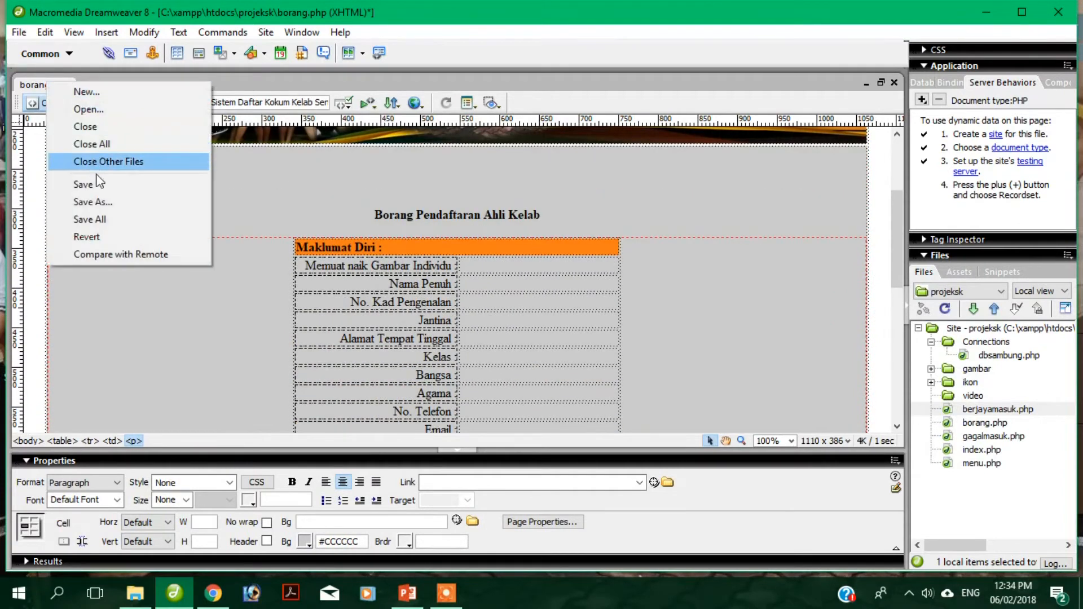
click(97, 182)
Insert a text field without a label tag in the cell beside "Memuat naik Gambar Individu :"
scroll(589, 266, down, 5)
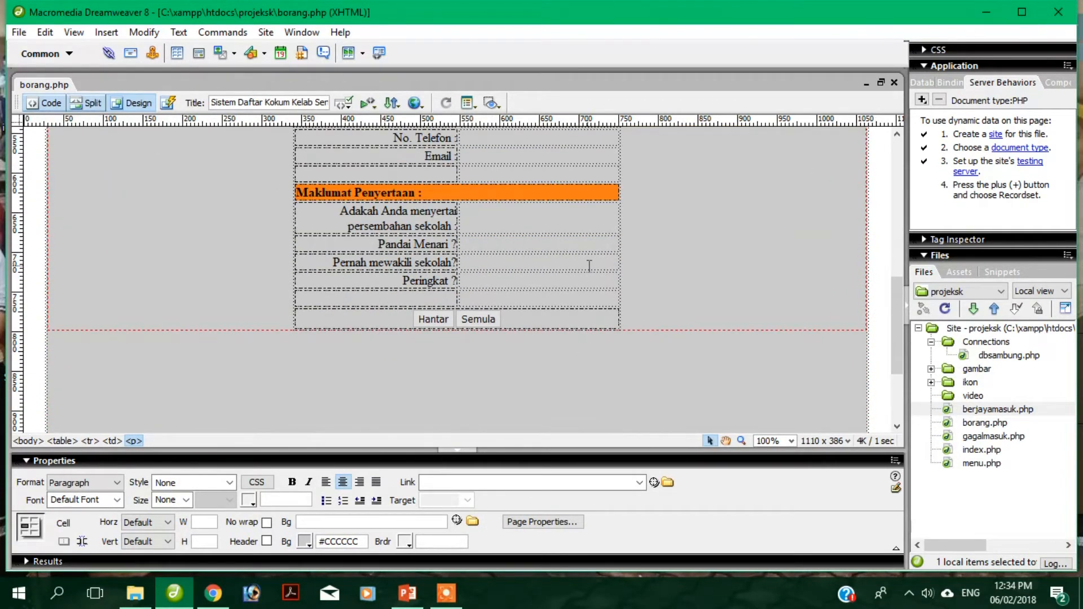
scroll(589, 266, up, 3)
scroll(589, 265, up, 1)
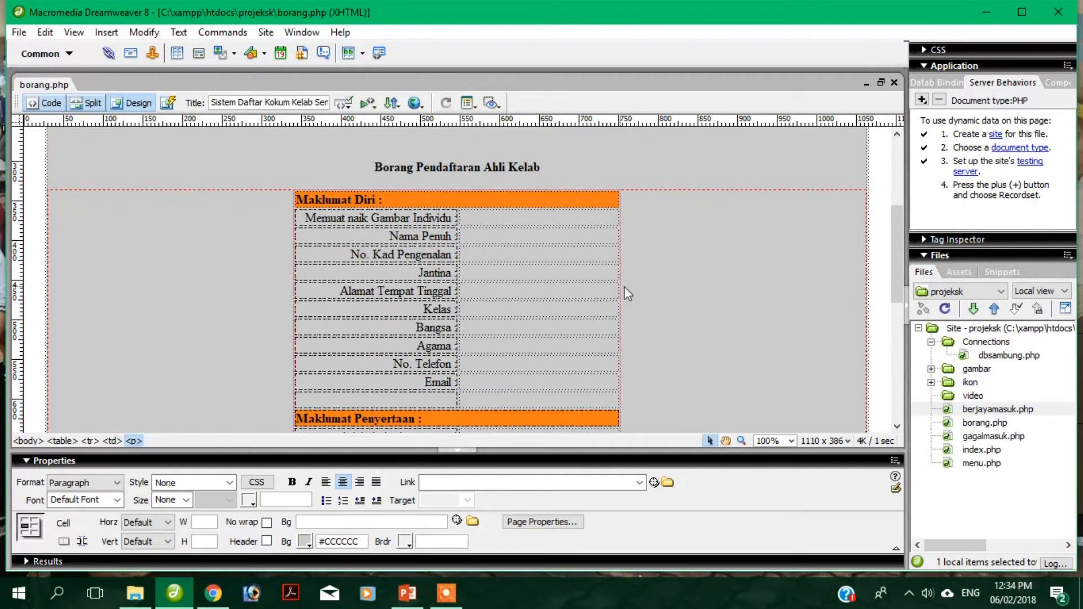
scroll(669, 289, up, 1)
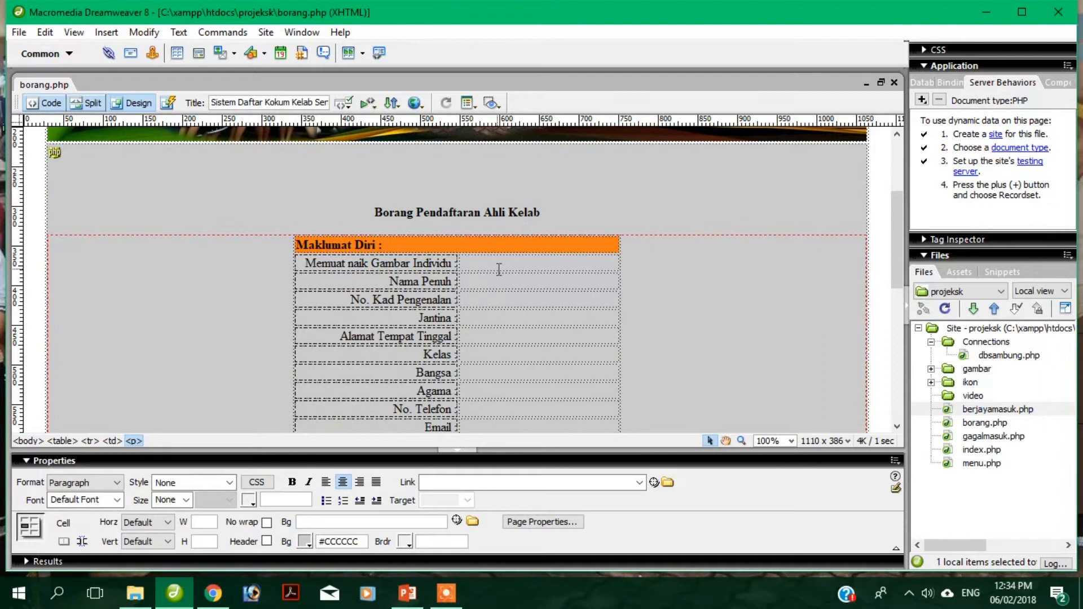
click(530, 263)
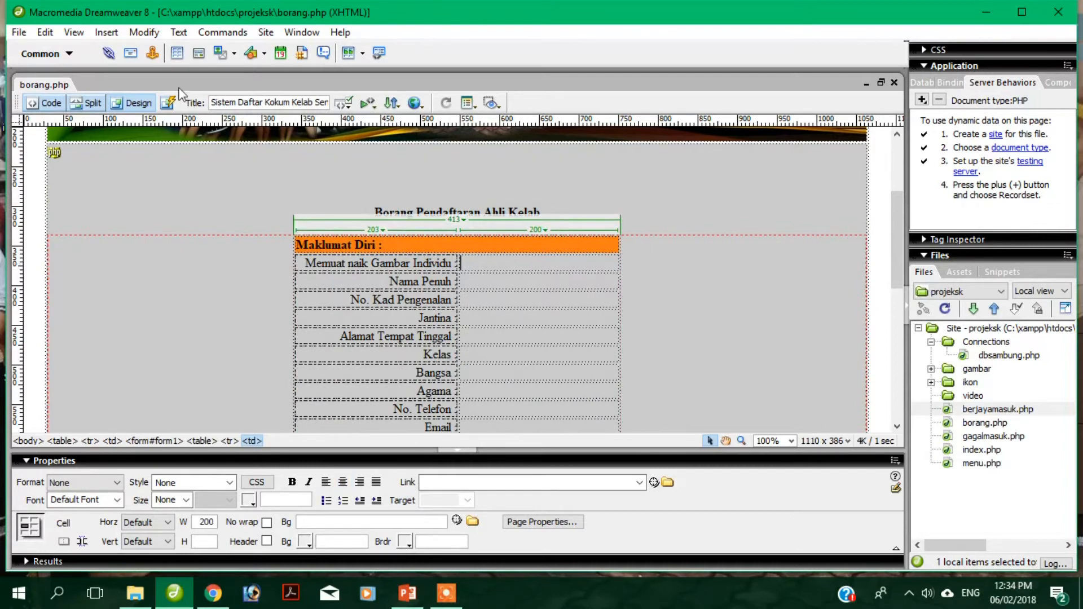
click(106, 32)
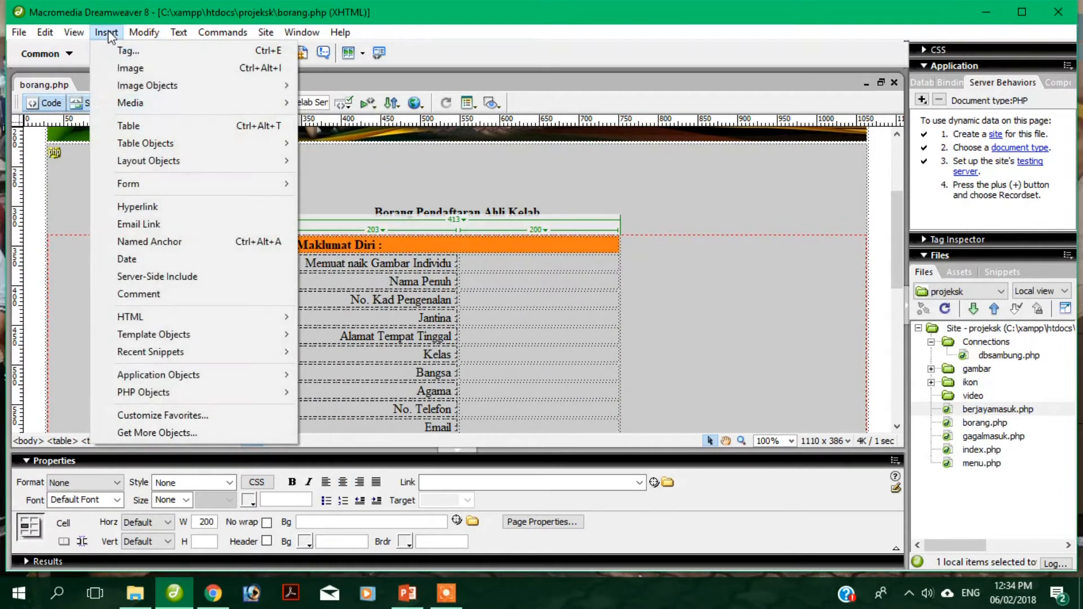
mouse_move(172, 180)
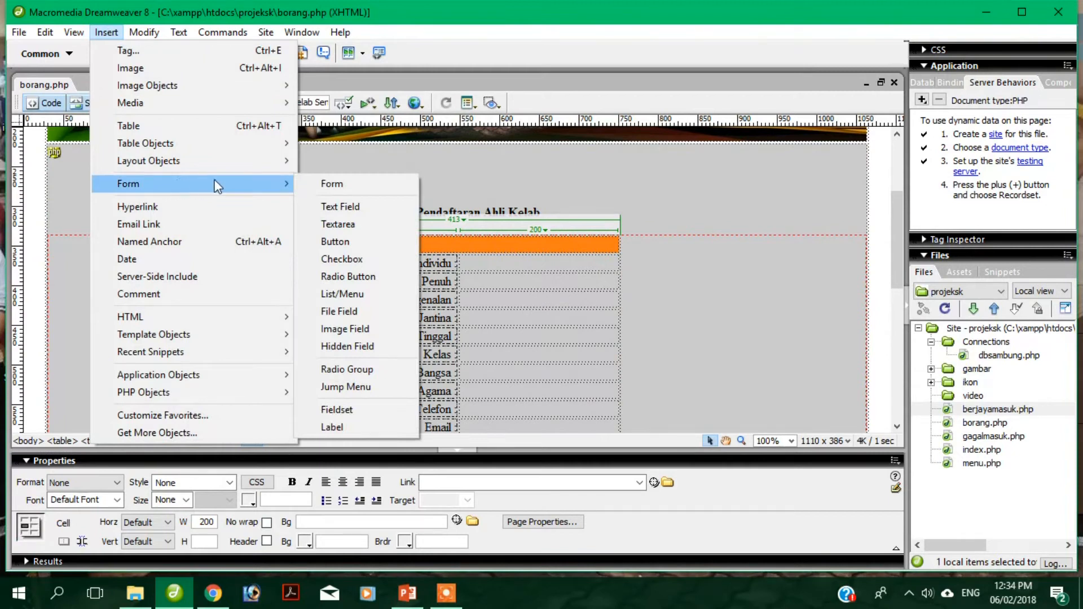
click(354, 209)
click(670, 200)
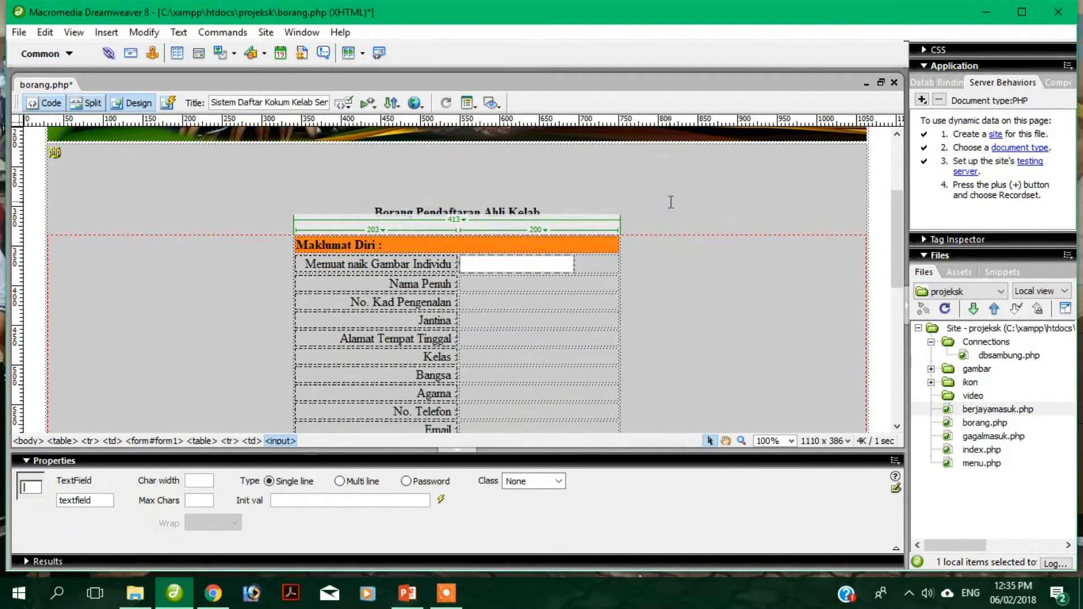
Insert a text field without a label tag in the cell beside "Nama Penuh :"
click(484, 283)
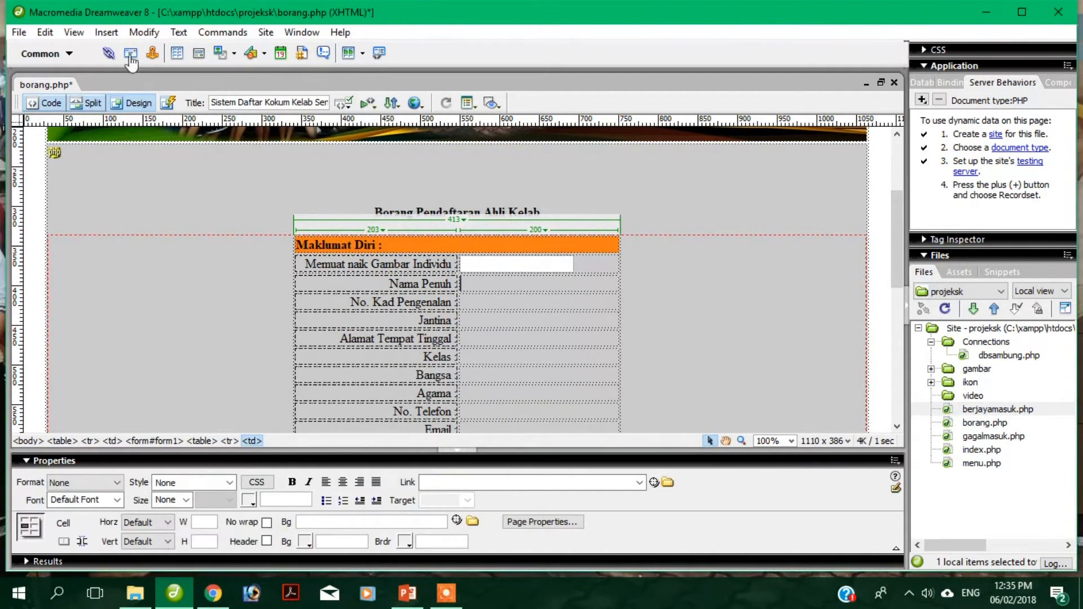
click(106, 33)
mouse_move(183, 196)
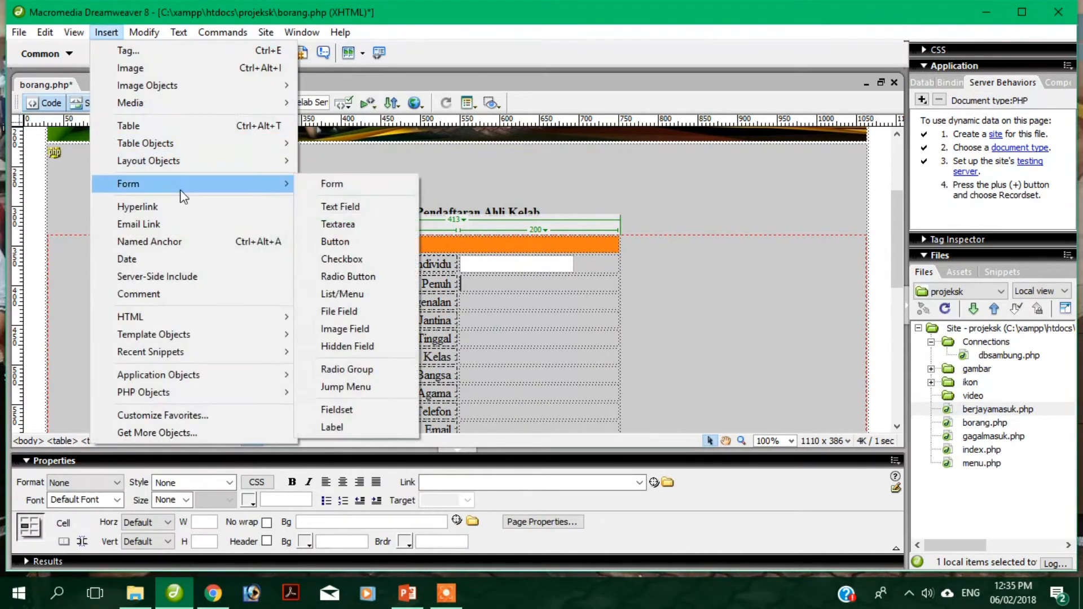
click(344, 205)
click(667, 201)
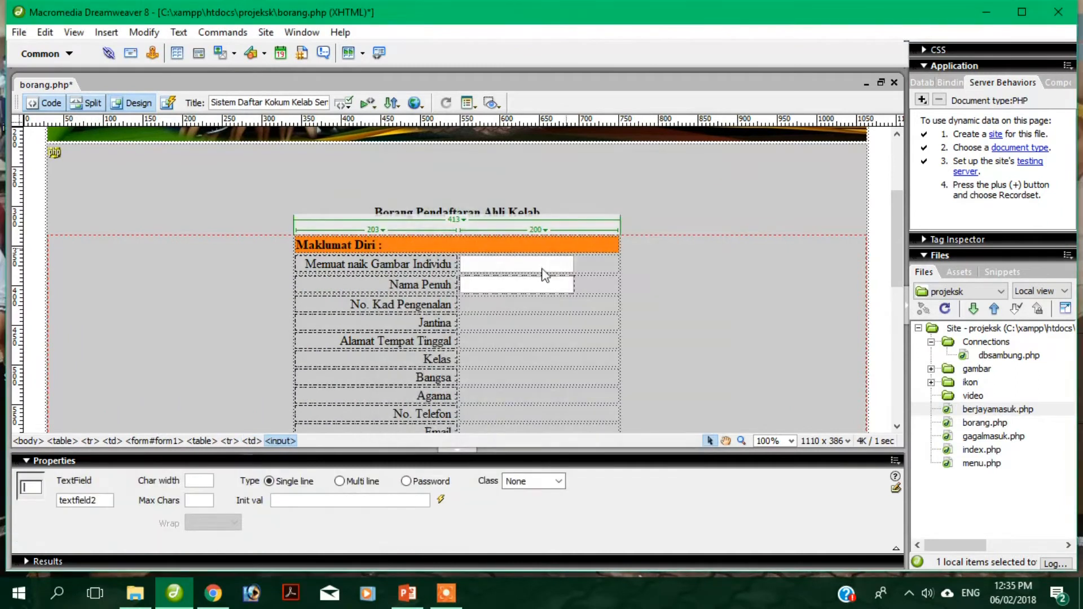
Insert a text field without a label tag in the cell beside "No. Kad Pengenalan :"
click(482, 303)
click(106, 32)
mouse_move(185, 180)
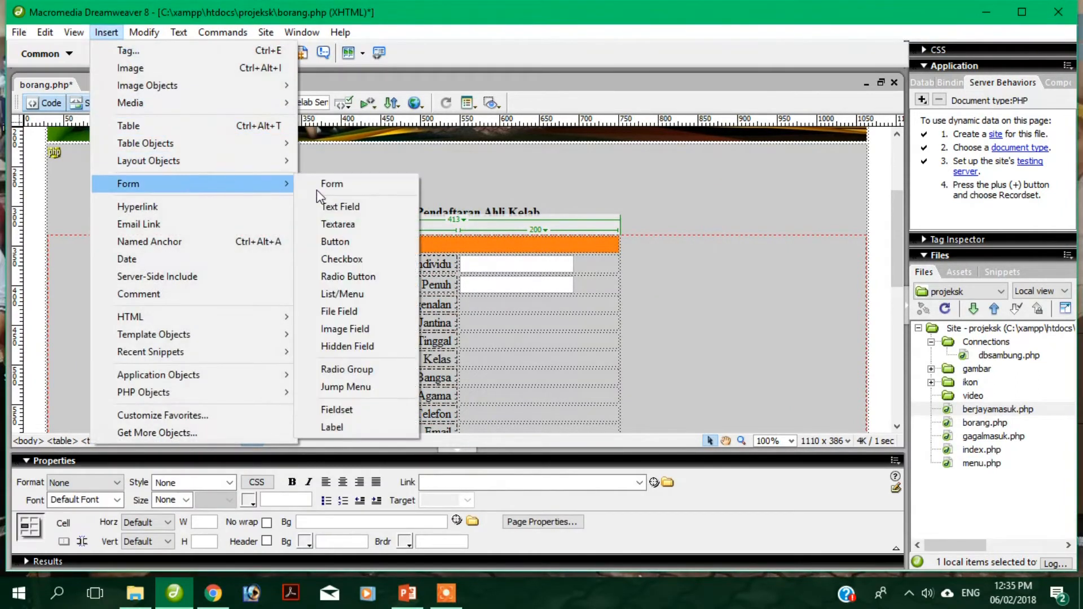
click(344, 209)
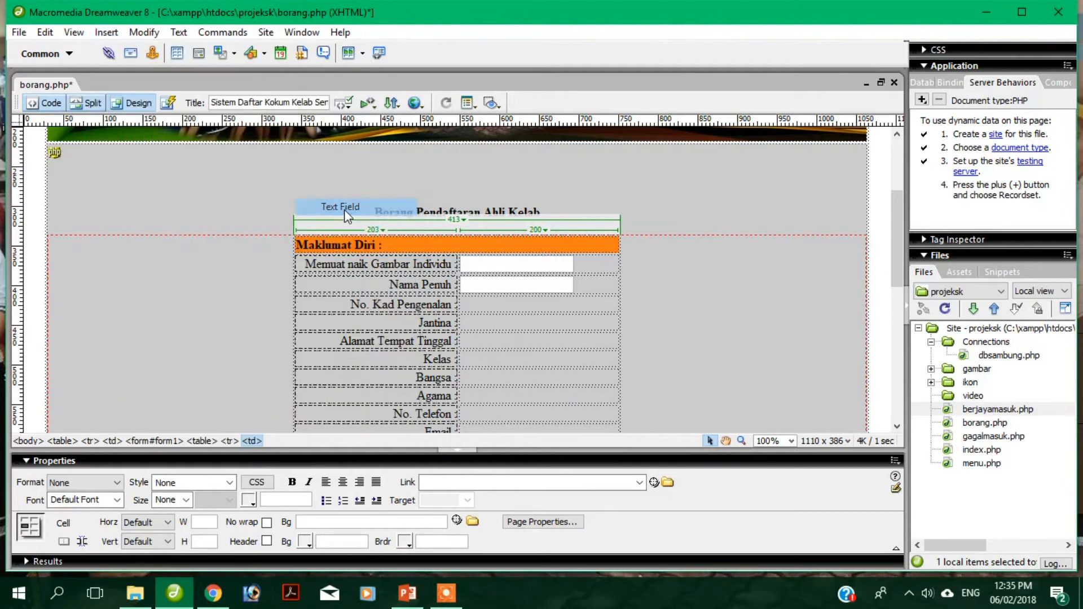
click(674, 201)
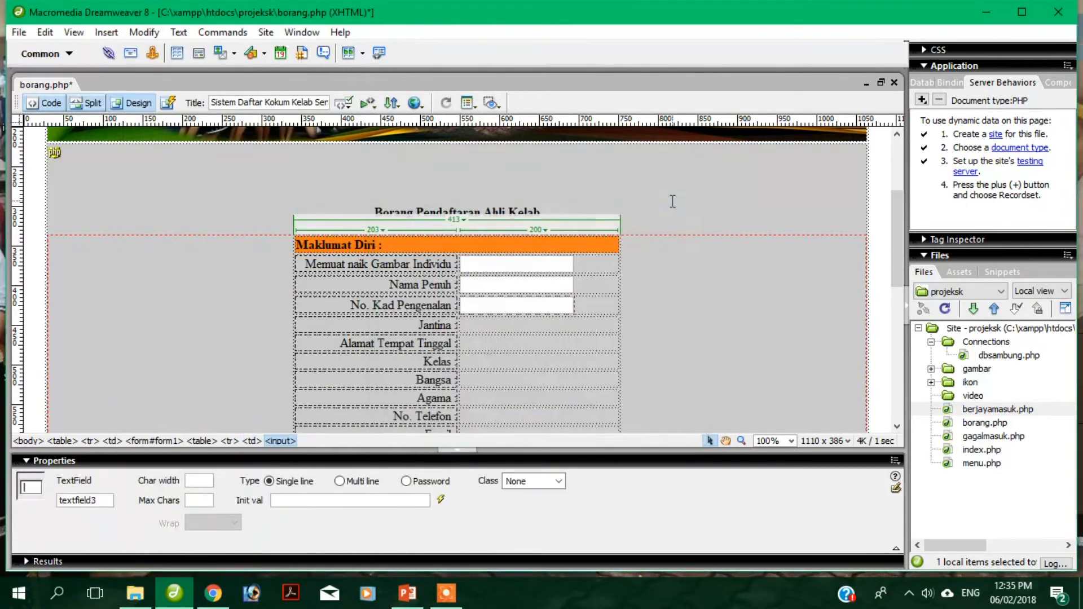
Insert a list/menu field without a label tag in the cell beside "Jantina :"
click(490, 325)
click(107, 33)
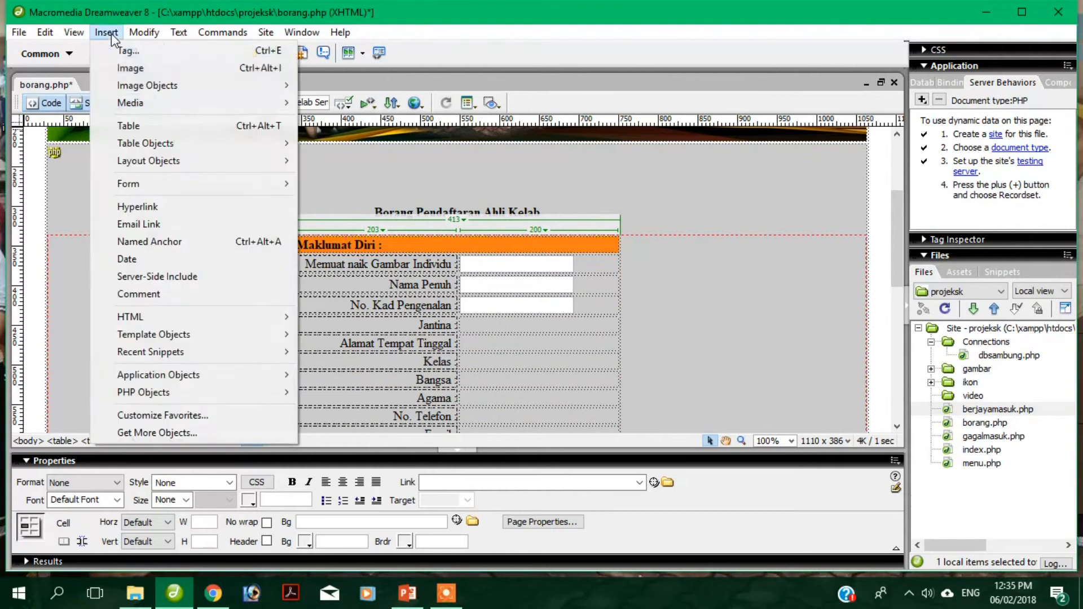
mouse_move(188, 192)
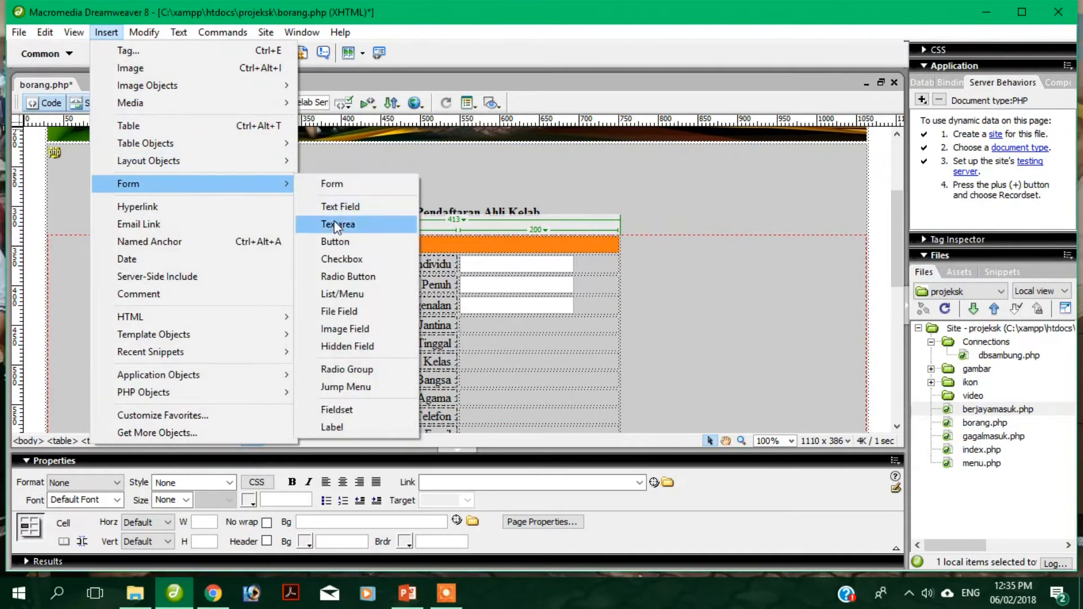
click(350, 294)
click(670, 199)
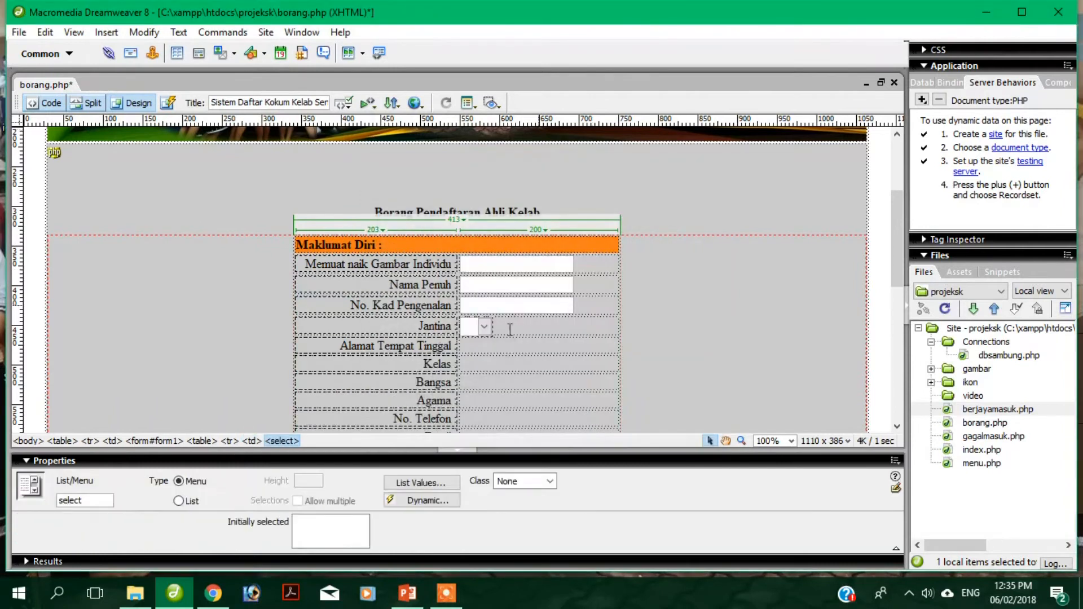
Insert a textarea without a label tag in the cell beside "Alamat Tempat Tinggal :"
click(478, 348)
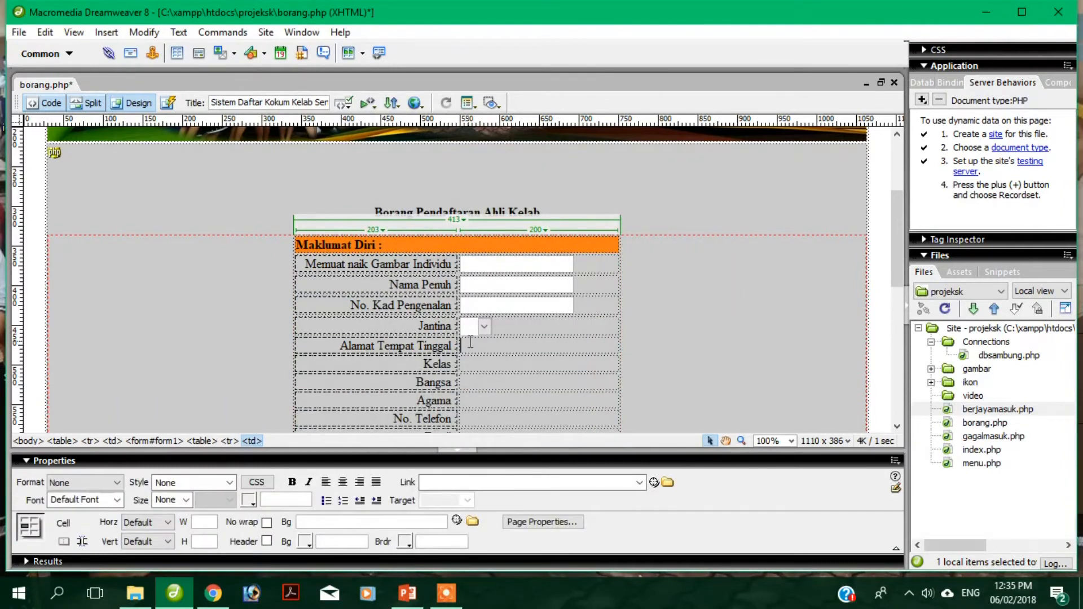
click(115, 35)
mouse_move(178, 190)
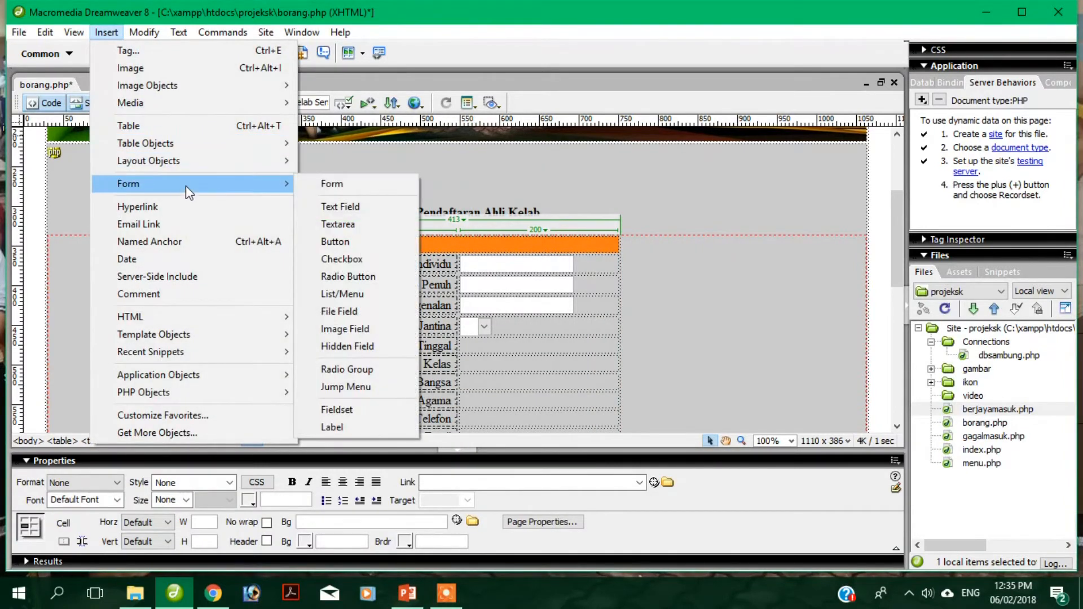
click(333, 224)
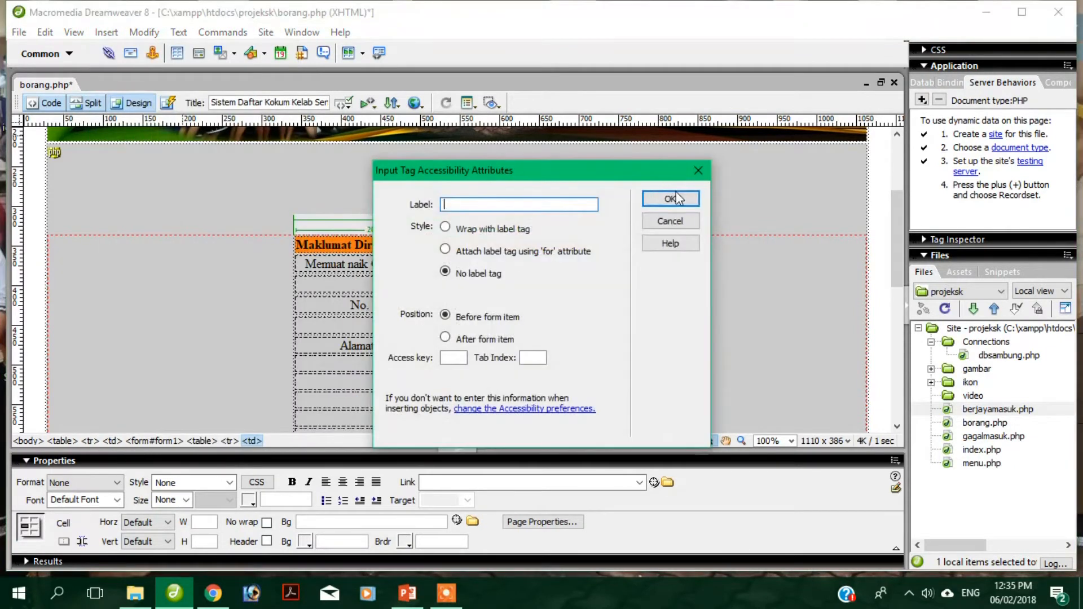
click(681, 203)
Insert a list/menu field without a label tag in the cell beside "Kelas :"
scroll(481, 327, down, 2)
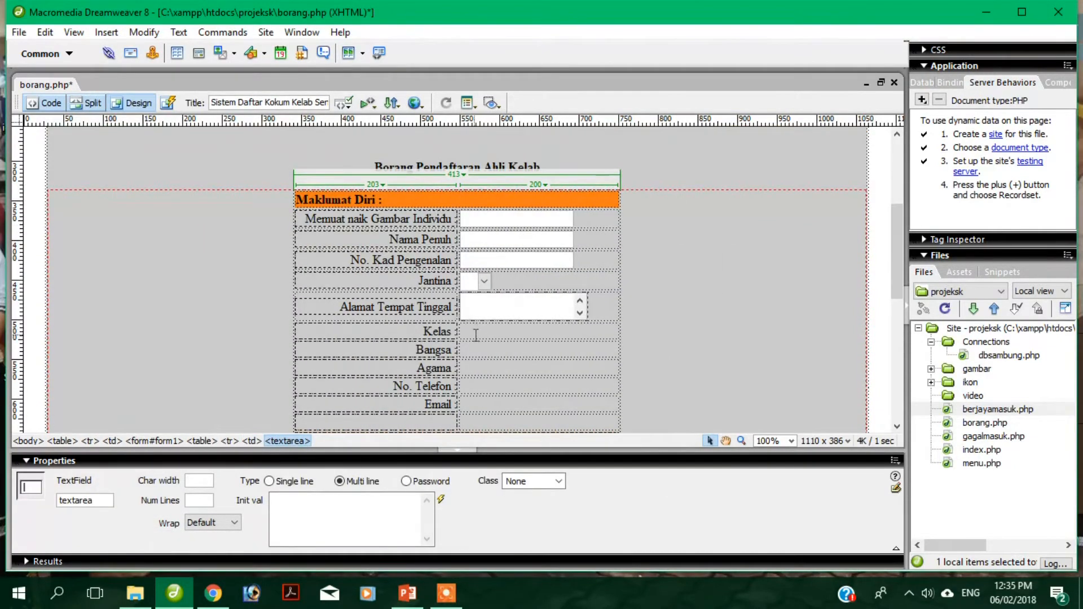
click(475, 335)
click(106, 32)
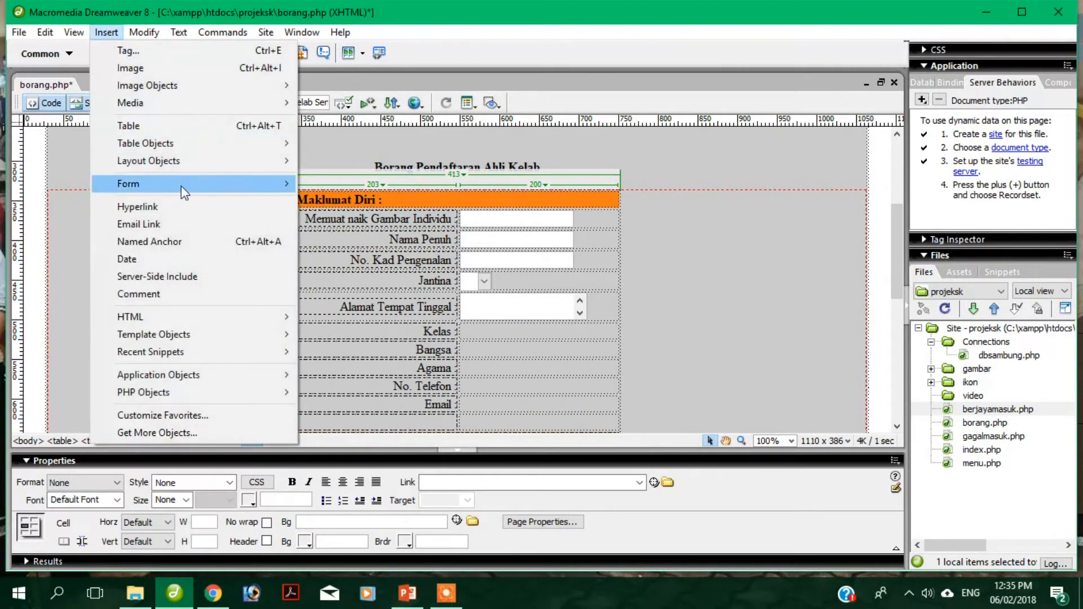
mouse_move(191, 194)
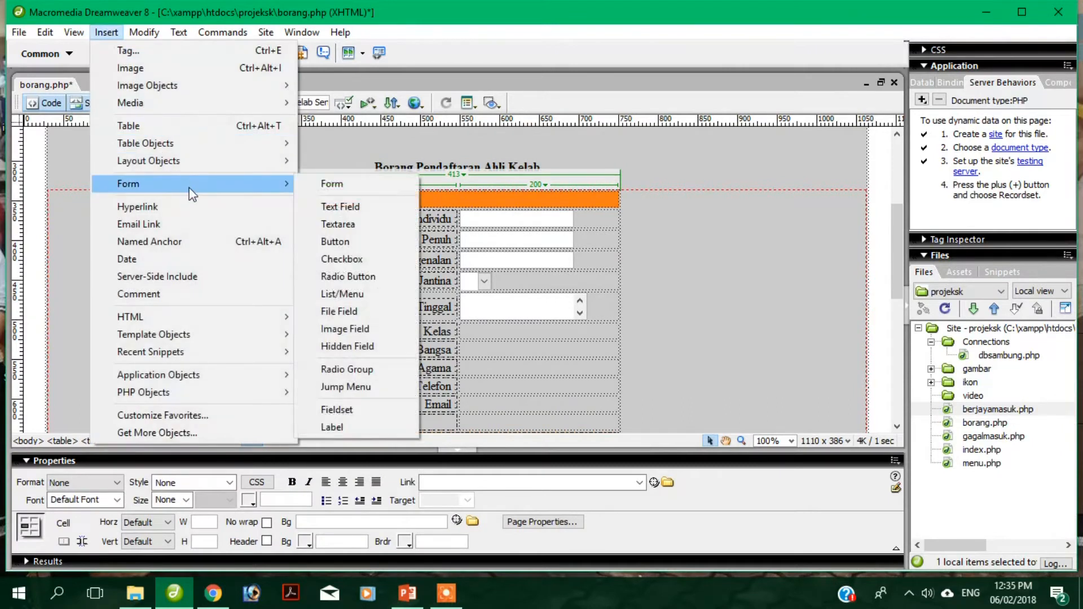
click(352, 294)
click(694, 208)
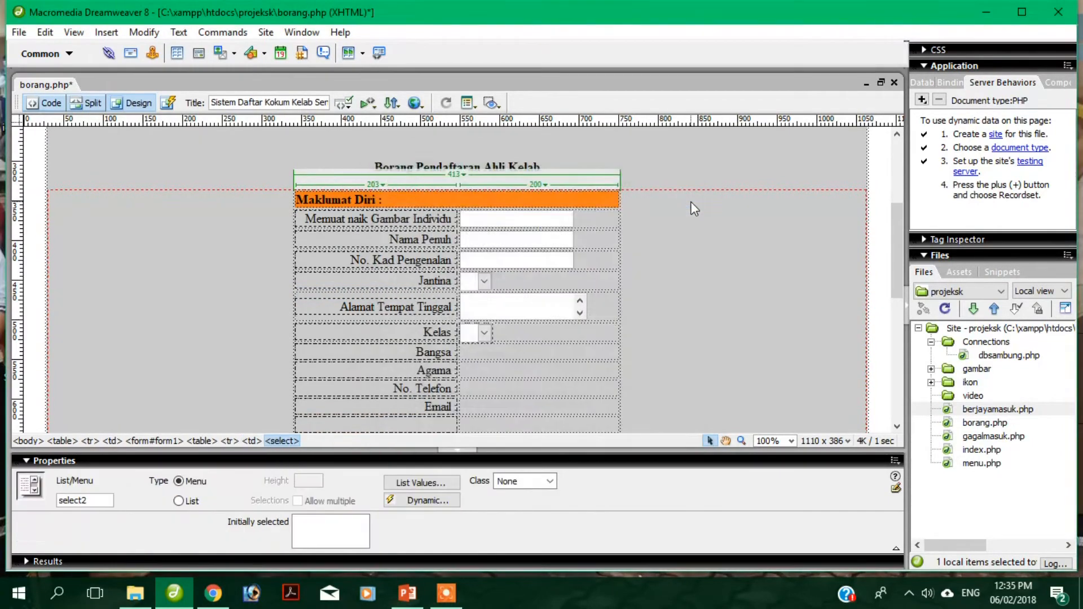
Insert a list/menu field without a label tag in the cell beside "Bangsa :"
scroll(690, 201, down, 3)
click(478, 261)
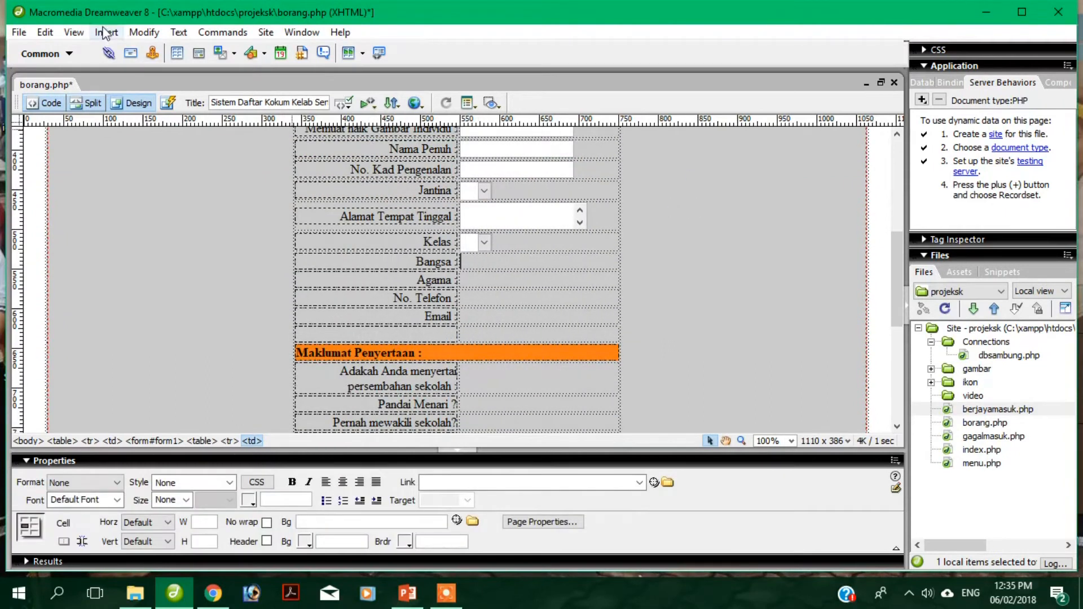
click(105, 32)
mouse_move(192, 185)
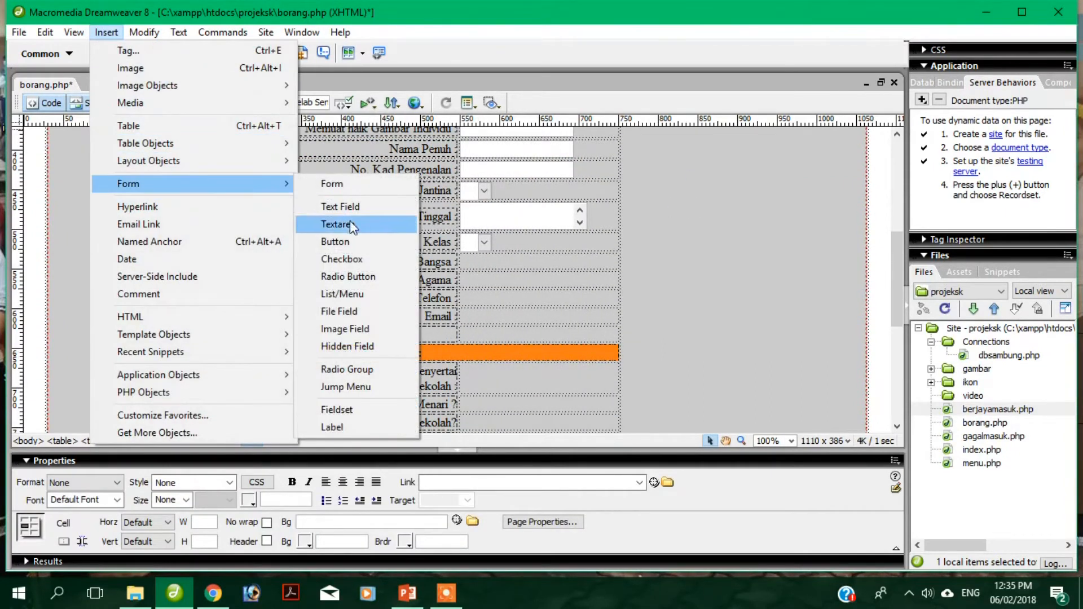
click(361, 291)
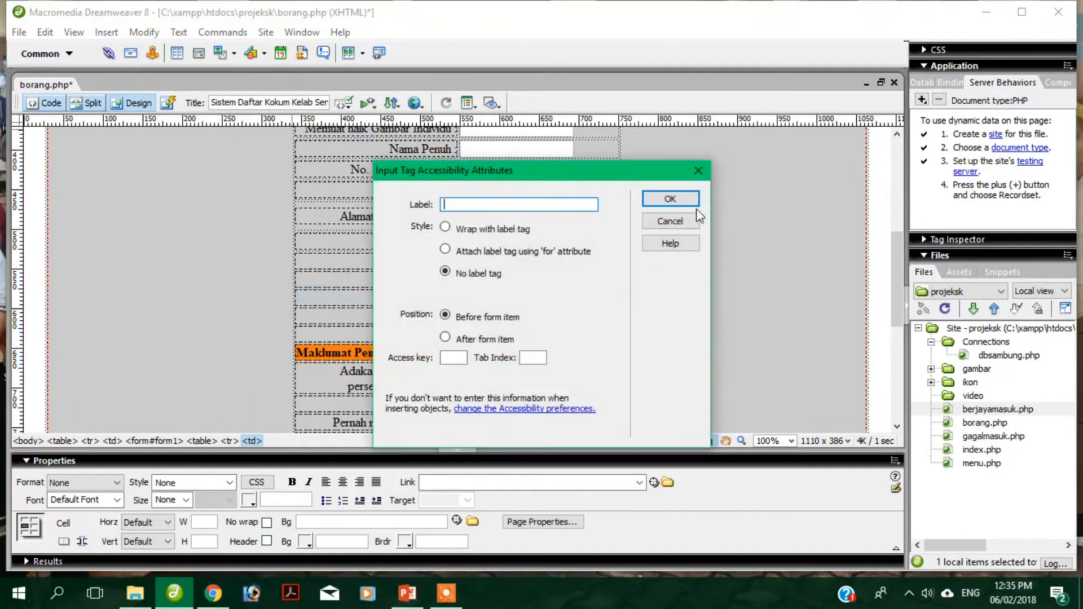
click(686, 198)
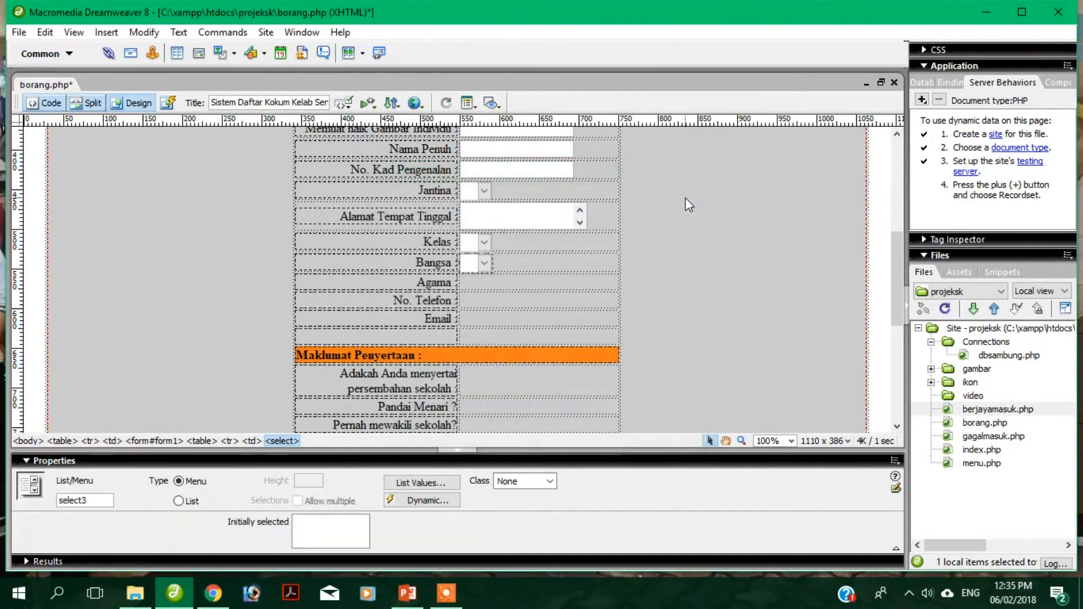
Insert a list/menu field without a label tag in the cell beside "Agama :"
click(479, 284)
click(107, 33)
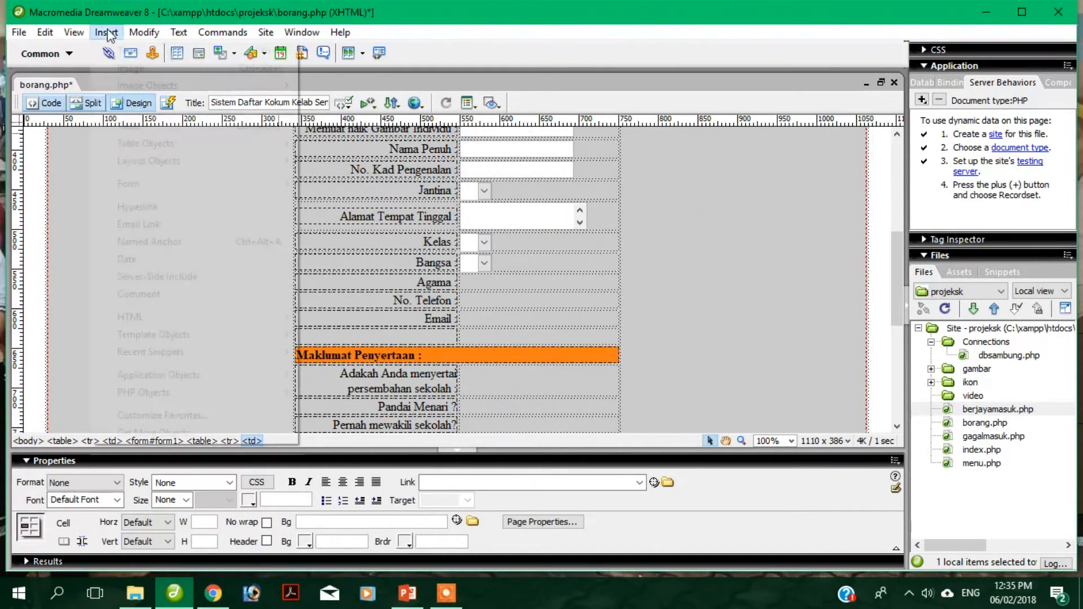
mouse_move(212, 183)
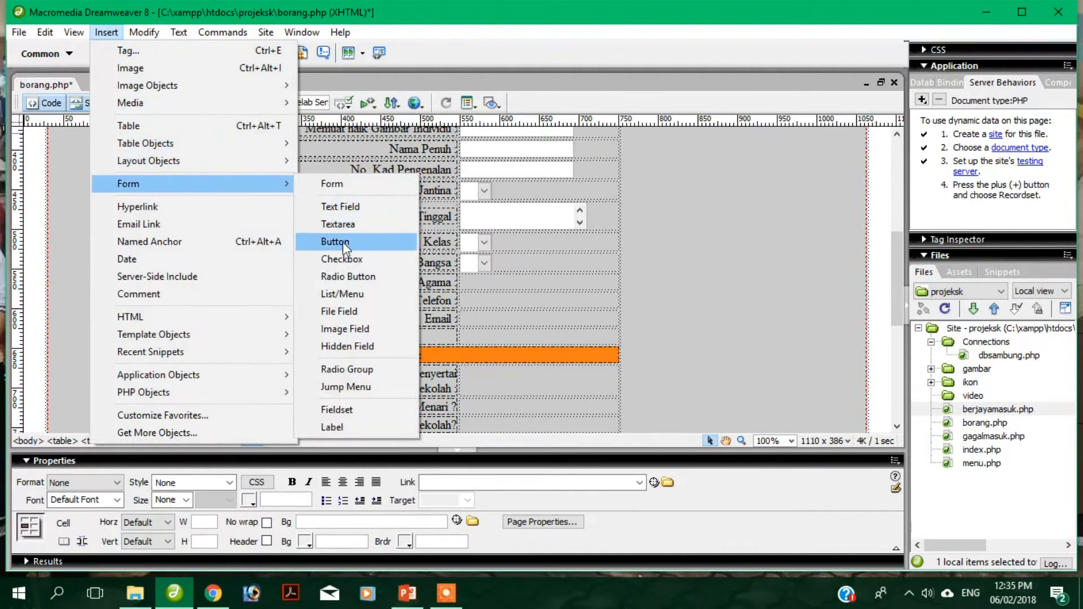
click(342, 294)
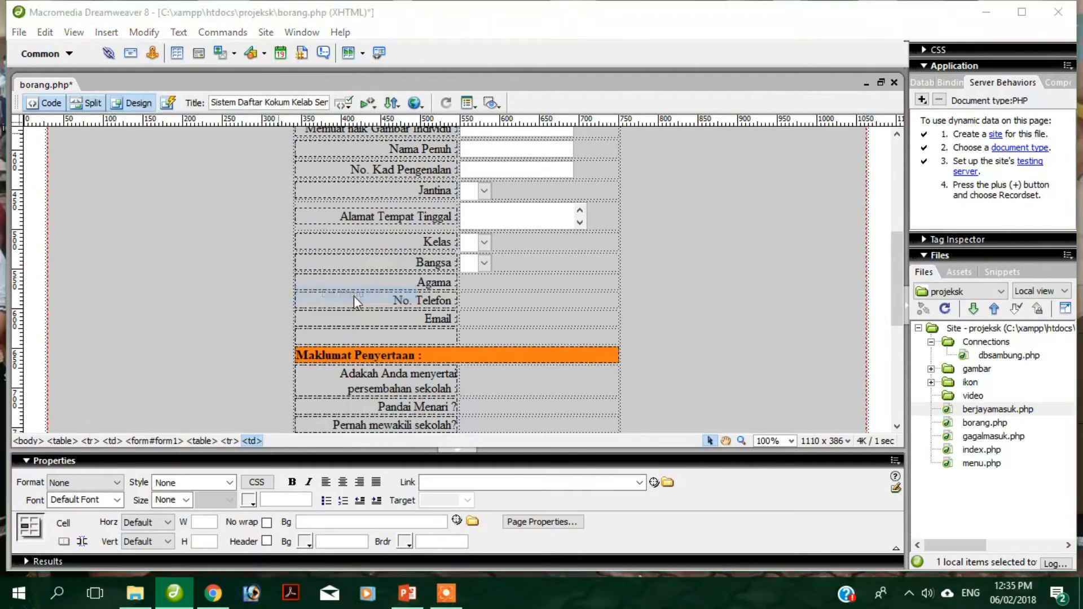
click(670, 200)
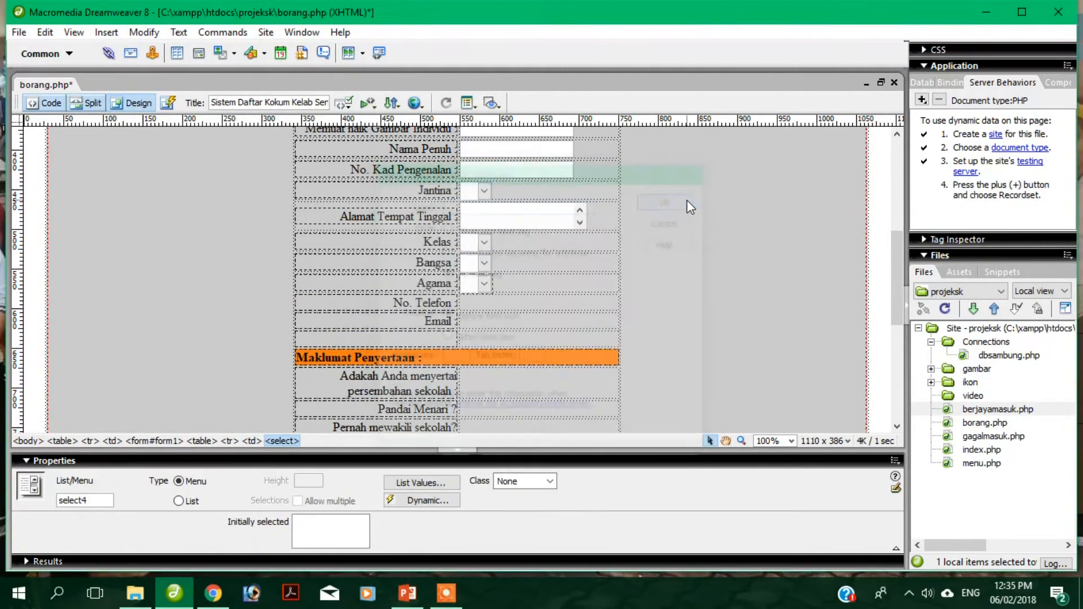
Insert a text field without a label tag in the cell beside "No. Telefon :"
click(484, 303)
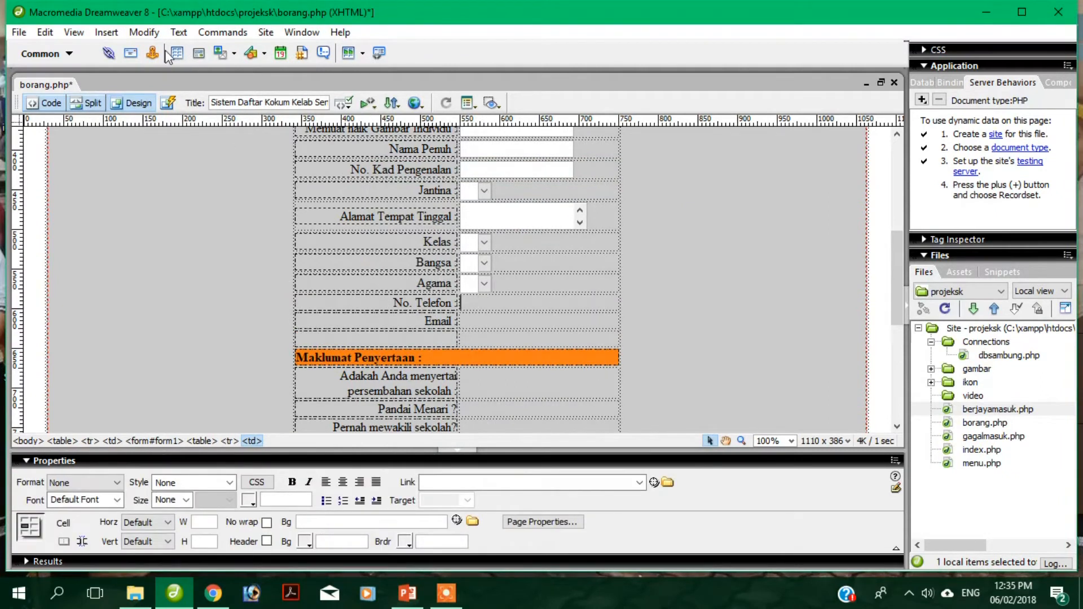
click(106, 32)
mouse_move(194, 181)
click(344, 203)
click(671, 204)
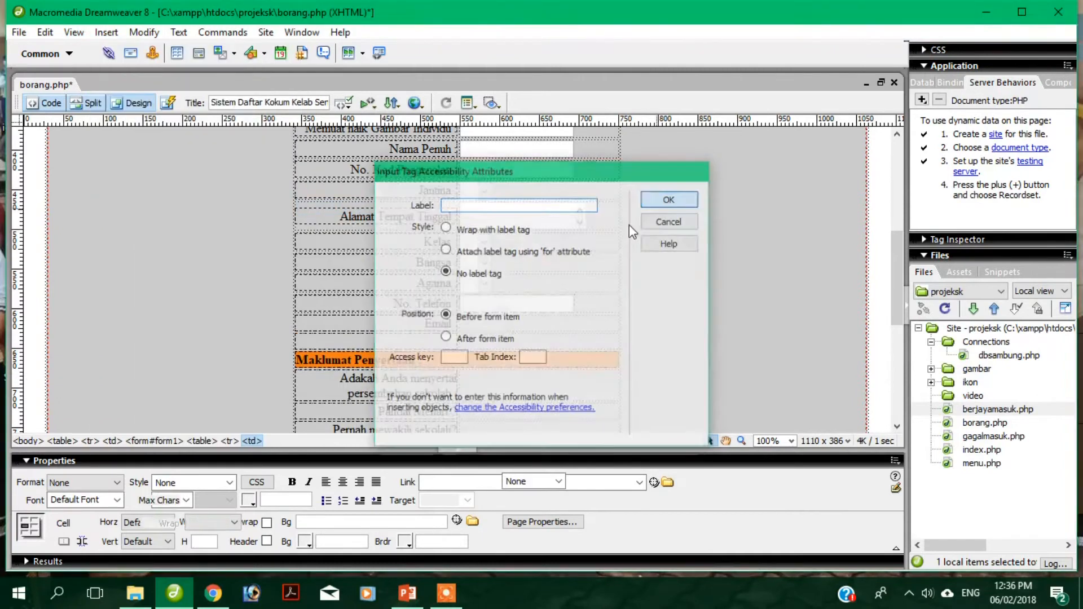
Insert a text field without a label tag in the cell beside "Email :"
click(106, 32)
mouse_move(252, 194)
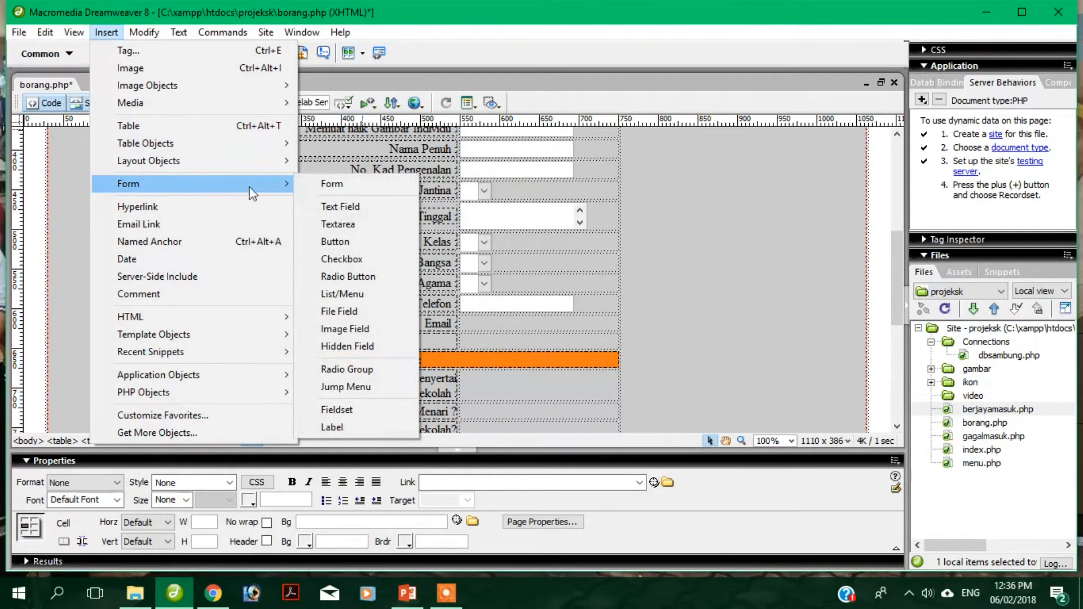
click(340, 209)
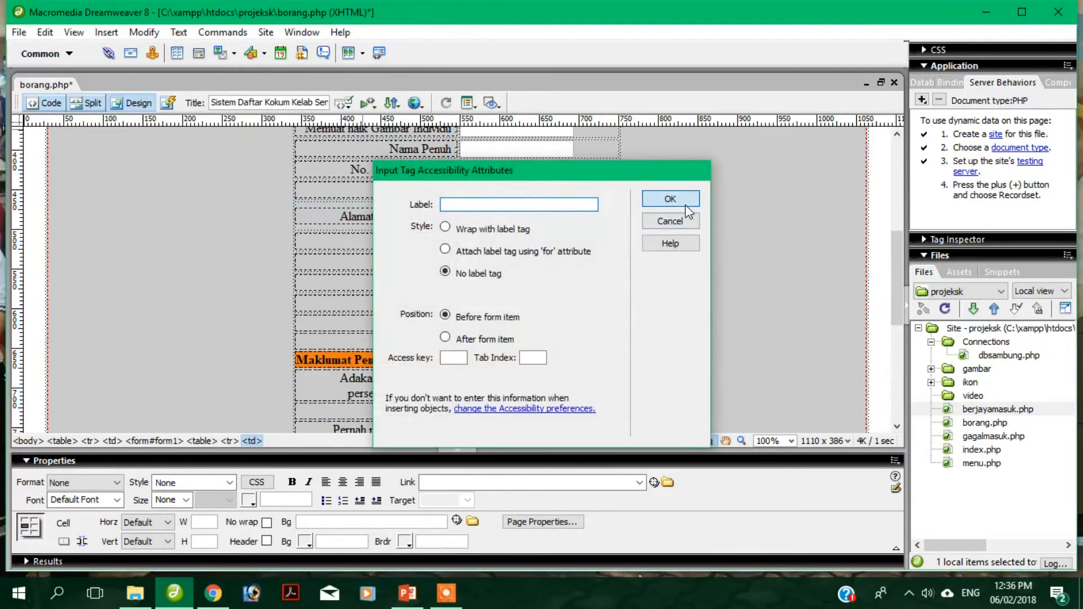
click(671, 200)
scroll(529, 208, down, 3)
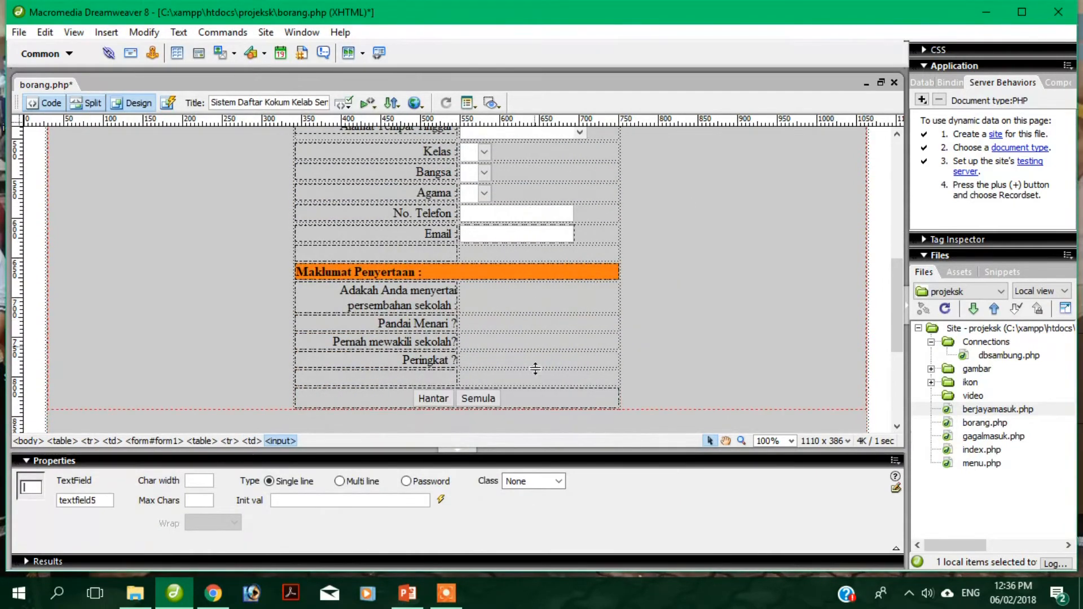
click(452, 598)
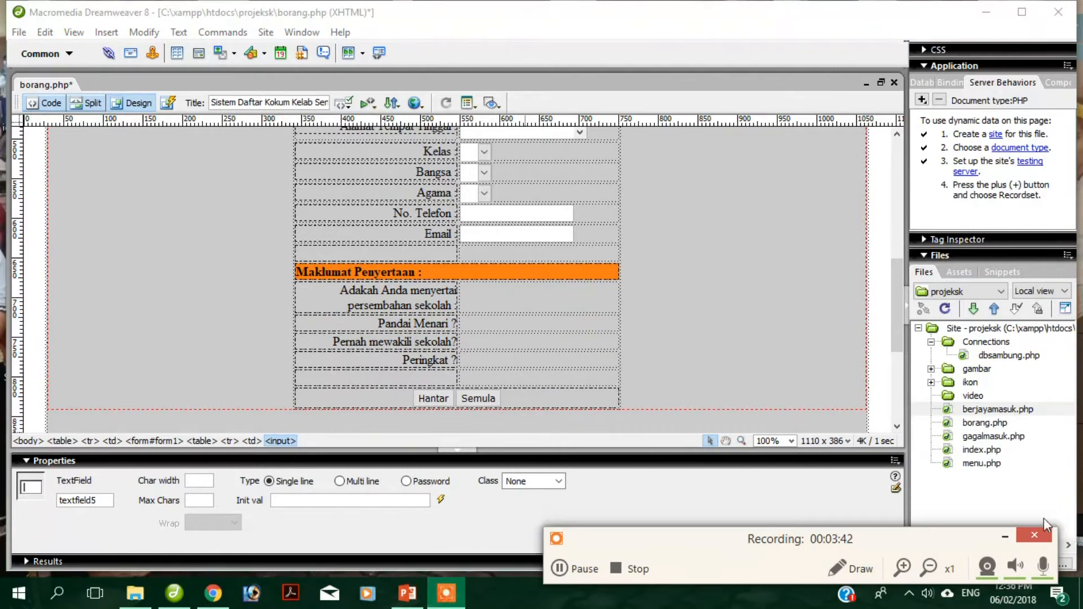
click(1005, 536)
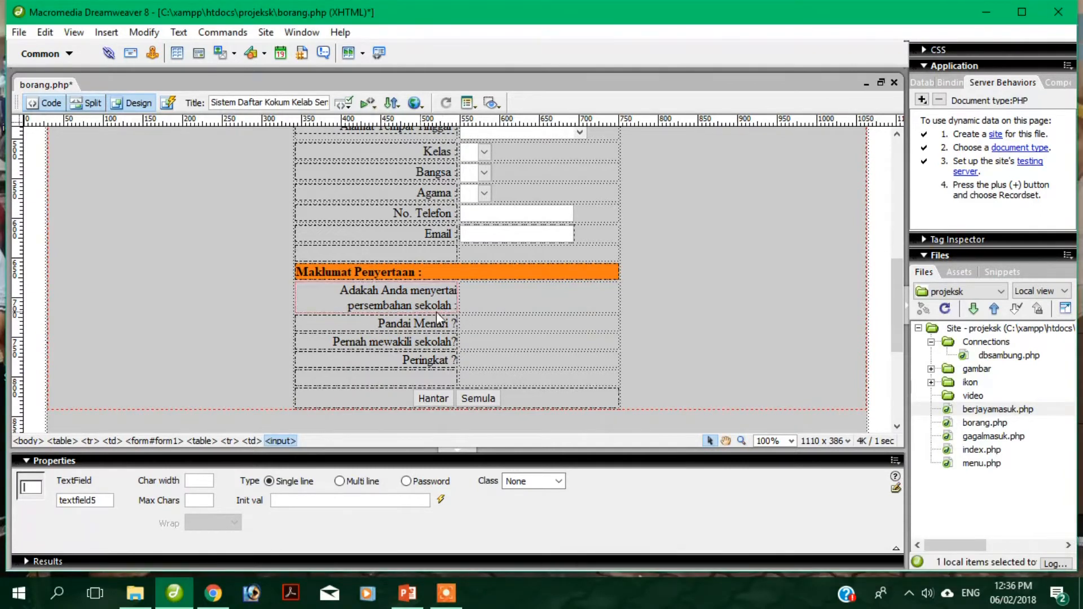
Insert a radio button beside "Adakah Anda menyertai persembahan sekolah :" and add the text "Ya" after it
click(491, 303)
click(106, 32)
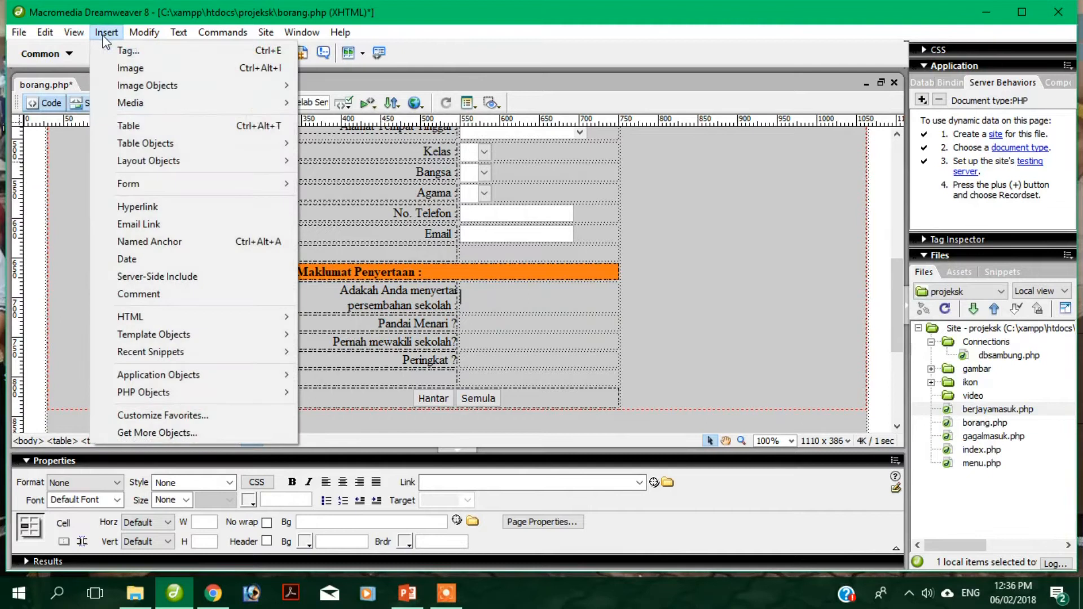
mouse_move(209, 161)
mouse_move(211, 184)
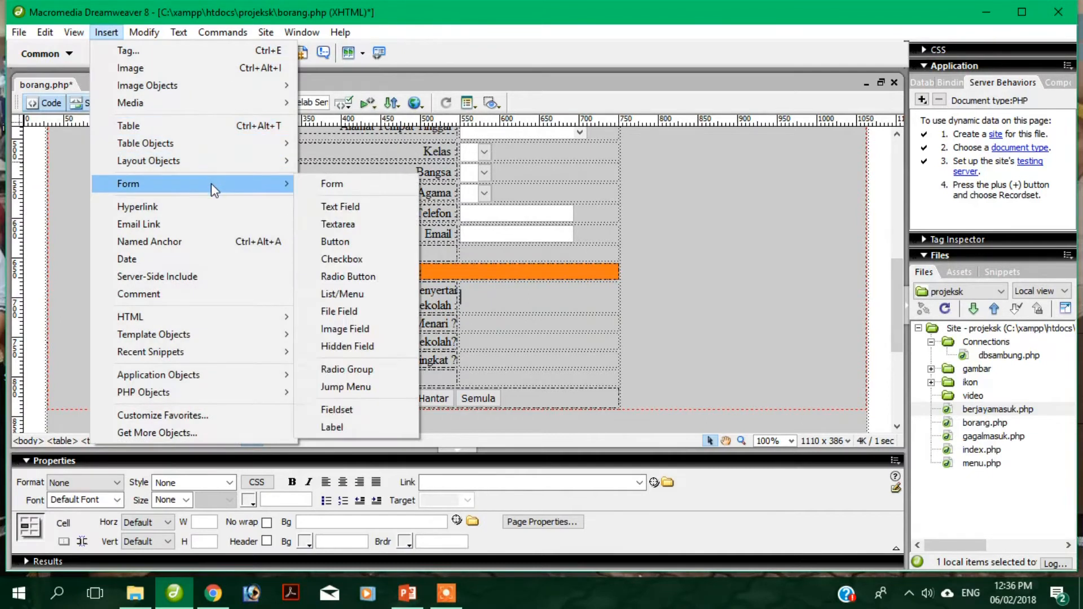
click(353, 278)
click(663, 201)
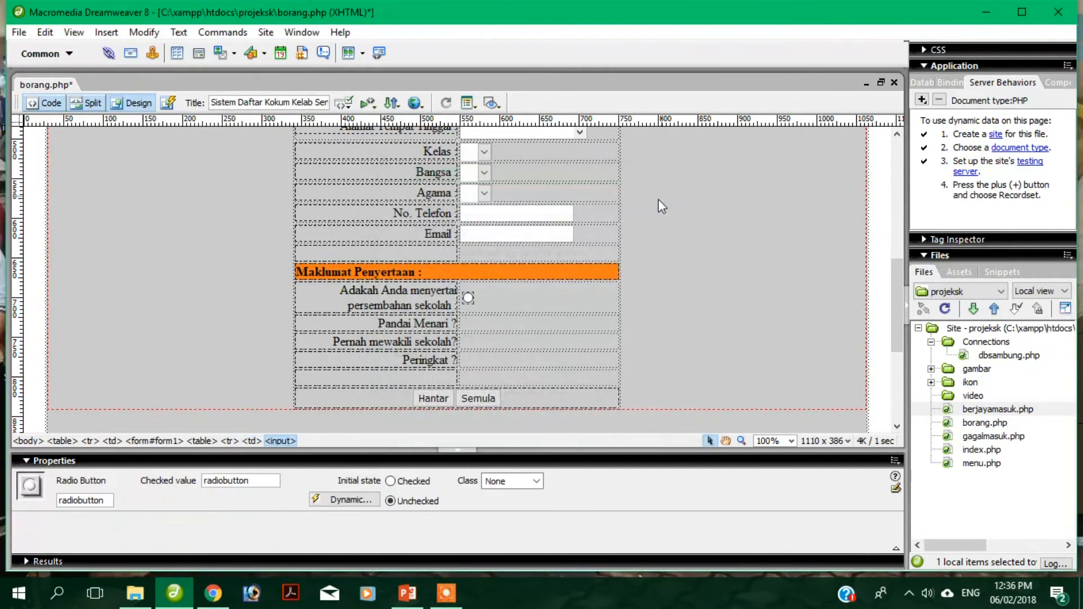
click(497, 298)
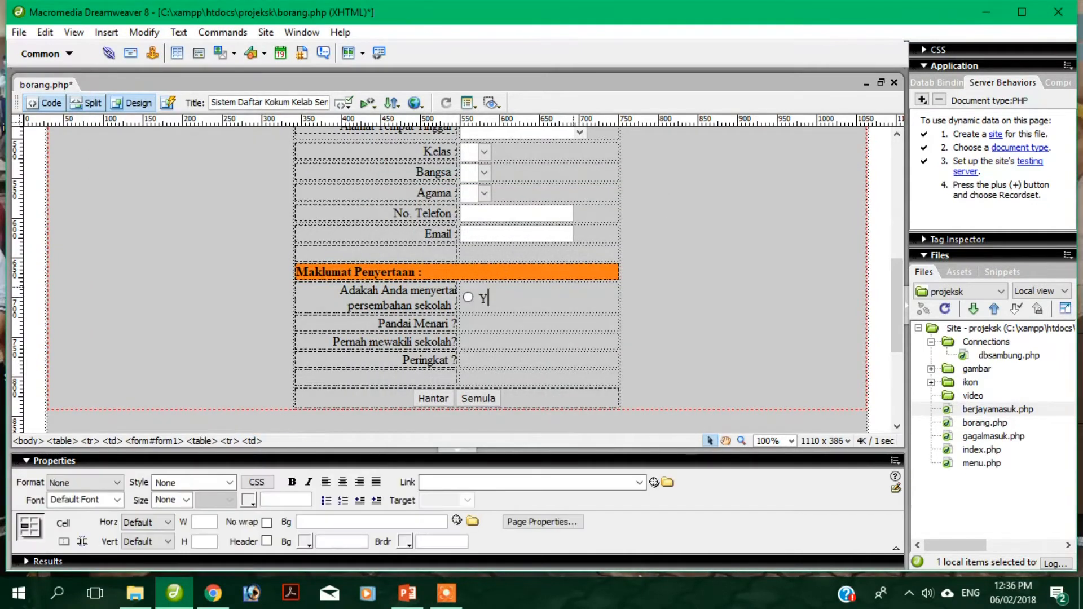
Insert a second radio button after "Ya" in the same cell and add the text "Tidak" after it
click(118, 35)
mouse_move(236, 185)
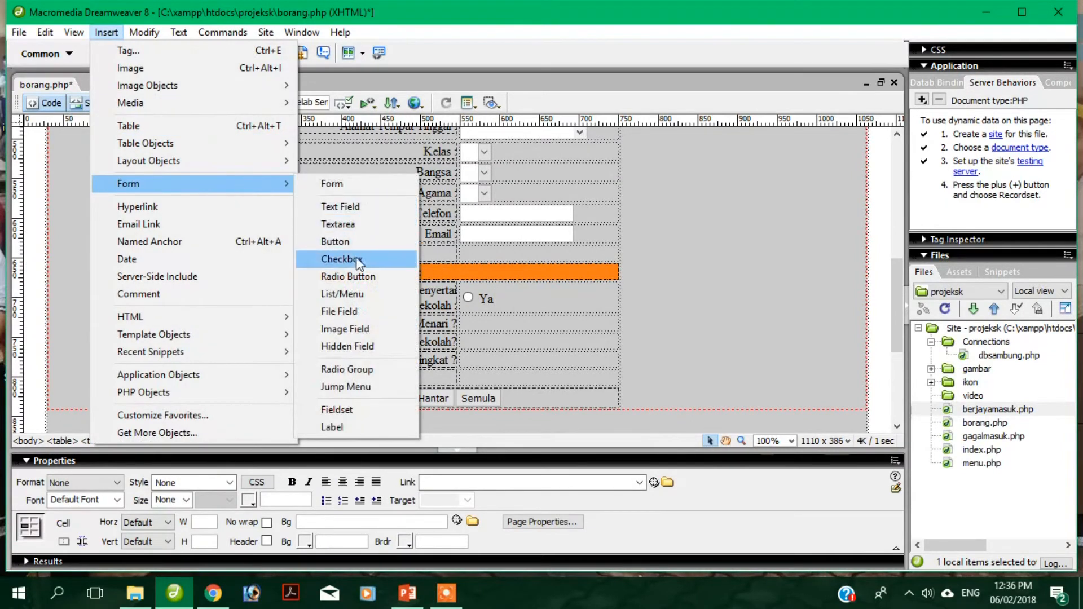
click(356, 278)
click(666, 200)
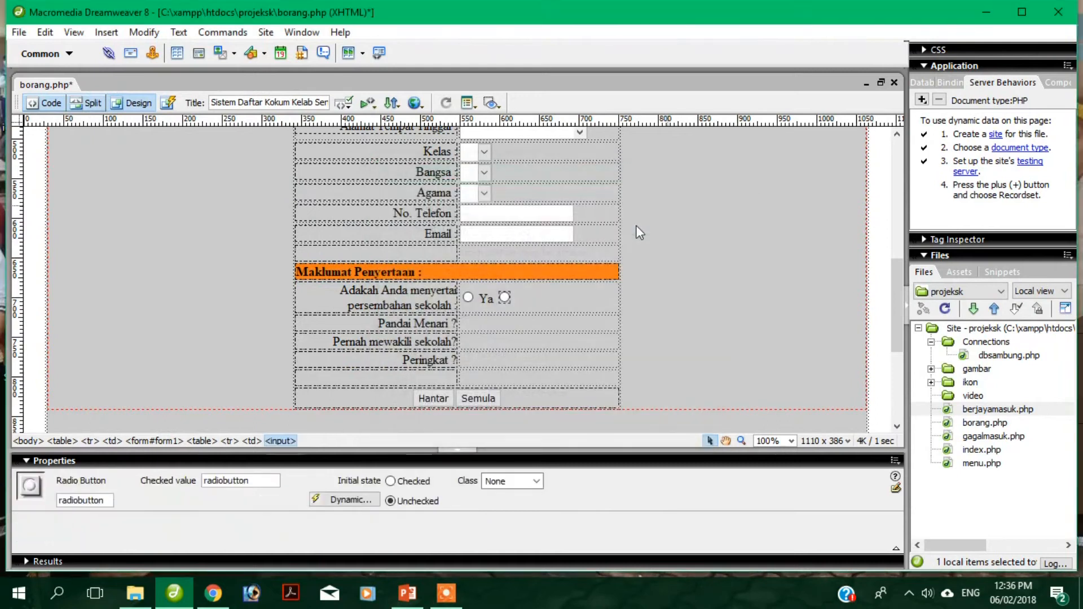
click(538, 297)
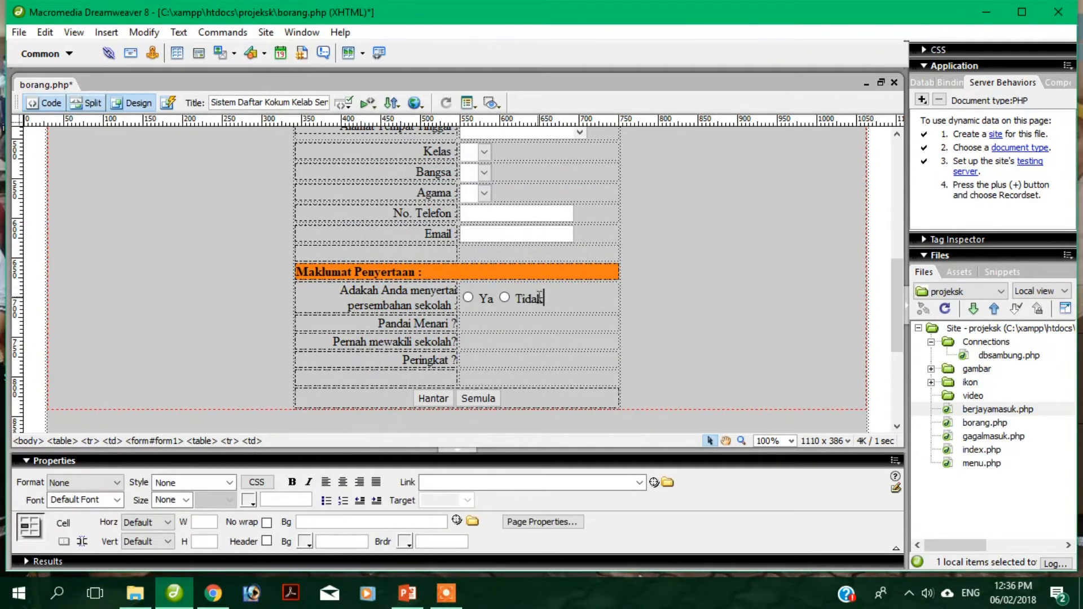
Copy the "Ya" and "Tidak" radio buttons with their text into the cell beside "Pandai Menari ?"
click(483, 324)
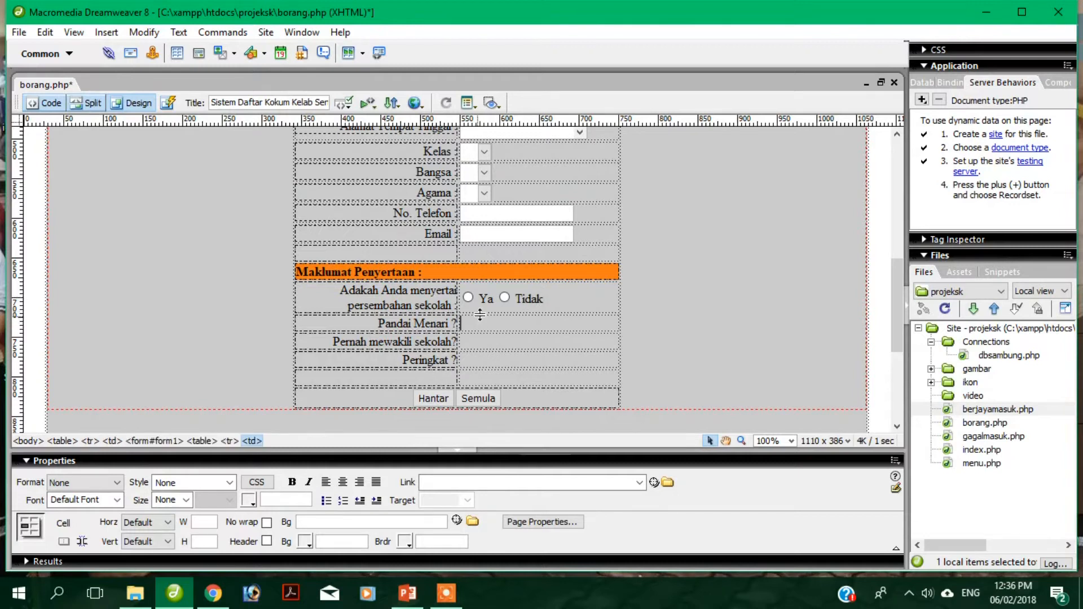
drag(572, 299, 469, 299)
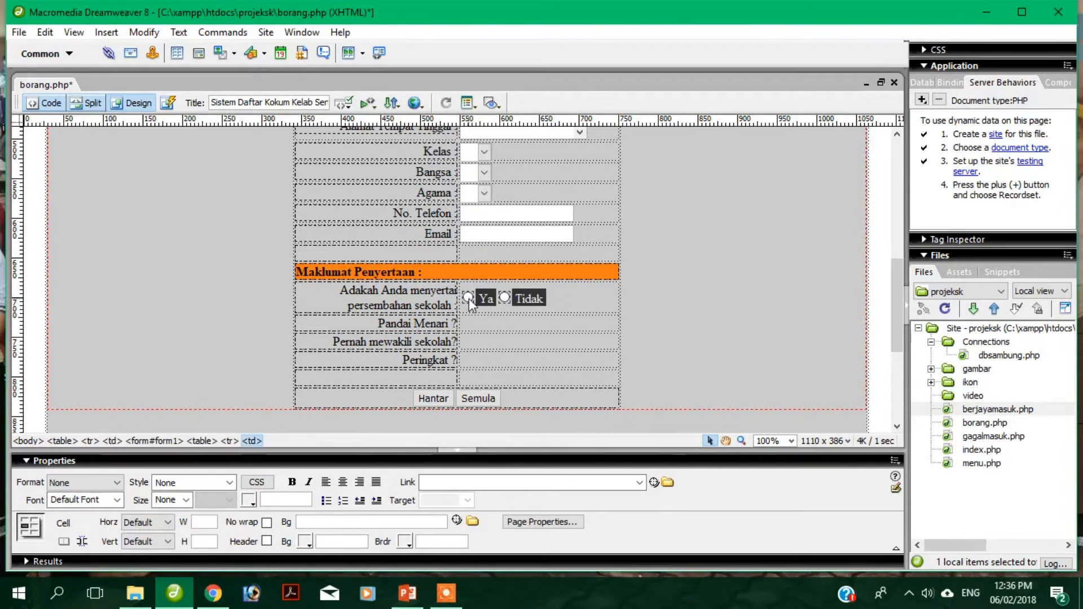
right_click(469, 299)
click(508, 508)
click(477, 323)
right_click(475, 323)
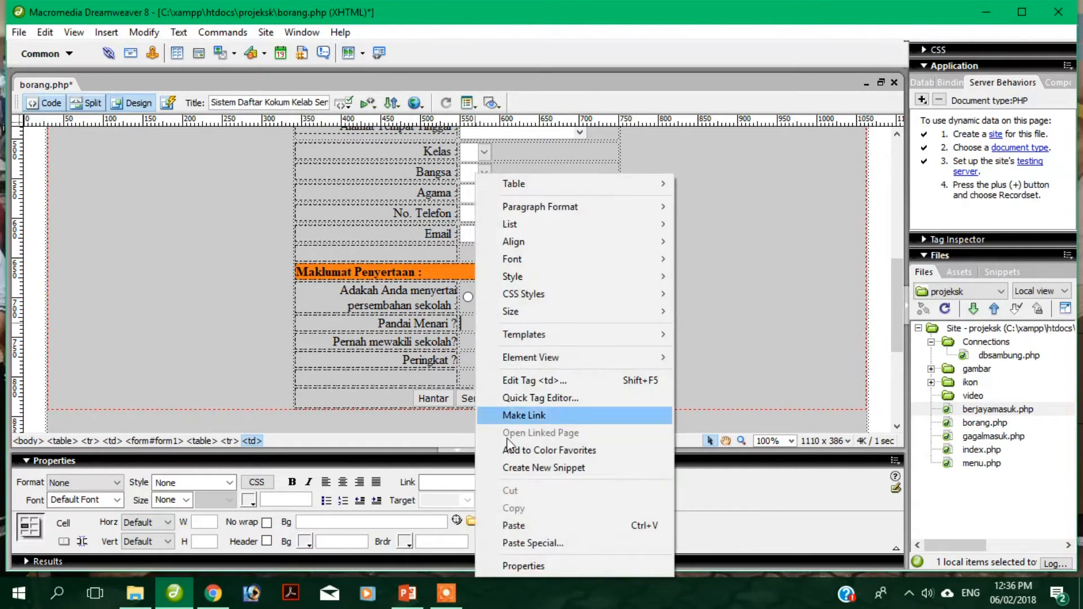
click(516, 520)
Copy the "Ya" and "Tidak" radio buttons with their text into the cell beside "Pernah mewakili sekolah?"
drag(548, 299, 472, 302)
right_click(466, 300)
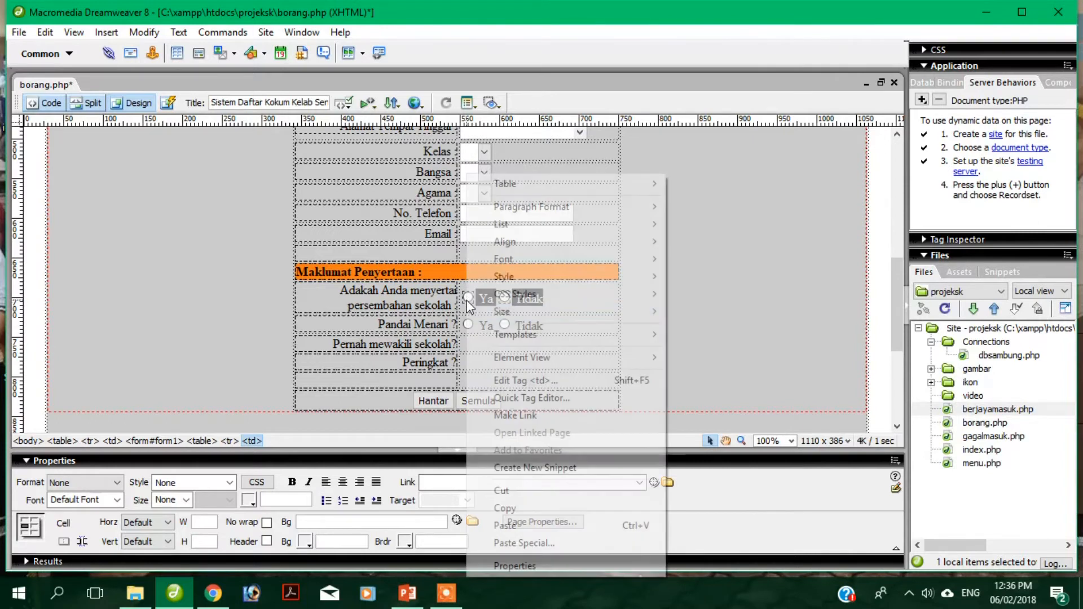
click(496, 508)
right_click(484, 344)
click(553, 526)
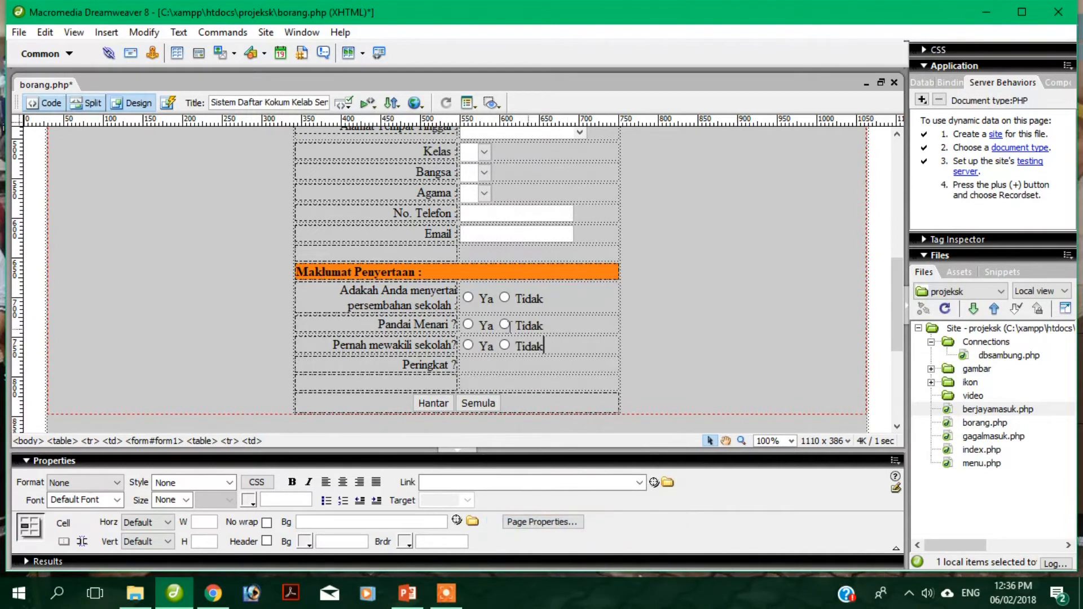
Insert a checkbox without a label tag beside "Peringkat ?" and add the text "Tidak Pernah" after it
click(488, 359)
click(106, 32)
mouse_move(232, 184)
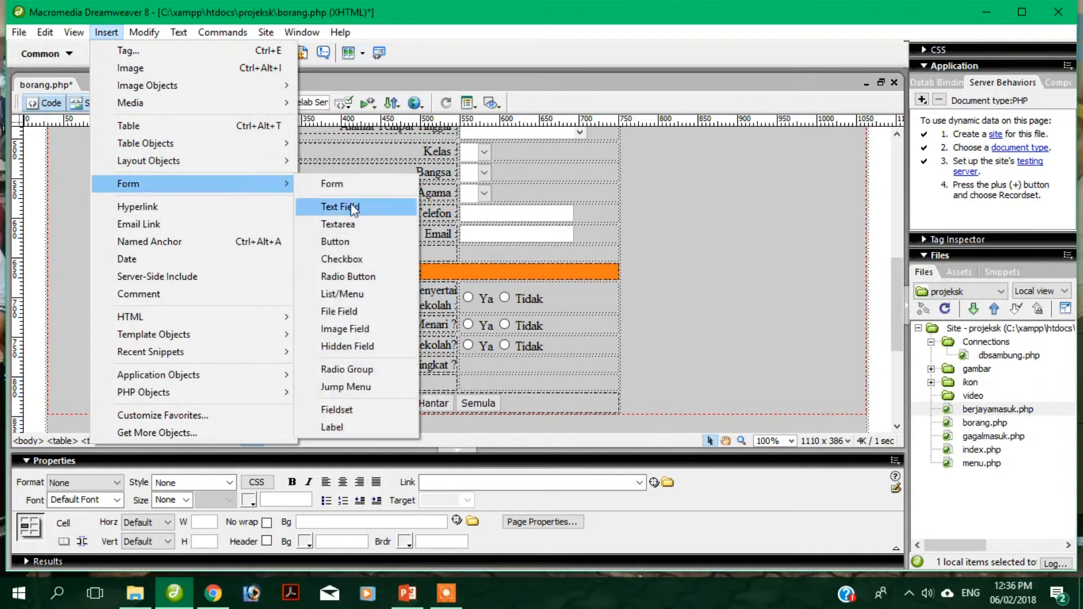
click(351, 260)
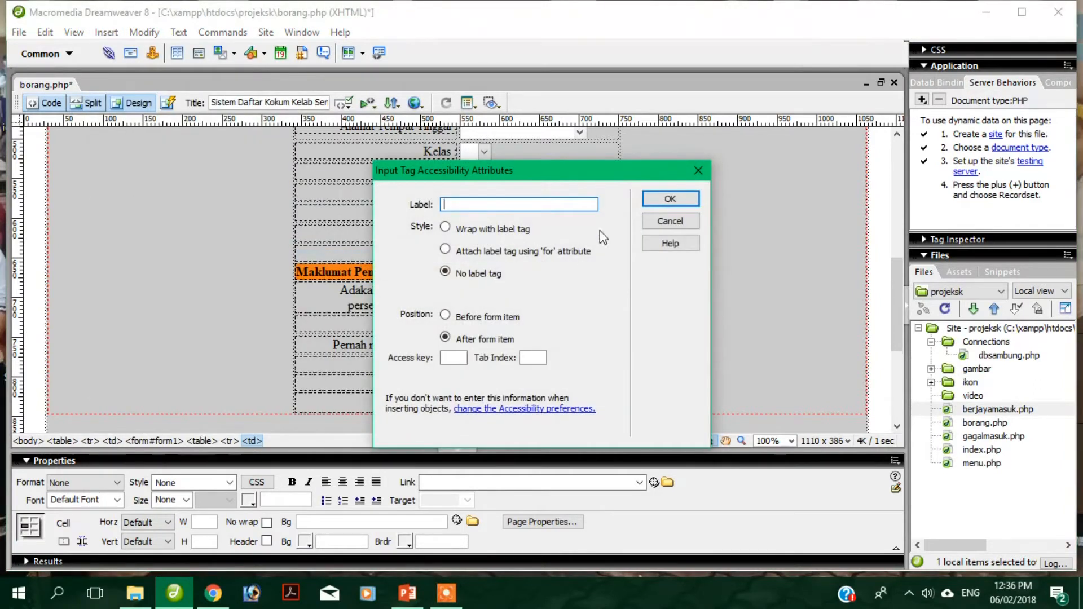
click(668, 201)
click(498, 367)
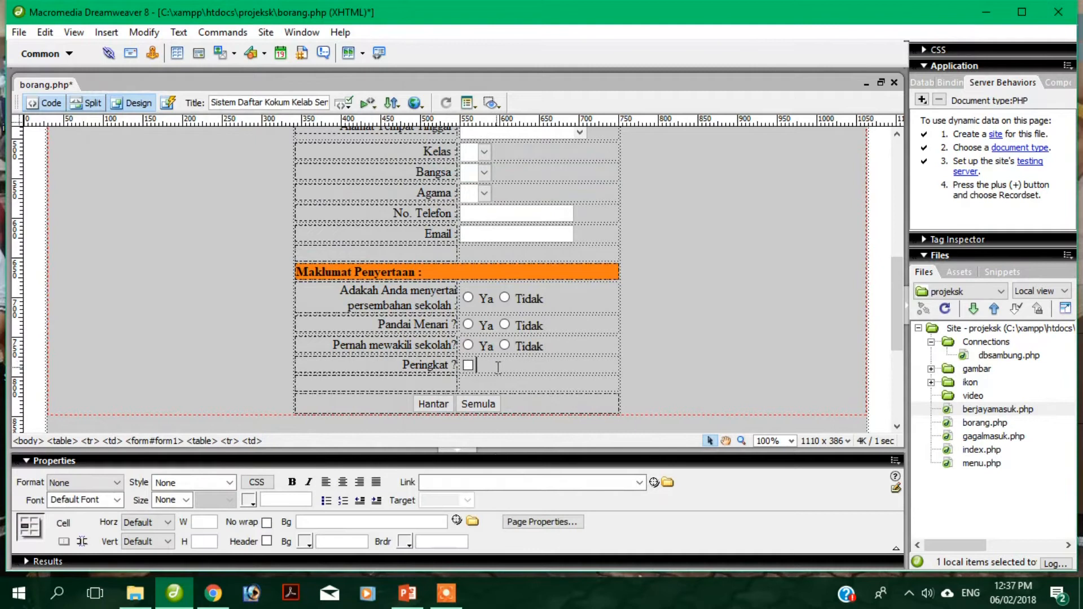
text(Tidak Pern)
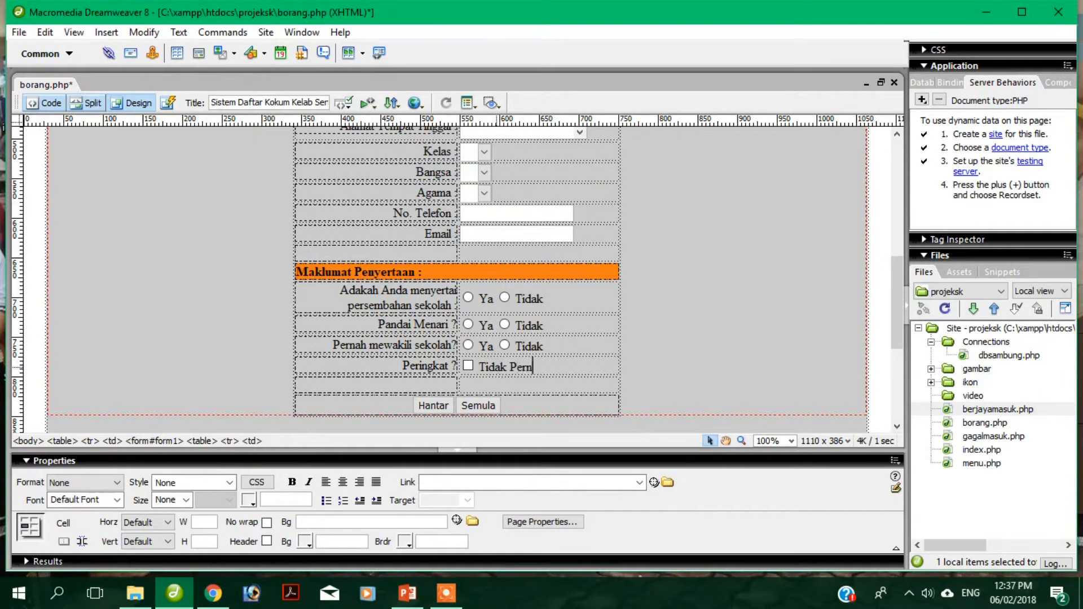
text(ah)
Insert a second checkbox after "Tidak Pernah" in the same cell and add the text "Sekolah" after it
click(104, 33)
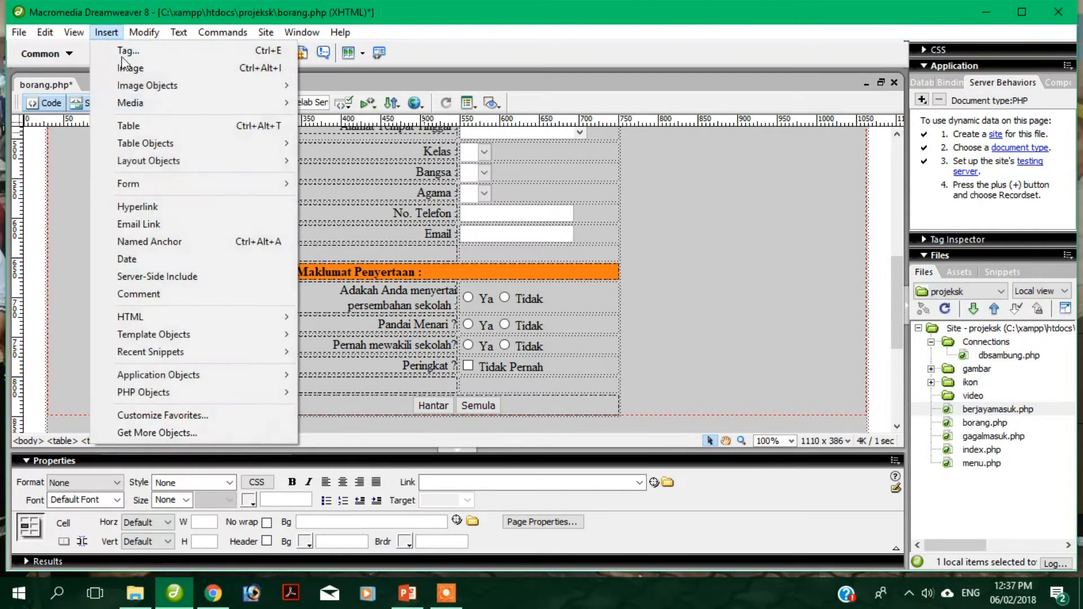
mouse_move(201, 182)
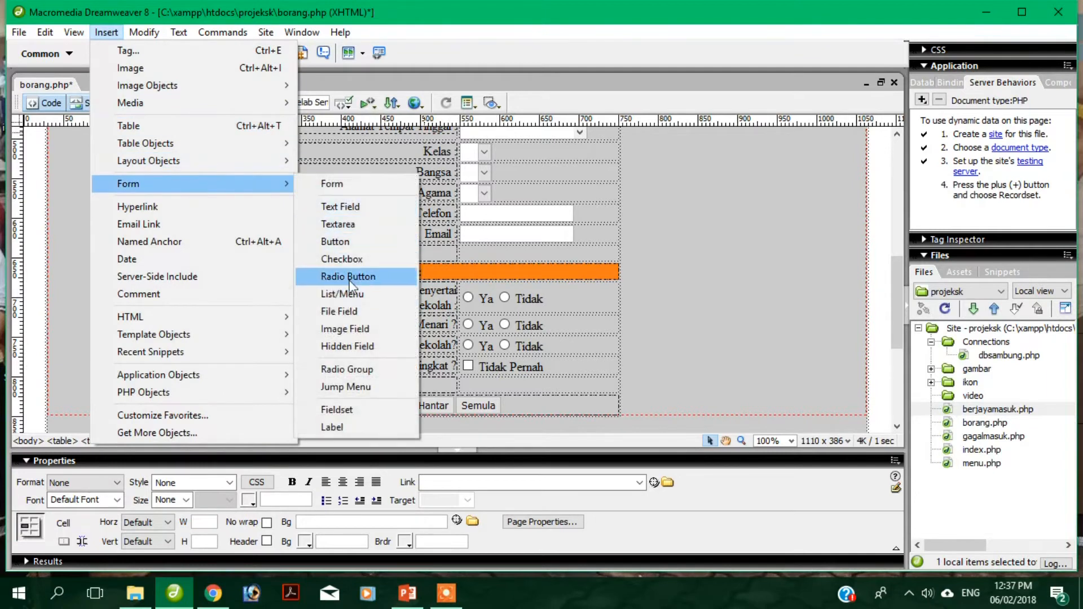
click(341, 259)
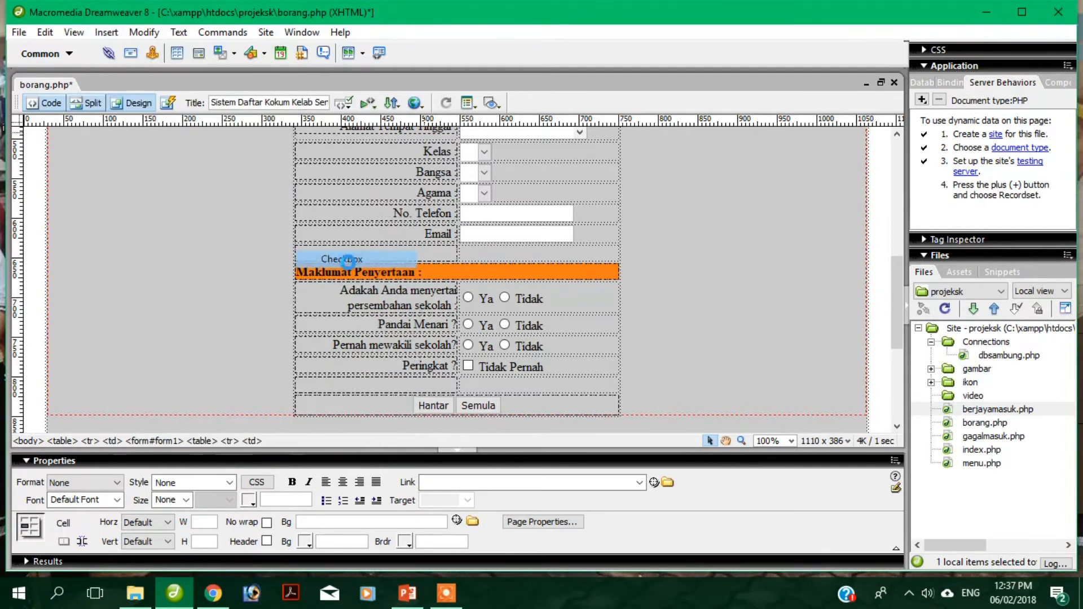
click(677, 203)
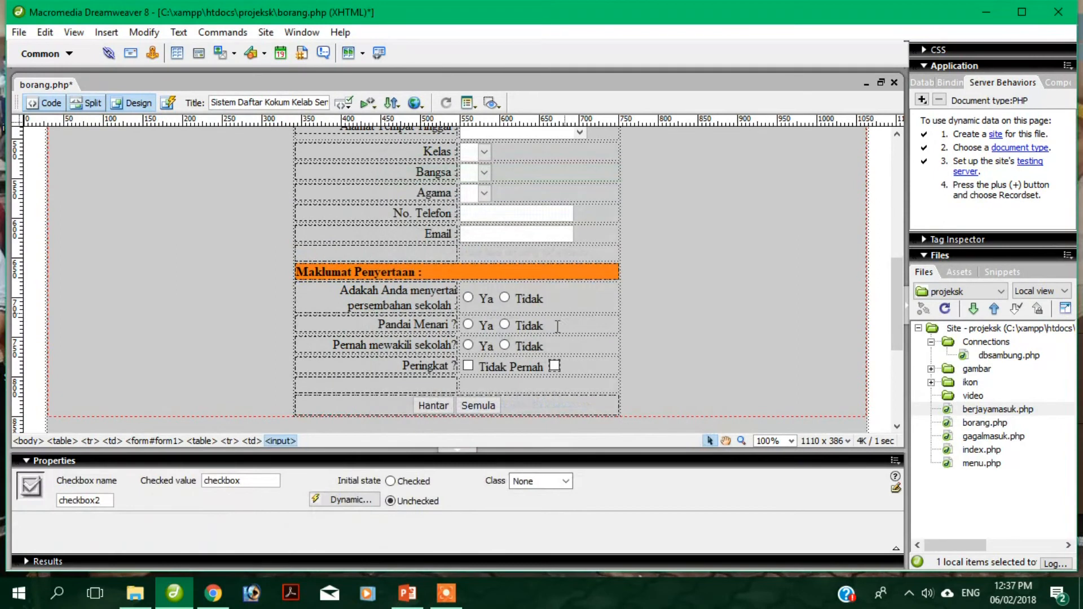
click(581, 369)
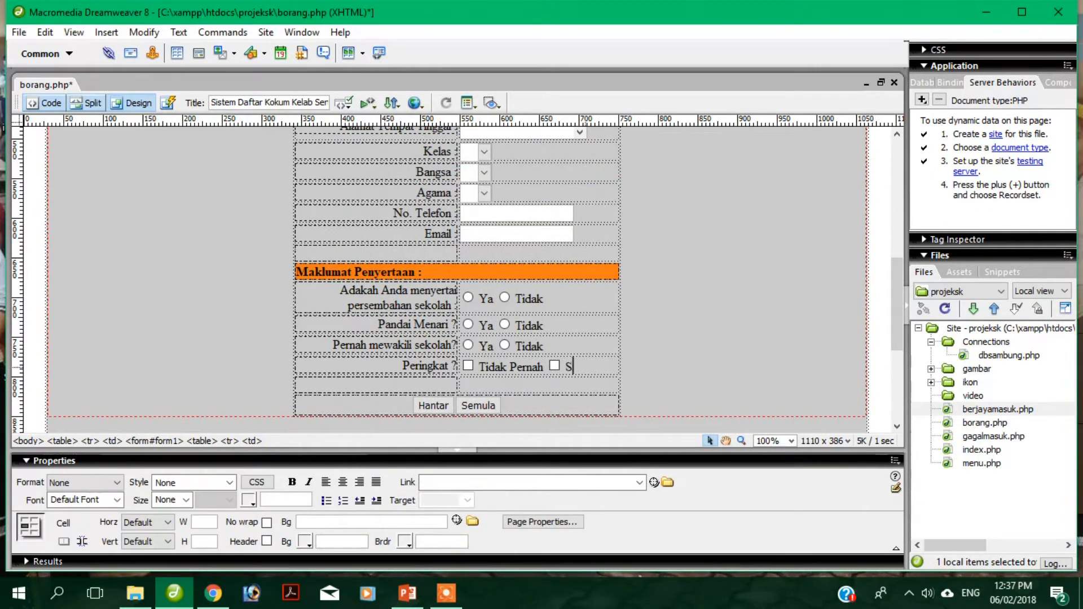
text(Sekolah)
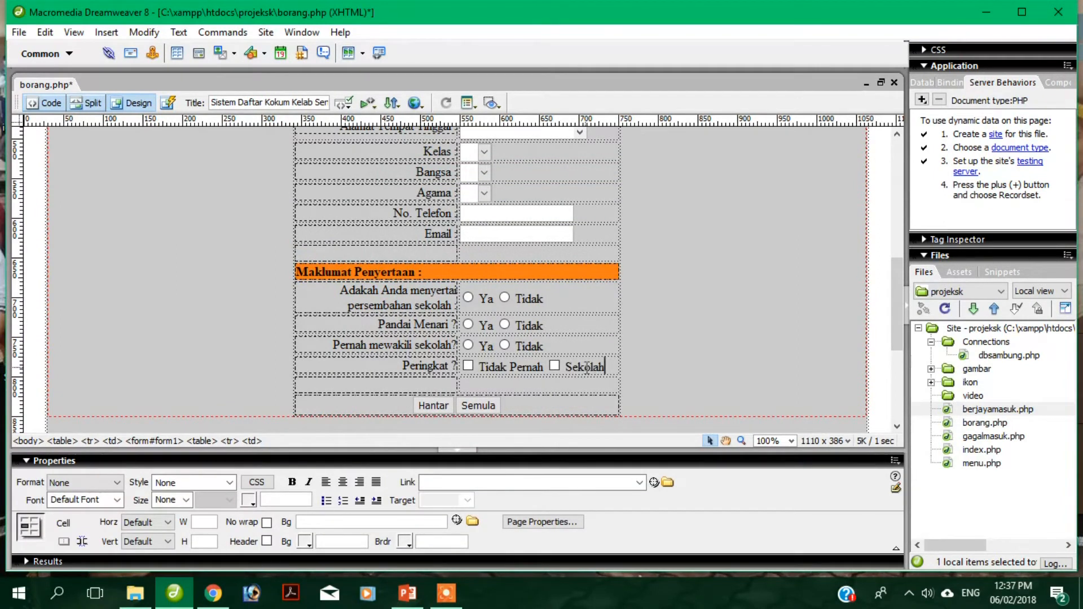
Insert a third checkbox after "Sekolah" without a label tag and add the text "Daerah" after it
click(113, 32)
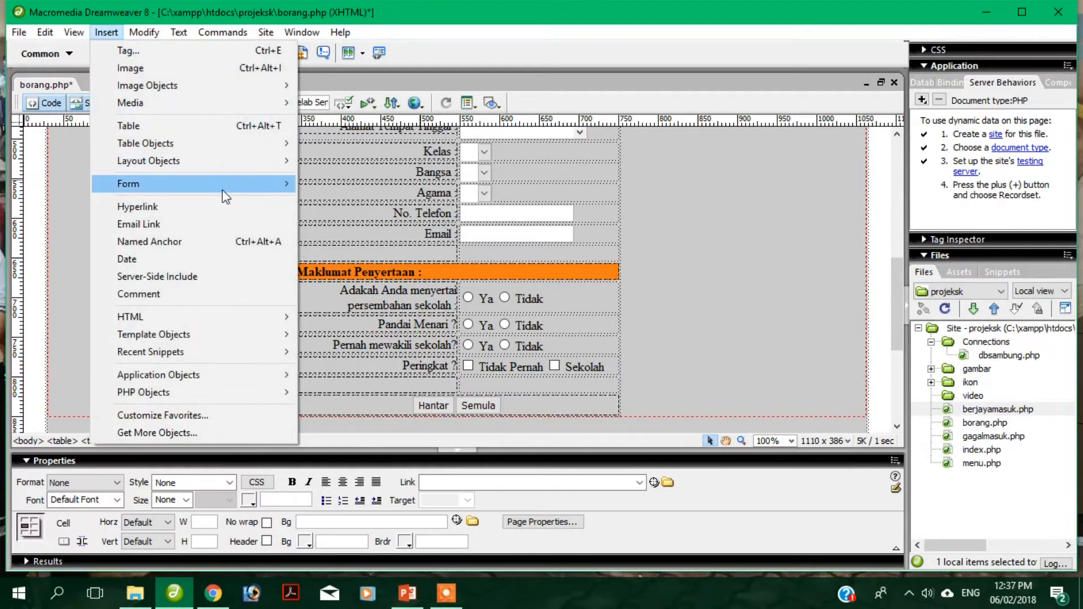
mouse_move(222, 189)
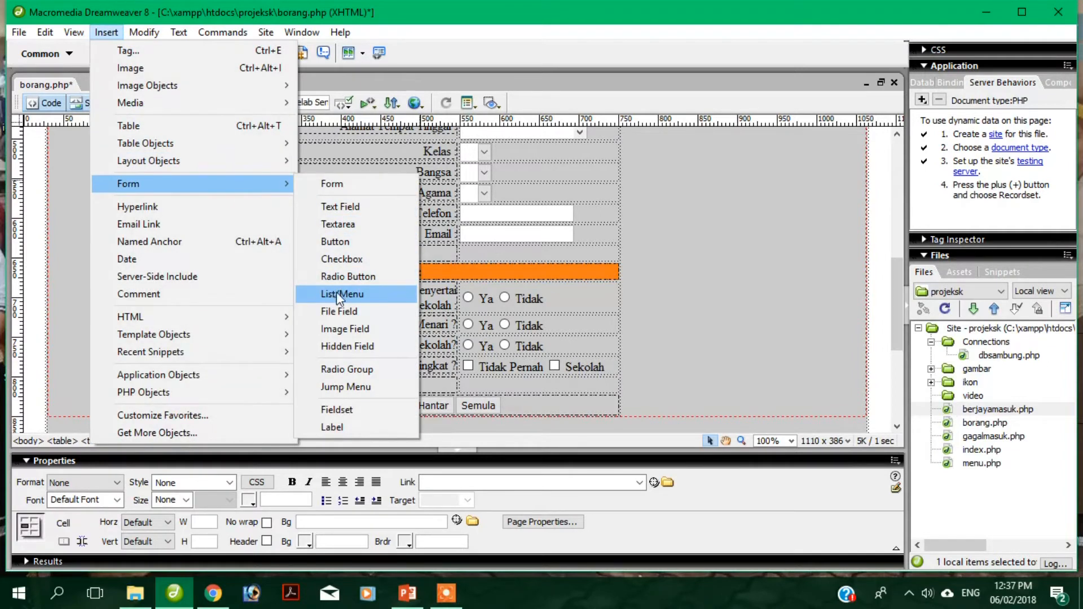
click(340, 260)
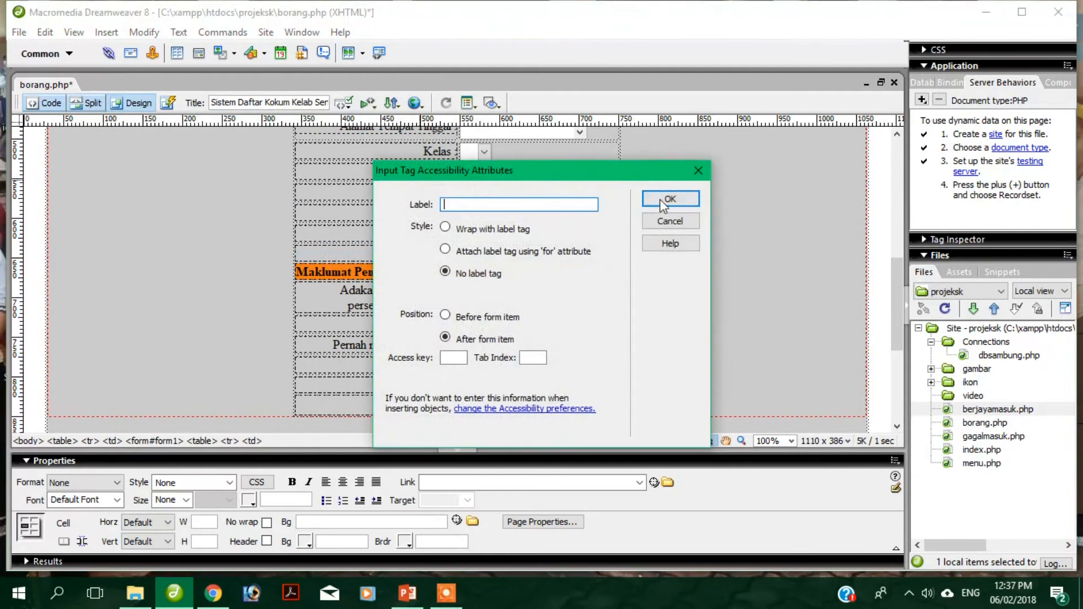
click(669, 199)
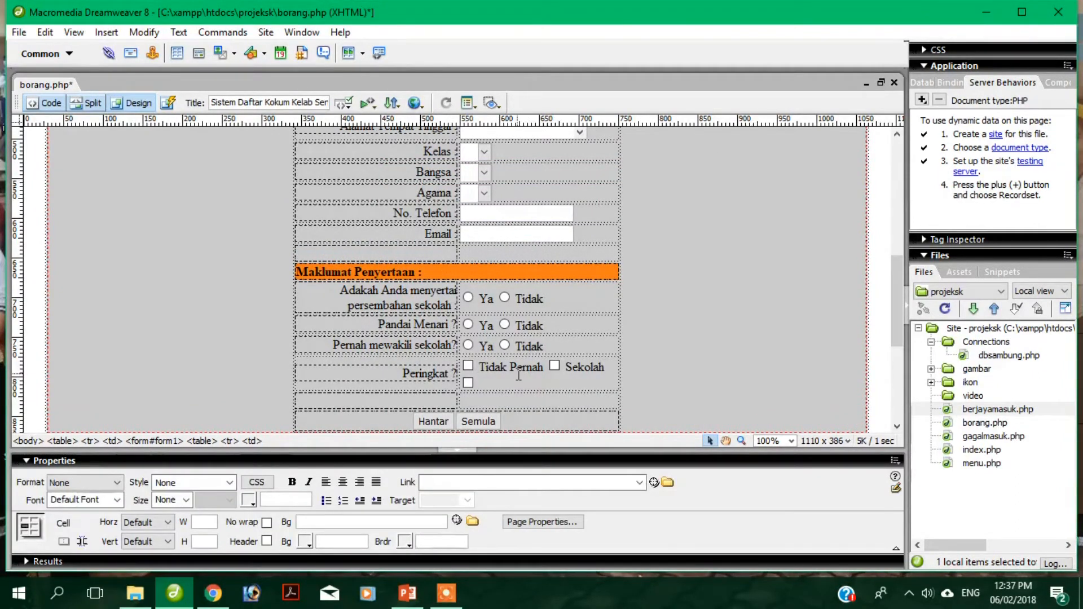
text(Dae)
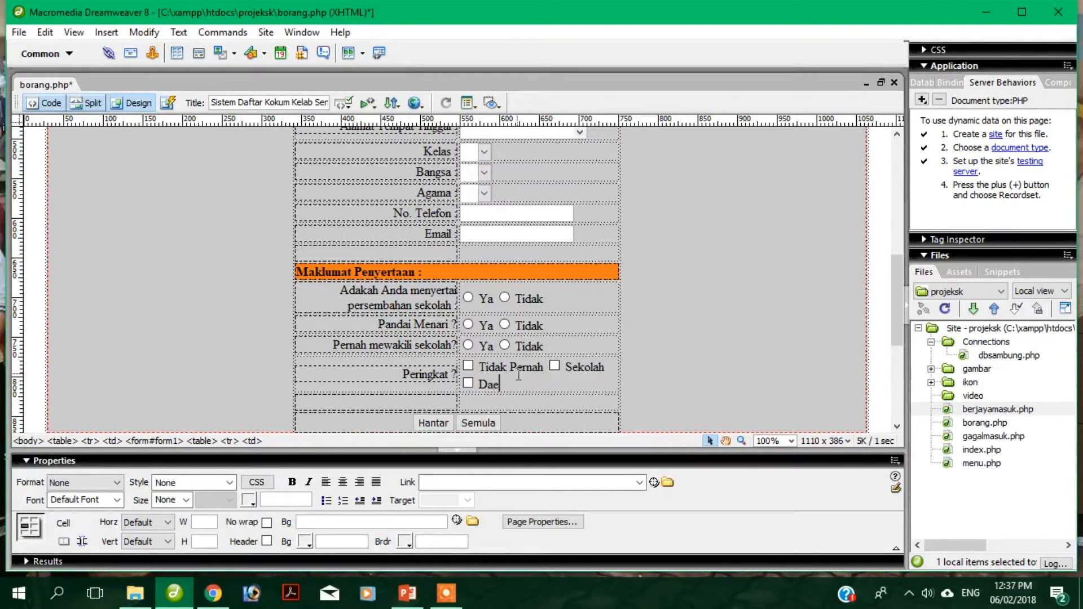
text(rah)
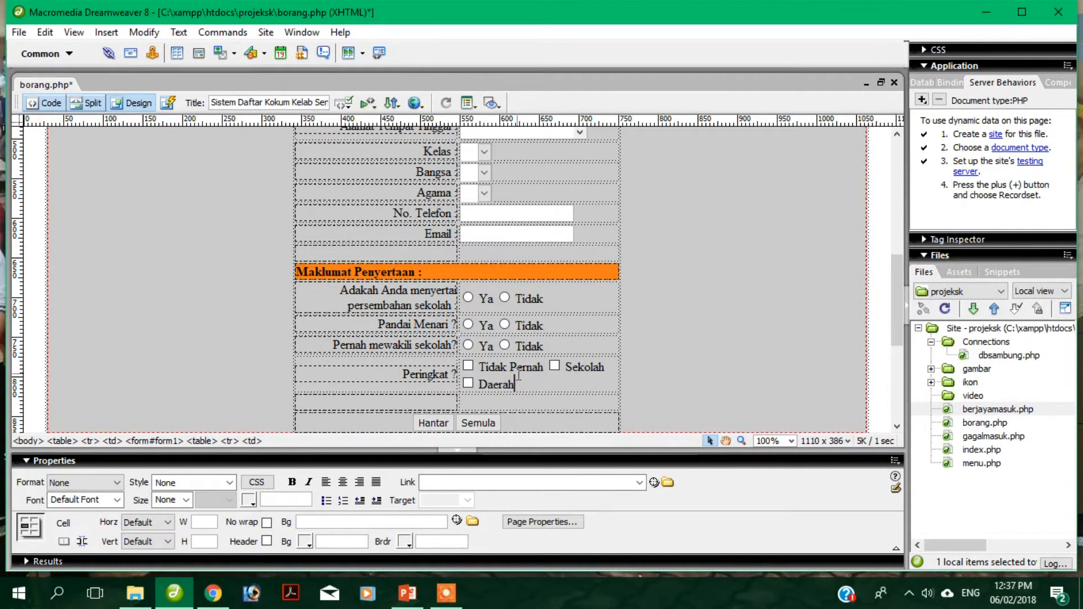
Insert a fourth checkbox after "Daerah" and add the text "Bahagian/zon" after it
click(106, 32)
mouse_move(211, 179)
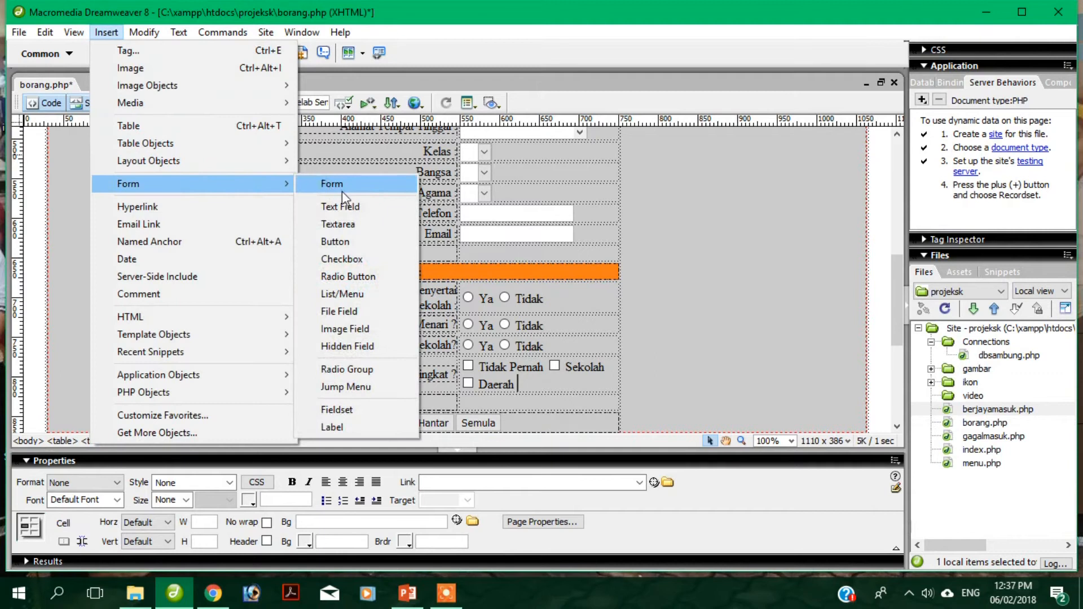
click(347, 259)
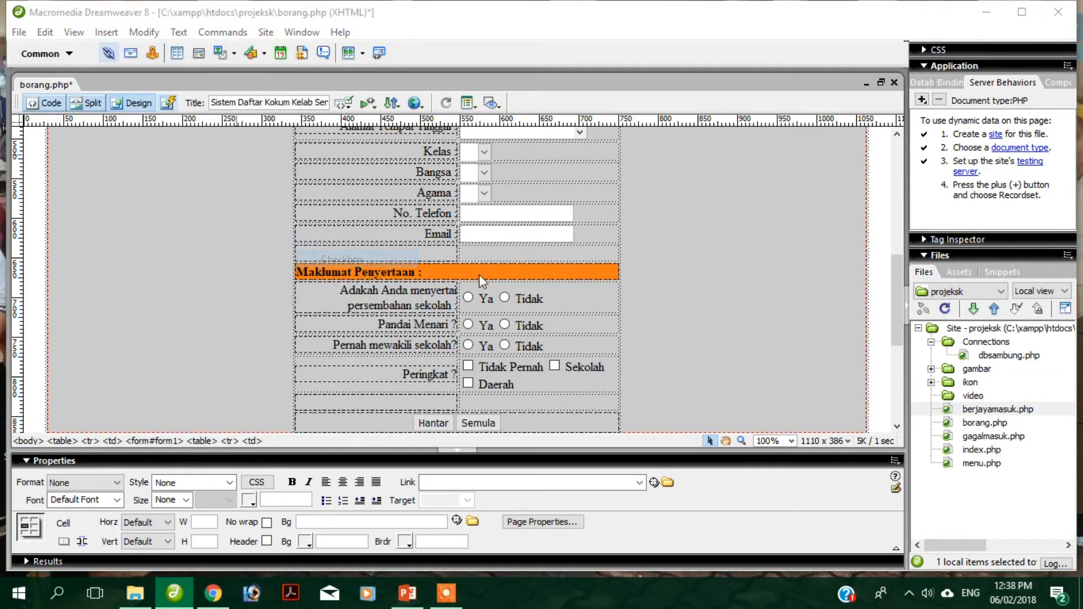
click(671, 199)
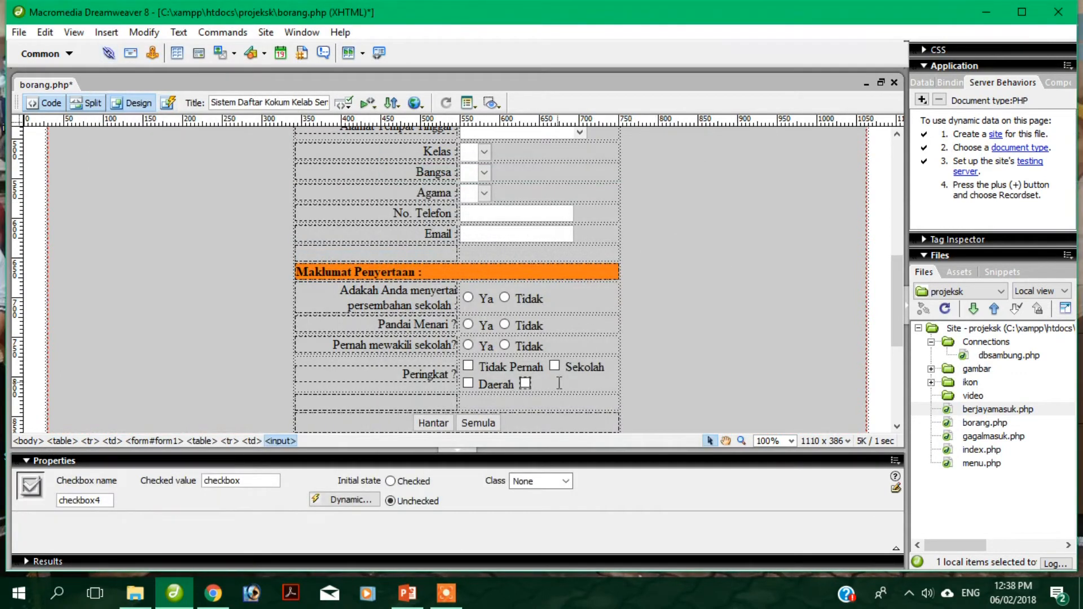
click(559, 383)
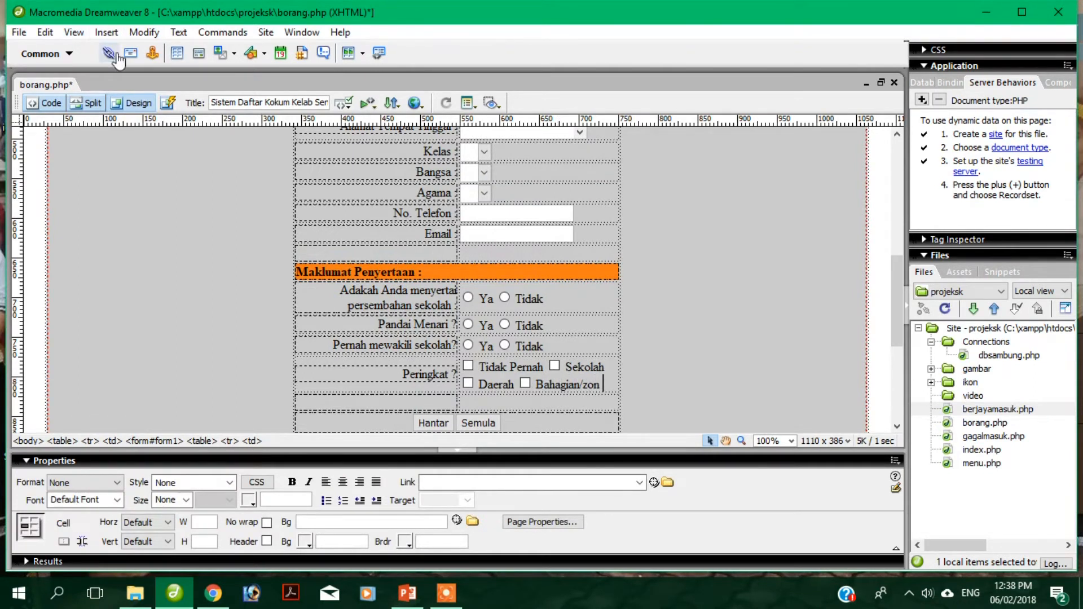
Insert a fifth checkbox after "Bahagian/zon" and add the text "Negeri" after it
click(106, 32)
mouse_move(222, 188)
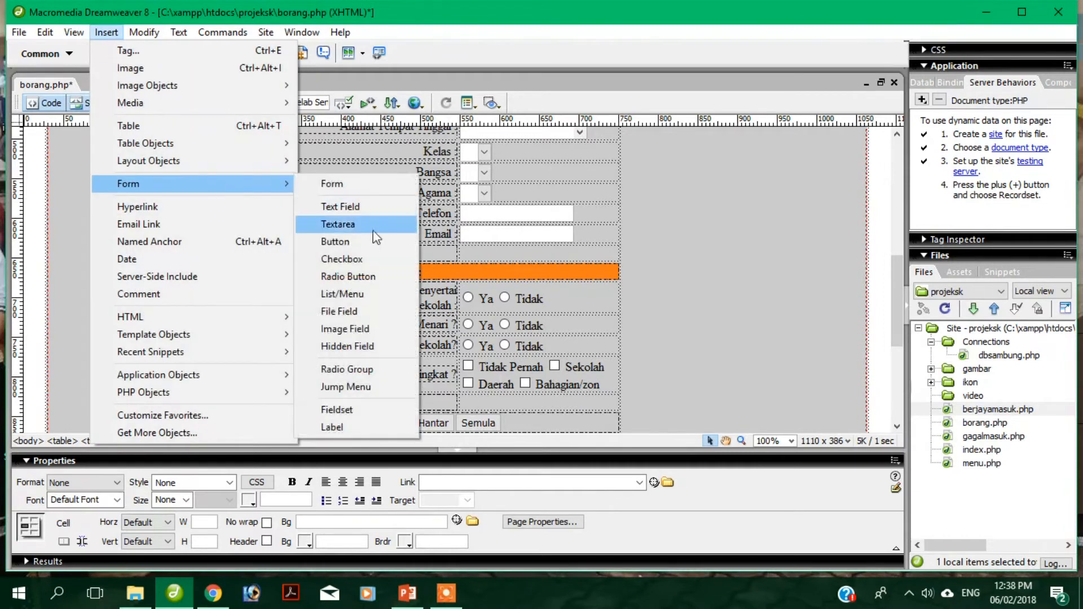
click(365, 256)
click(683, 205)
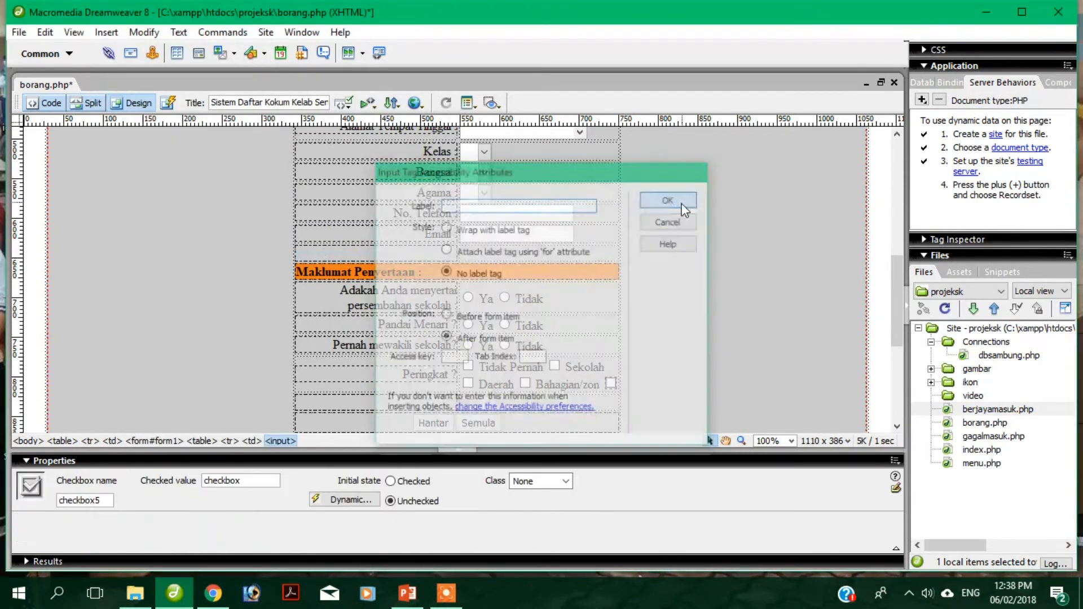
click(611, 385)
key(shift+Return)
text(Neg)
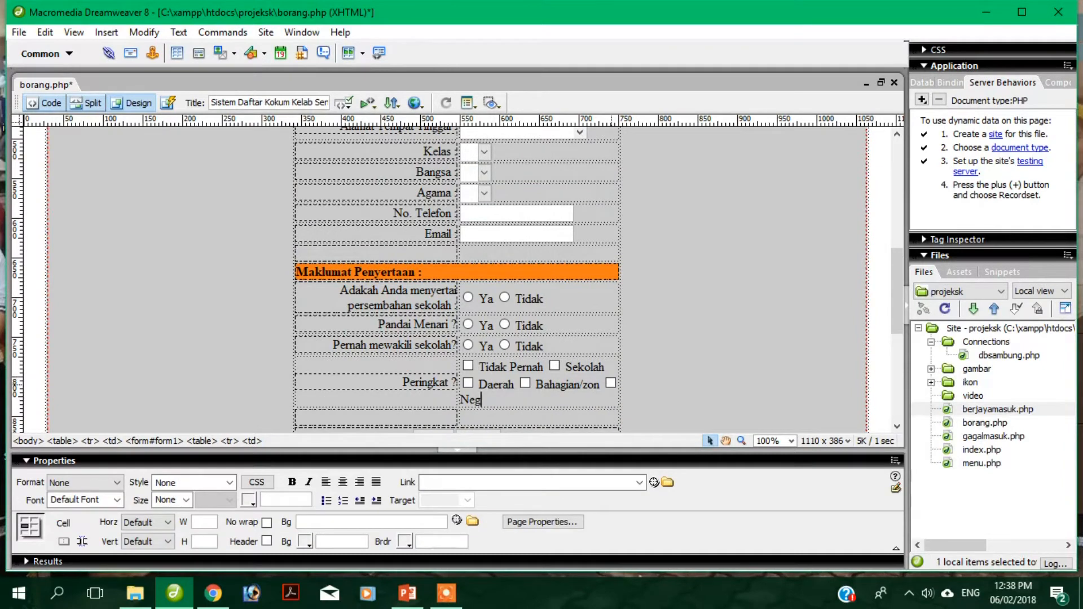
text(eri)
Insert a sixth checkbox after "Negeri" without a label tag and add the text "Kebangsaan" after it
click(106, 32)
mouse_move(209, 184)
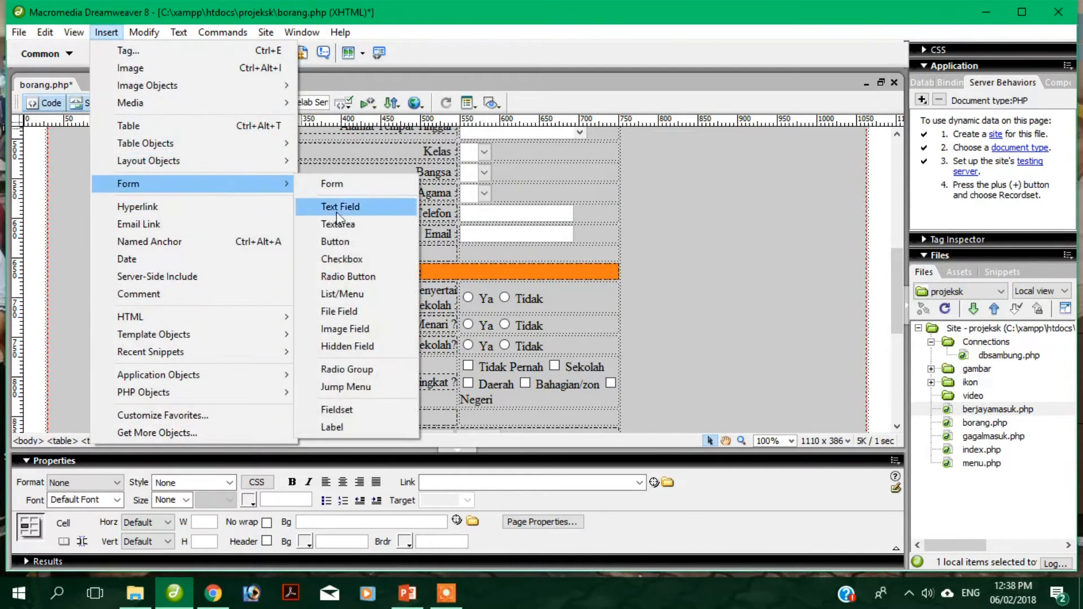
click(367, 266)
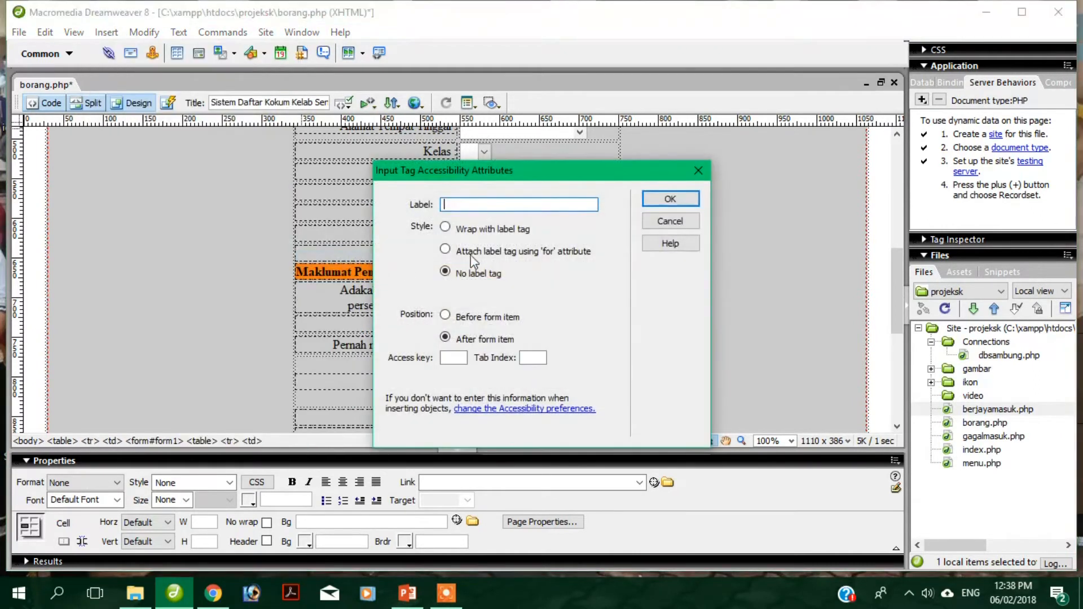
click(667, 201)
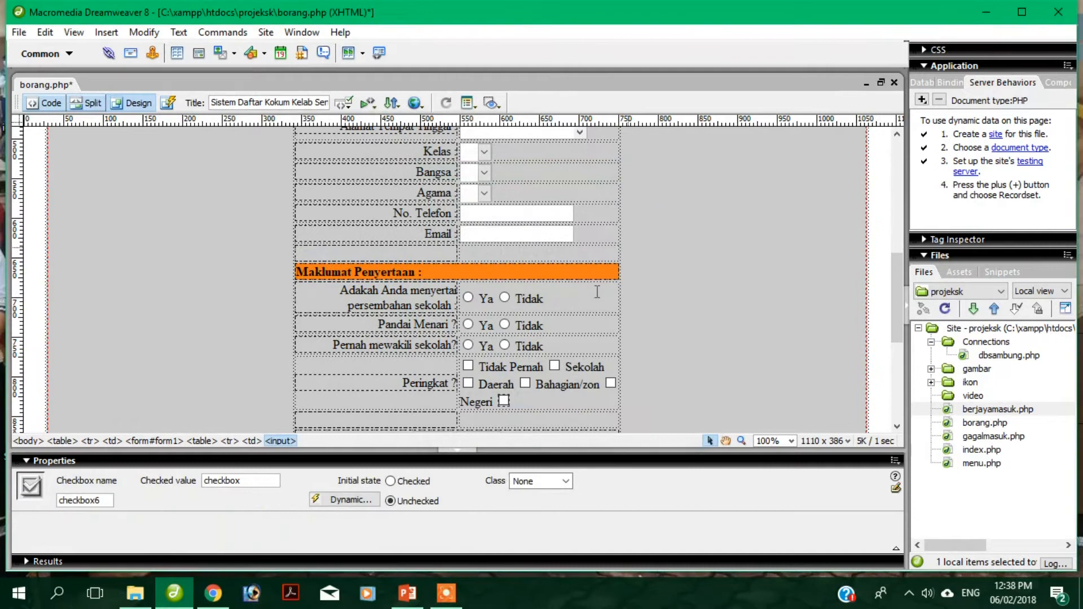
click(534, 404)
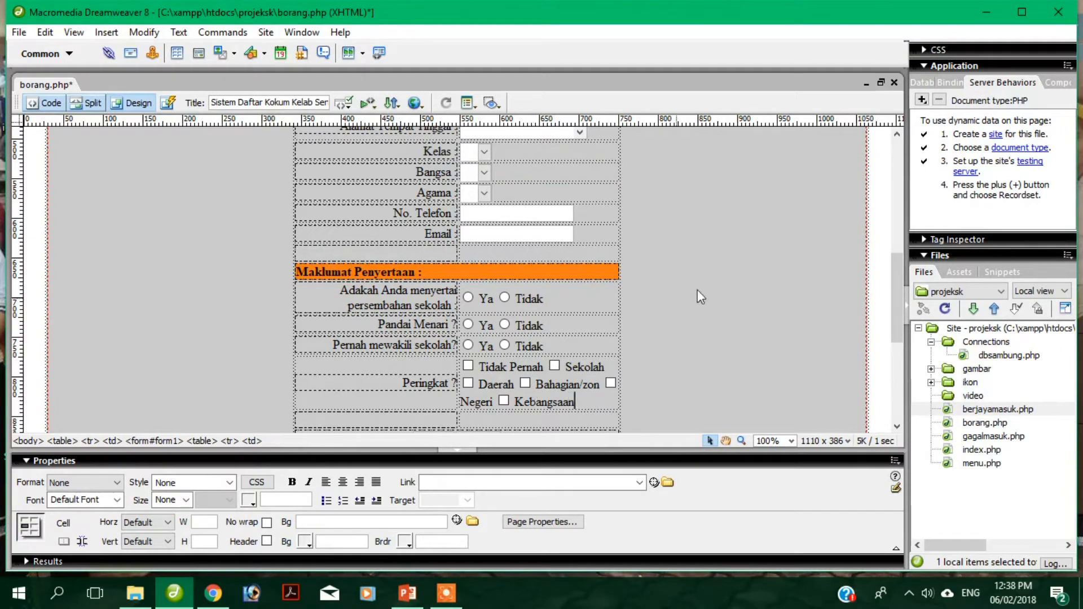
Widen the form table to about 516 pixels and start a new paragraph after "Daerah" in the "Peringkat ?" cell
click(721, 279)
drag(619, 262, 661, 257)
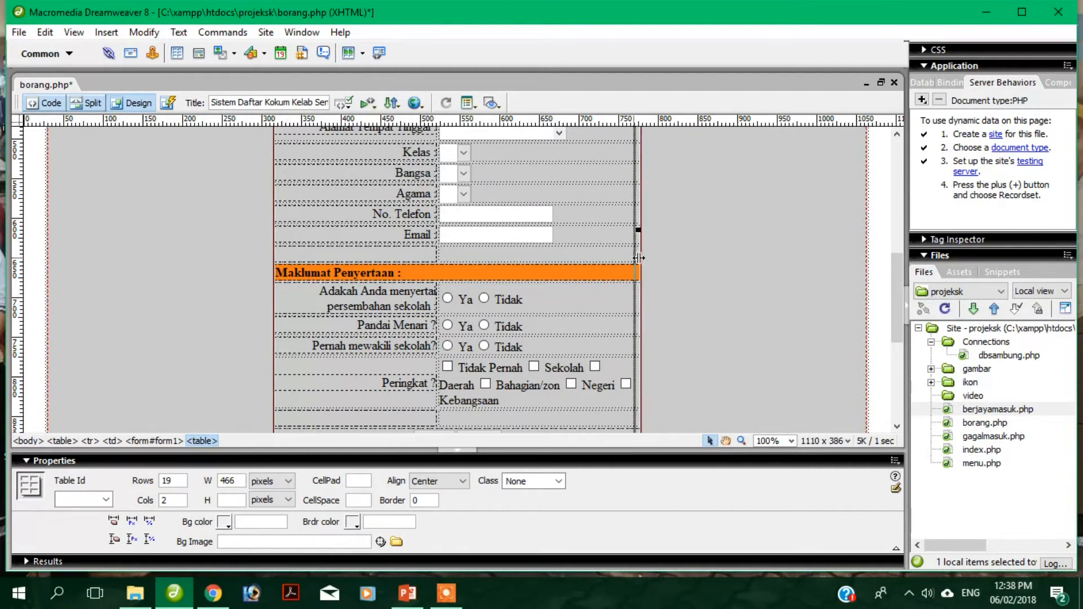
drag(641, 258, 679, 260)
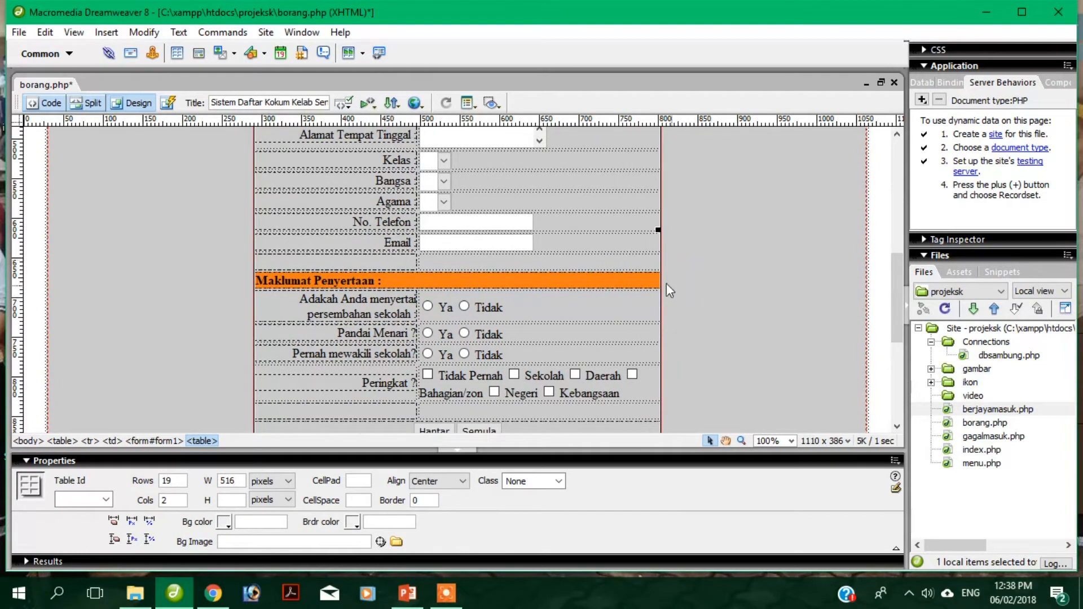
click(626, 372)
key(Return)
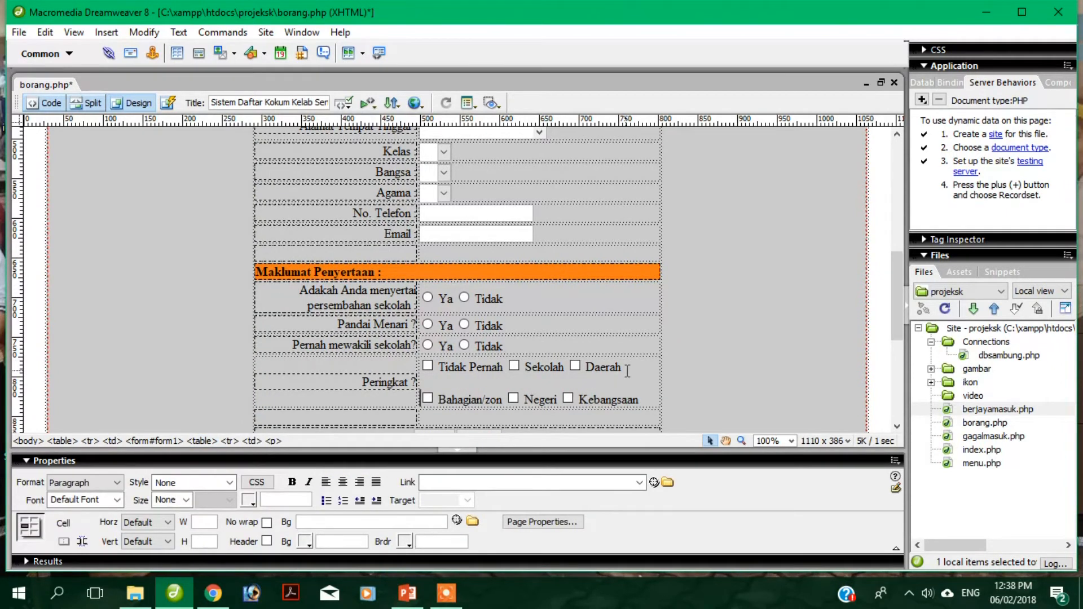
Remove surplus empty lines between the form and the footer, and centre the remaining blank paragraph
scroll(713, 294, down, 3)
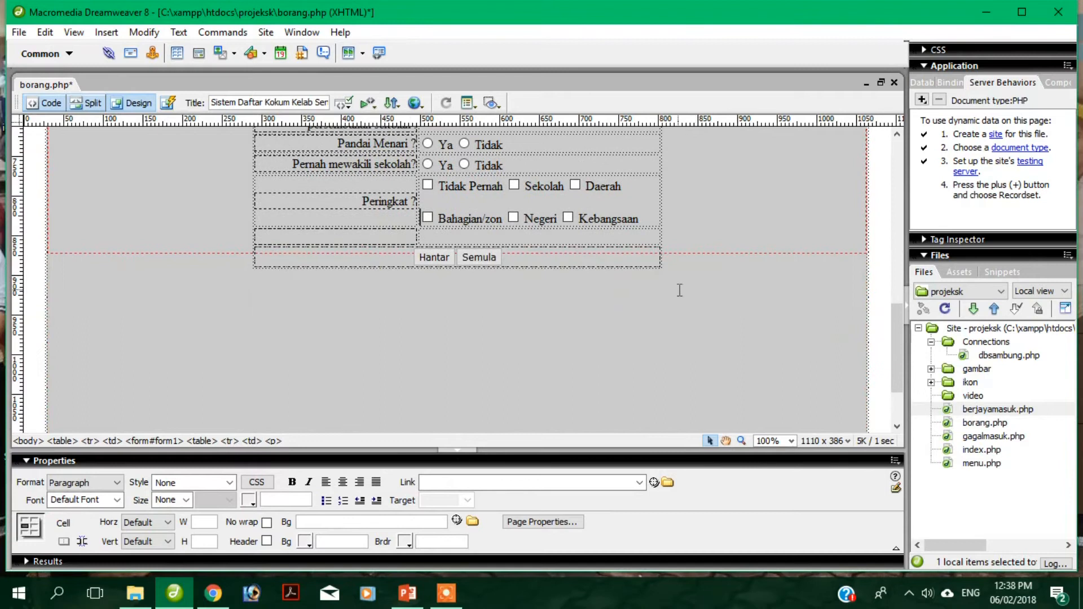
scroll(705, 277, up, 2)
scroll(732, 259, down, 4)
click(530, 360)
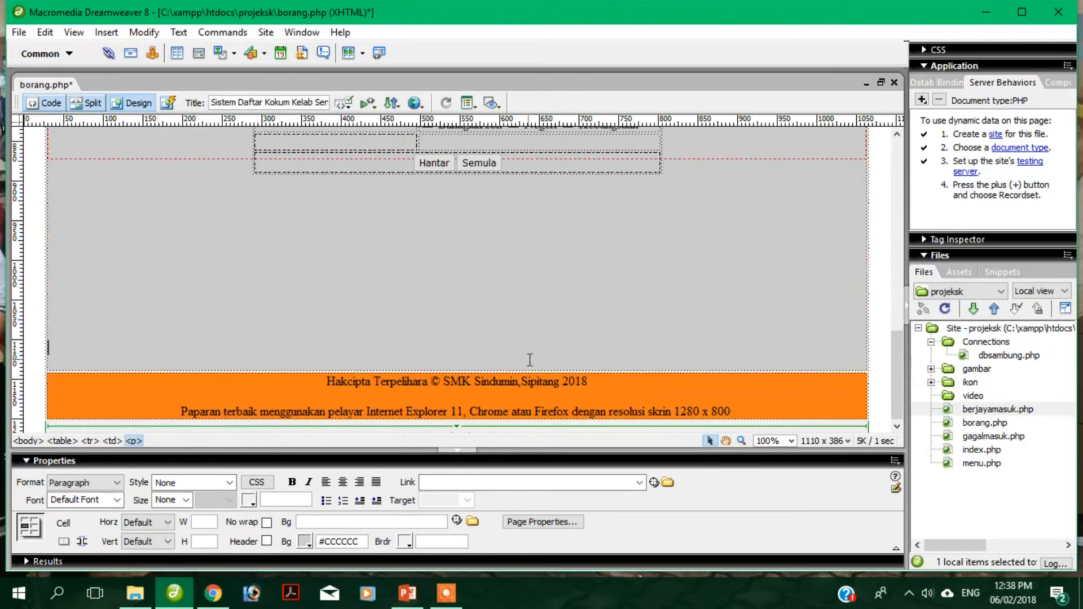
scroll(530, 360, up, 3)
key(ctrl+alt+shift+c)
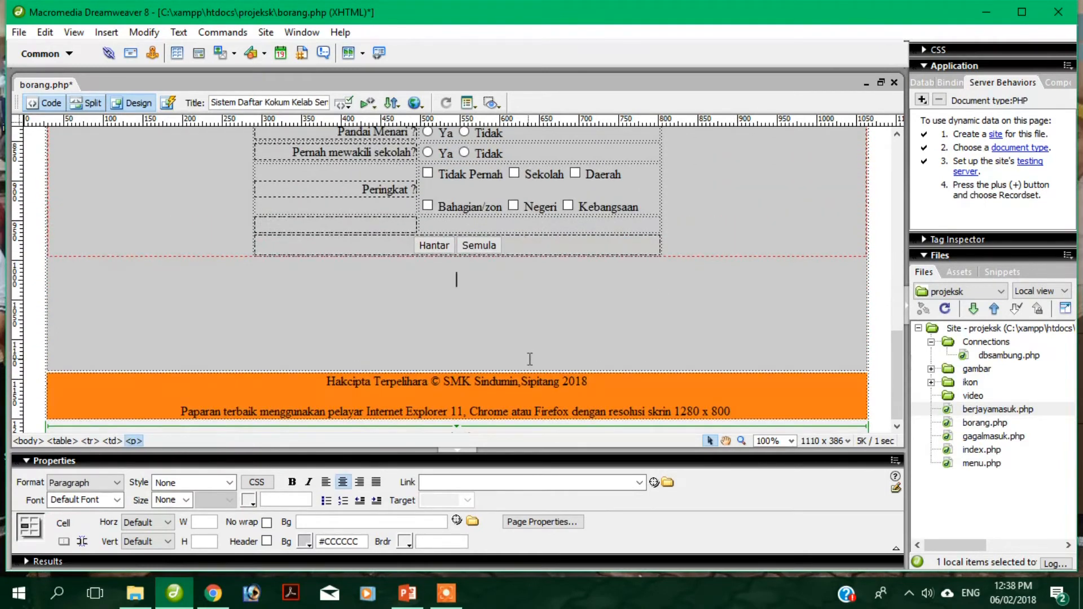
Save borang.php, preview it in Chrome and look over the whole registration form
key(ctrl+Home)
right_click(56, 85)
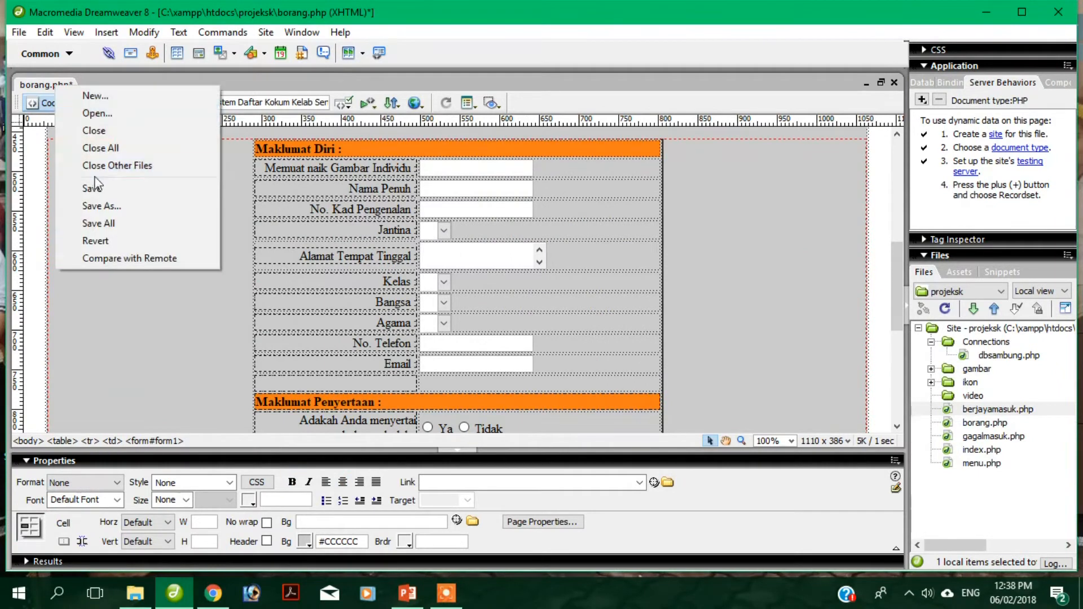
click(92, 188)
click(415, 104)
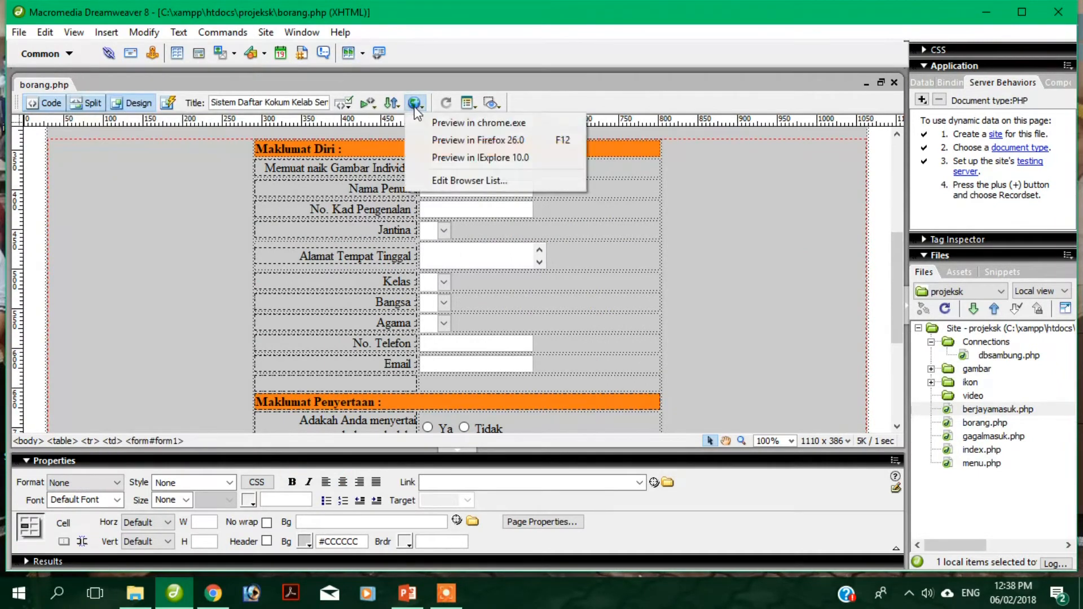
click(496, 123)
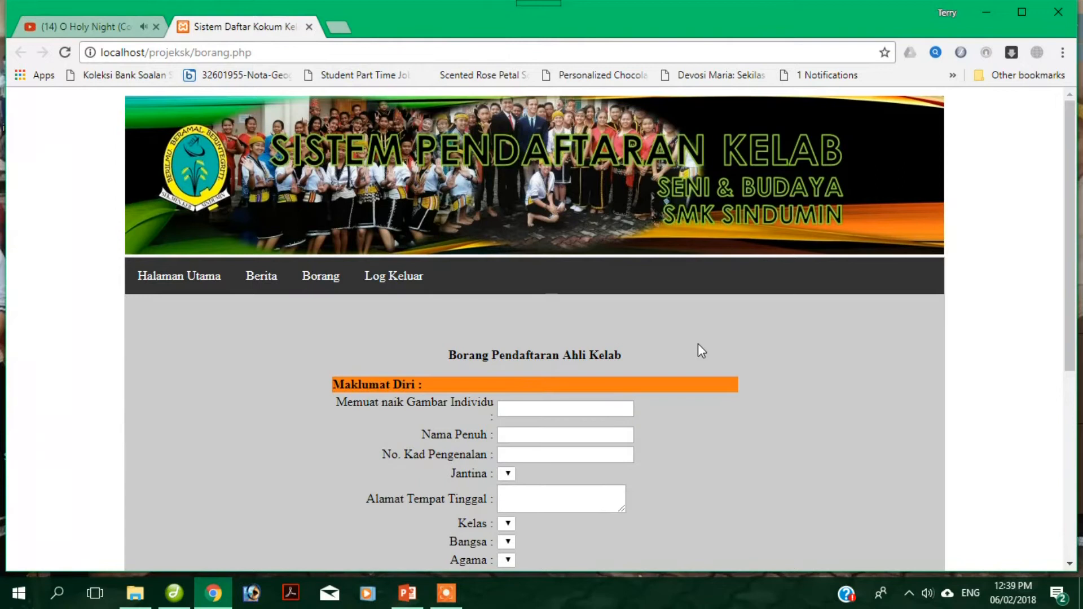
scroll(702, 346, down, 5)
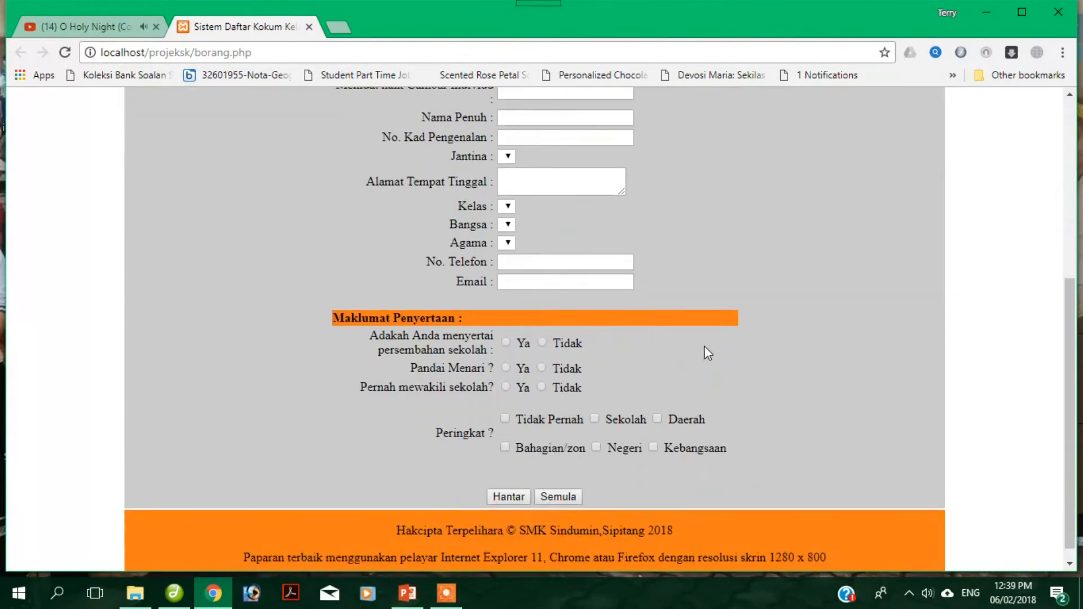
scroll(568, 341, up, 4)
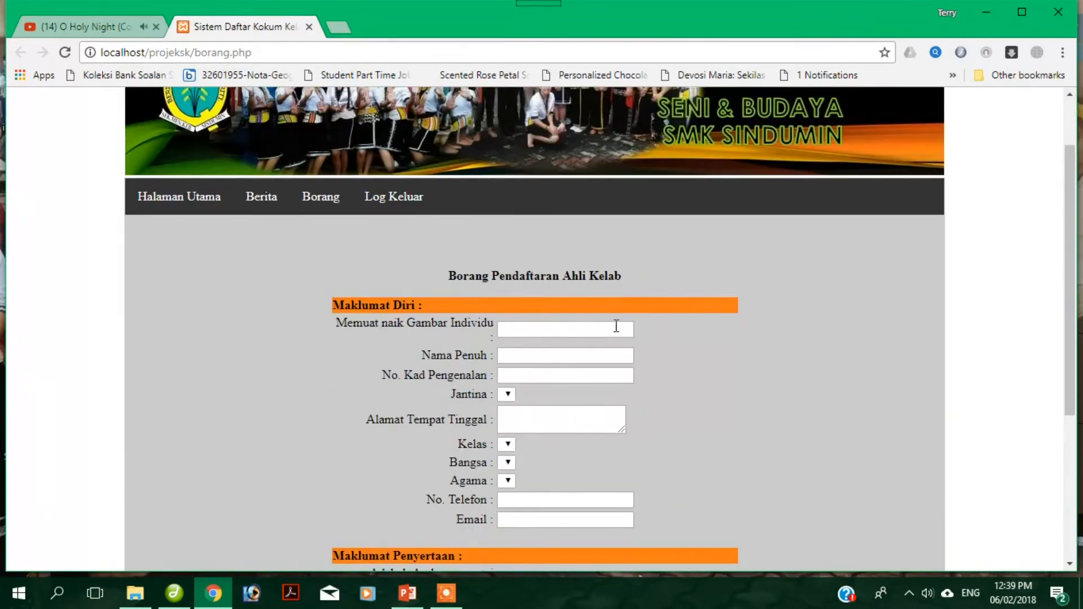
scroll(616, 326, down, 3)
Back in Dreamweaver, widen the form table to about 532 pixels and its label column to about 221 pixels
click(174, 593)
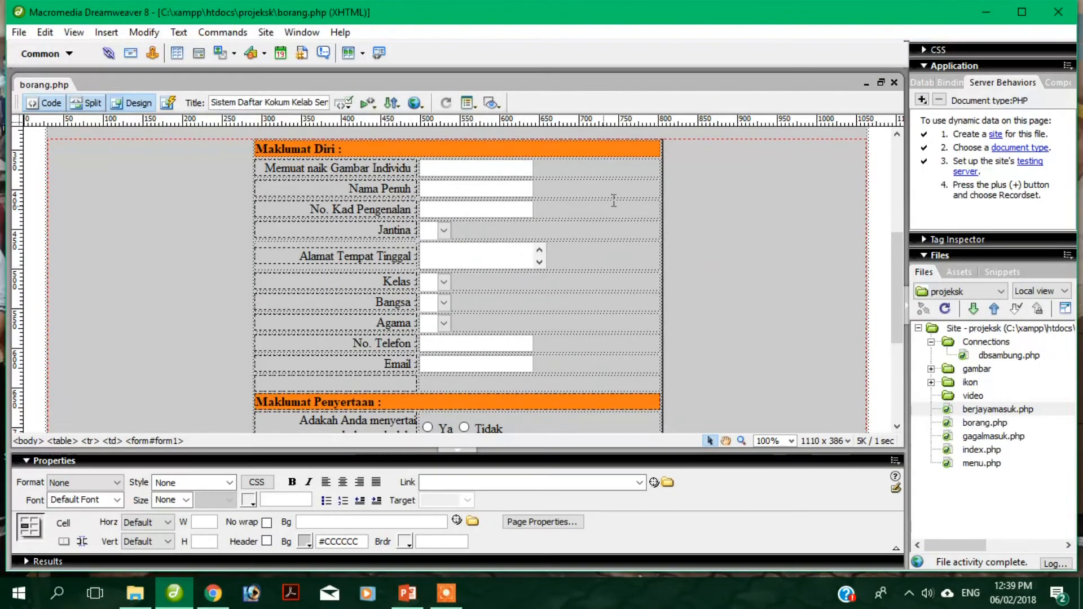
drag(664, 181, 670, 181)
drag(411, 181, 425, 180)
Save borang.php, switch to Chrome and reload the page to review the form's layout
right_click(49, 87)
click(107, 190)
click(213, 592)
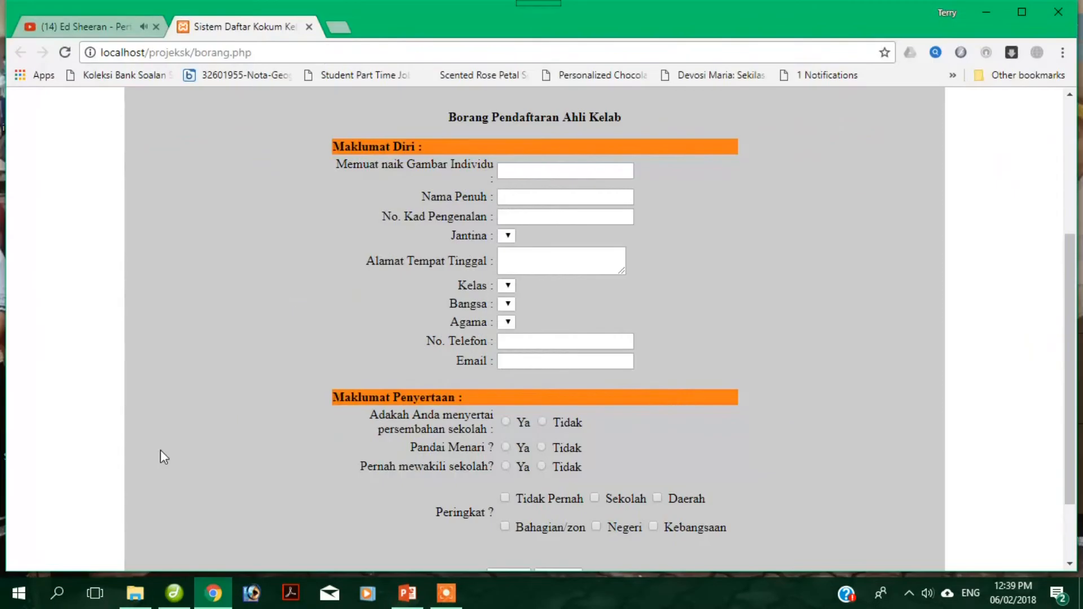
click(66, 52)
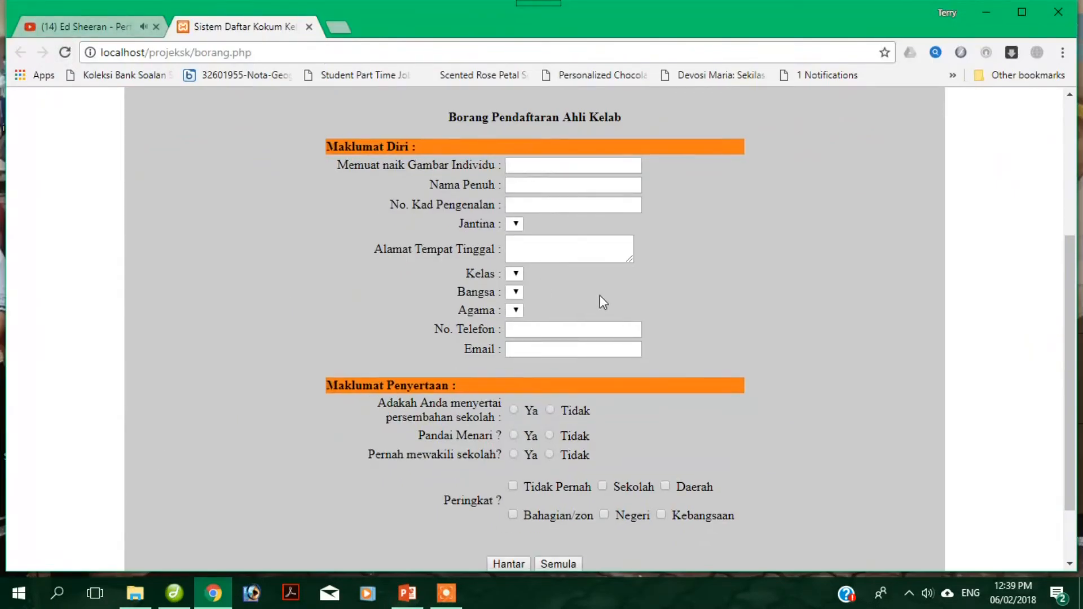
scroll(600, 302, down, 3)
scroll(490, 287, up, 3)
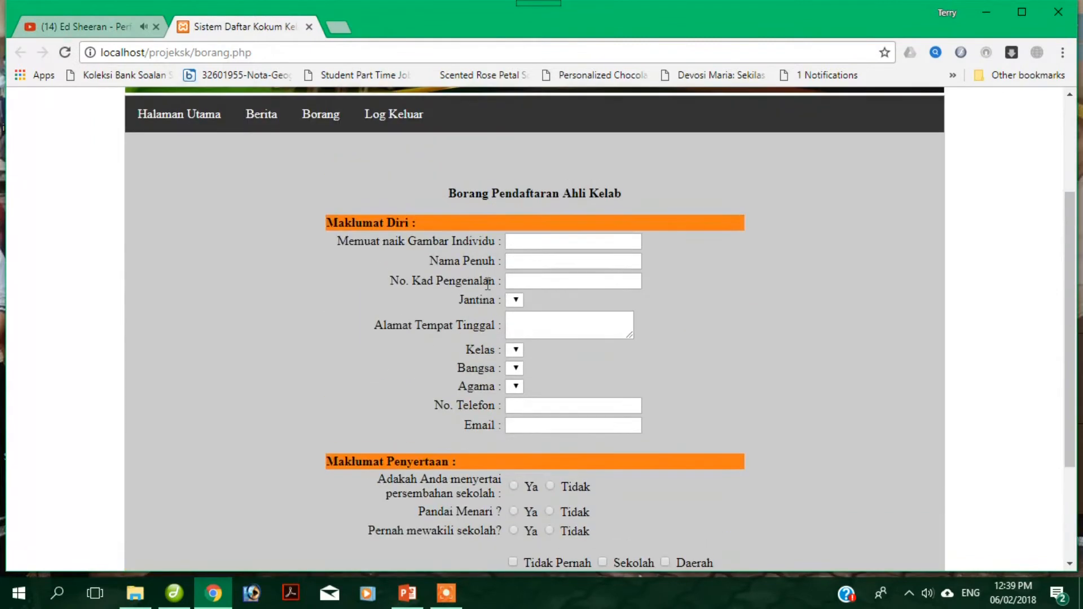
Try out the "No. Kad Pengenalan" field and the Jantina, Kelas and Agama lists, and look over the remaining inputs
click(547, 282)
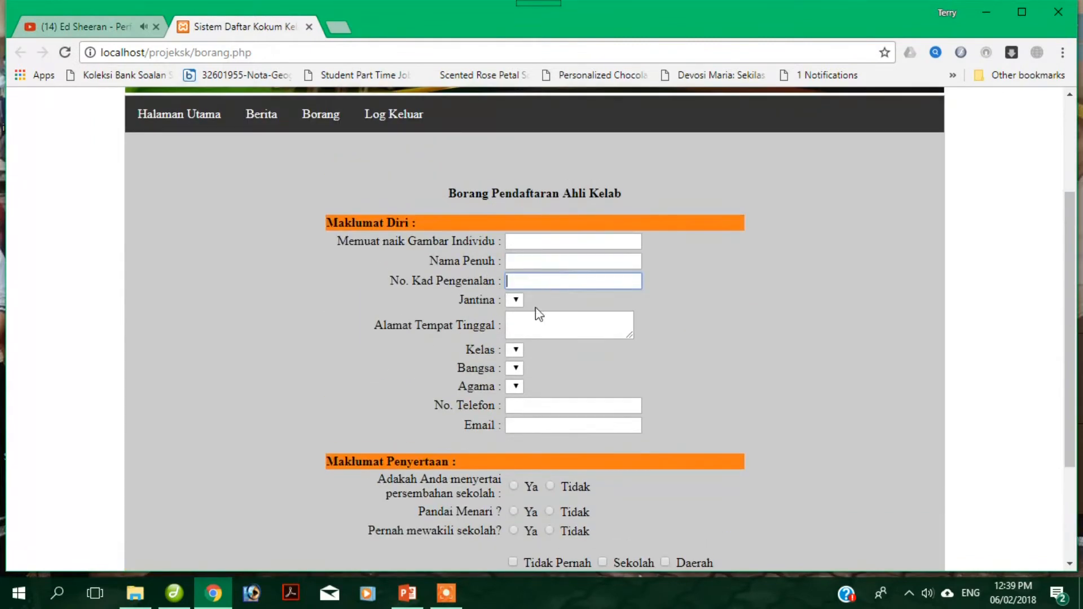
scroll(577, 375, down, 3)
click(515, 221)
click(515, 270)
click(514, 307)
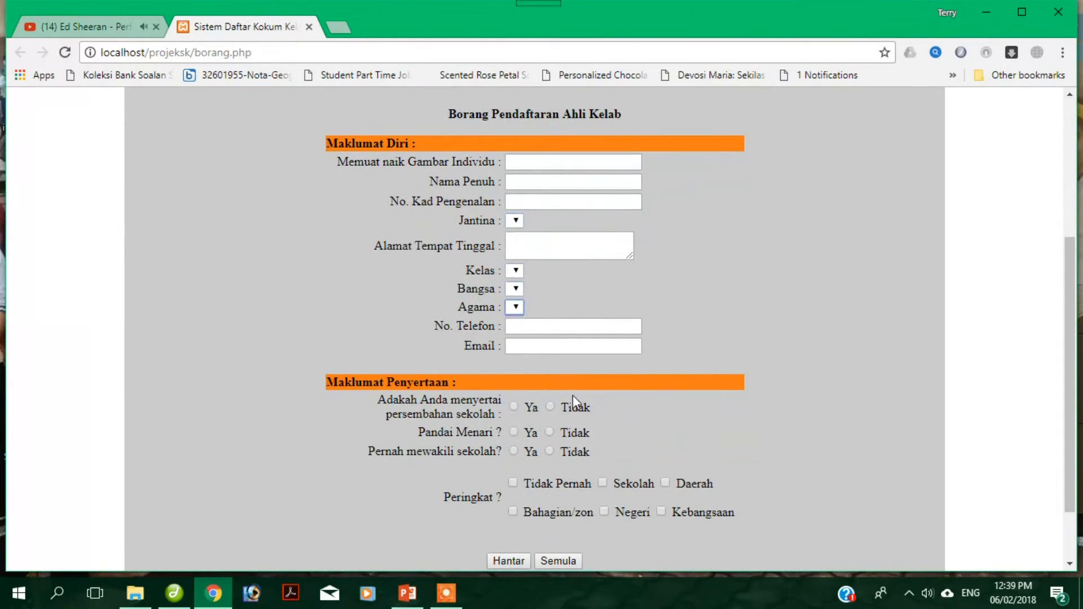
scroll(573, 395, down, 2)
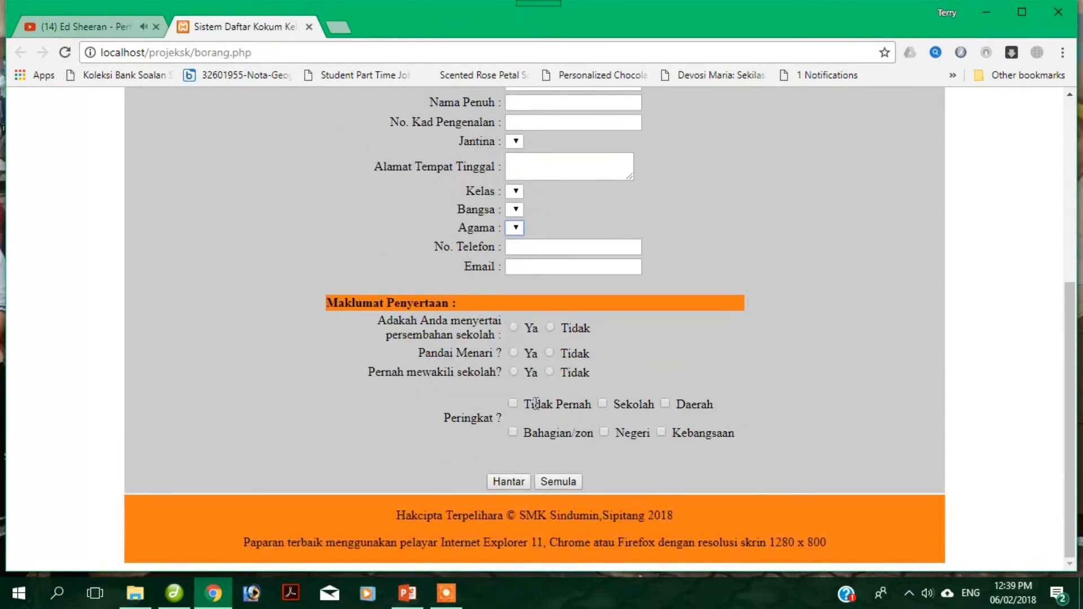
scroll(597, 239, up, 5)
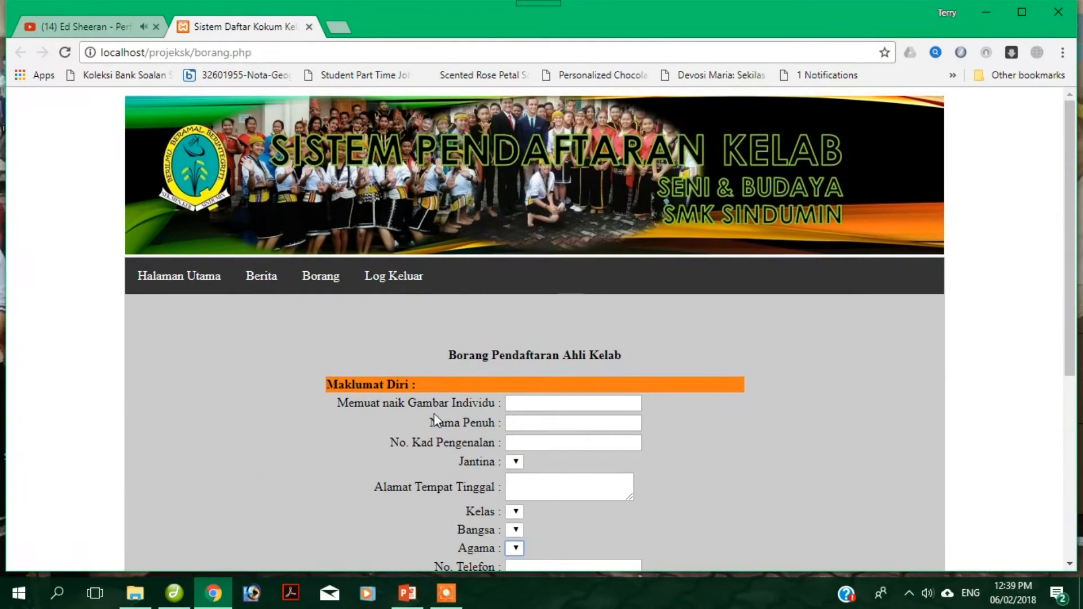
Back in Dreamweaver, remove the empty space above the "Borang Pendaftaran Ahli Kelab" heading
click(175, 592)
scroll(448, 247, up, 2)
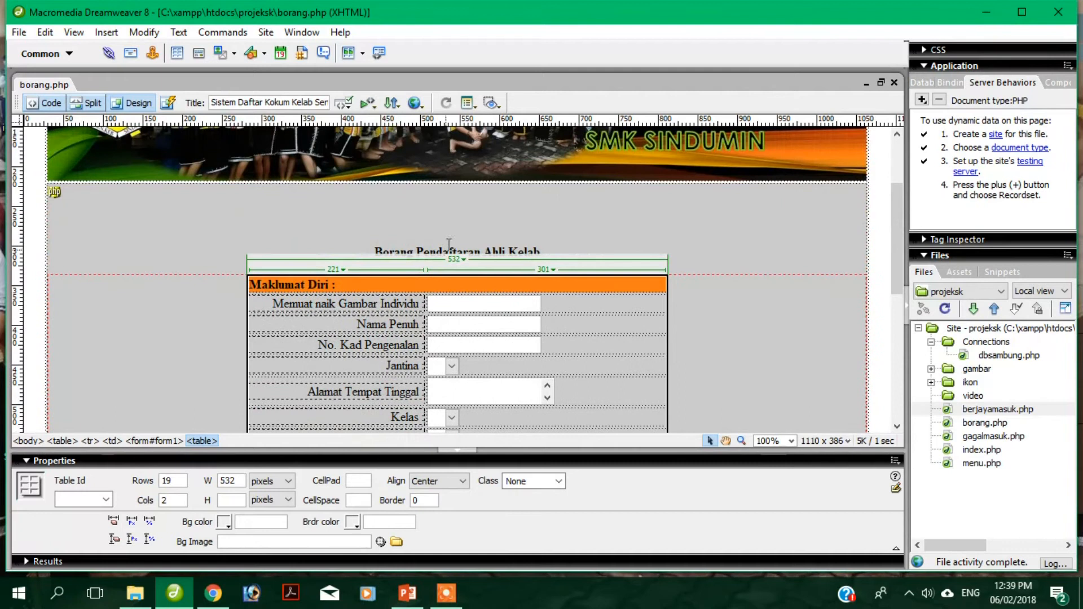
click(451, 230)
key(BackSpace)
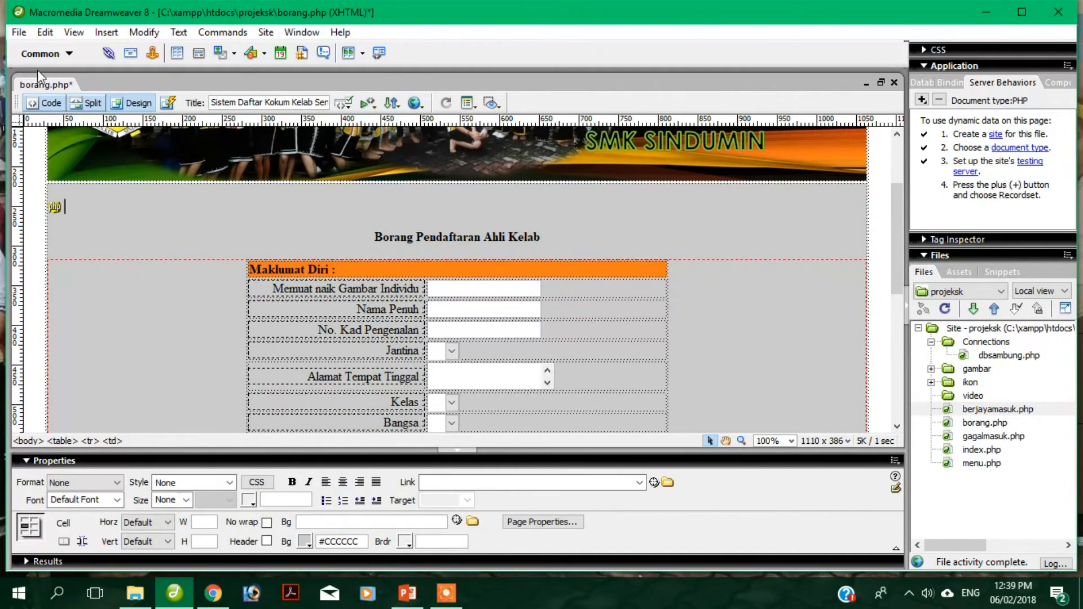
Save borang.php, then reload it in Chrome and check the heading spacing and the form
right_click(49, 84)
click(87, 188)
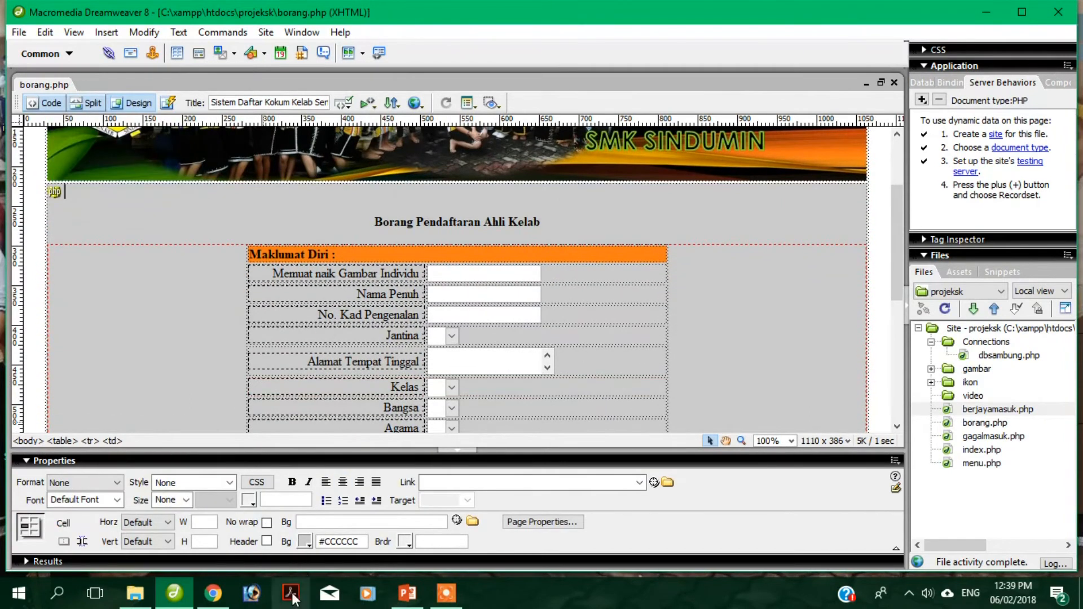
click(212, 593)
click(65, 52)
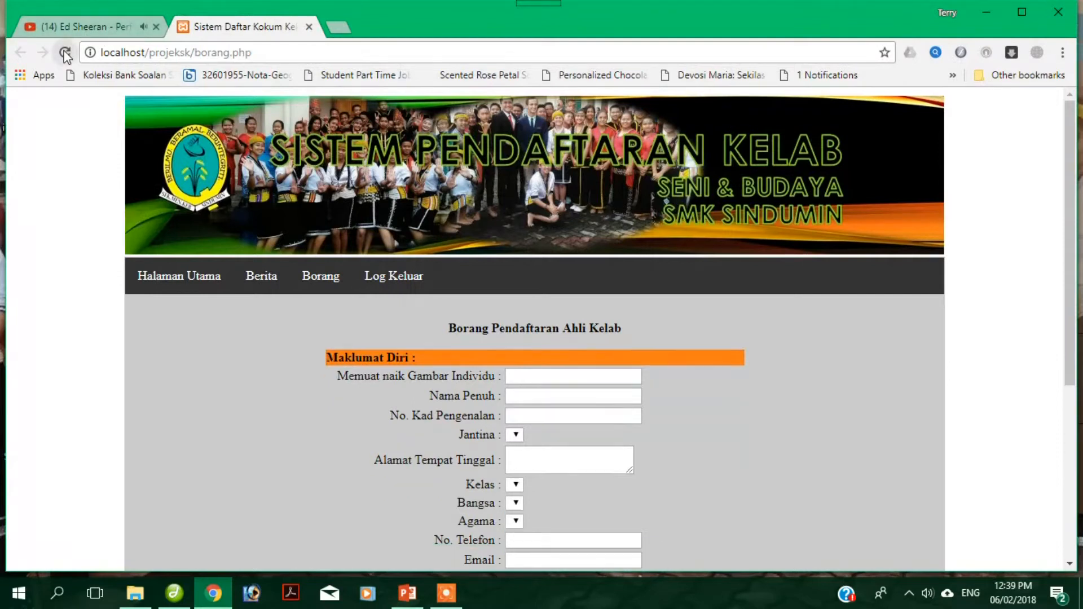
scroll(666, 338, down, 5)
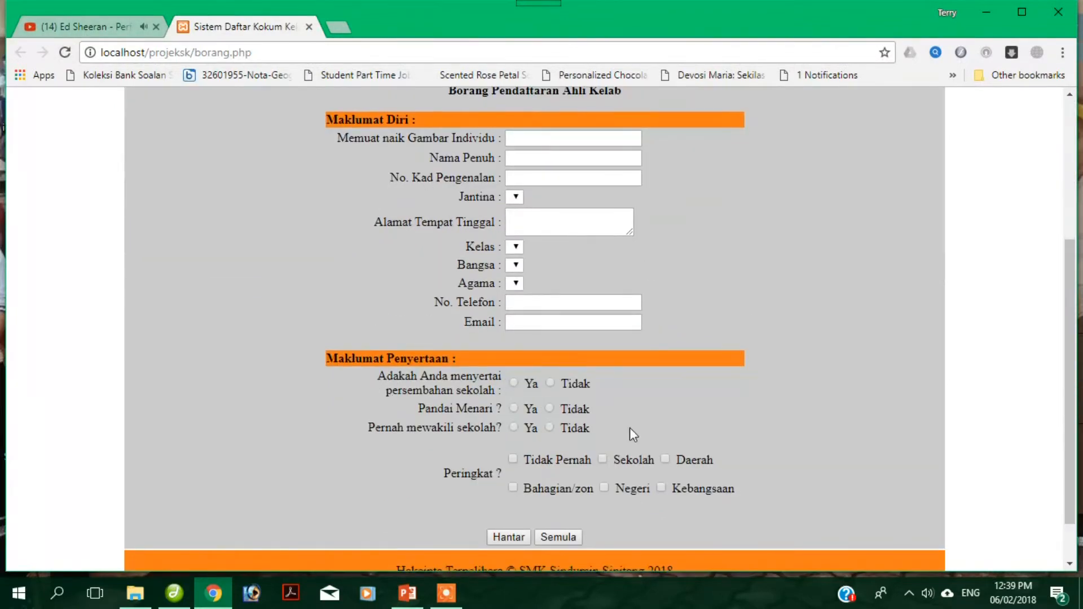
Return to Dreamweaver and delete the list/menu from the Jantina row
click(175, 593)
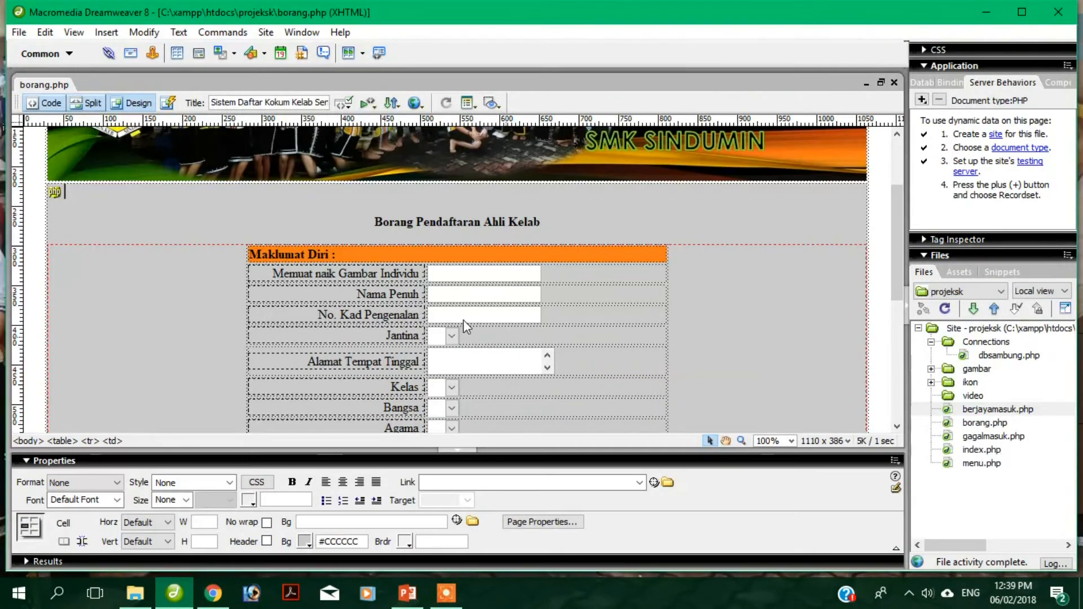
click(435, 337)
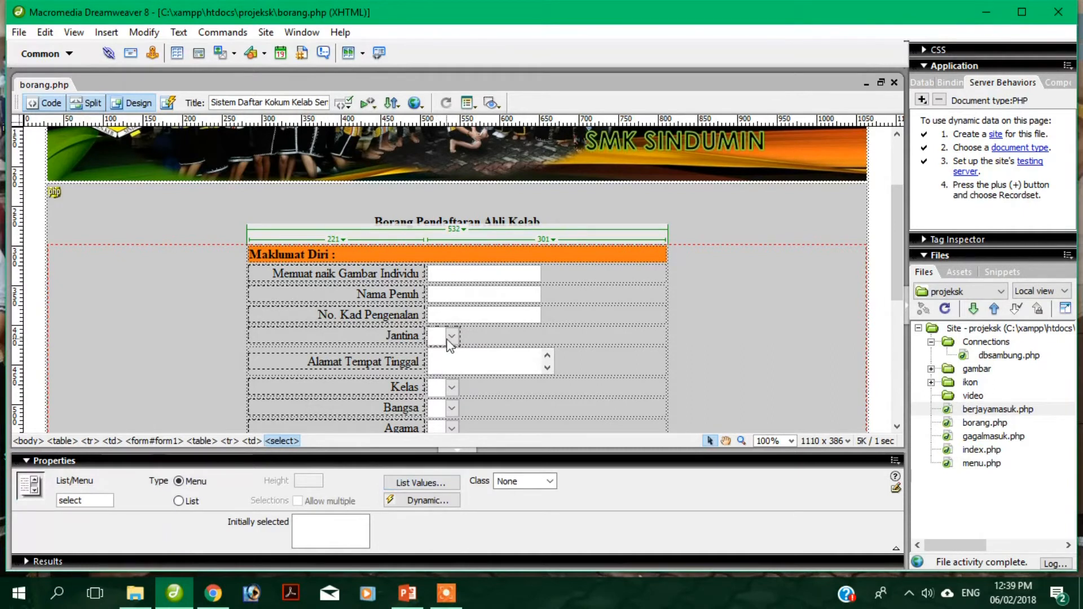
key(Delete)
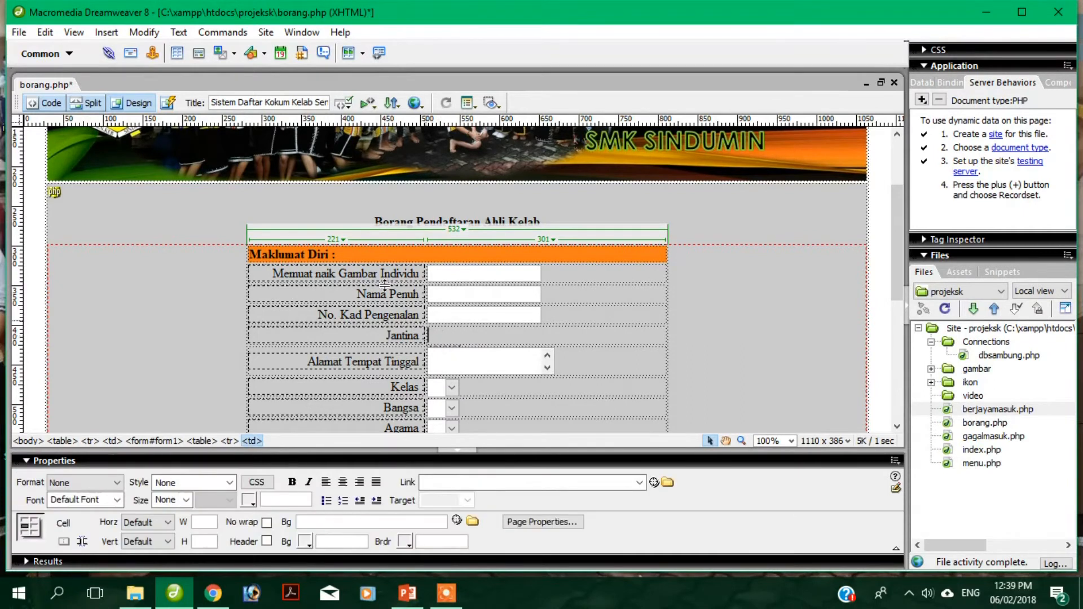
Insert a radio button in the empty Jantina cell and add the text "Lelaki" after it
click(107, 32)
mouse_move(228, 184)
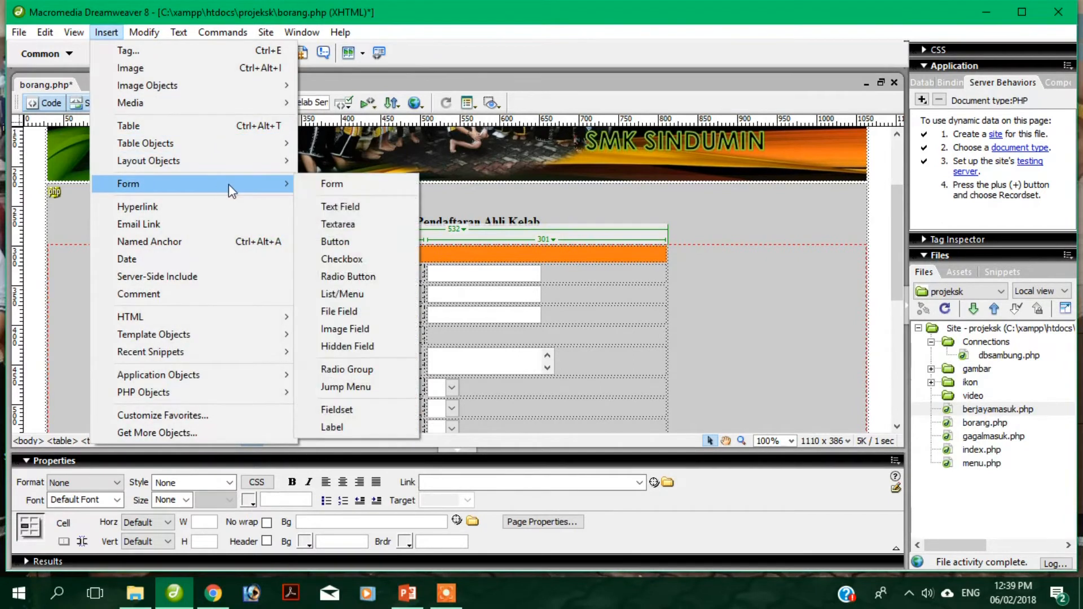
click(354, 276)
click(667, 202)
click(469, 334)
text(Lelaki)
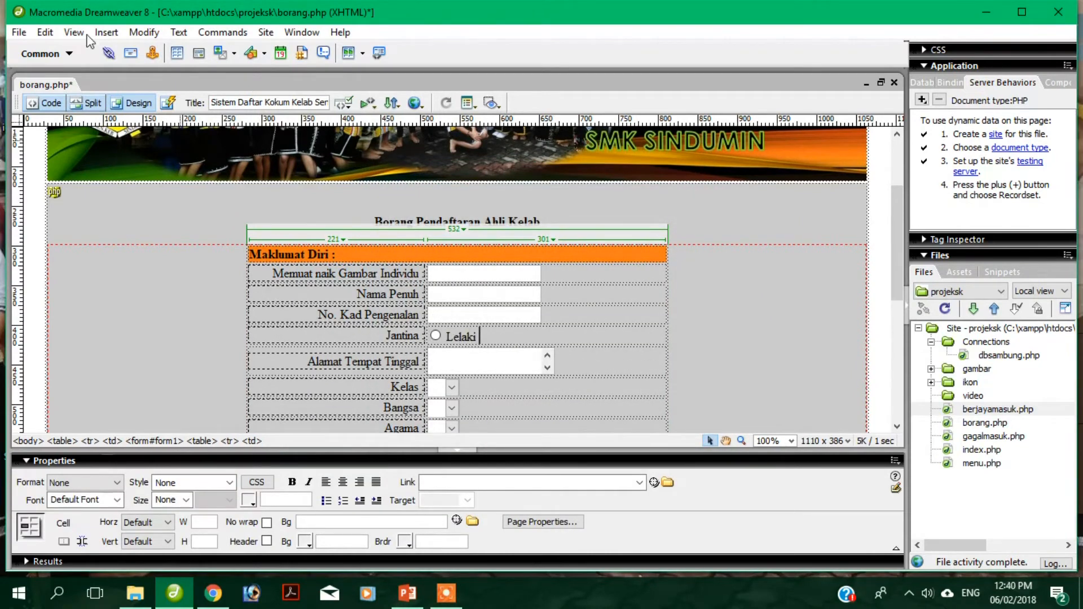
Insert another form input after "Lelaki" in the Jantina row
click(108, 34)
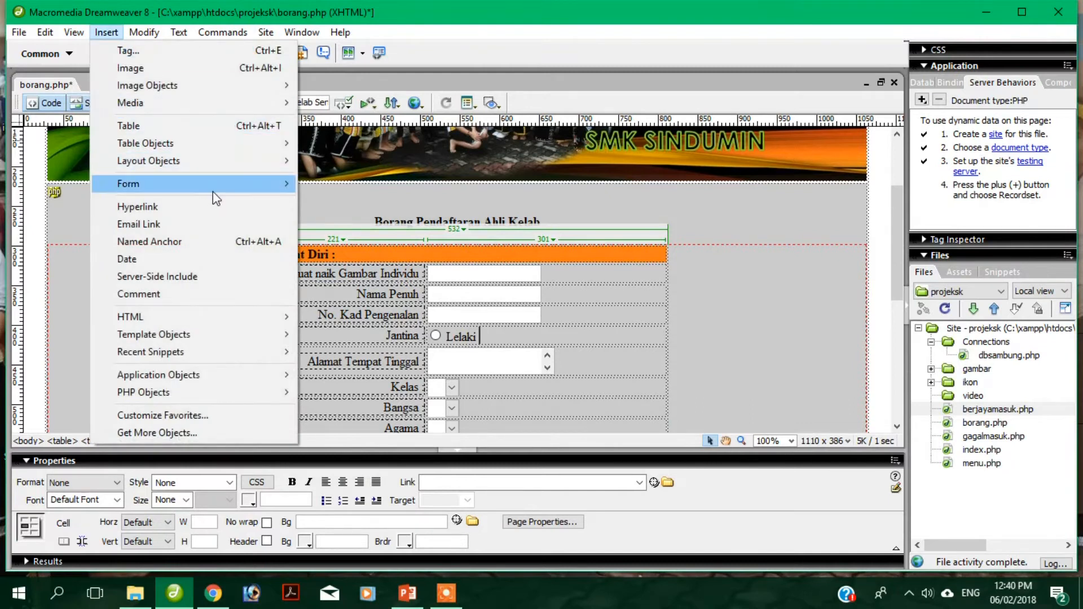
Add a second radio button to the Jantina row after Lelaki and label it Perempuan
mouse_move(212, 190)
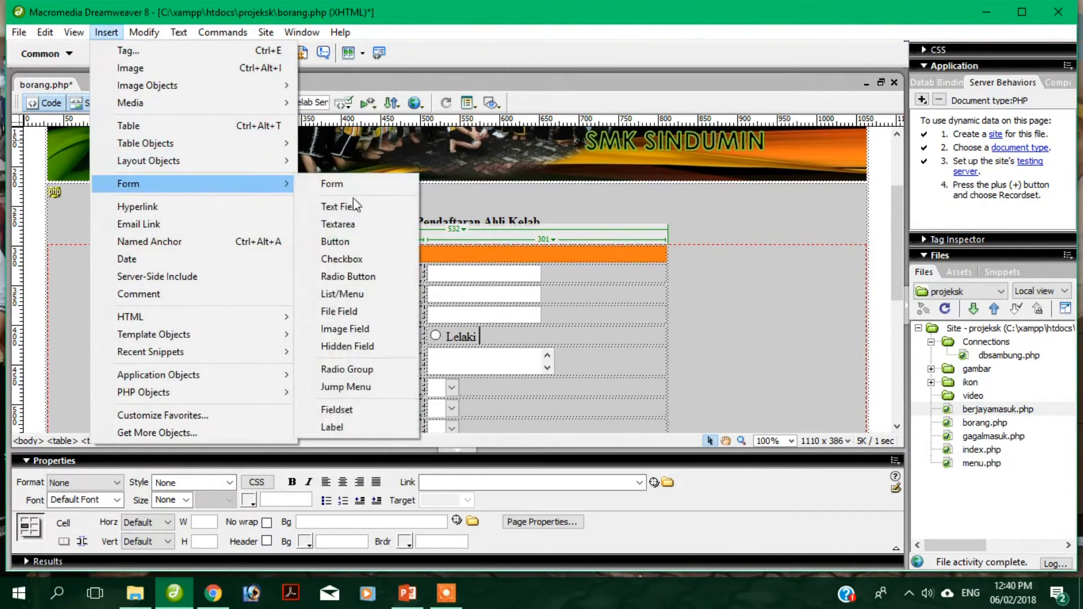
click(364, 277)
click(668, 199)
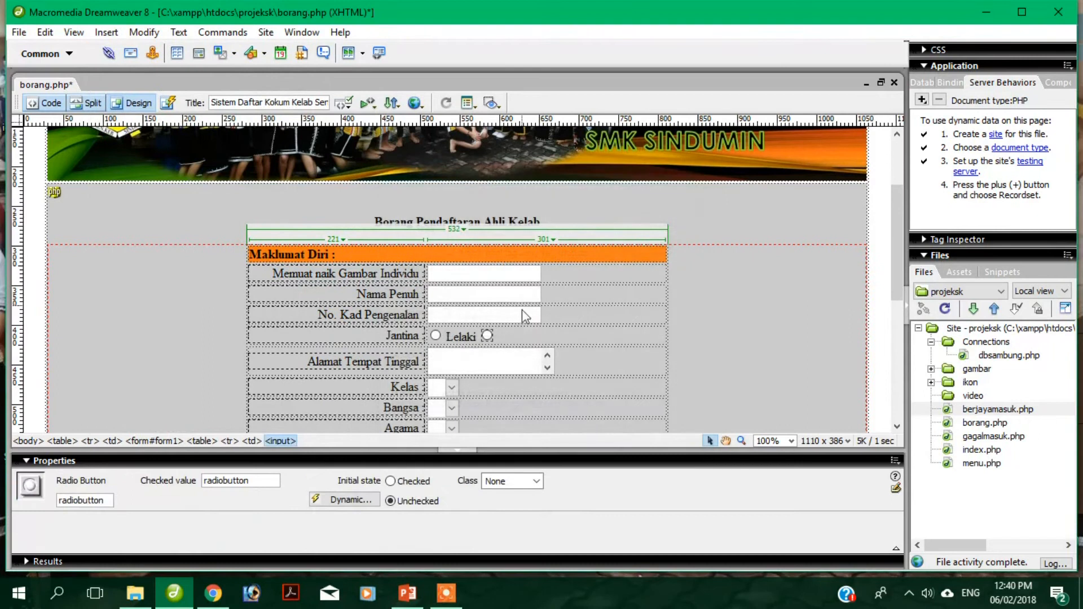
text(P)
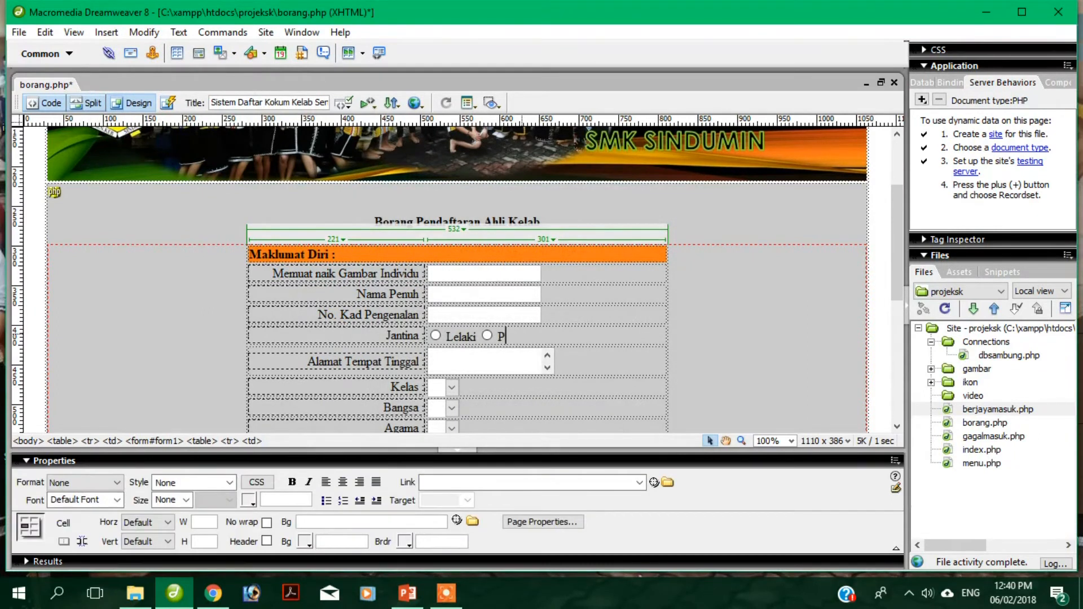
text(eremppuan)
key(BackSpace)
key(BackSpace)
key(BackSpace)
key(BackSpace)
text(u)
Add a first entry to the Kelas menu's list values with both label and value set to -Sila Pilih Kelas-
scroll(499, 364, down, 3)
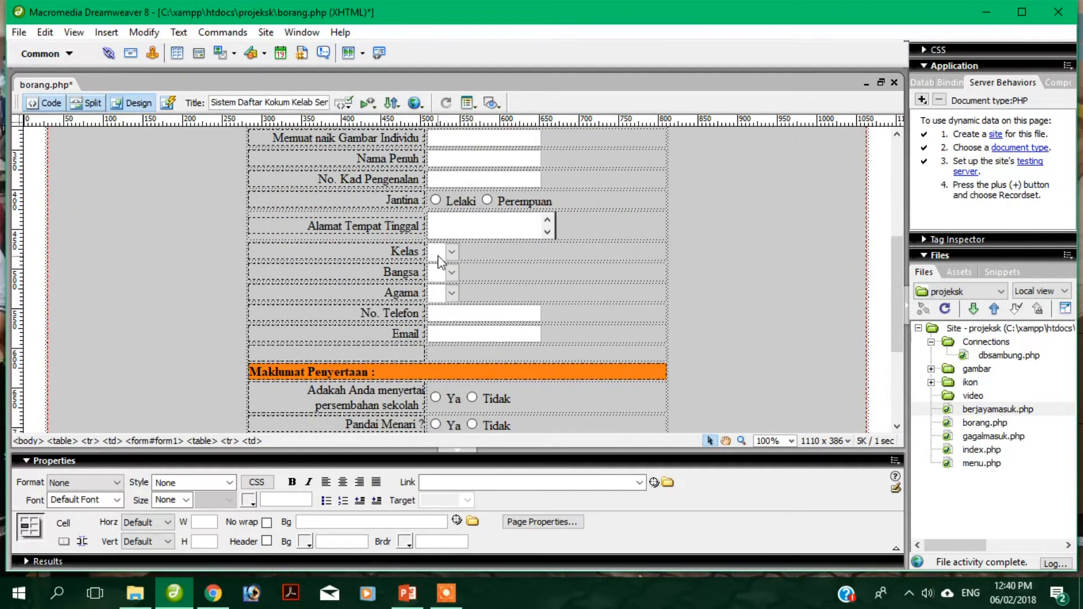
click(443, 251)
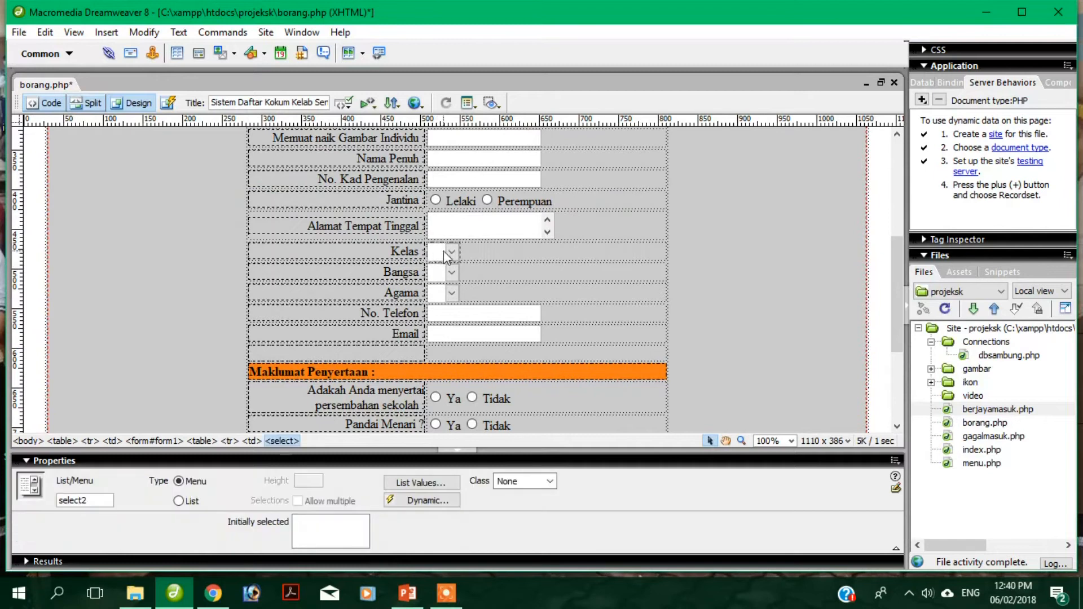
click(404, 483)
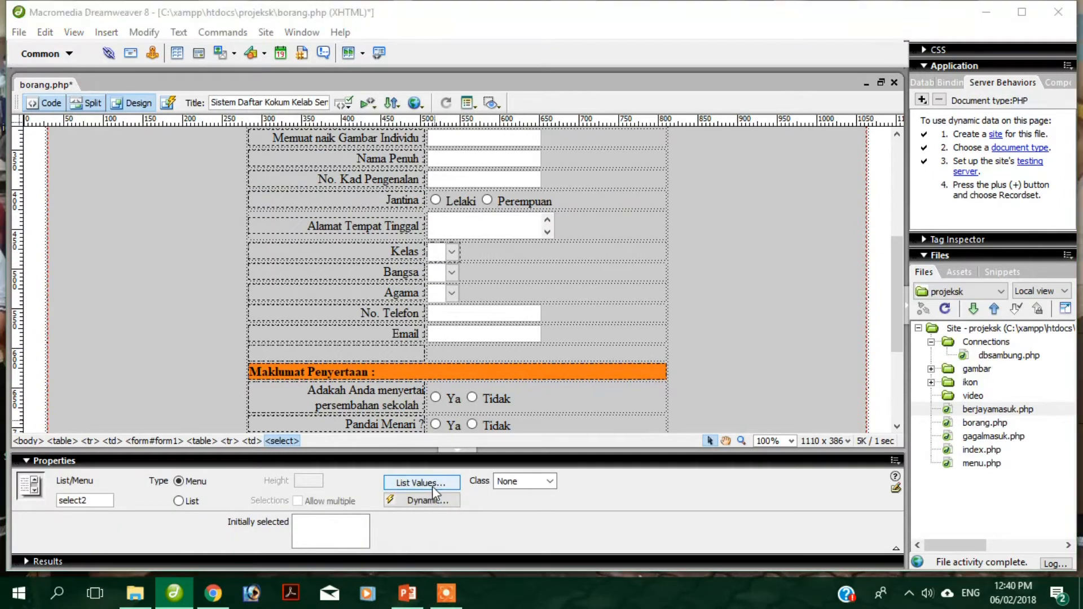
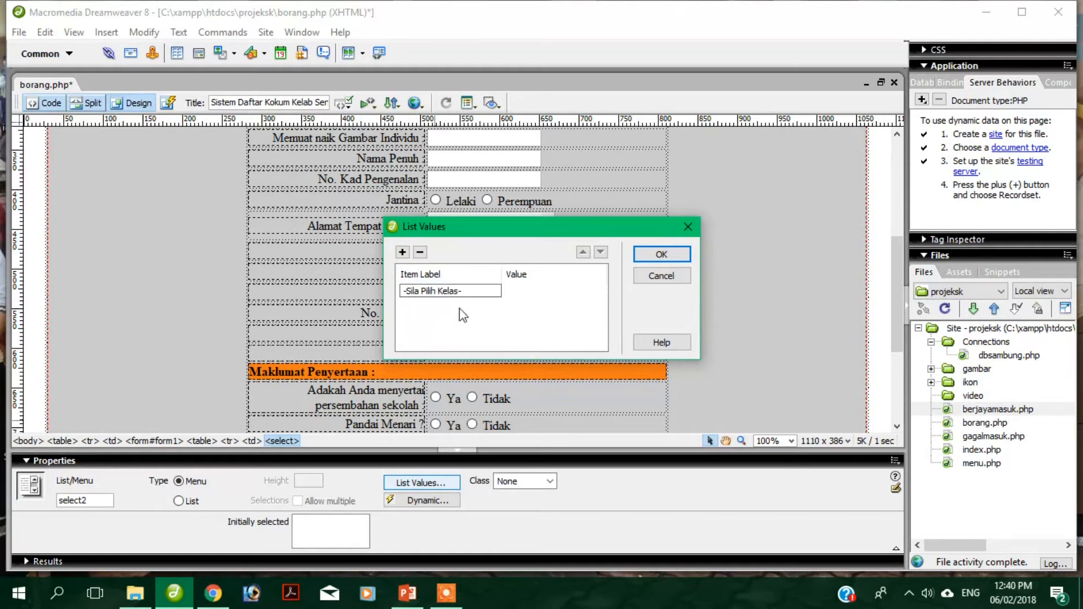
click(521, 290)
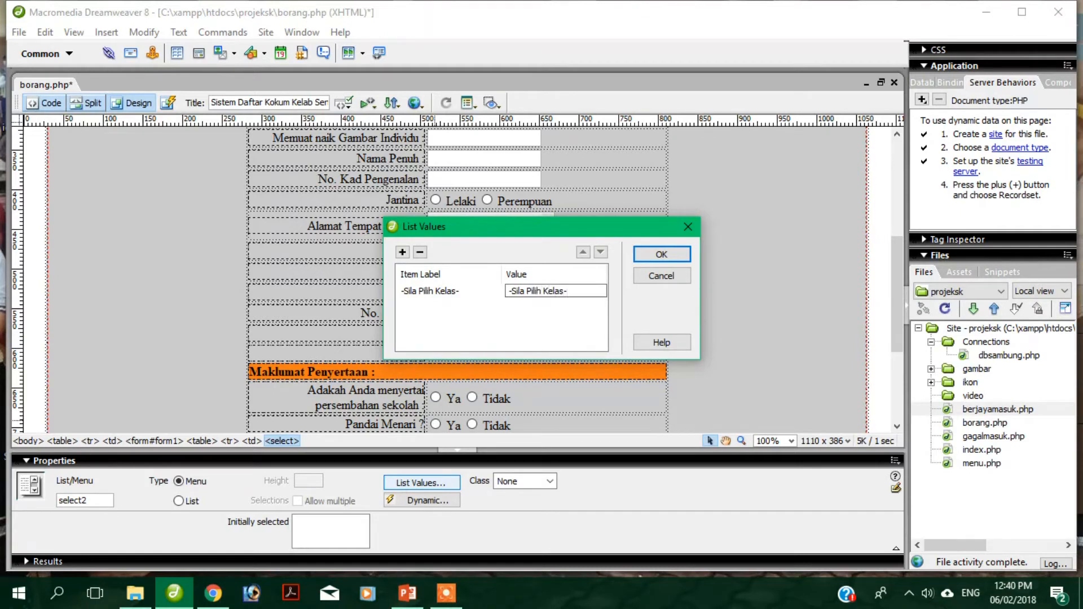
Add the list items 1ASK1 with value 1ASK and 1ASK2 with value 1ASK2
click(402, 252)
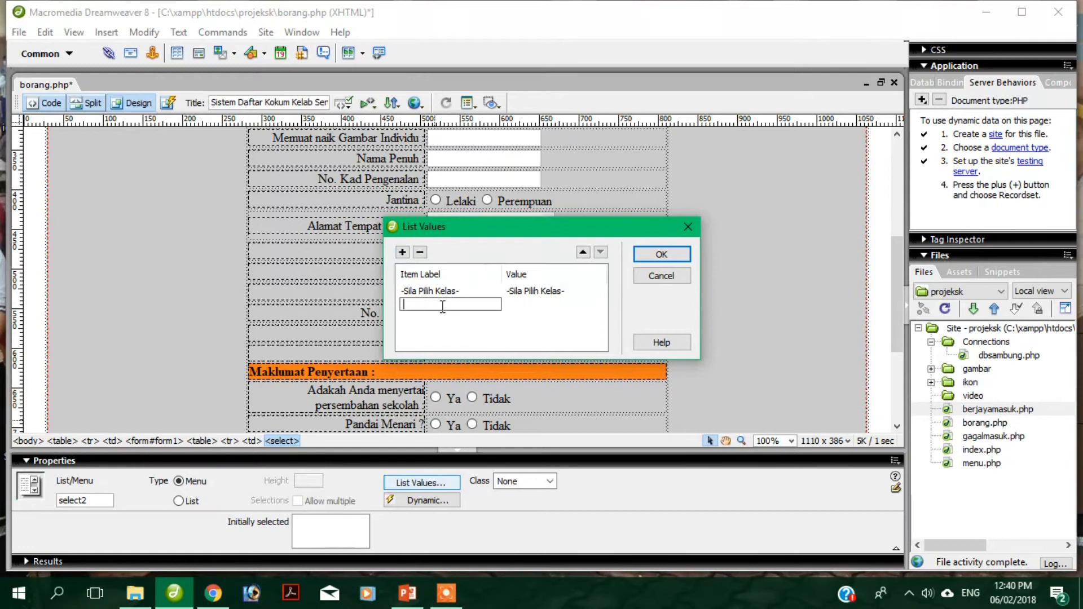
text(1ASK1)
click(529, 307)
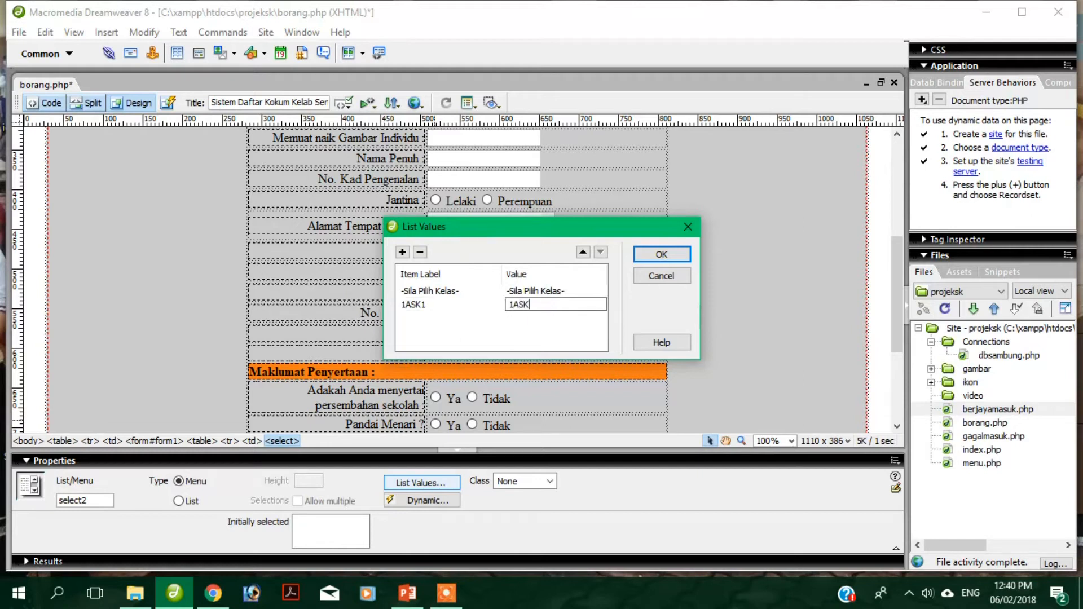
click(402, 253)
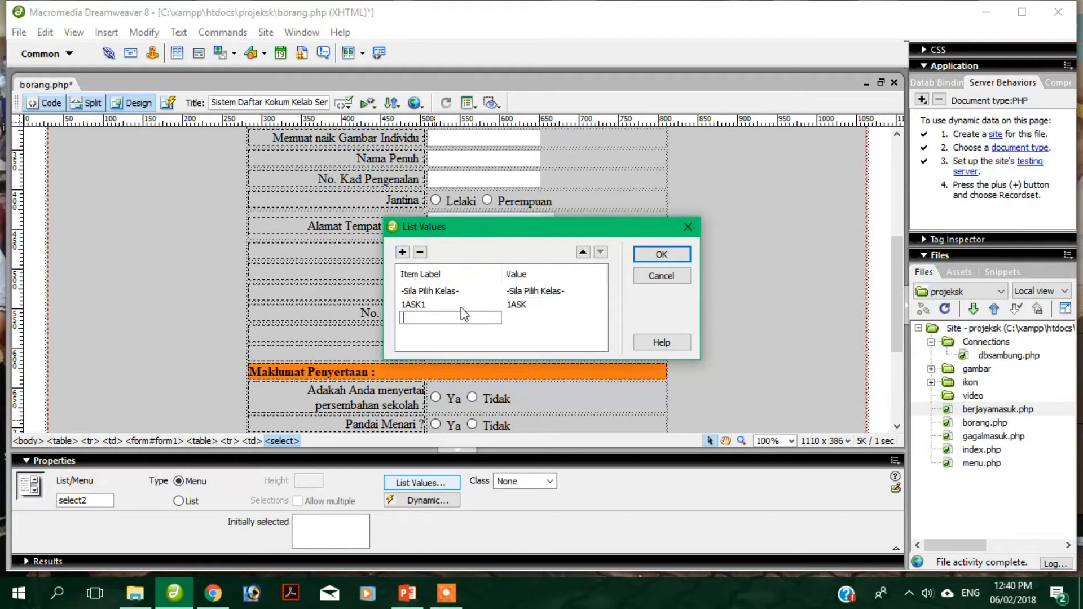
text(1ASK2)
click(525, 318)
text(1AS)
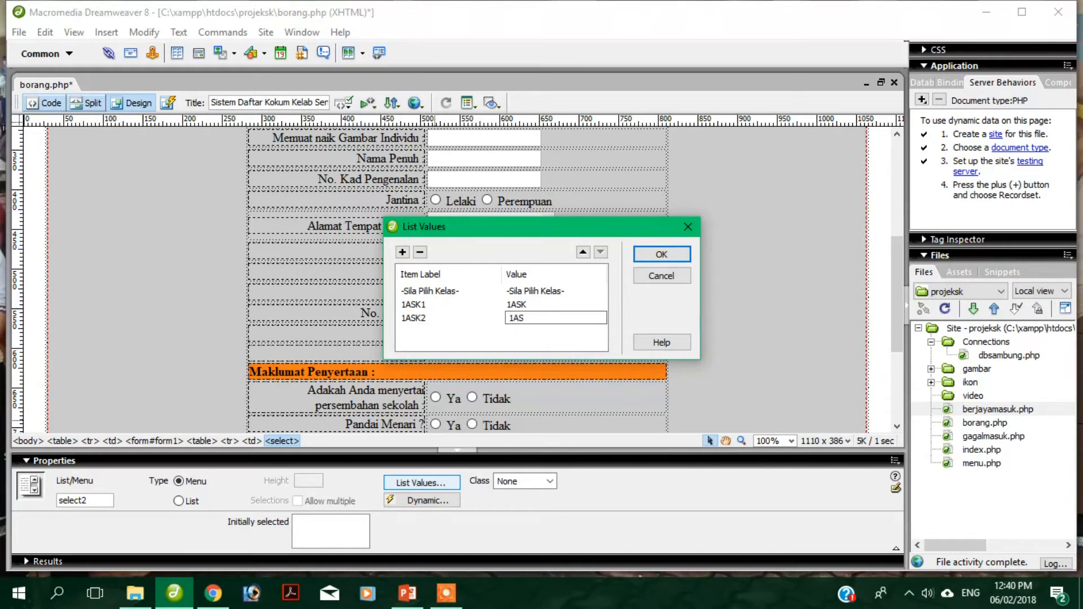
Correct the value of the 1ASK1 item to 1ASK1 and apply the list values
click(530, 307)
click(541, 307)
text(1)
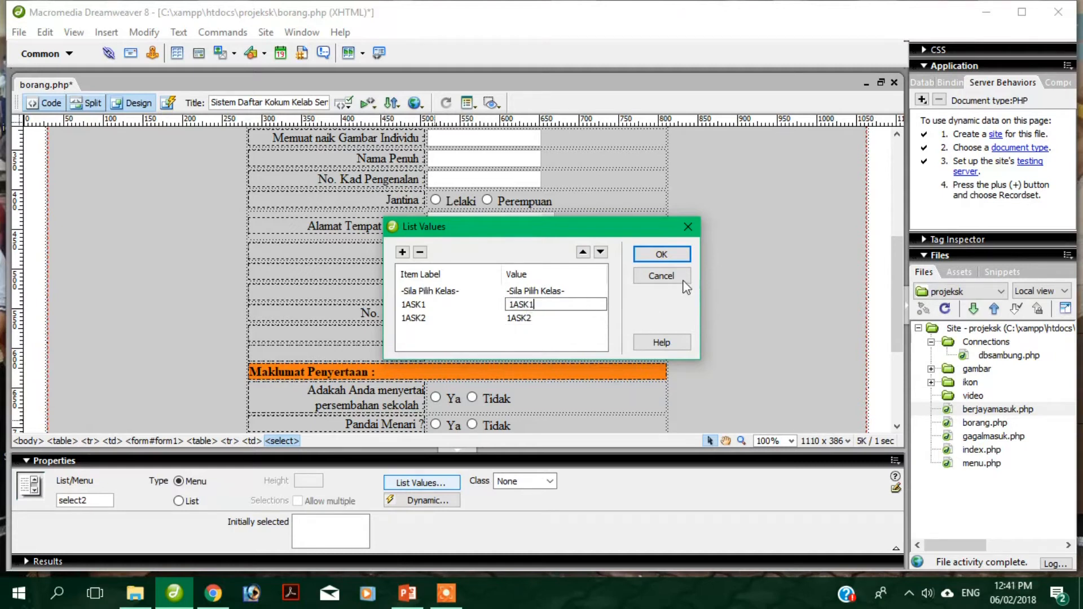
click(675, 252)
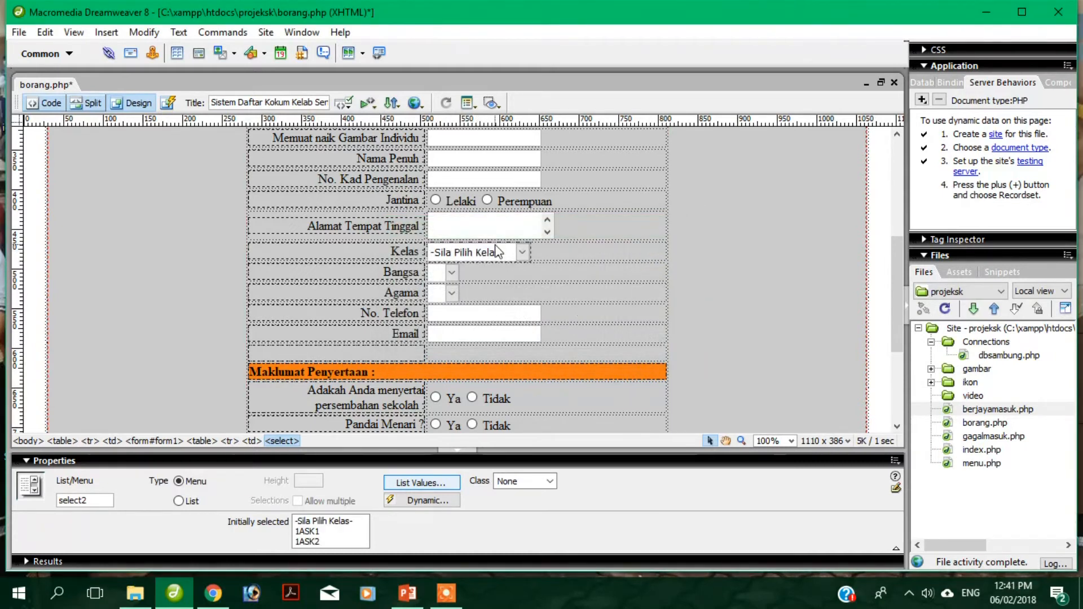
Save borang.php and refresh the page in Chrome
right_click(60, 87)
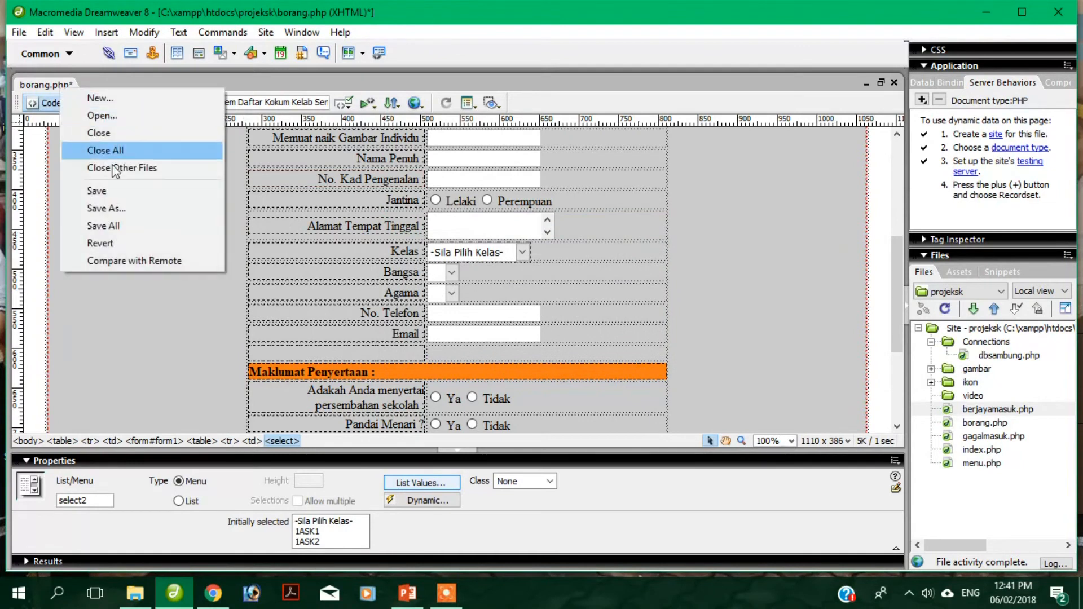
click(121, 194)
key(F12)
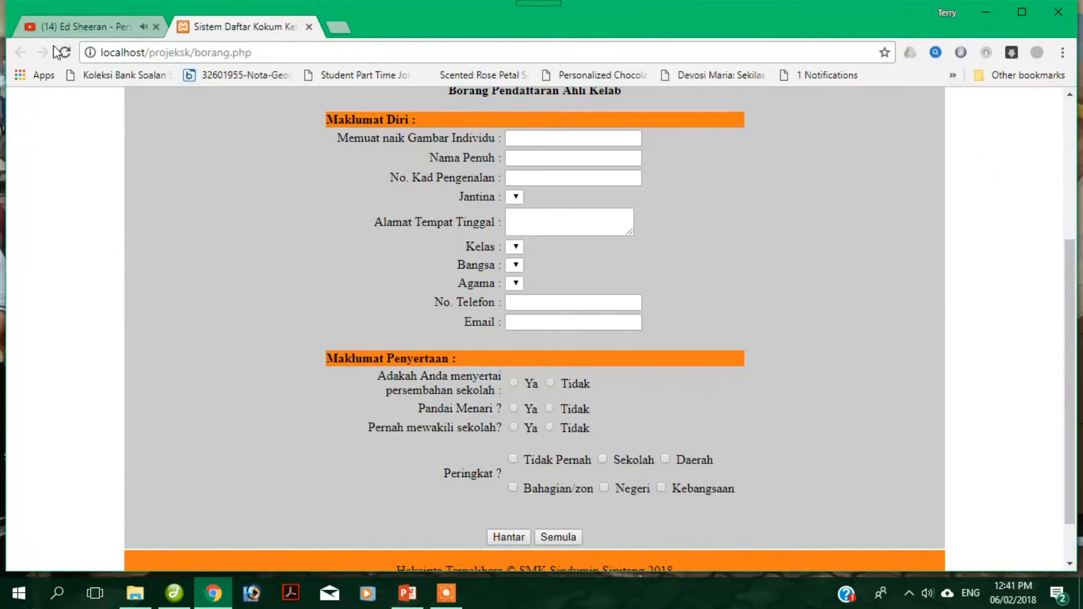
click(65, 53)
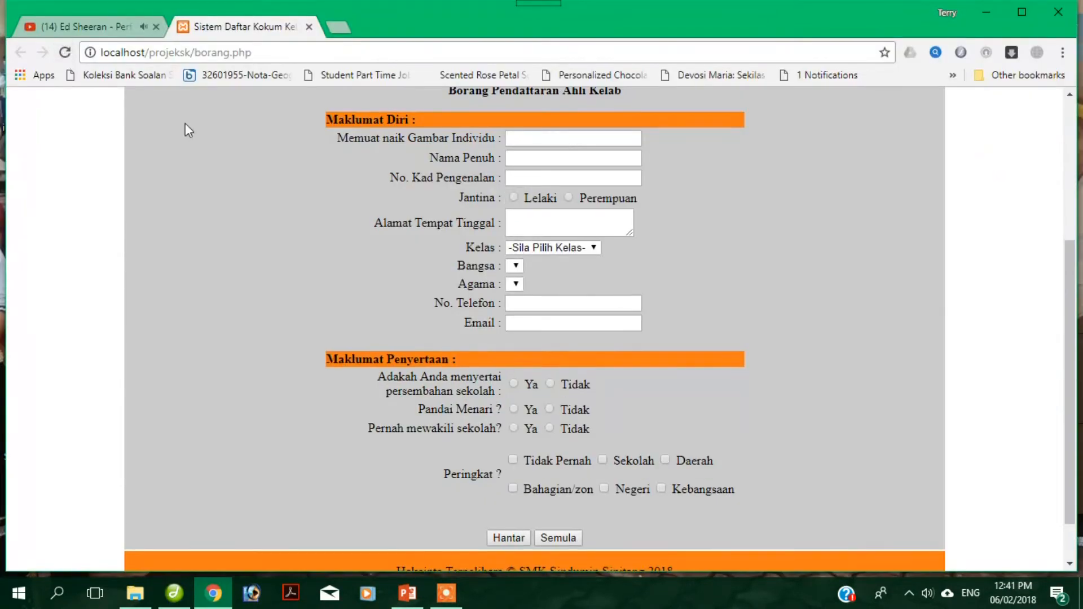
Test the form's Kelas, Bangsa and Agama menus, the Tidak radio buttons and the Tidak Pernah checkbox
click(555, 249)
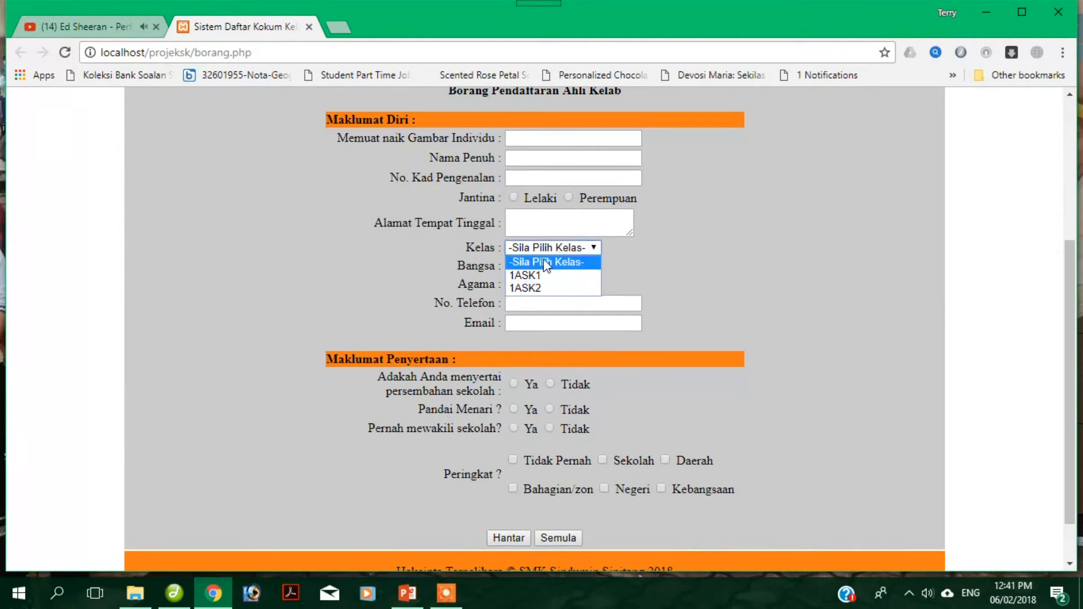
click(377, 268)
click(514, 266)
click(516, 285)
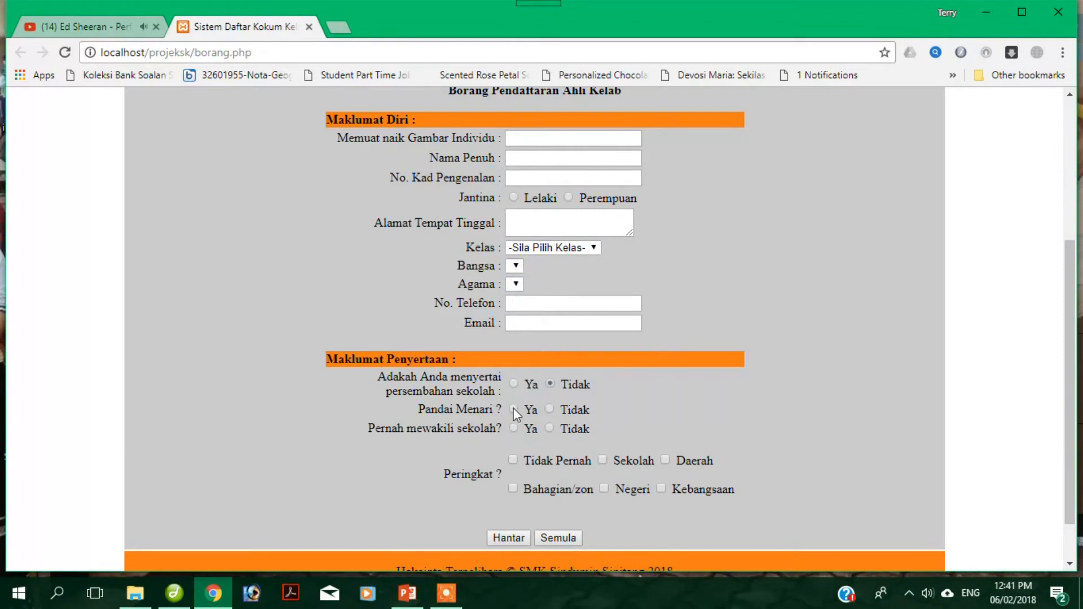
click(548, 410)
click(513, 460)
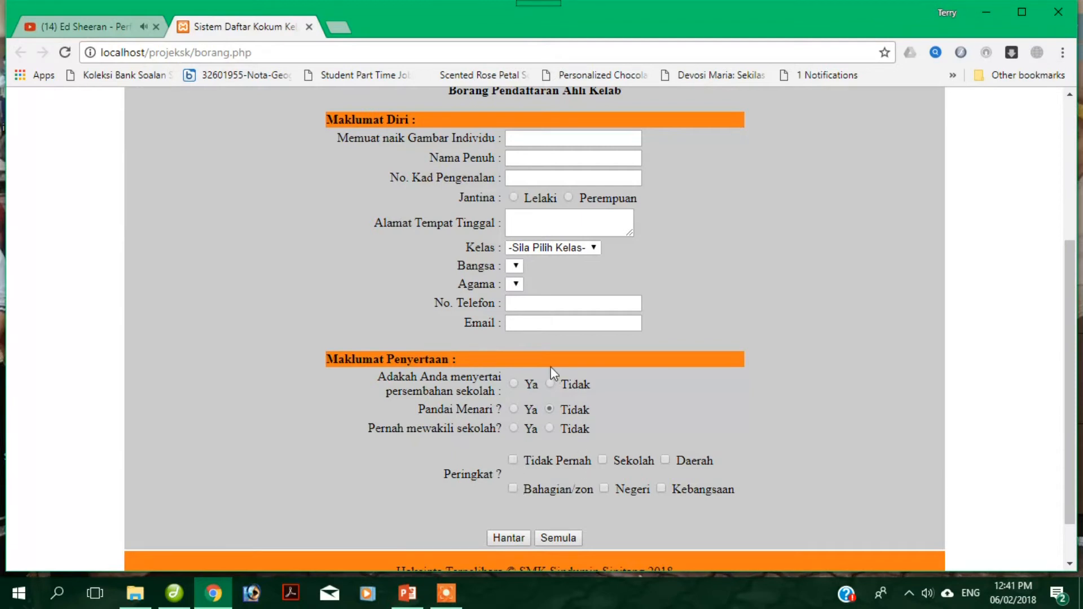
Switch back to the borang.php form in Dreamweaver
click(174, 593)
scroll(437, 263, down, 1)
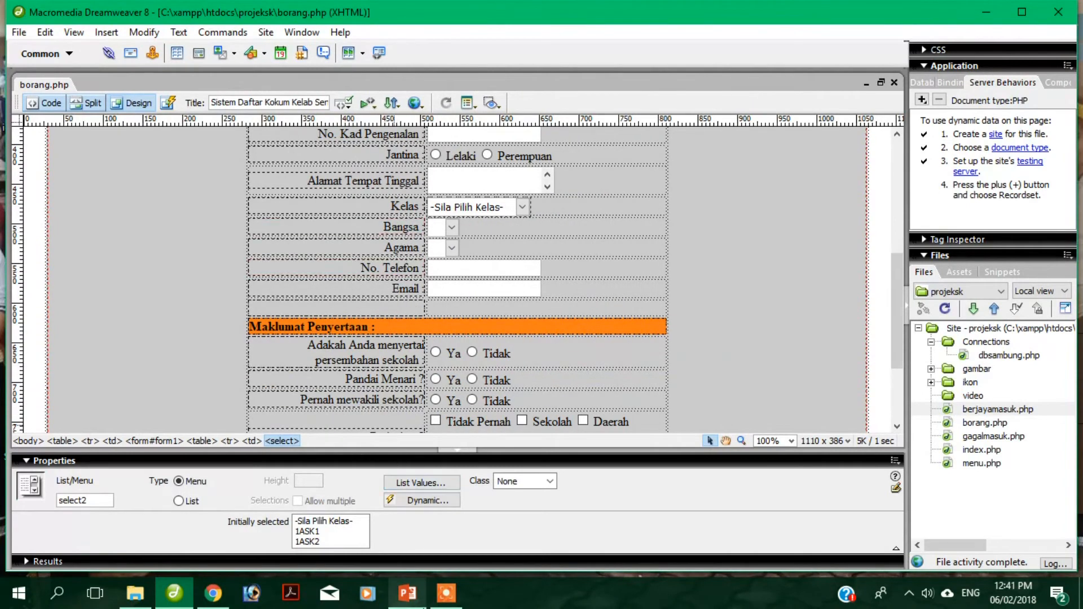
click(445, 594)
click(578, 569)
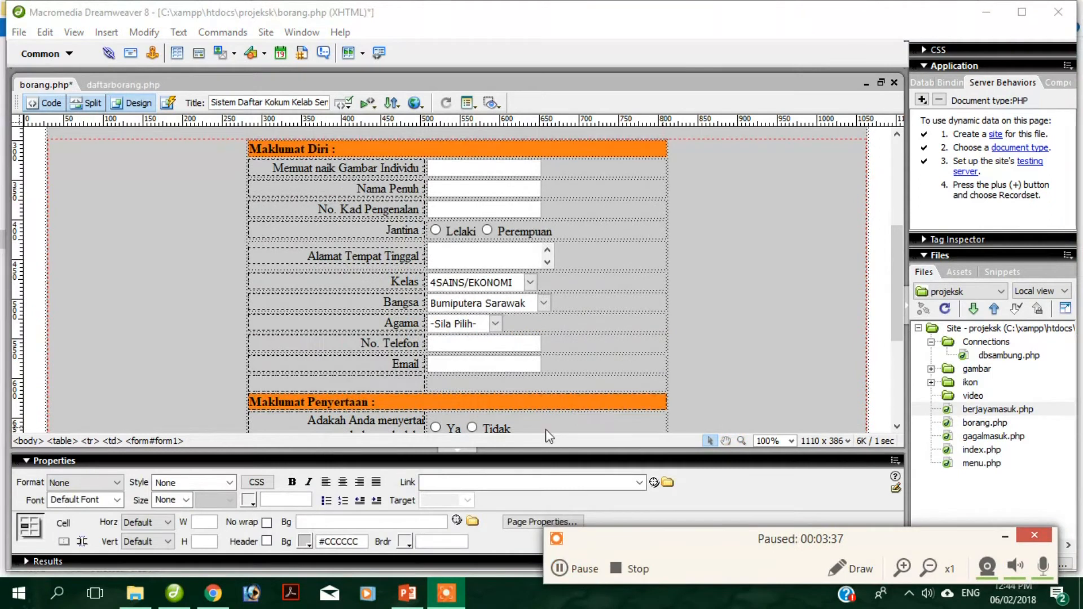
Review the list values of the Bangsa menu
click(472, 306)
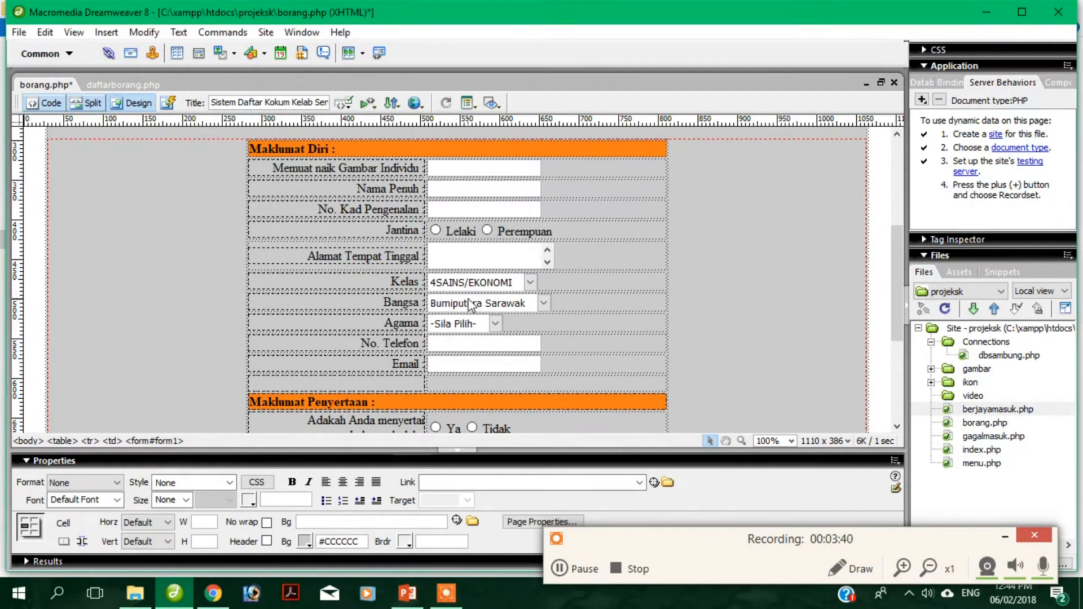
click(422, 483)
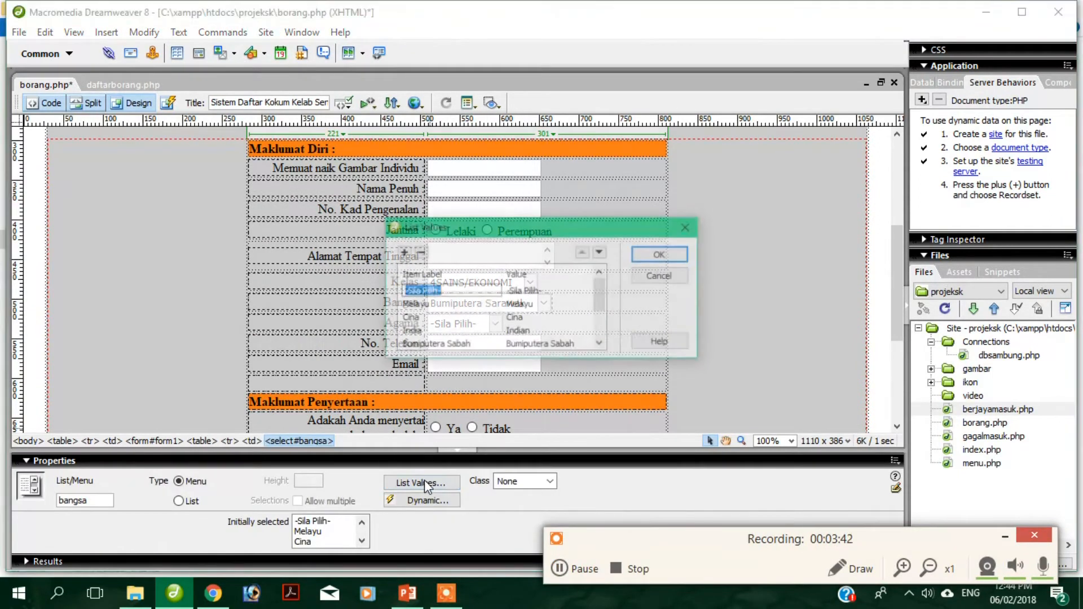
key(Tab)
key(Tab)
key(Tab)
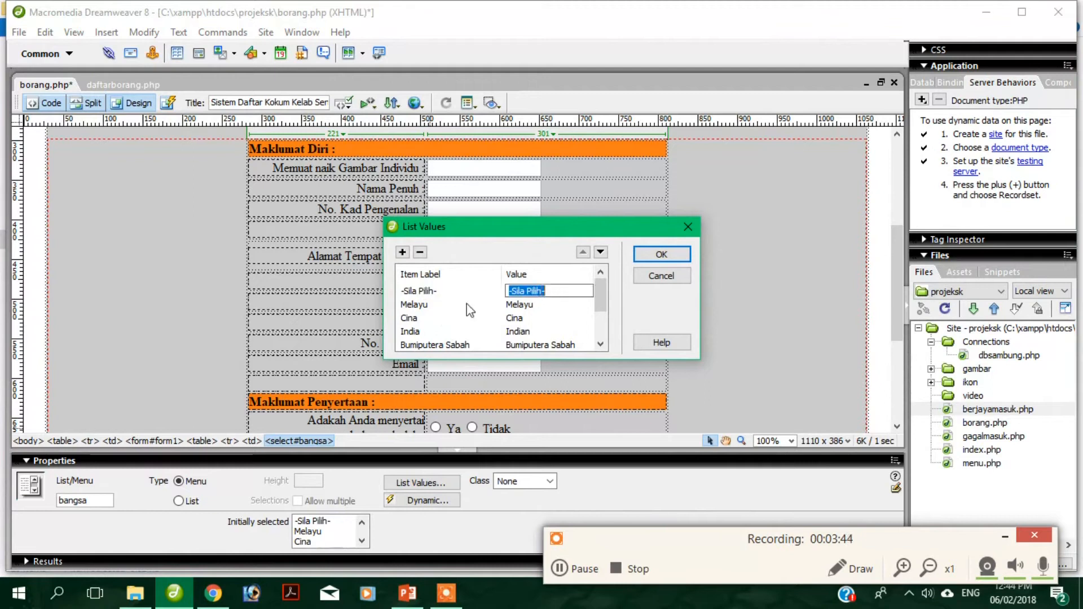
key(Tab)
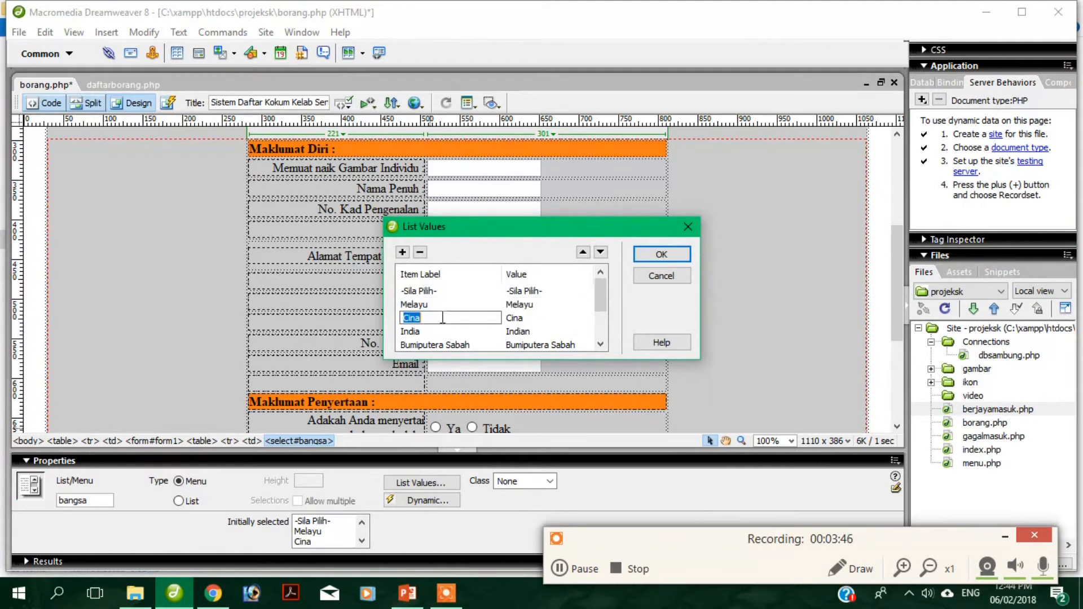
scroll(490, 309, down, 1)
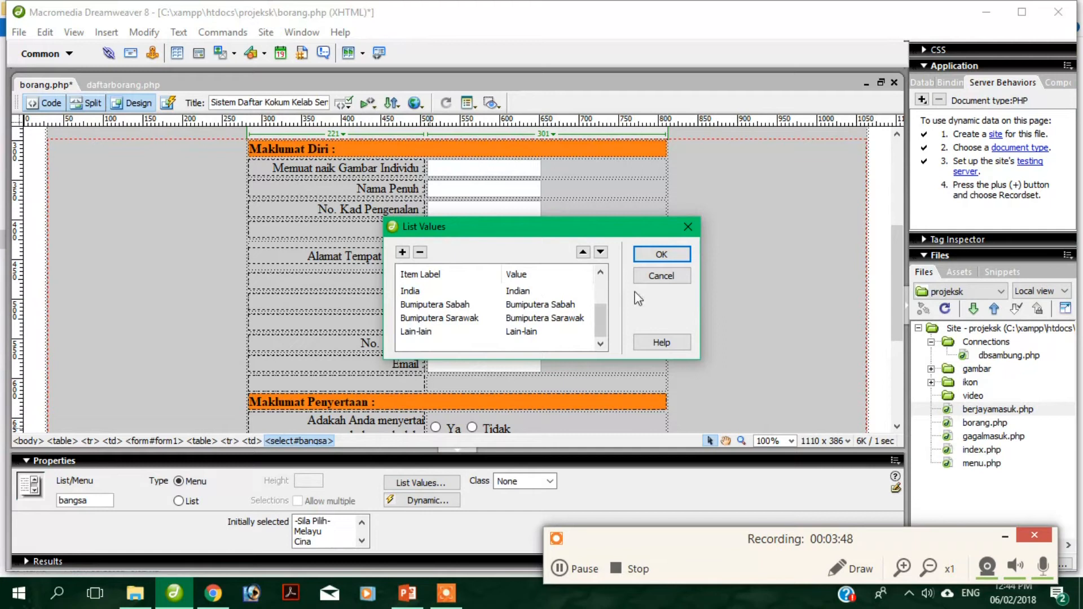
click(658, 255)
Review the list values of the Agama menu
click(451, 330)
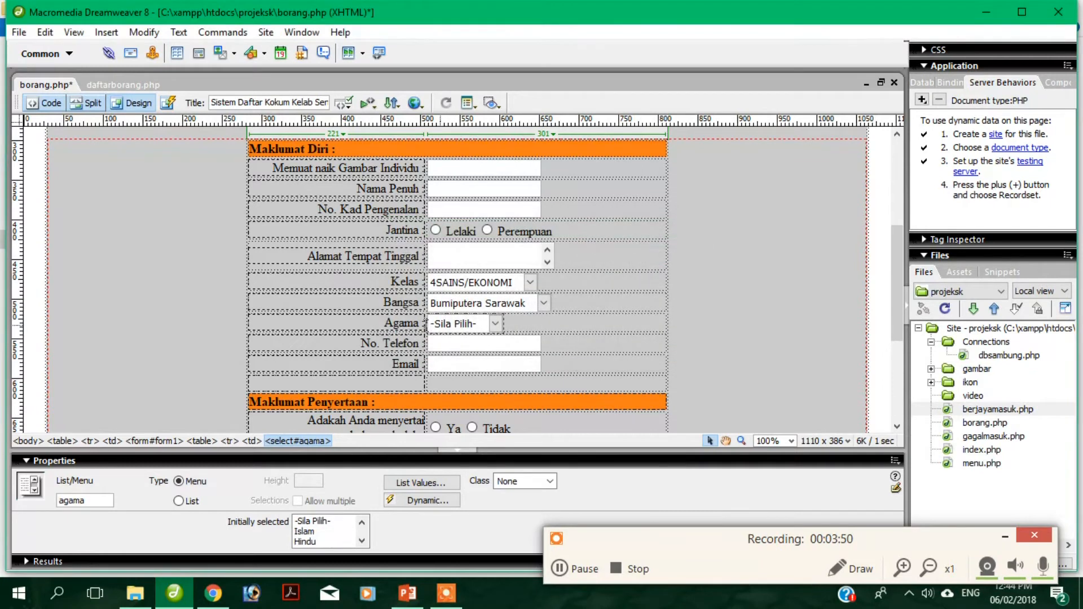
click(430, 484)
click(443, 318)
scroll(439, 327, down, 2)
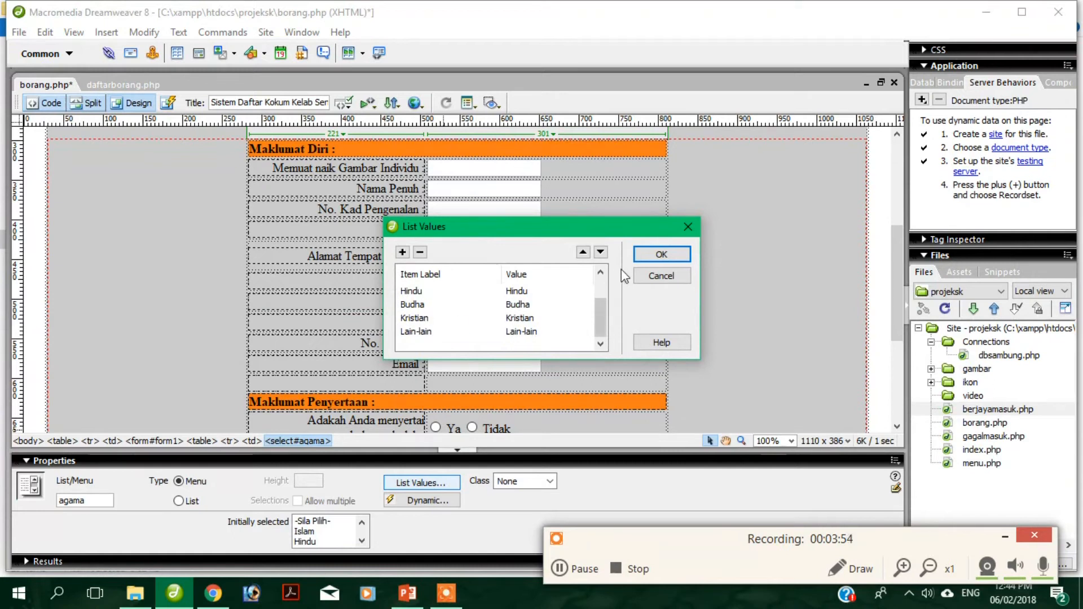
click(661, 255)
click(530, 260)
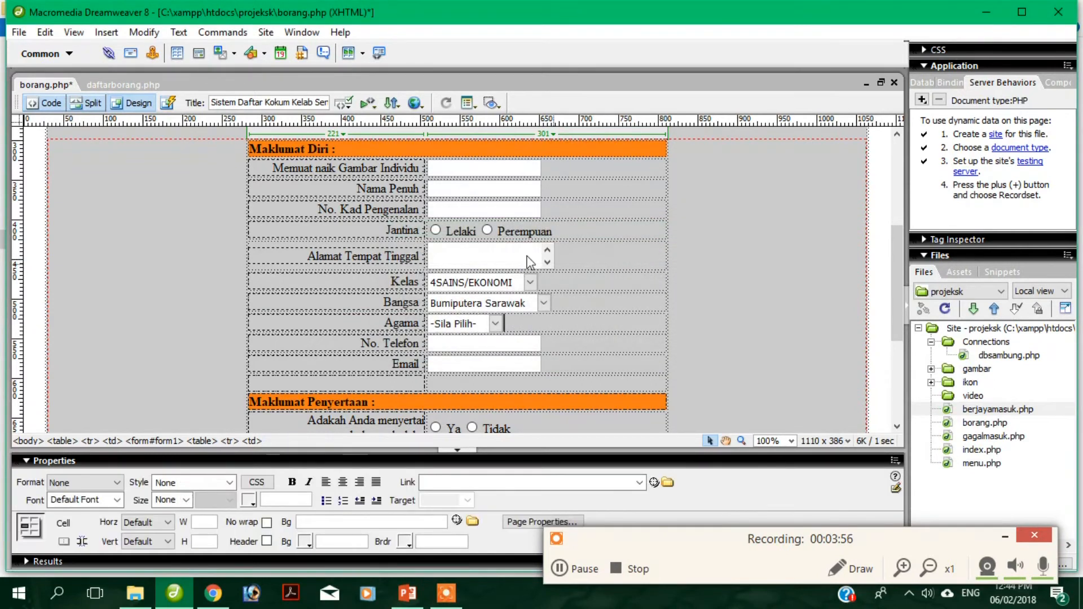
Save the edited borang.php and reload it in Chrome to check the updated form
scroll(517, 262, down, 5)
scroll(516, 261, up, 3)
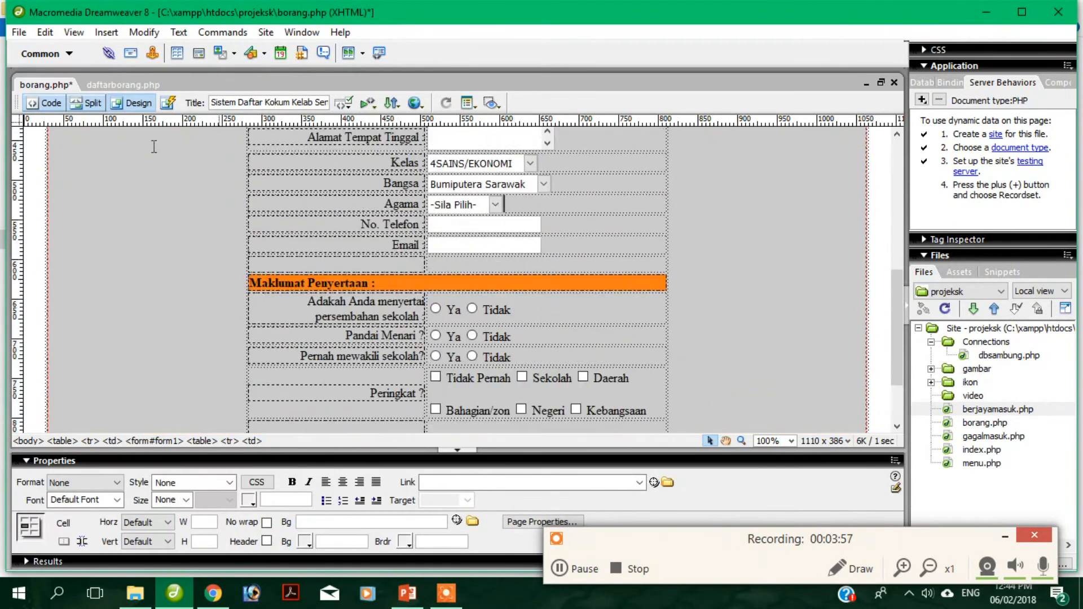
click(415, 103)
right_click(57, 85)
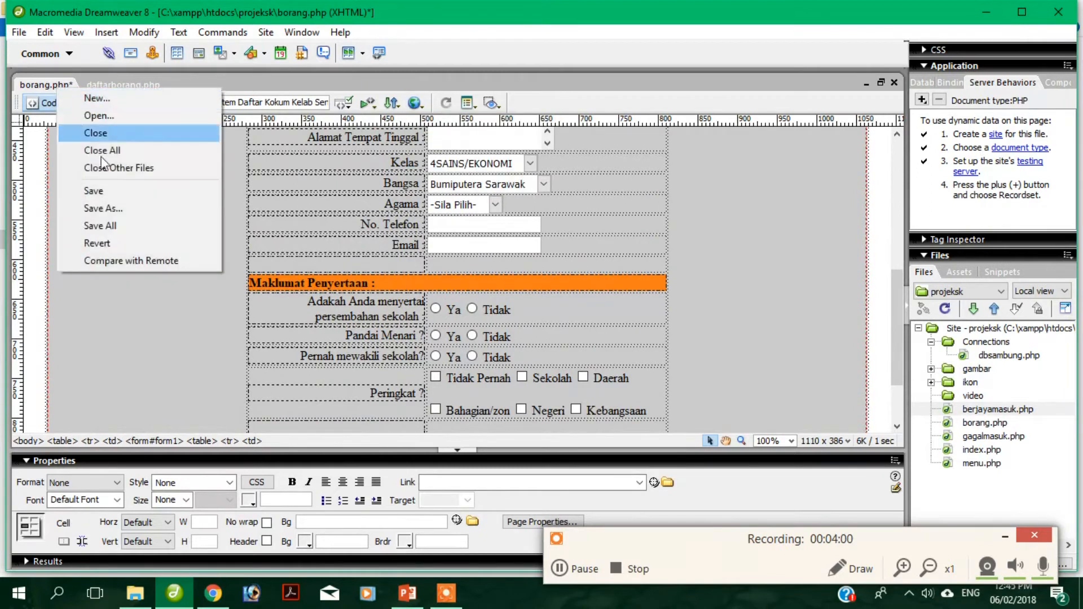
click(91, 186)
click(209, 601)
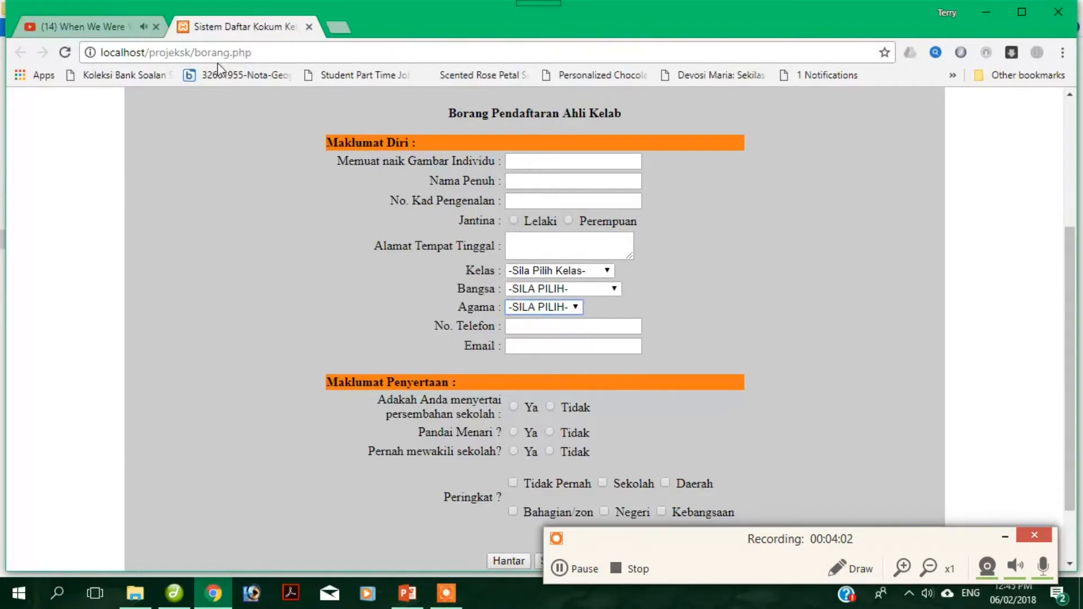
click(249, 52)
click(252, 52)
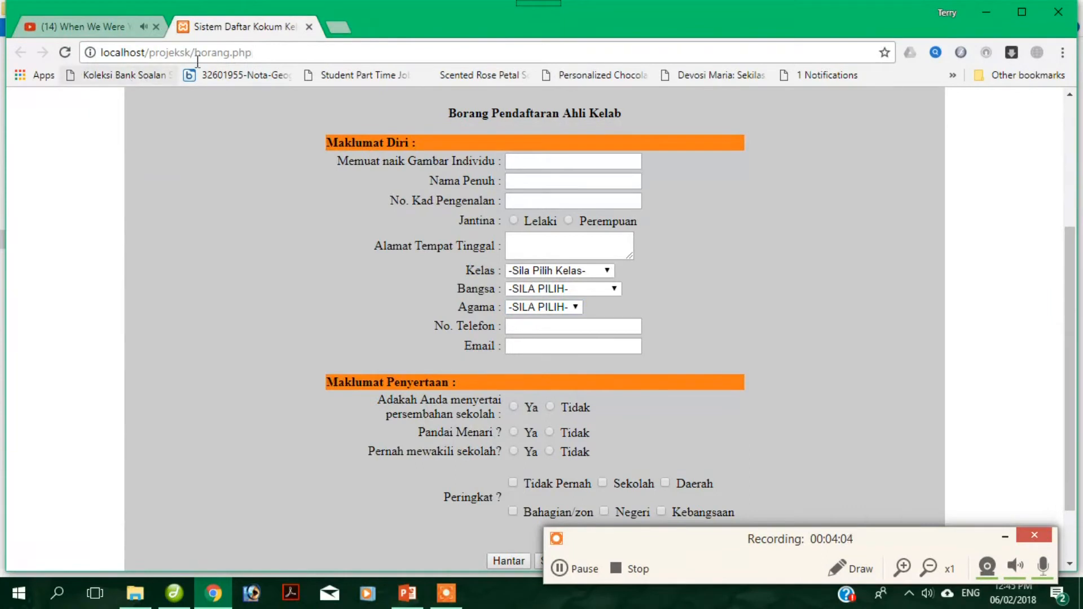
click(67, 59)
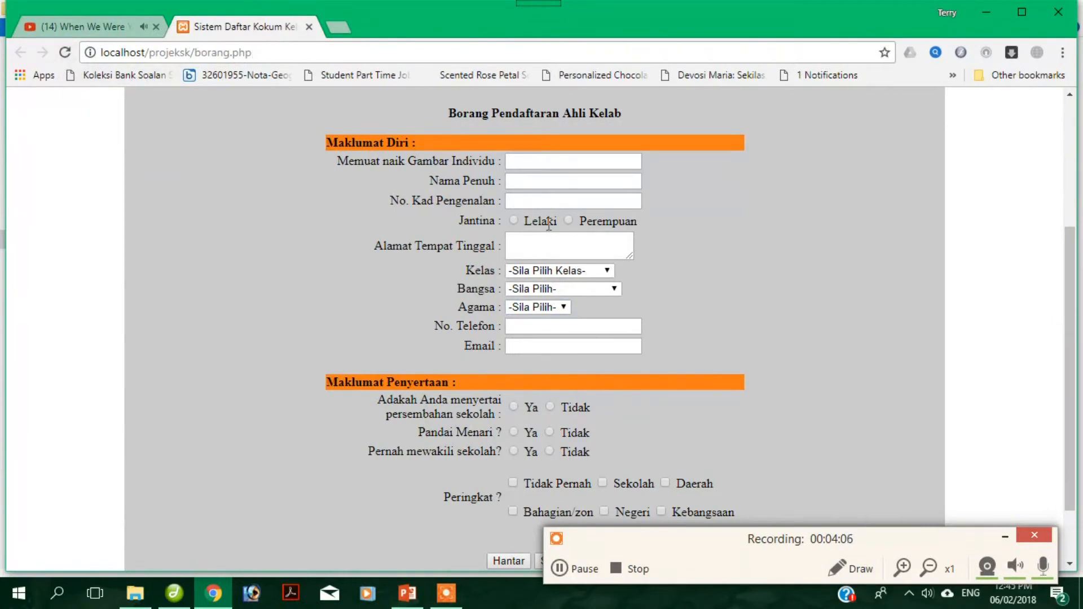
Check the options offered by the Kelas, Bangsa and Agama menus on the form page in the browser
click(571, 273)
click(571, 273)
click(571, 273)
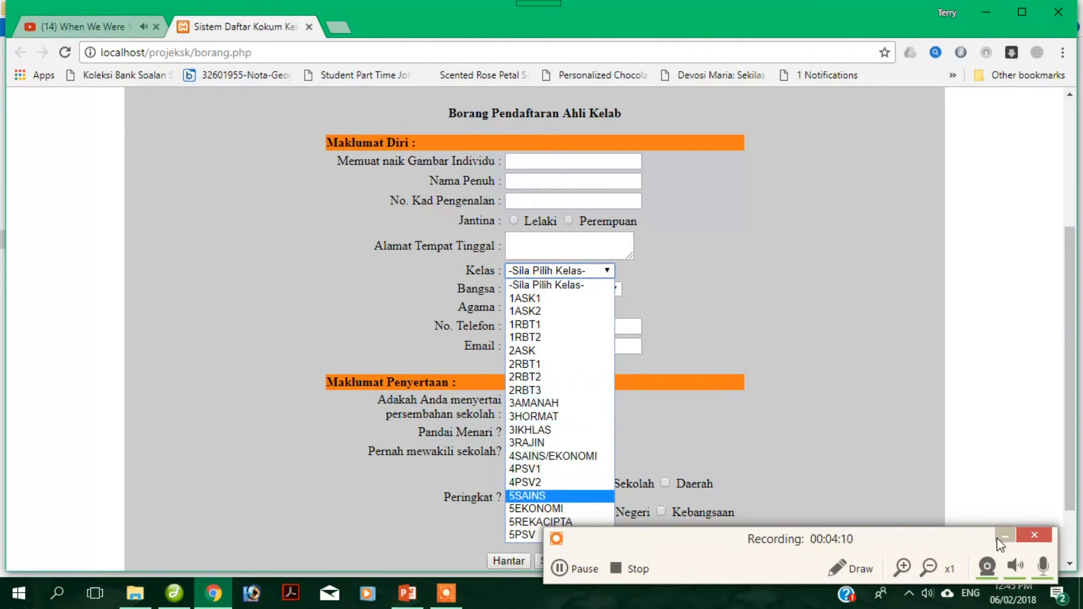
click(1000, 538)
click(568, 271)
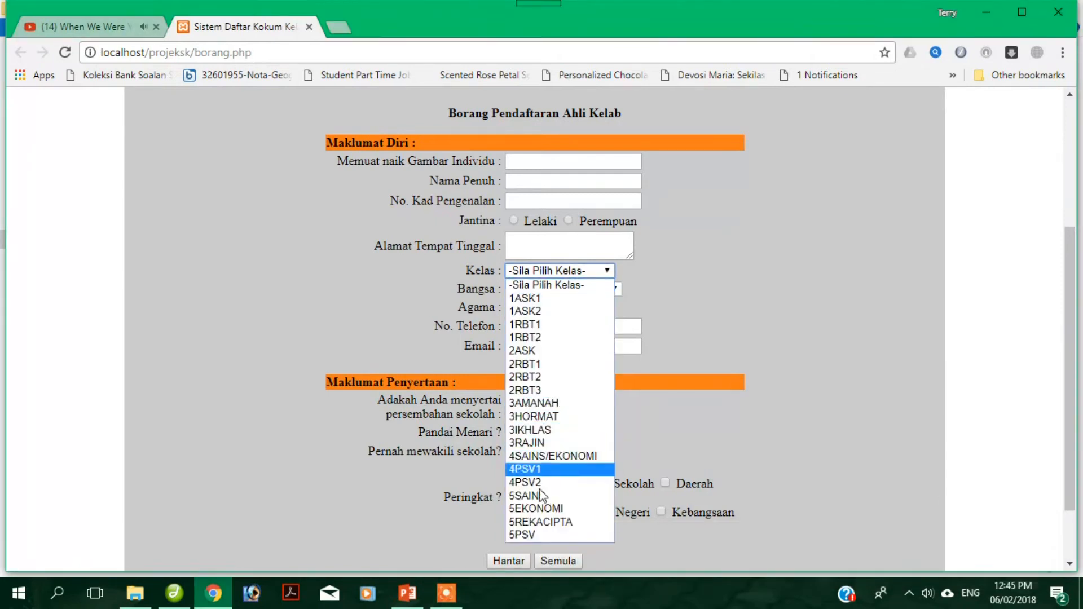
click(685, 298)
click(543, 289)
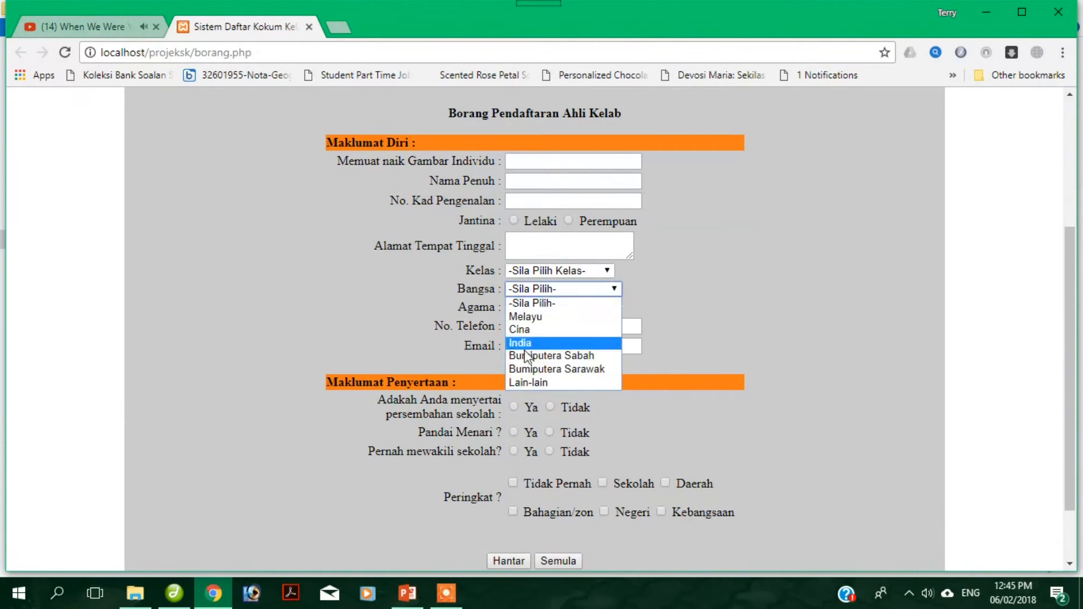
click(709, 326)
click(543, 308)
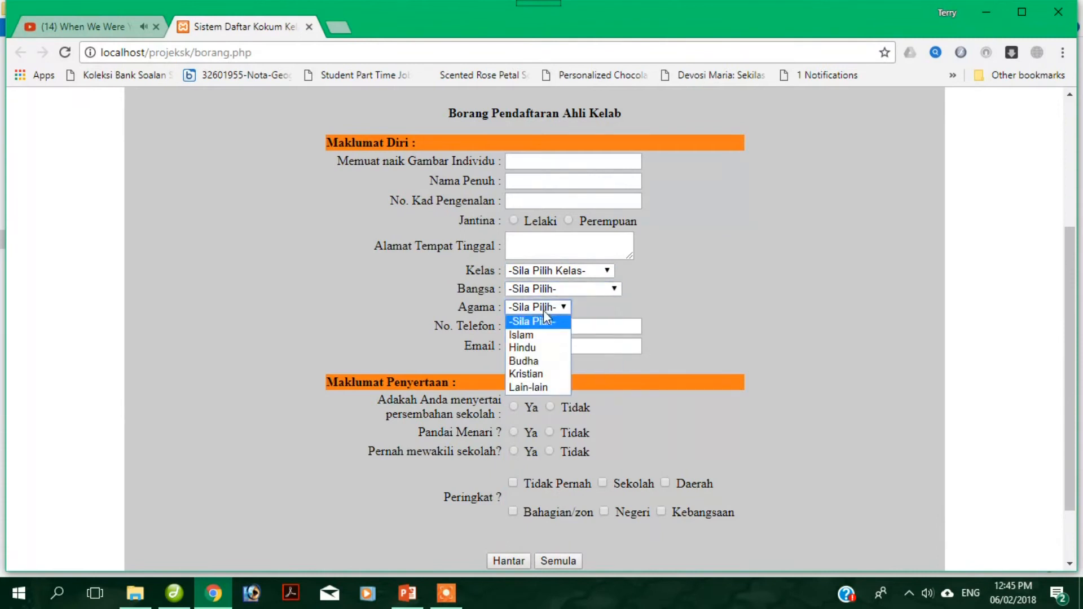
click(745, 292)
Test the Maklumat Diri fields in order from the picture field to Email, selecting Perempuan for Jantina
click(530, 161)
click(530, 181)
click(523, 200)
click(518, 219)
click(569, 221)
click(558, 248)
click(551, 272)
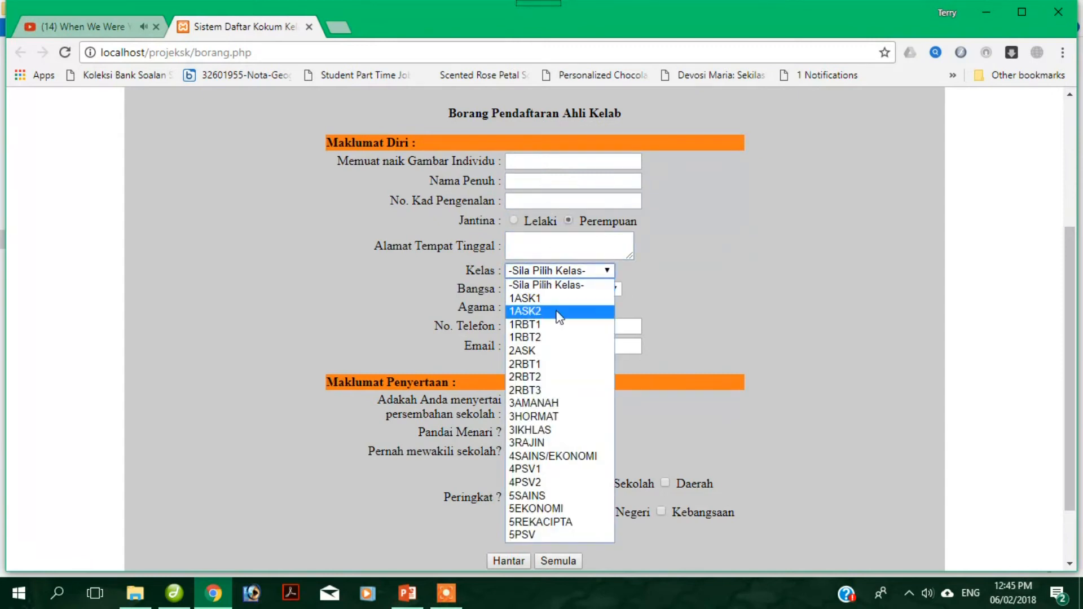
click(549, 308)
click(542, 326)
click(540, 346)
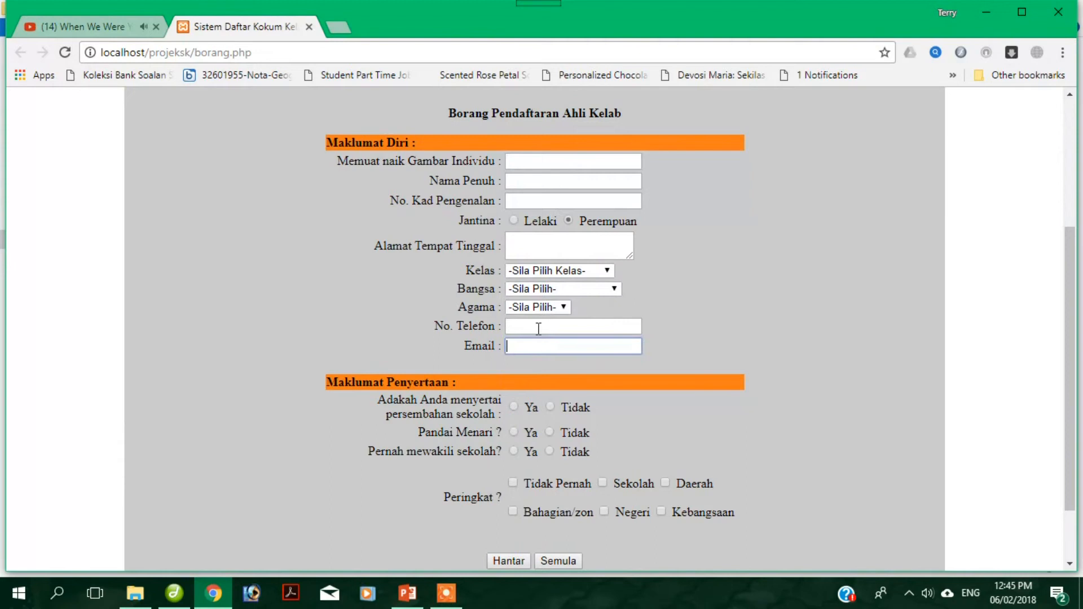
Test the Ya option for joining the school performance and check its effect on the Jantina selection
scroll(541, 332, down, 2)
click(514, 327)
scroll(570, 395, up, 3)
scroll(571, 399, down, 3)
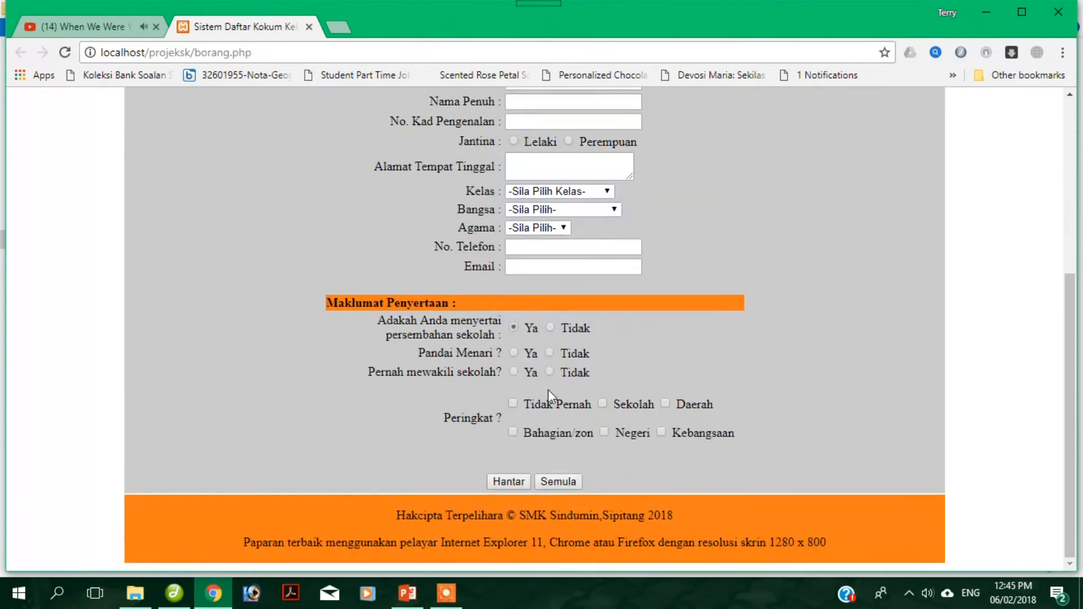
Switch back to borang.php in Dreamweaver and examine the code of the Memuat naik Gambar Individu text field
click(445, 592)
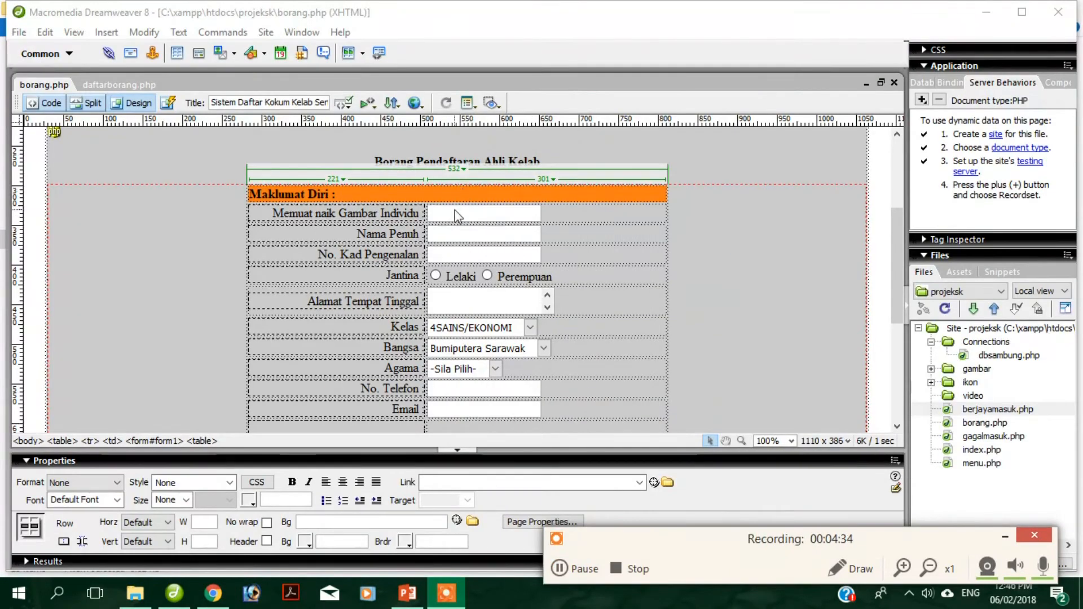
click(476, 216)
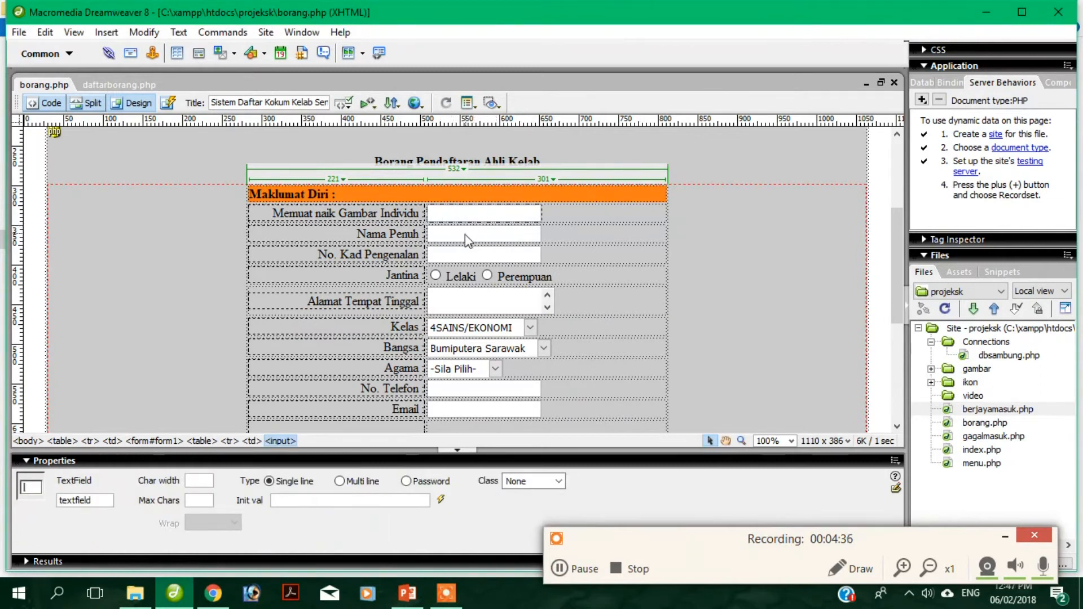
click(37, 106)
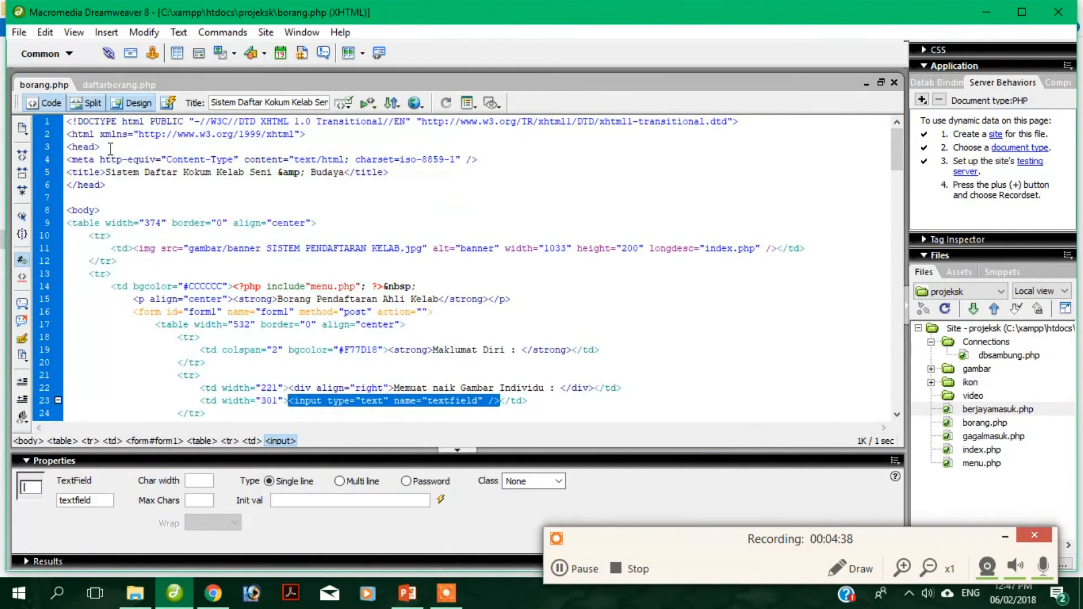
scroll(383, 335, down, 2)
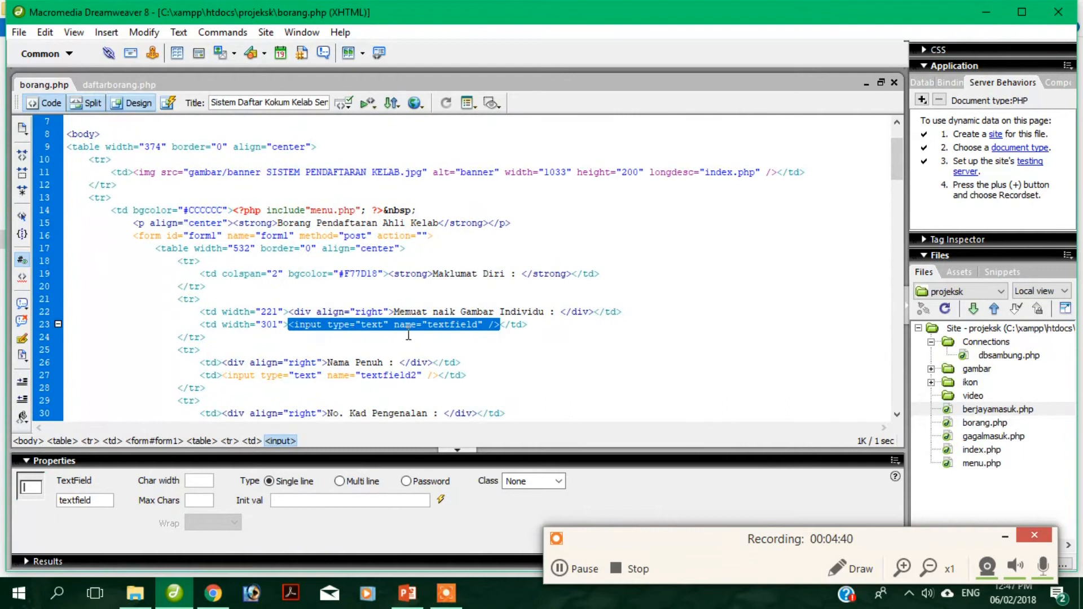
click(384, 334)
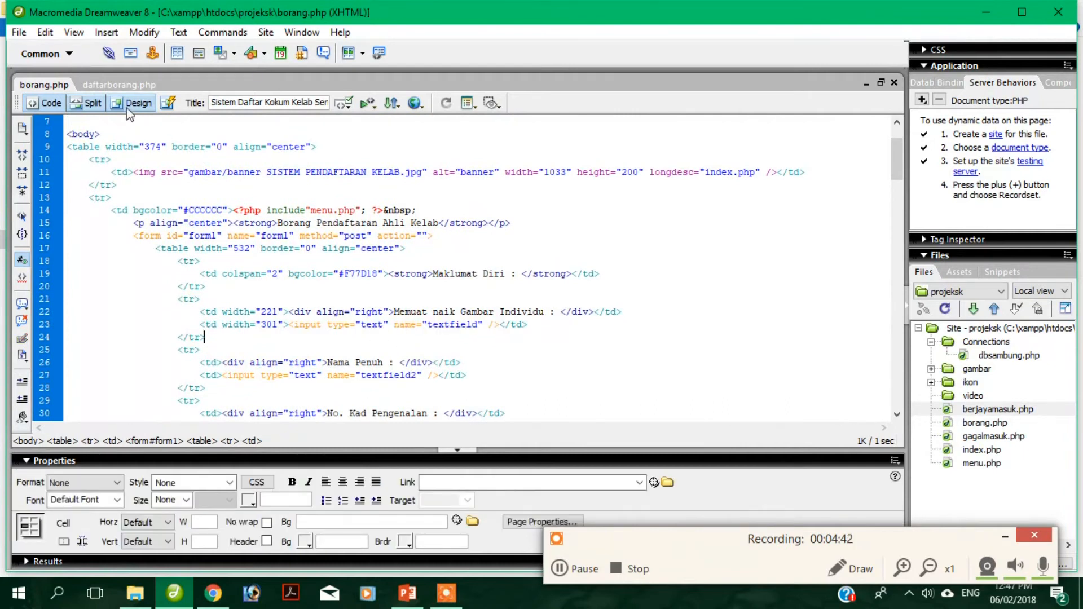
Show code and design together and examine the code of the Nama Penuh, No. Kad Pengenalan, Jantina and Alamat Tempat Tinggal fields
click(92, 103)
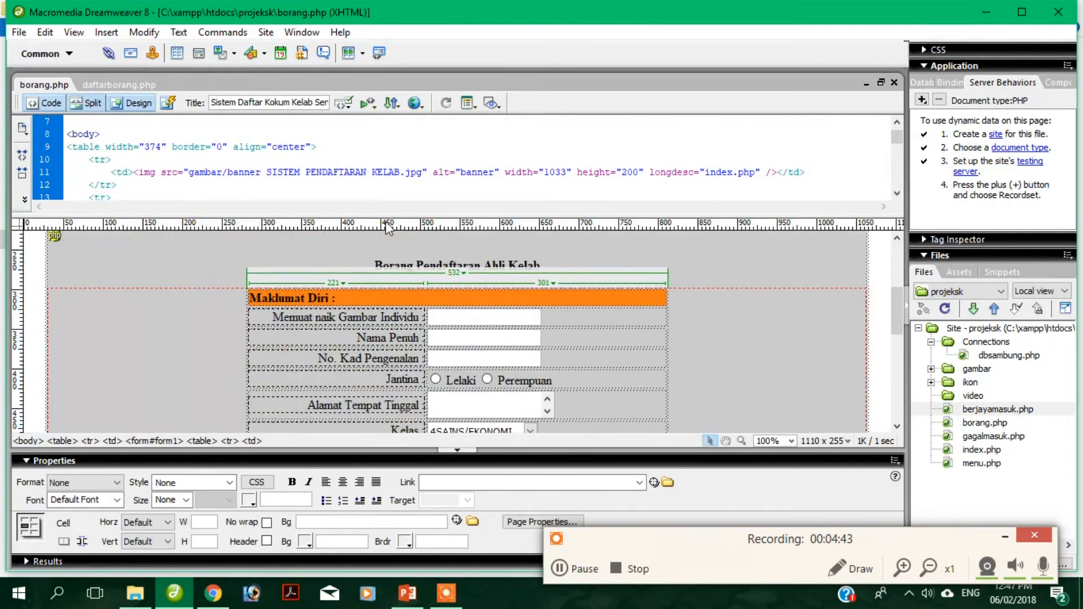
click(444, 337)
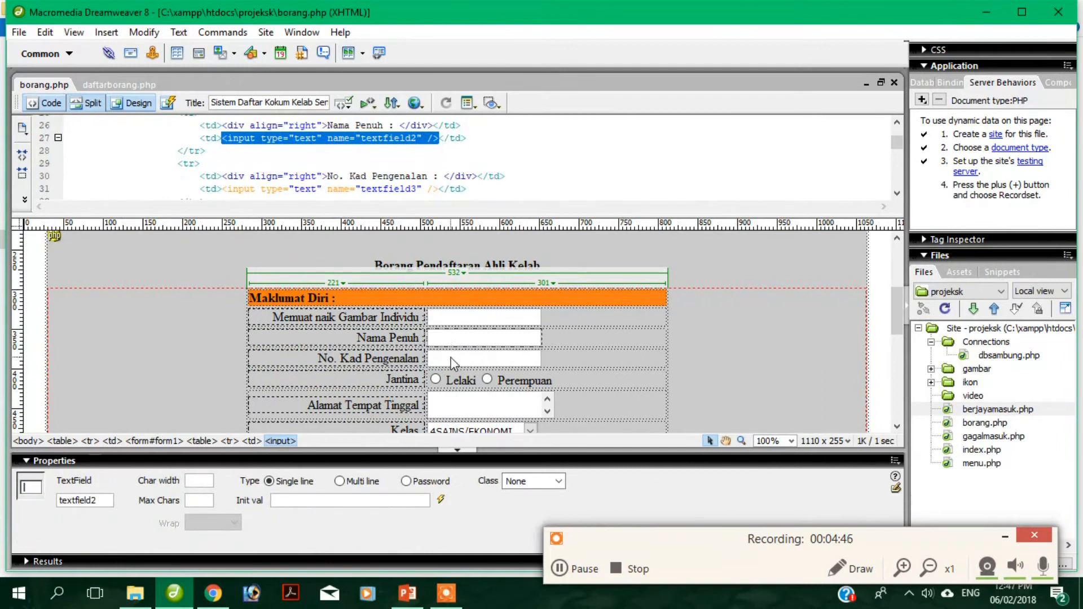
click(451, 359)
scroll(339, 178, down, 1)
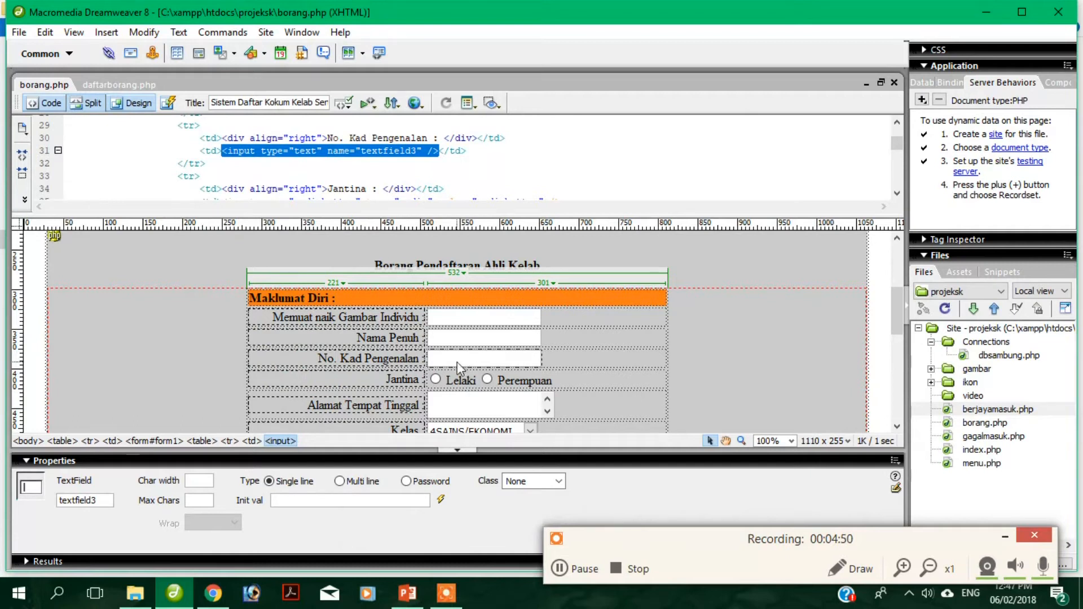
click(437, 381)
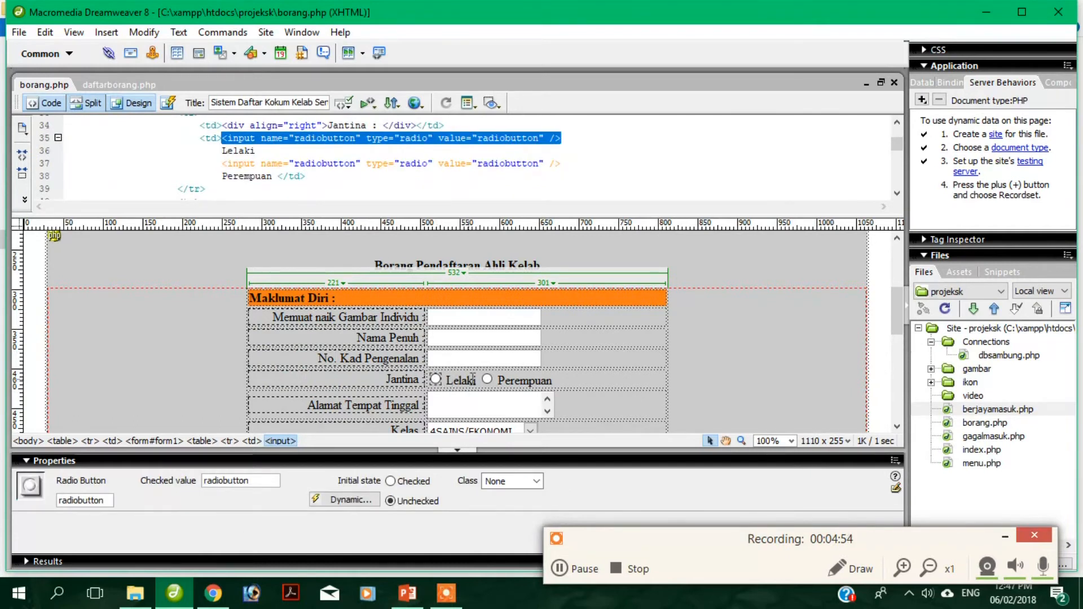
click(488, 382)
scroll(487, 383, down, 3)
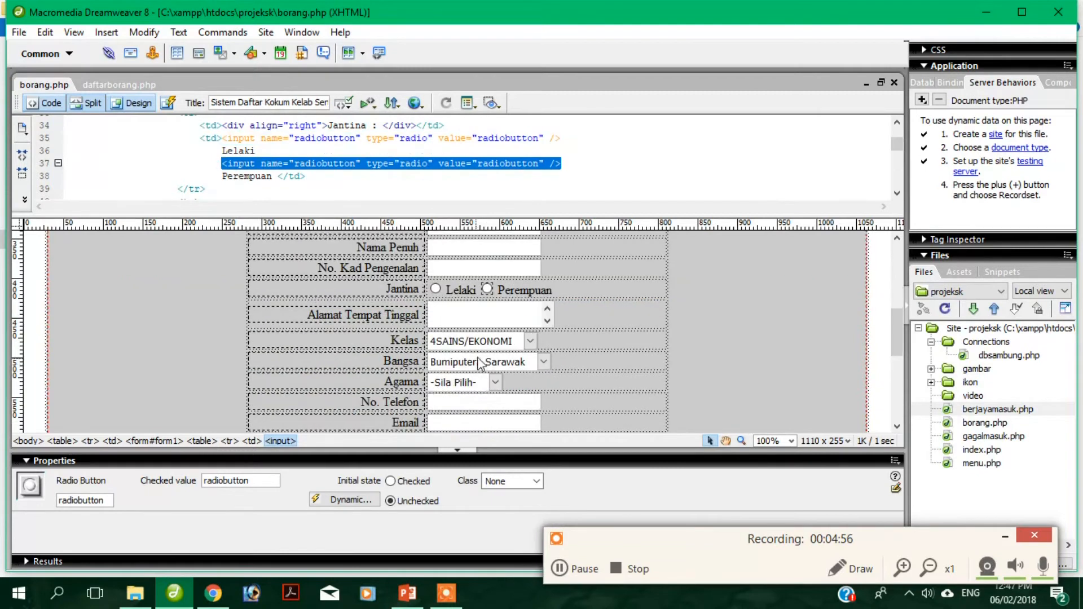
click(481, 316)
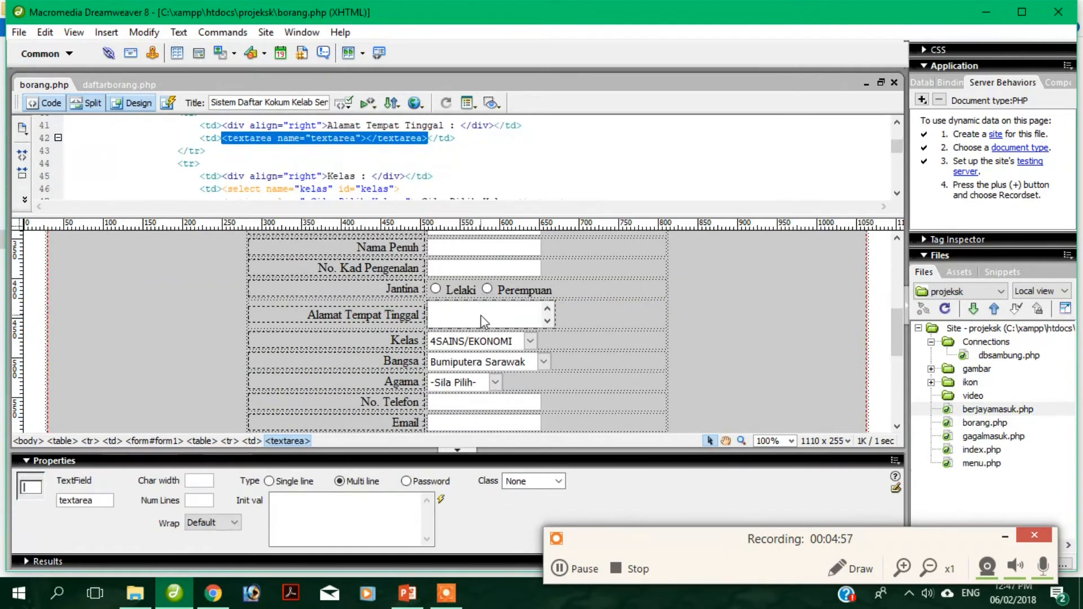
Examine the option code of the Kelas menu from its first to its last entry, enlarging the code area
click(460, 343)
scroll(475, 182, down, 1)
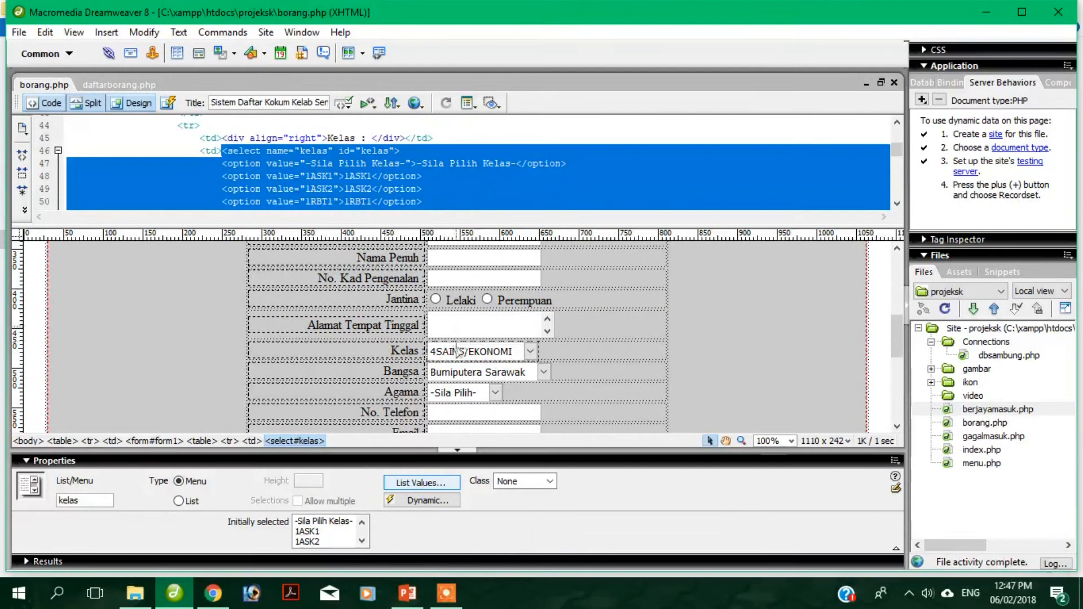
drag(462, 219, 463, 263)
scroll(435, 208, down, 3)
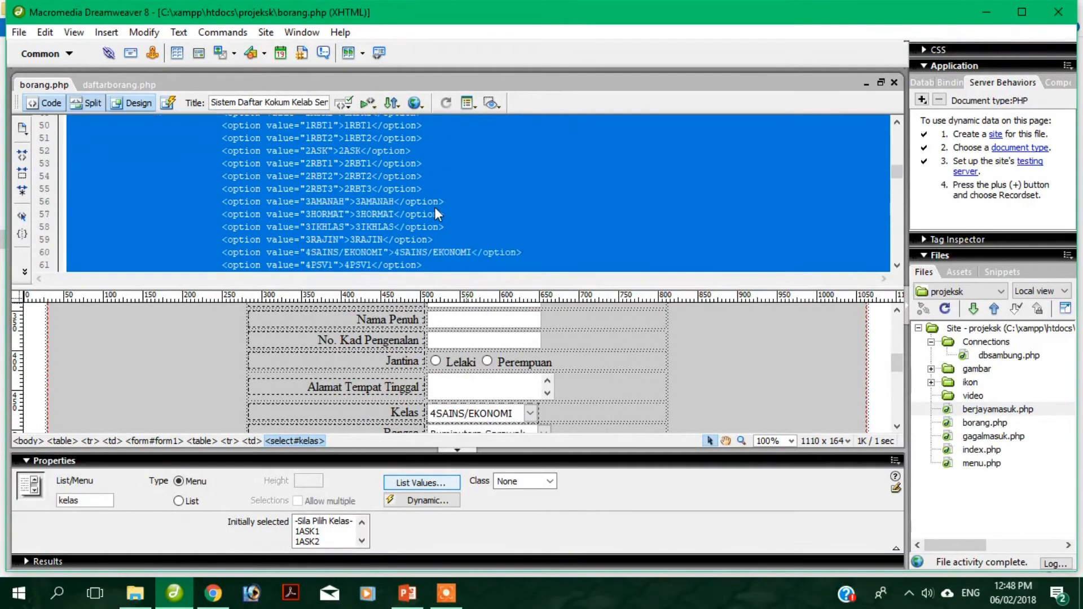
scroll(307, 184, up, 3)
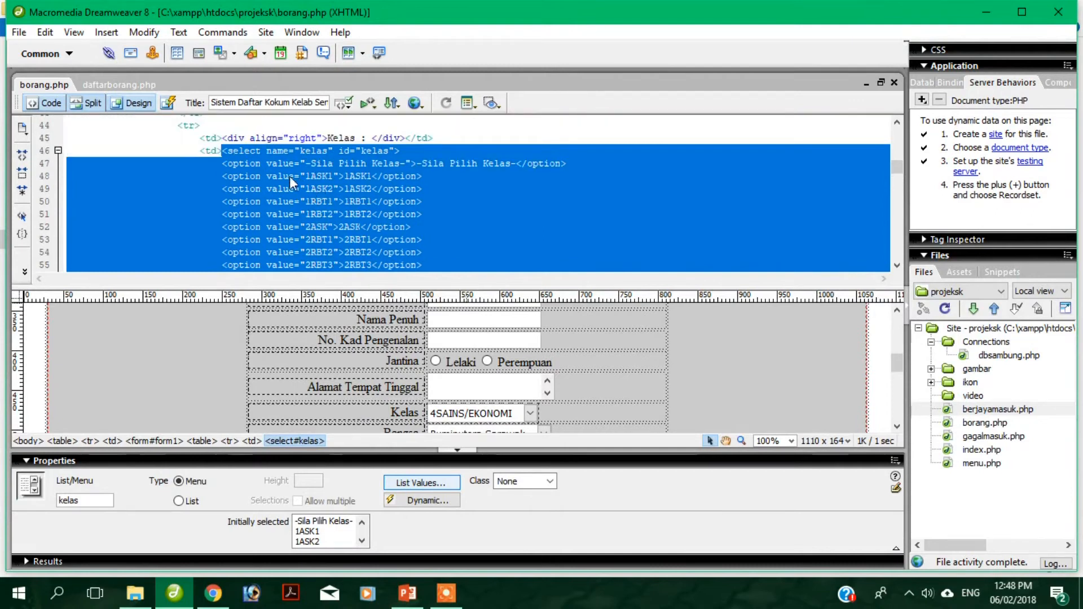
scroll(356, 150, down, 5)
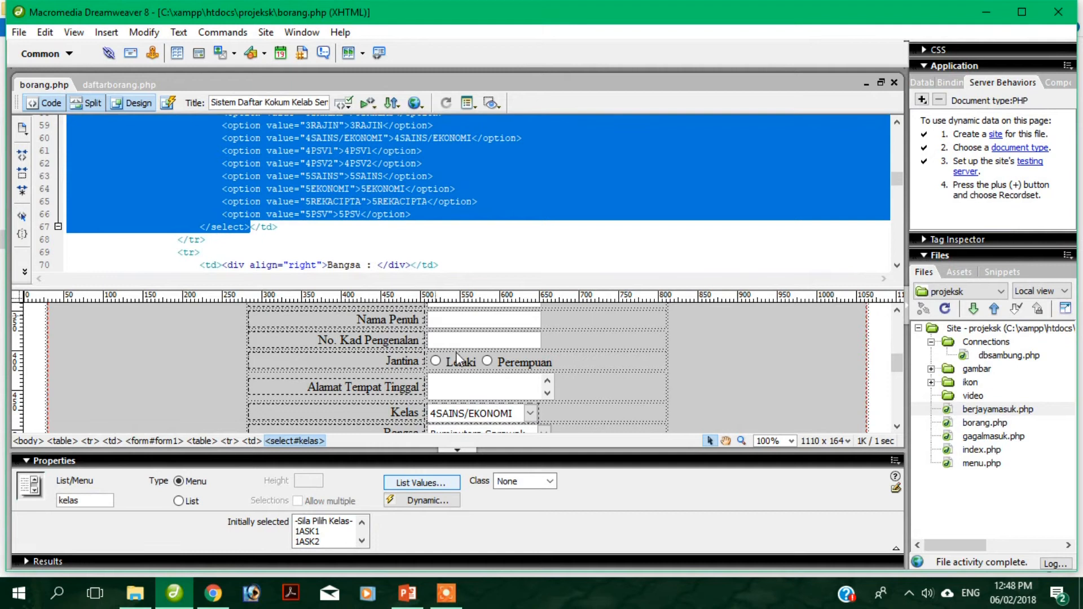
Examine the option code of the Bangsa menu
click(584, 402)
scroll(584, 402, down, 1)
click(513, 389)
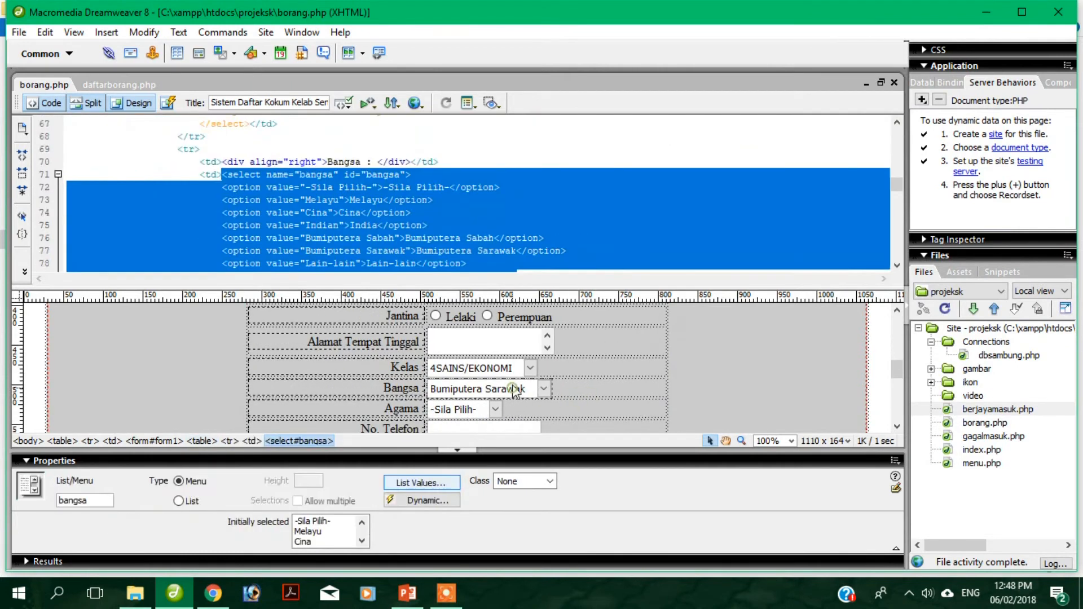
scroll(417, 161, down, 1)
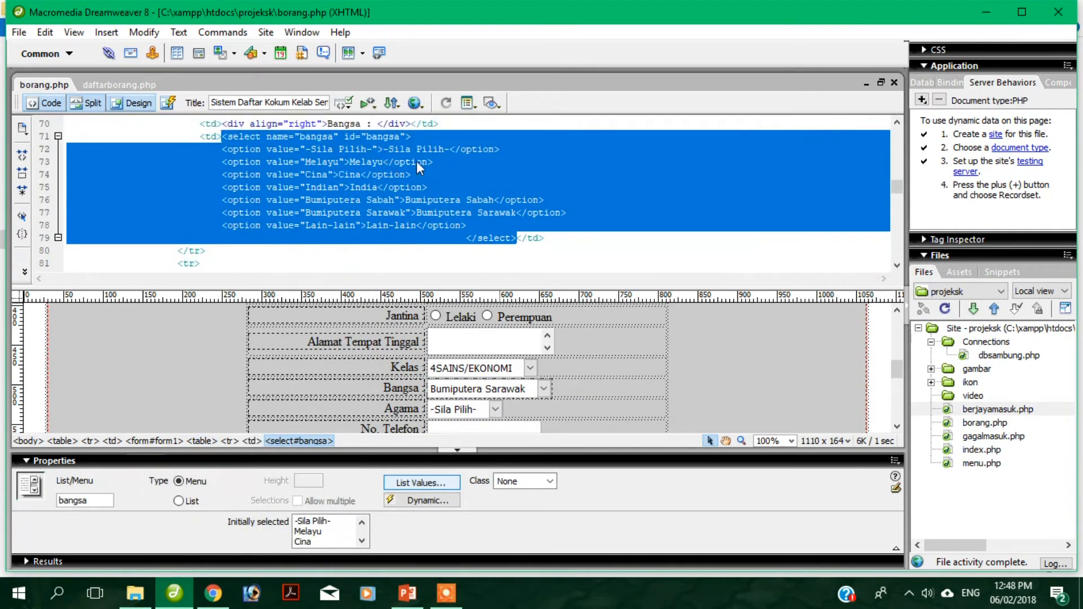
click(571, 235)
Review the remaining form code, from the Agama options through the Peringkat checkboxes to the submit and reset buttons
scroll(570, 236, down, 5)
click(629, 356)
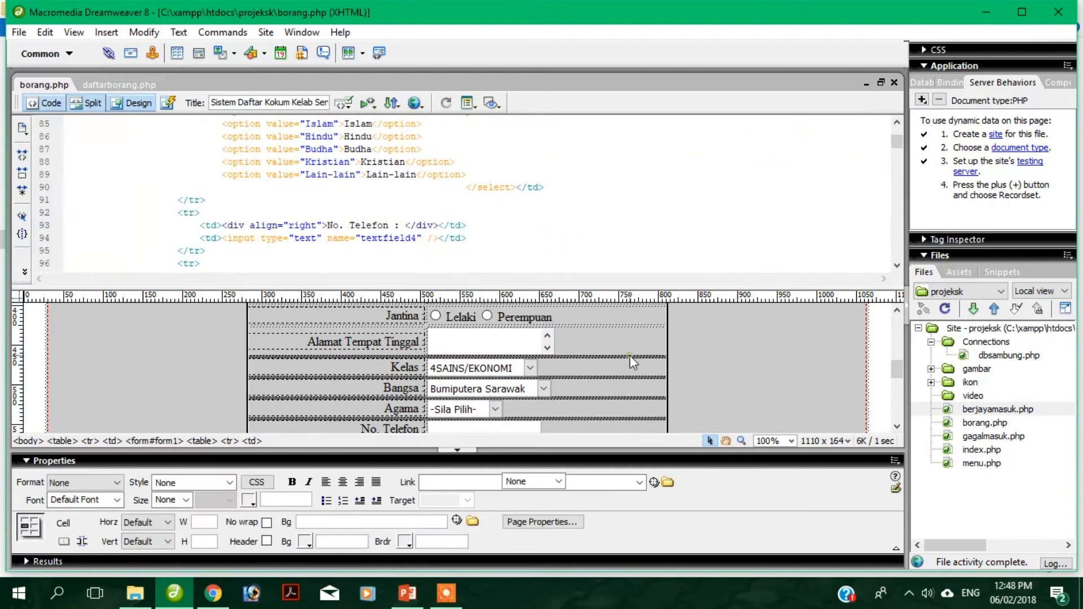
scroll(545, 347, down, 2)
click(542, 345)
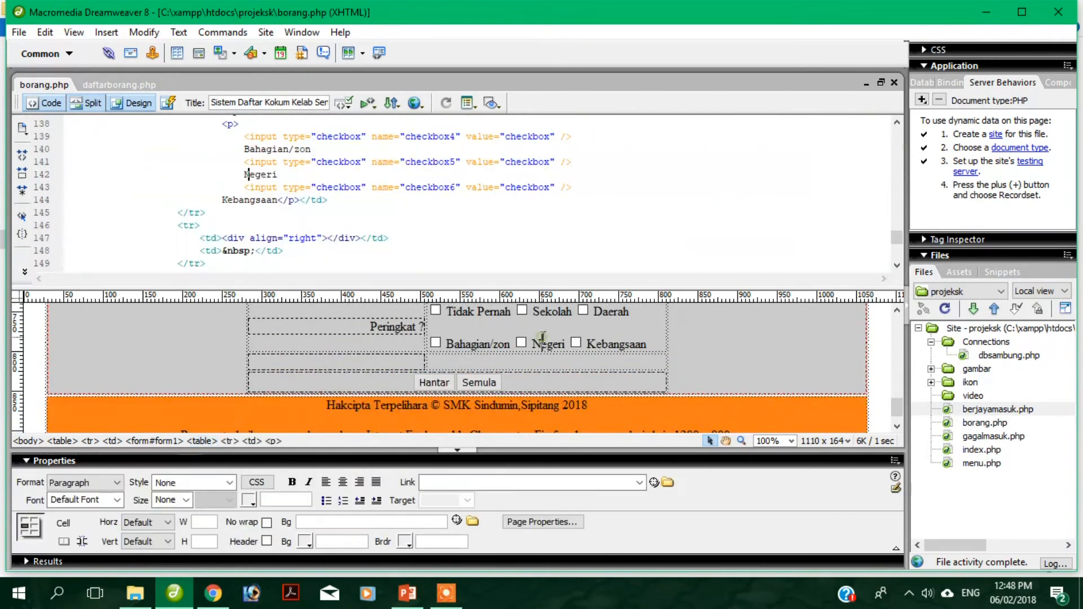
scroll(586, 347, up, 2)
scroll(451, 224, up, 3)
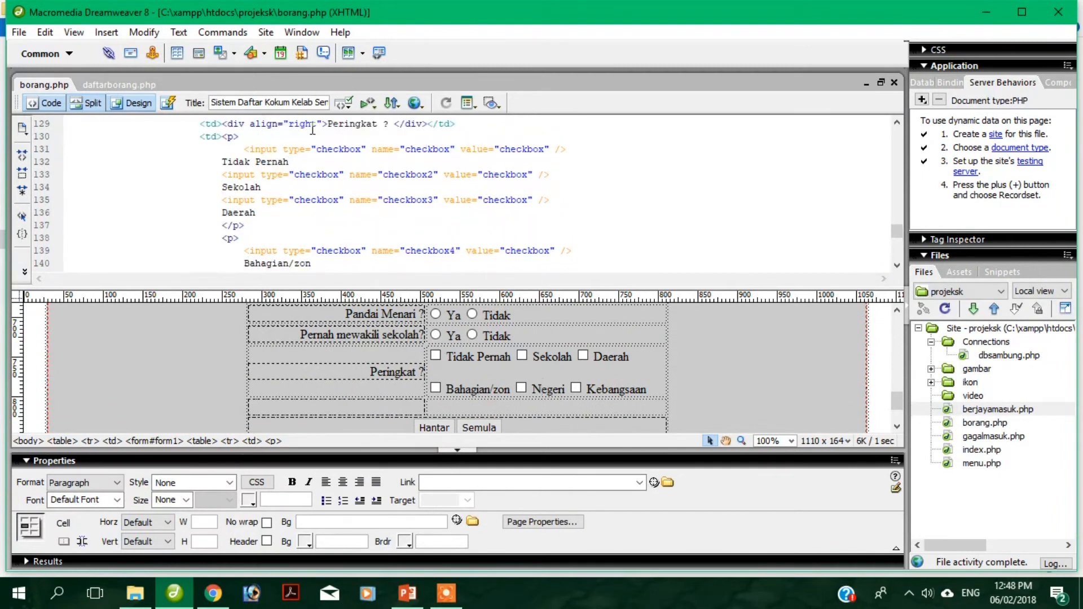
scroll(300, 137, down, 5)
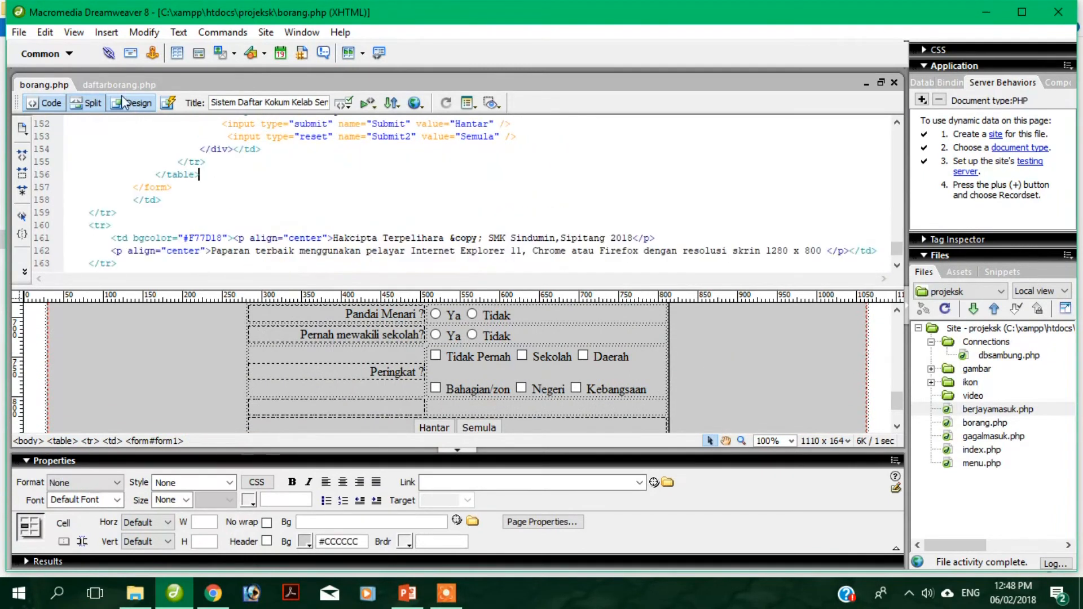
Return to the design-only view and name the Memuat naik Gambar Individu text field gambar
click(146, 106)
scroll(476, 259, up, 10)
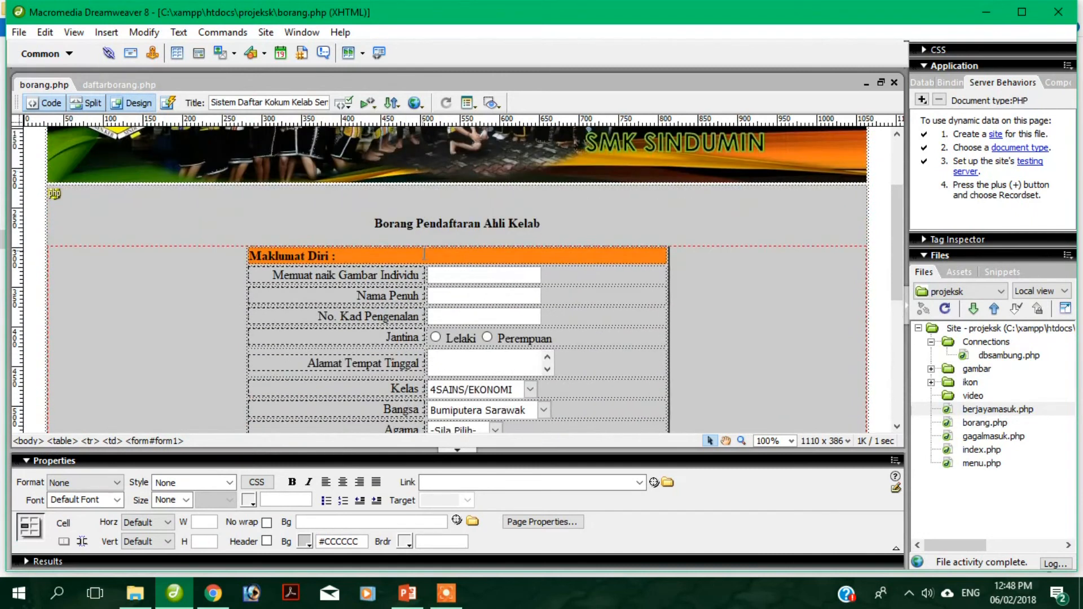
click(454, 284)
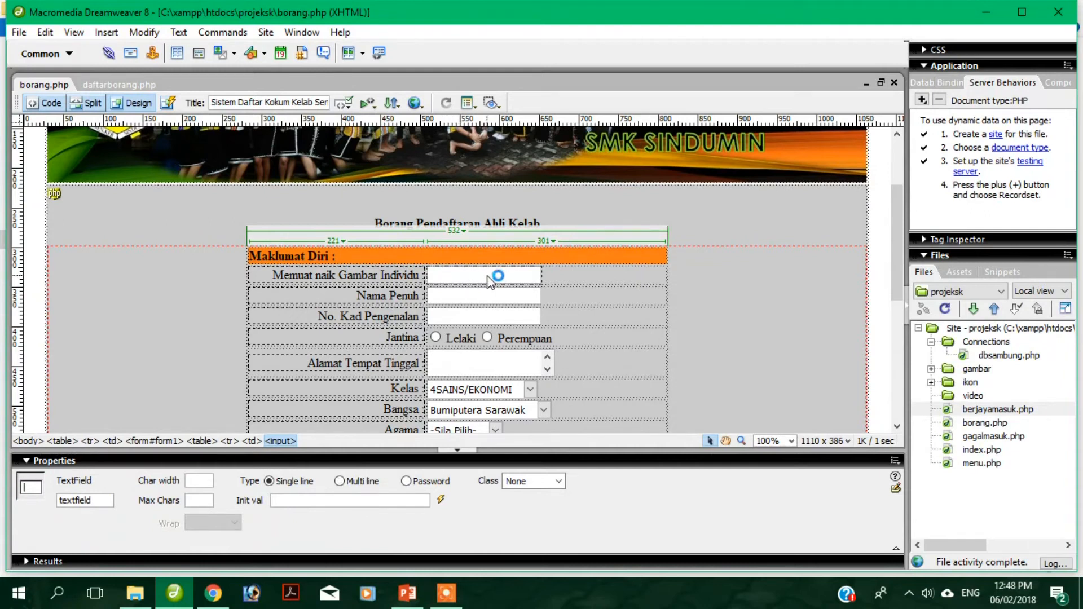
double_click(92, 500)
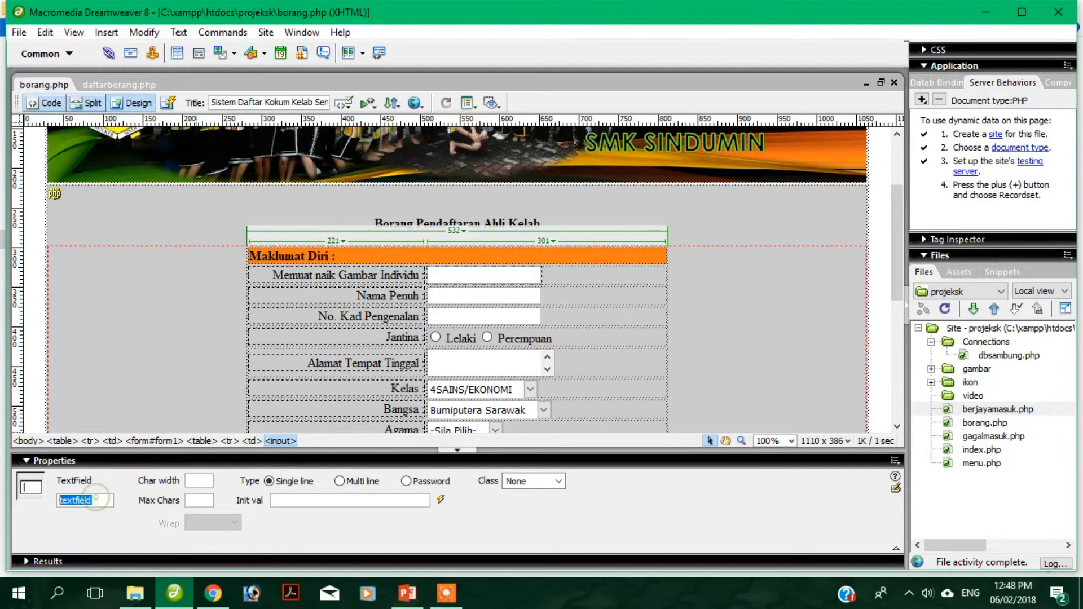
text(gambar)
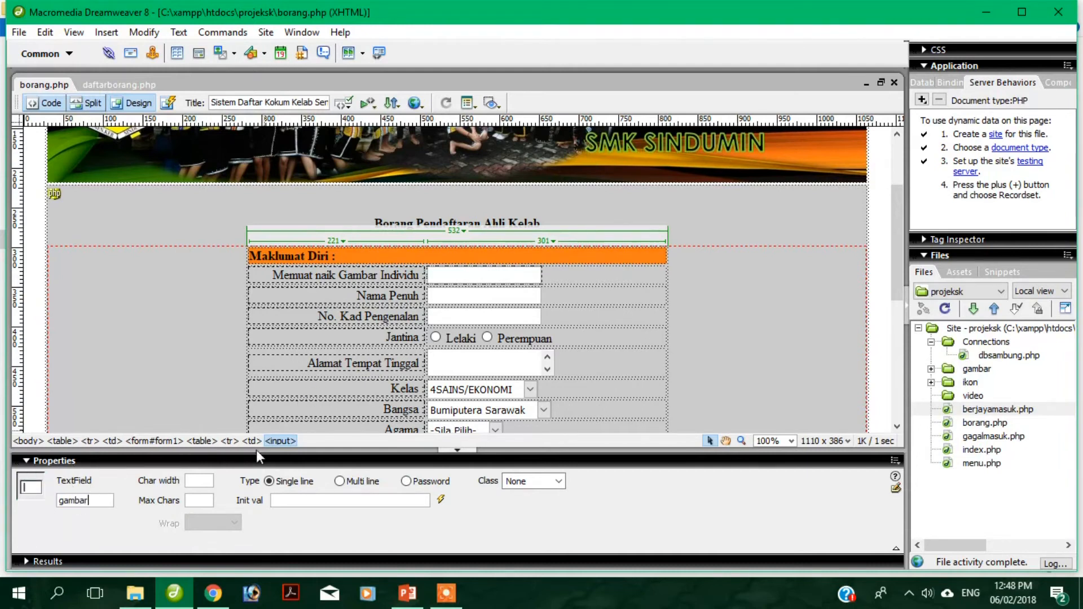
Name the Nama Penuh text field namapenuh
click(452, 297)
double_click(100, 501)
text(na)
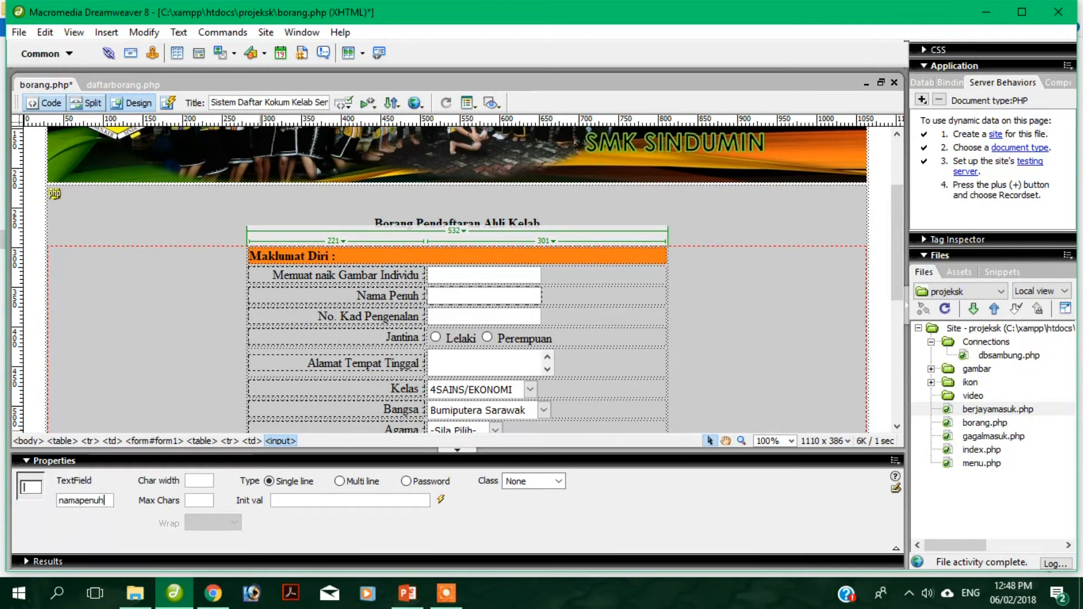
Name the No. Kad Pengenalan text field nokp
click(466, 321)
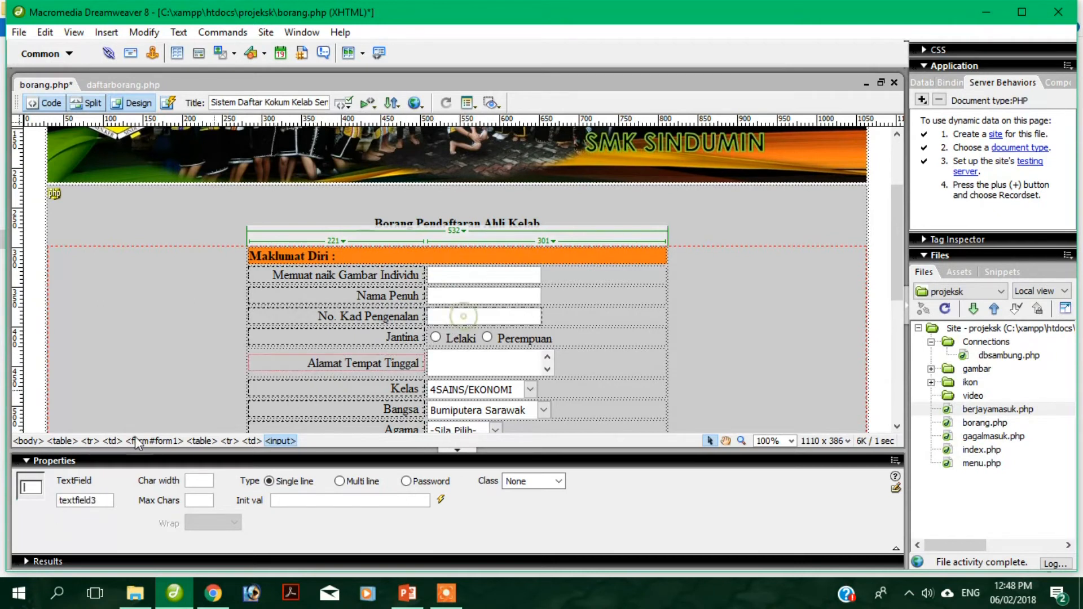
double_click(55, 499)
text(nokp)
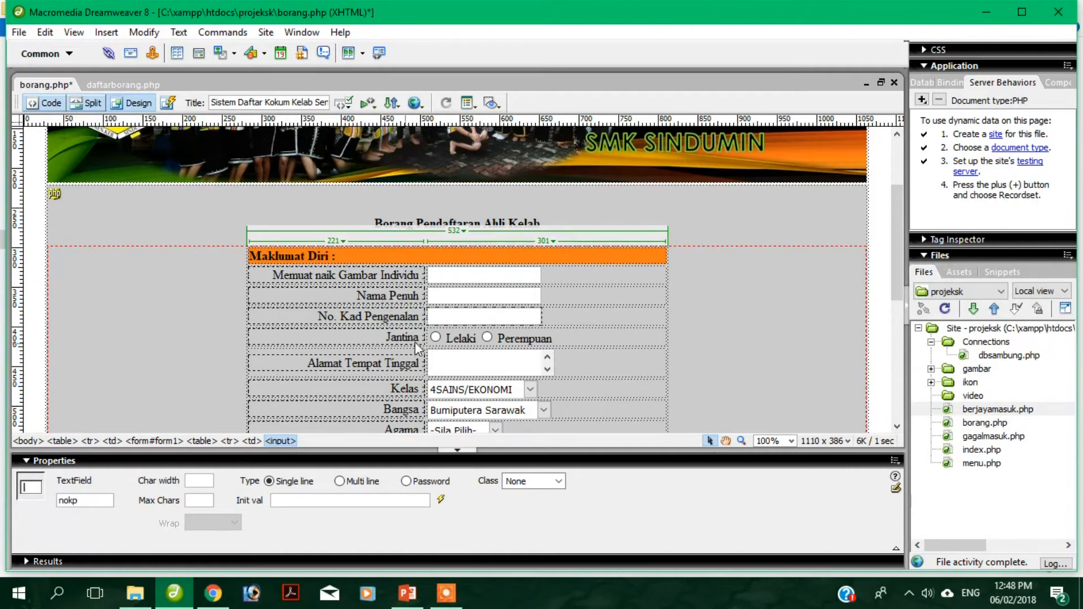
Name the Lelaki radio button in the Jantina row jantina and set its checked value to Lelaki
click(437, 336)
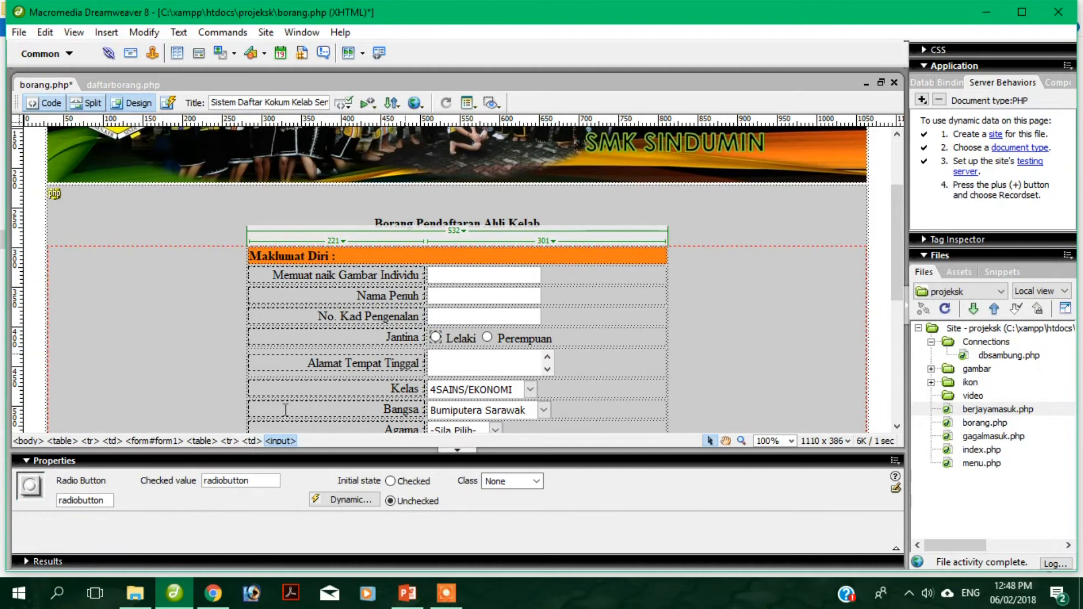
drag(107, 499, 31, 500)
text(jantina)
drag(264, 481, 202, 484)
text(Lelaki)
Name the Perempuan radio button jantina and set its checked value to Perempuan
click(487, 338)
double_click(105, 500)
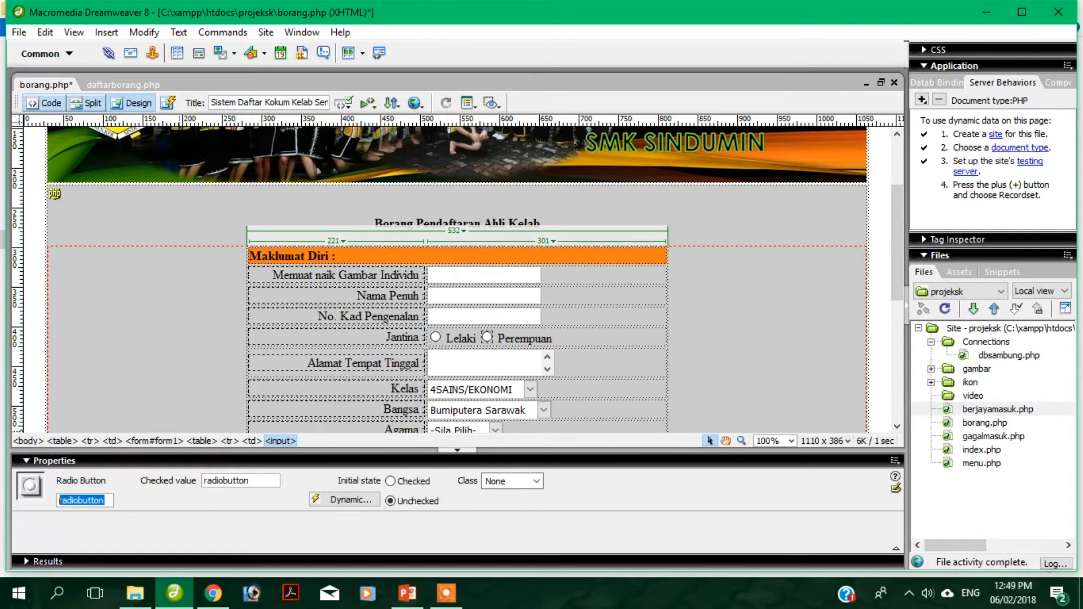
text(jantina)
double_click(266, 479)
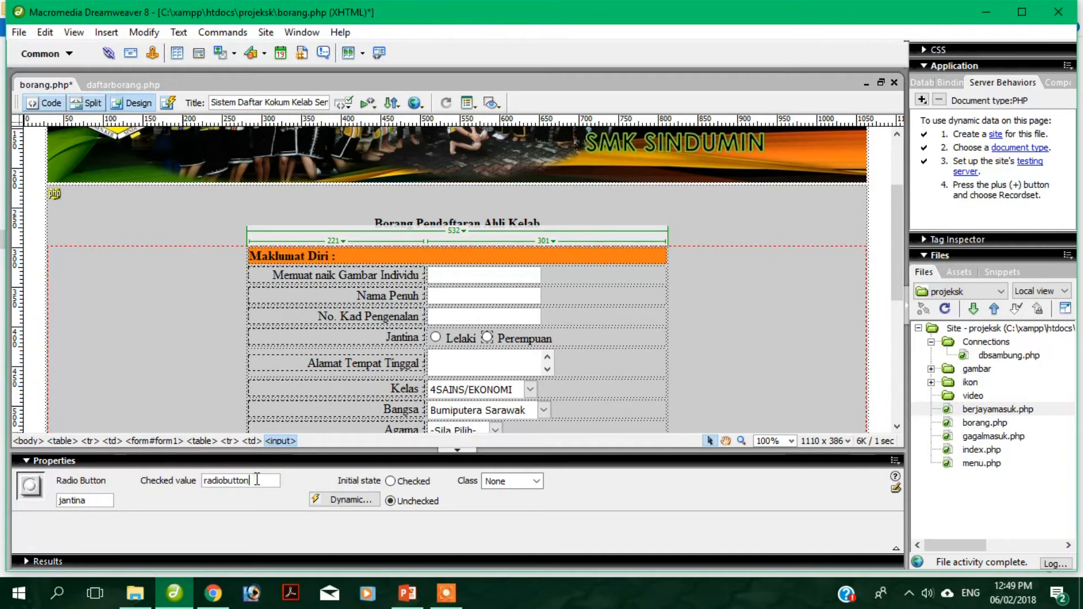
text(Ppere)
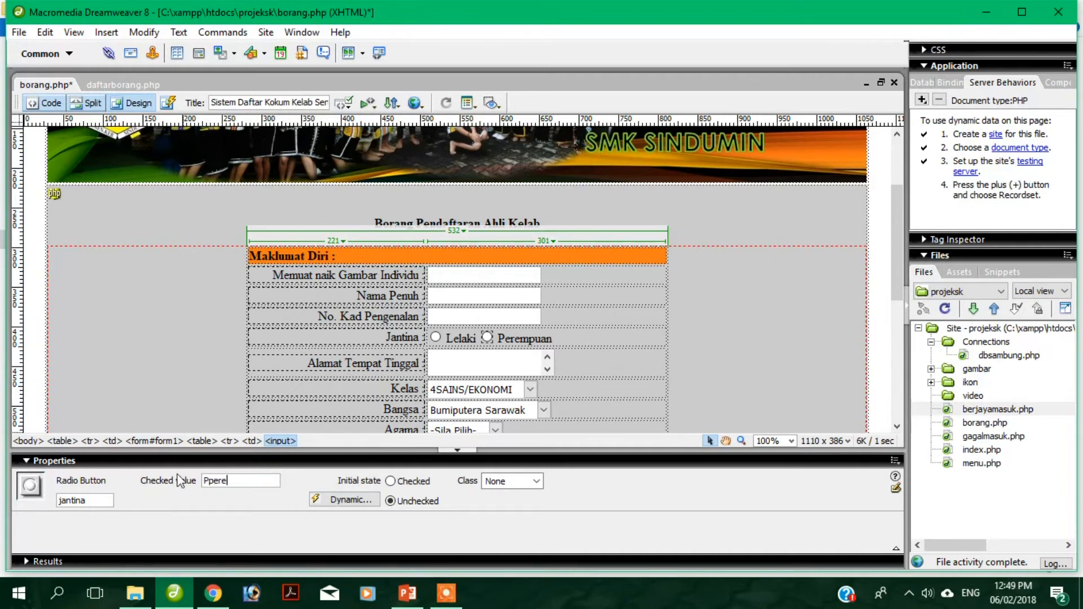
text(erempuan)
Name the Alamat Tempat Tinggal text area alamat
click(449, 368)
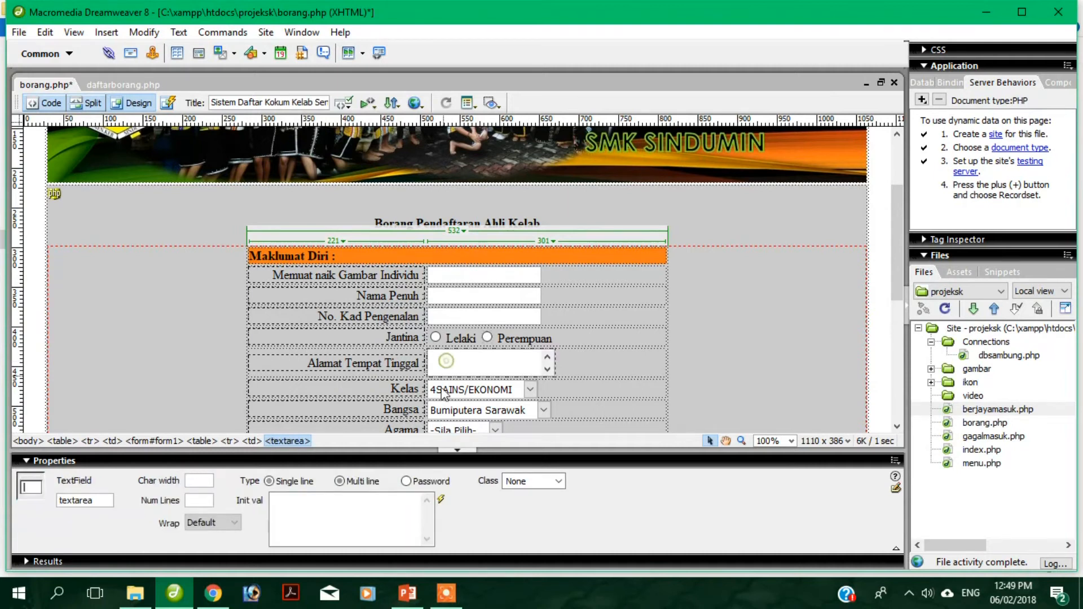
click(446, 595)
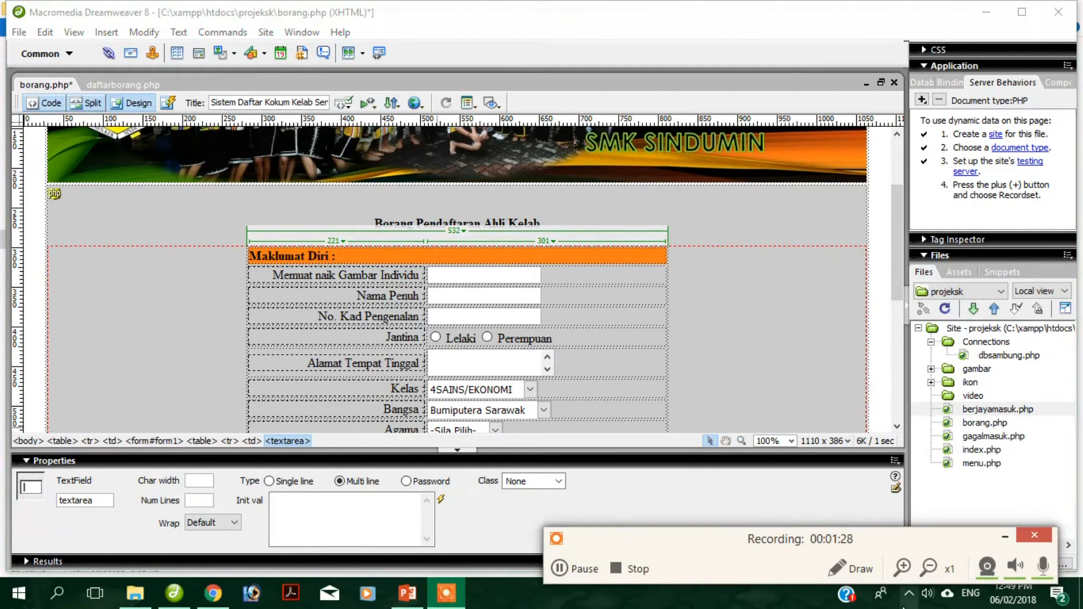
click(1003, 536)
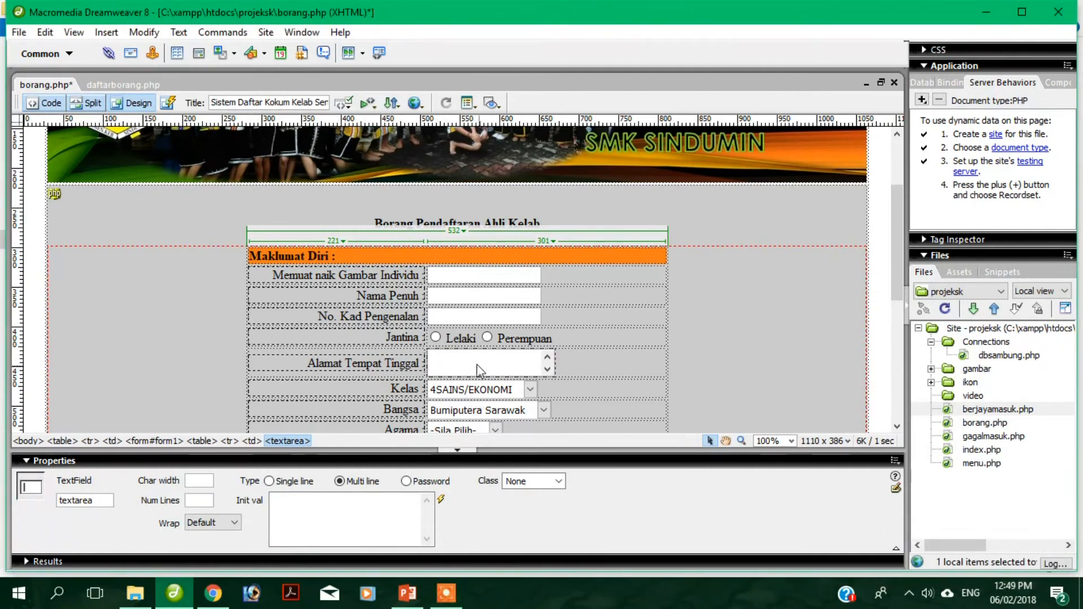
double_click(100, 501)
text(alamat)
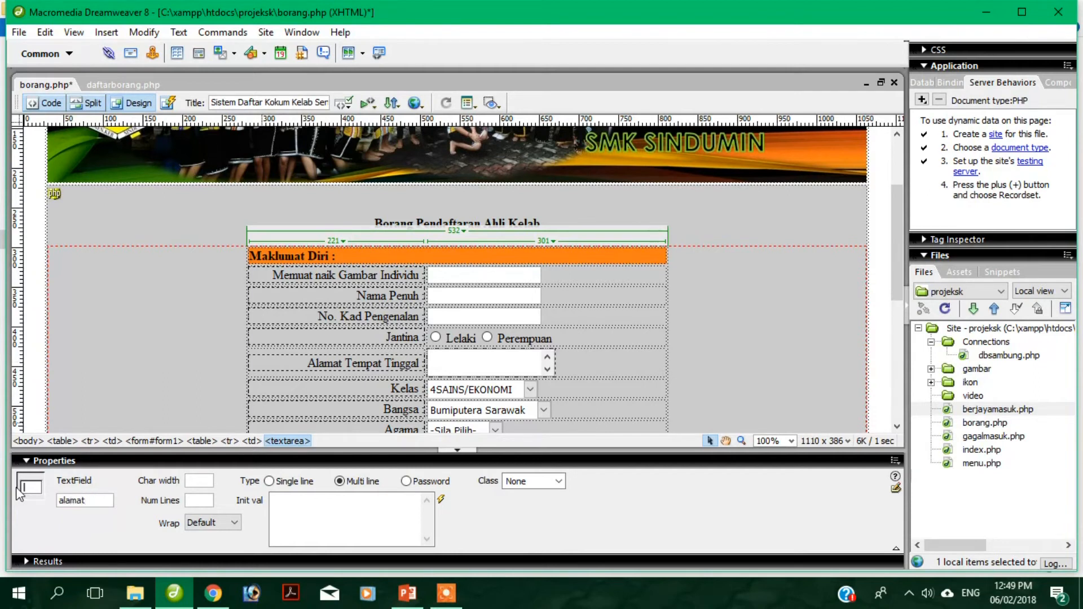
Check the names of the Kelas, Bangsa and Agama menus, and name the No. Telefon text field notel
click(508, 392)
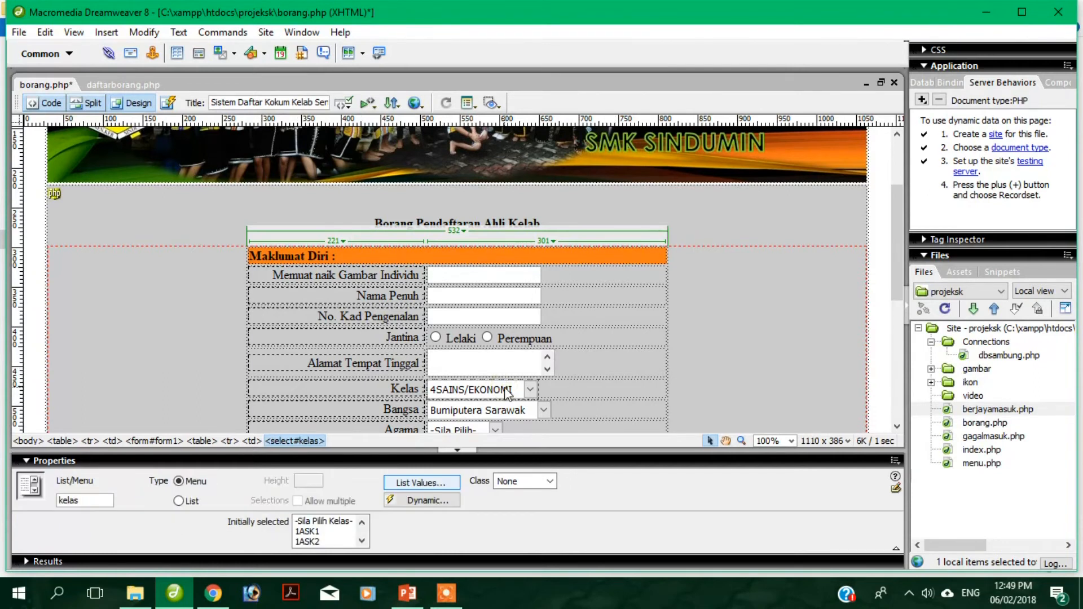
scroll(508, 392, down, 1)
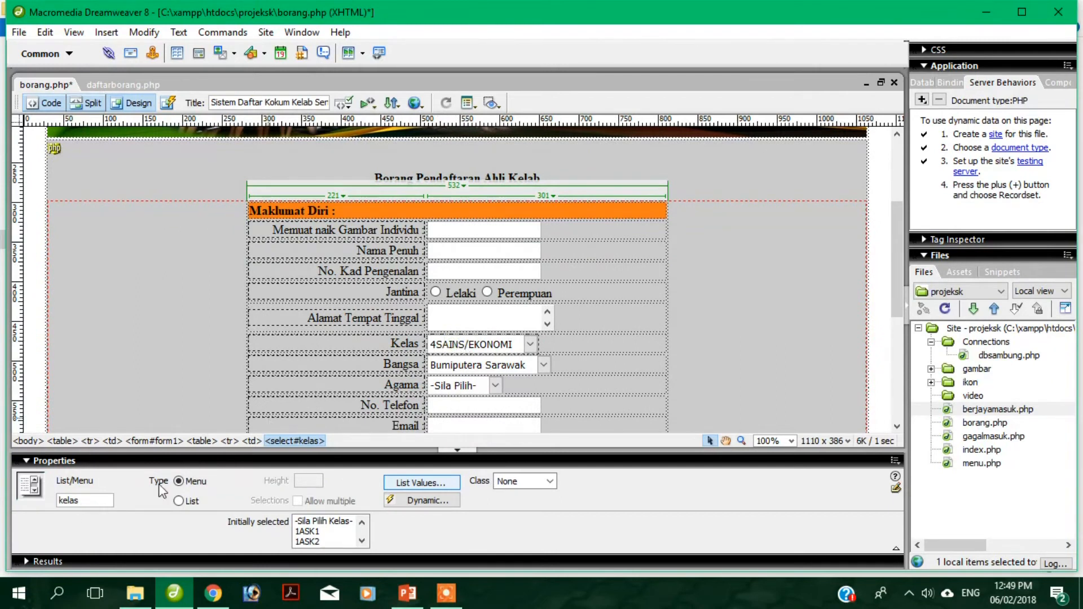
click(452, 367)
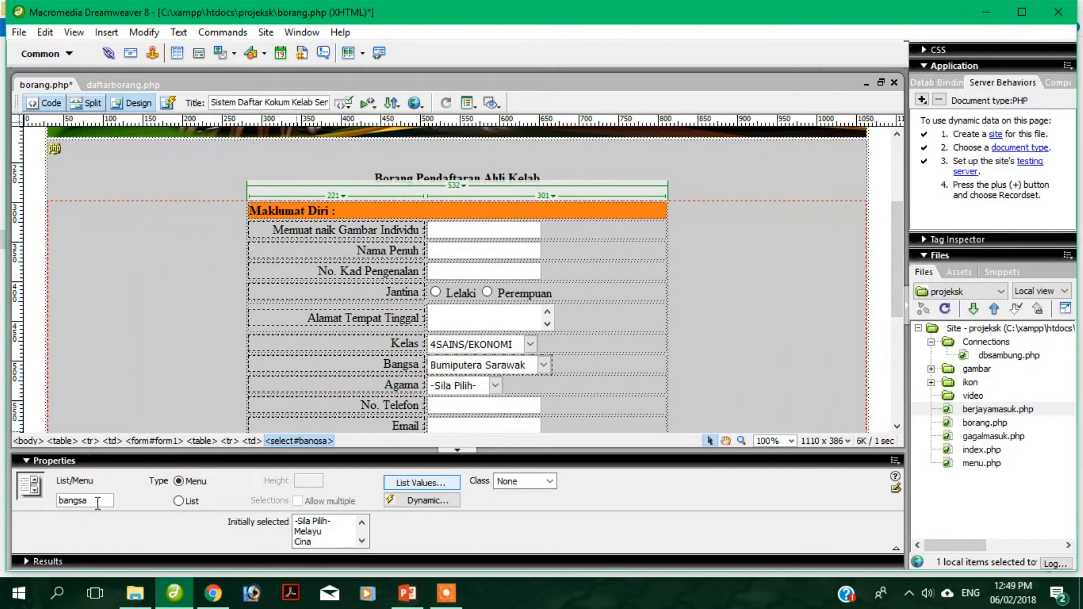
click(443, 386)
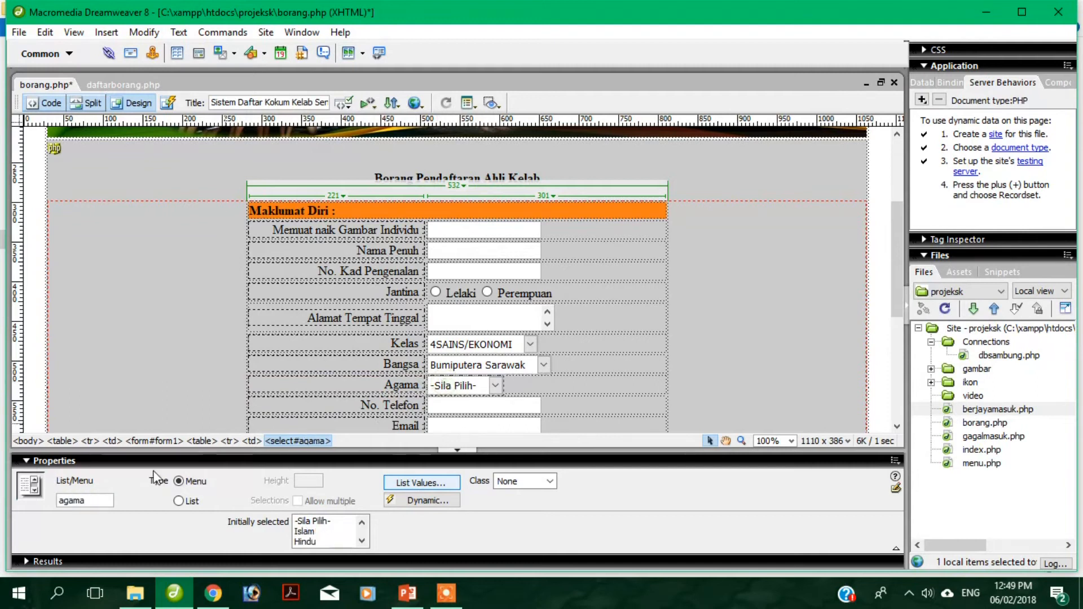
click(446, 406)
double_click(102, 500)
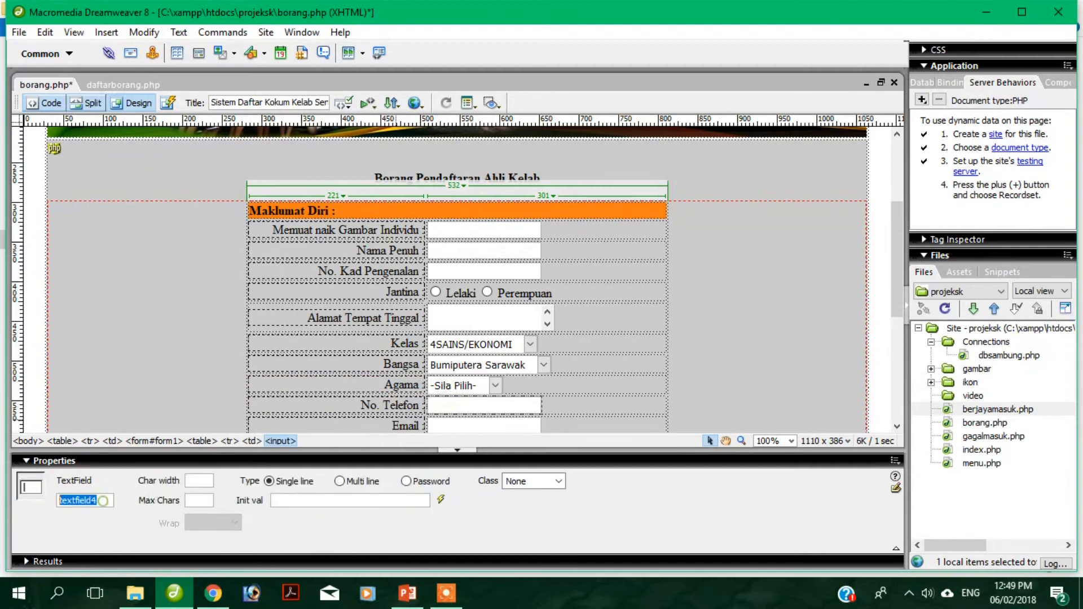
text(notel)
Name the Email text field email
scroll(364, 401, down, 3)
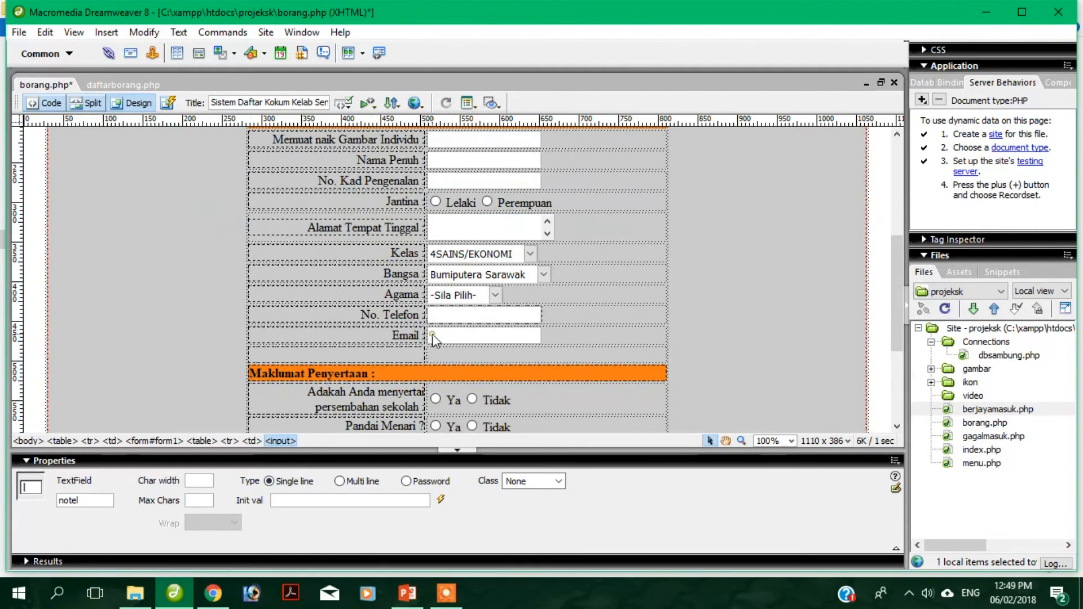
click(432, 334)
double_click(82, 498)
text(email)
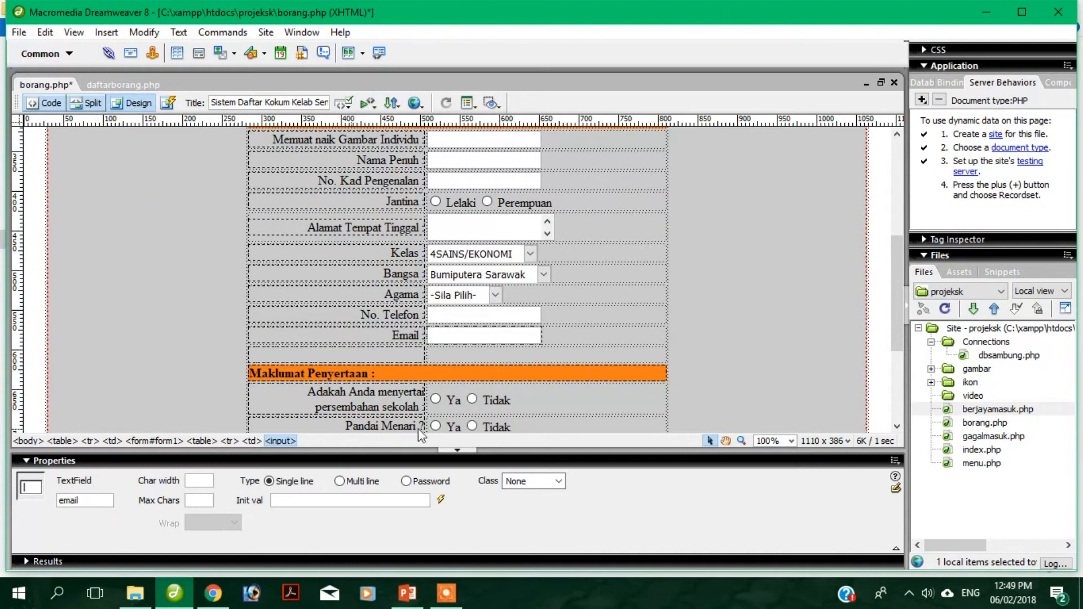
click(536, 354)
Name the Ya radio button of the school performance question persembahan and set its checked value to Ya
scroll(535, 354, down, 1)
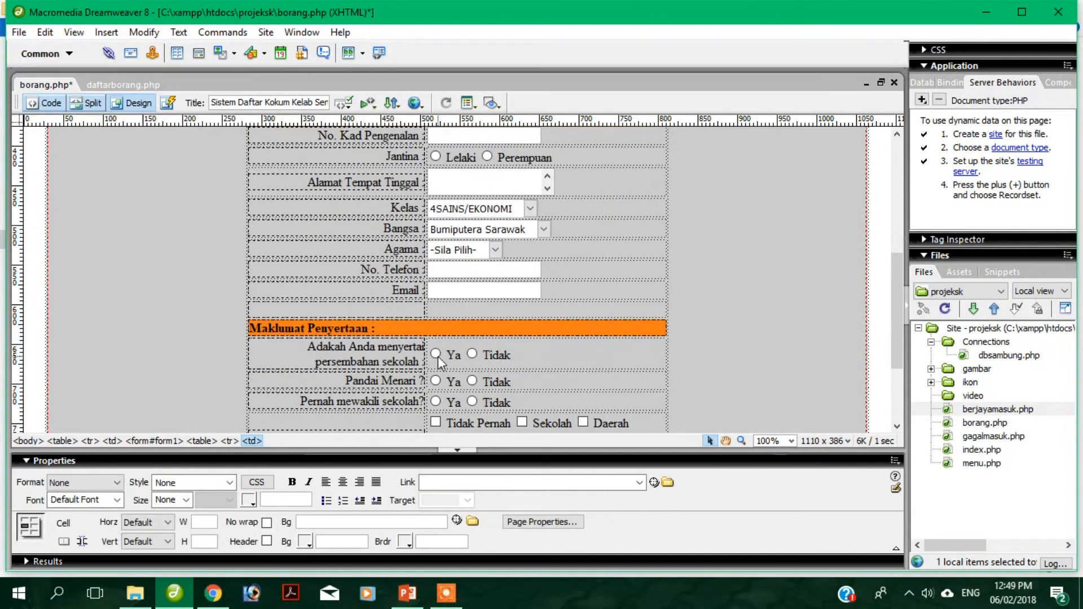
click(436, 354)
drag(106, 501, 50, 500)
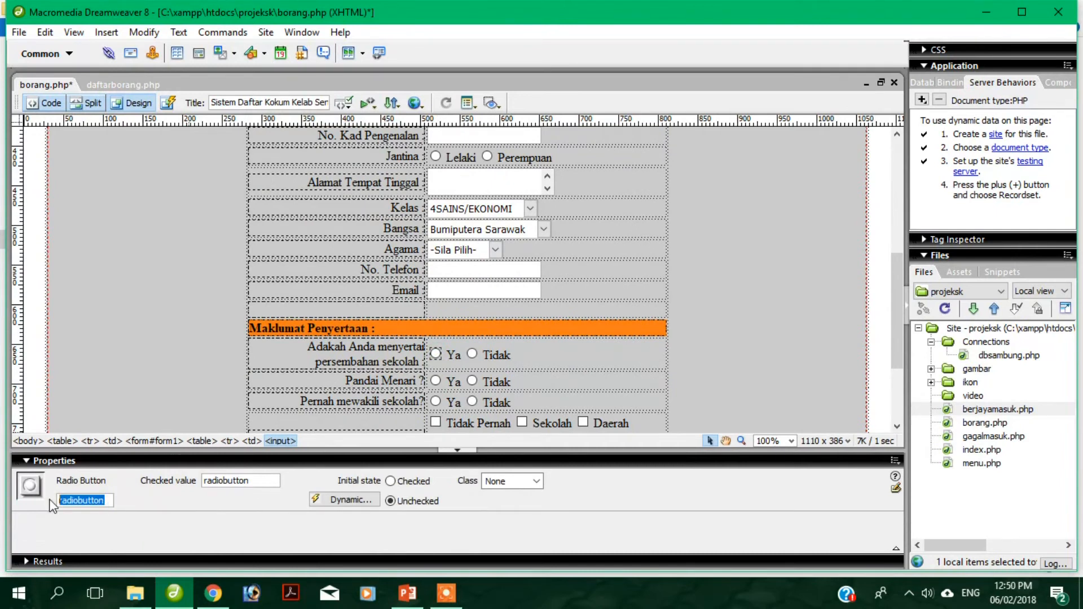
text(persemaba)
key(BackSpace)
text(bahan)
double_click(247, 480)
text(Ya)
Name the Tidak radio button of the school performance question persembahan and set its checked value to Tidak
click(472, 355)
drag(106, 499, 59, 499)
text(persembahan)
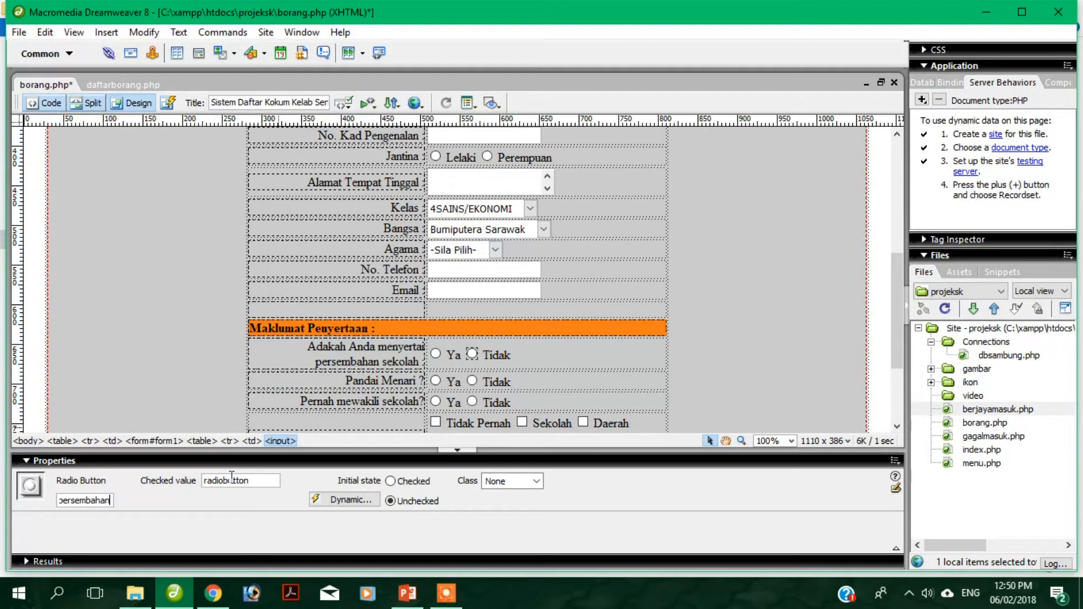
drag(258, 479, 138, 460)
text(Tidak)
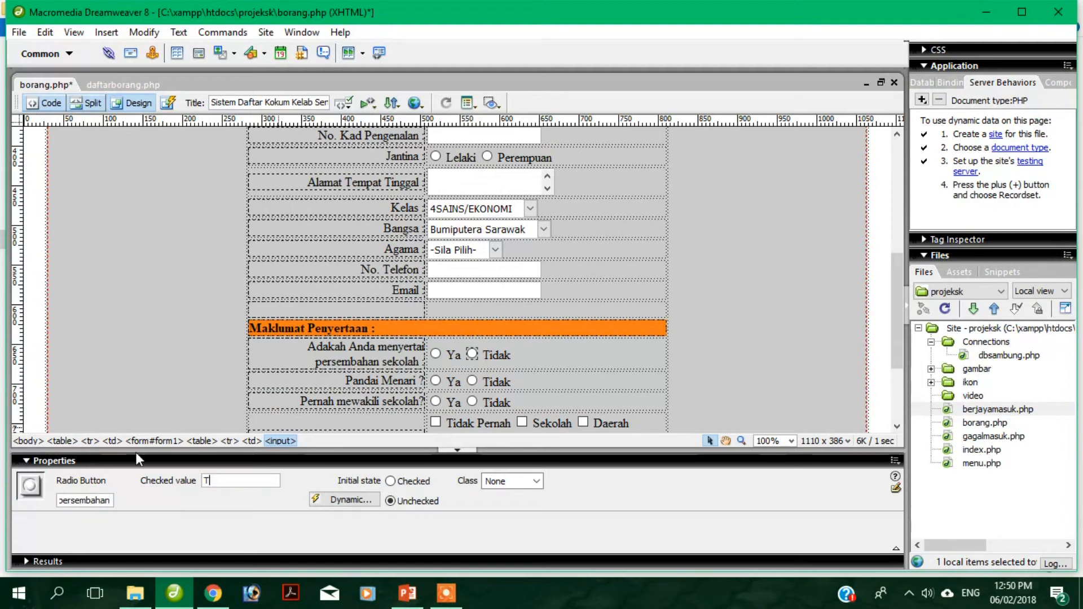
Name the Ya radio button in the Pandai Menari row menari and set its checked value to Ya
click(435, 381)
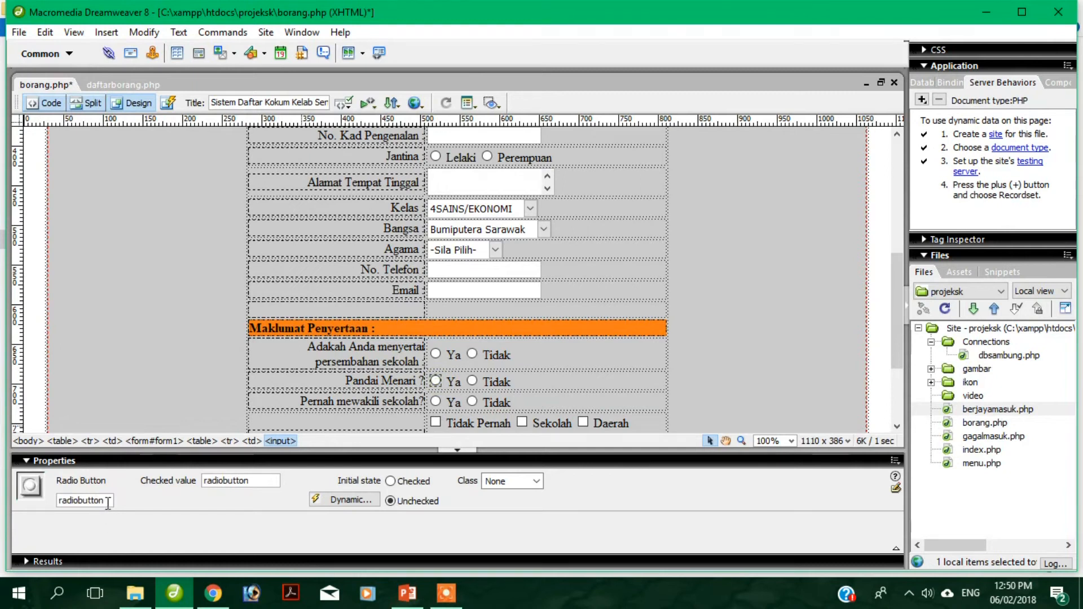
double_click(84, 501)
text(mena)
double_click(270, 481)
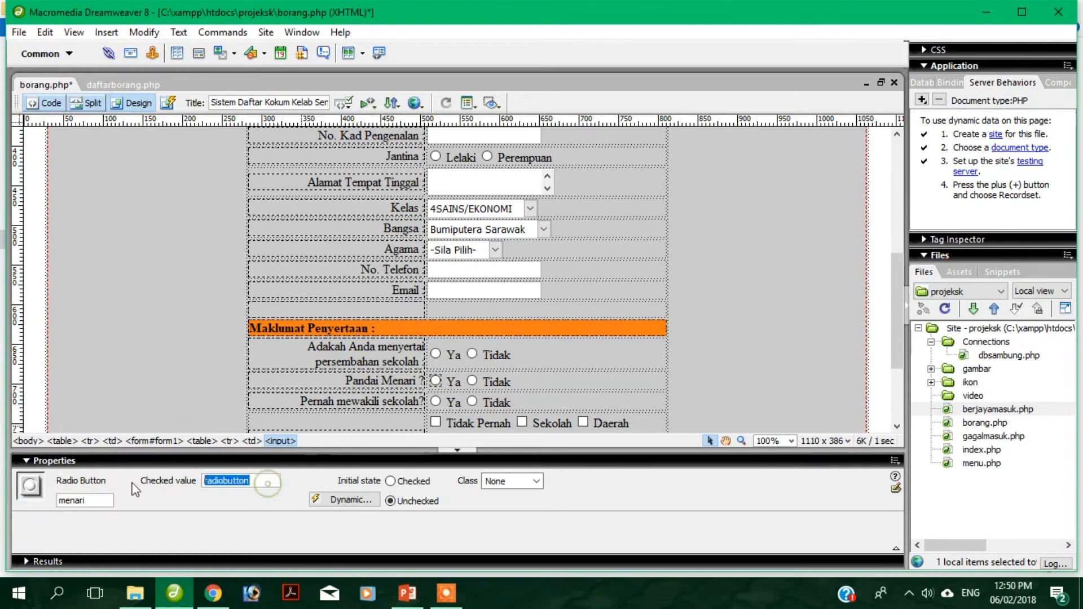
text(Ya)
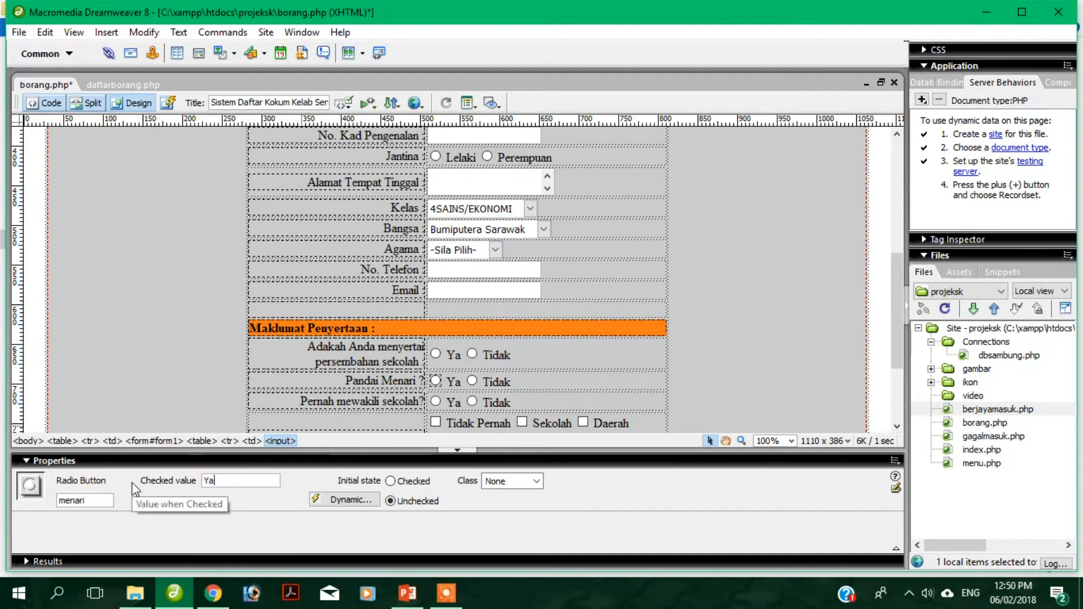
Name the Tidak radio button in the Pandai Menari row menari and set its checked value to Tidak
click(472, 381)
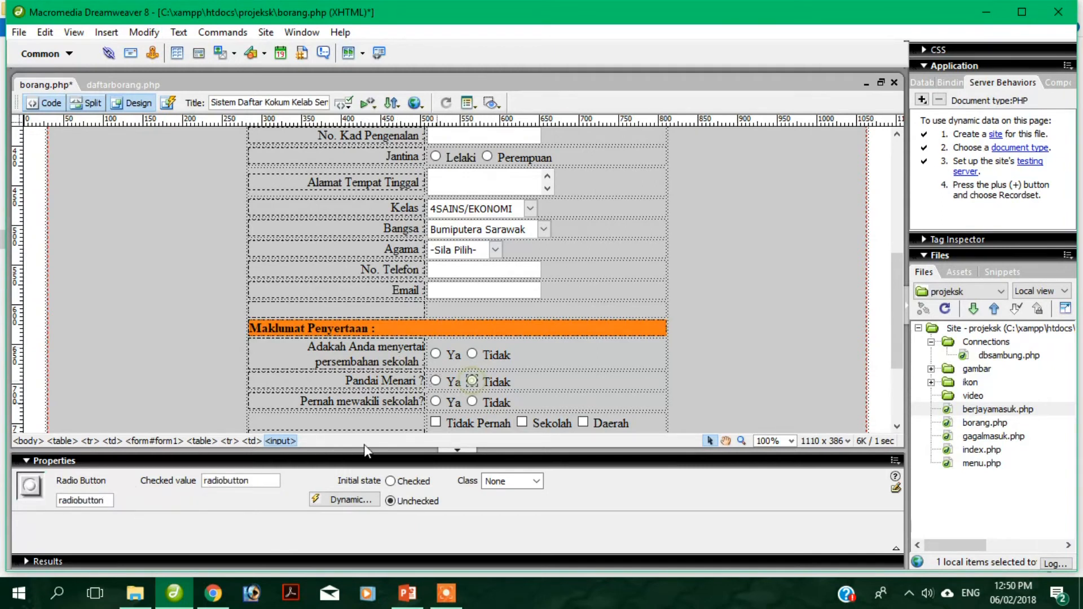
double_click(101, 501)
text(menari)
double_click(259, 480)
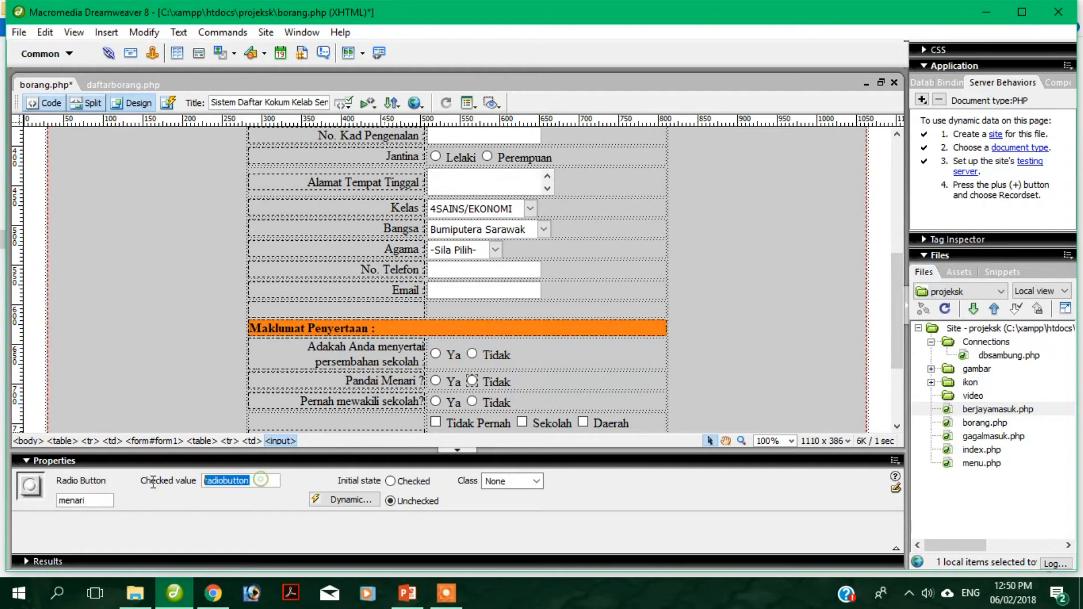
text(Tidak)
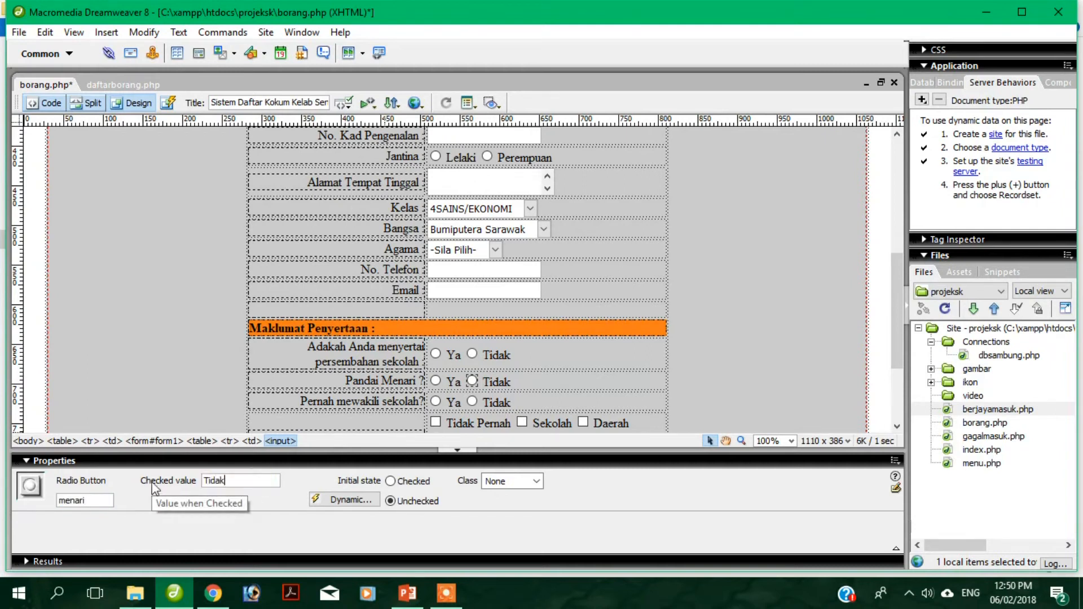
Name the Ya radio button in the Pernah mewakili sekolah row mewakili and set its checked value to Ya
click(435, 402)
double_click(99, 501)
text(me)
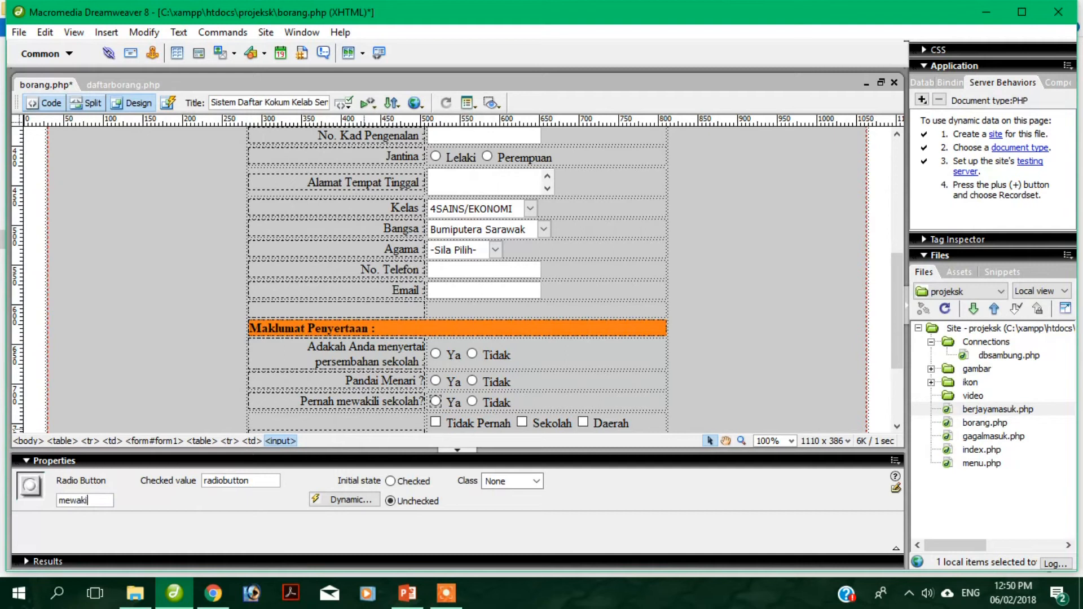
key(Tab)
text(Yya)
Name the Tidak radio button in the Pernah mewakili sekolah row mewakili and set its checked value to Tidak
click(472, 401)
double_click(108, 500)
text(mewakili)
double_click(265, 480)
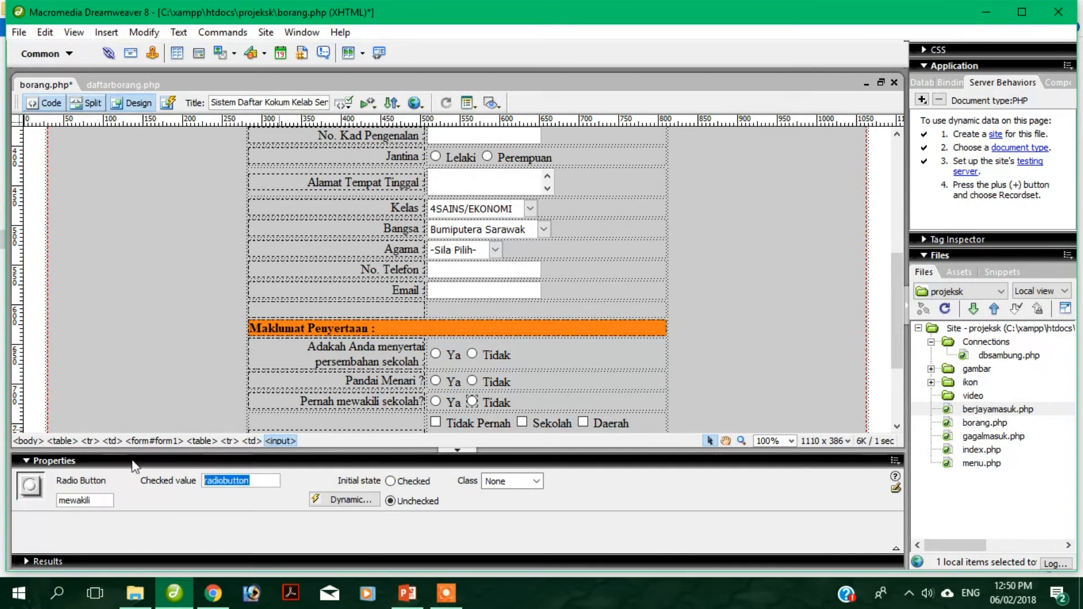
text(Tidak)
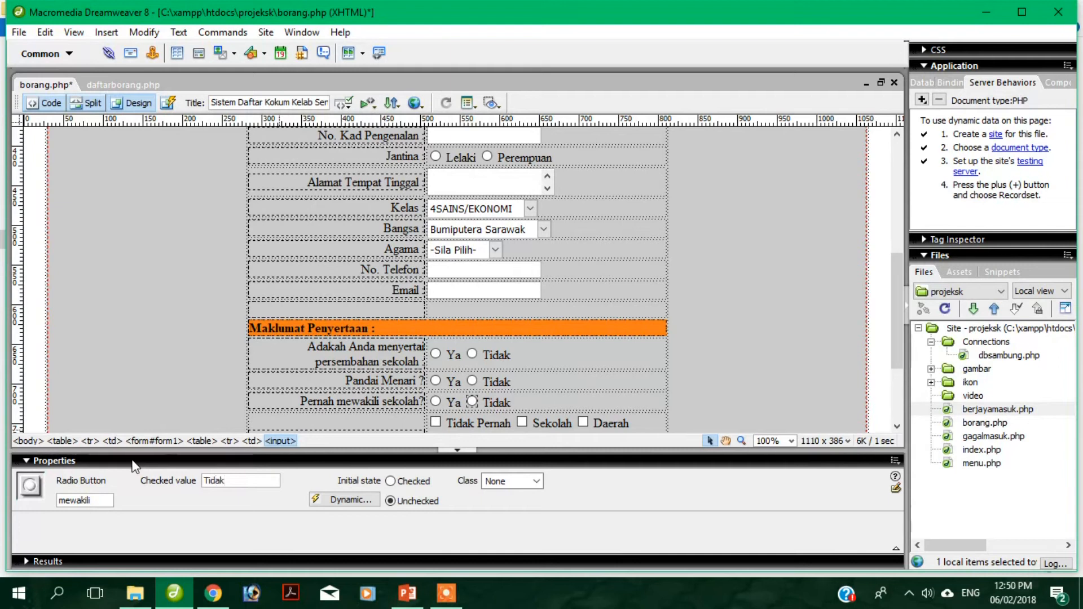
click(748, 348)
Name the Tidak Pernah checkbox in the Peringkat row peringkat and set its checked value to Tidak Pernah
scroll(748, 347, down, 5)
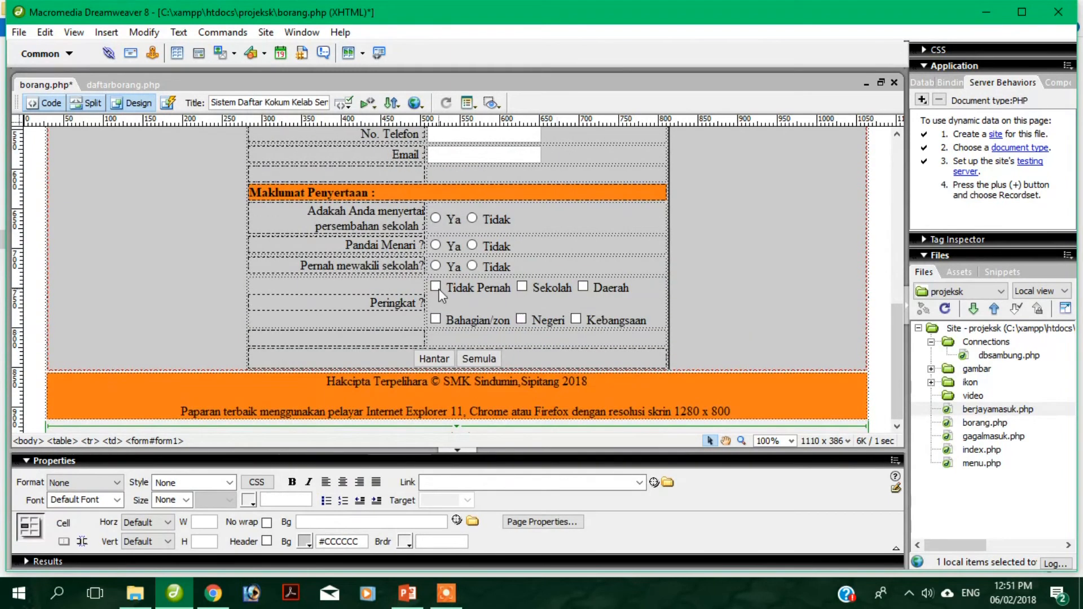
click(436, 287)
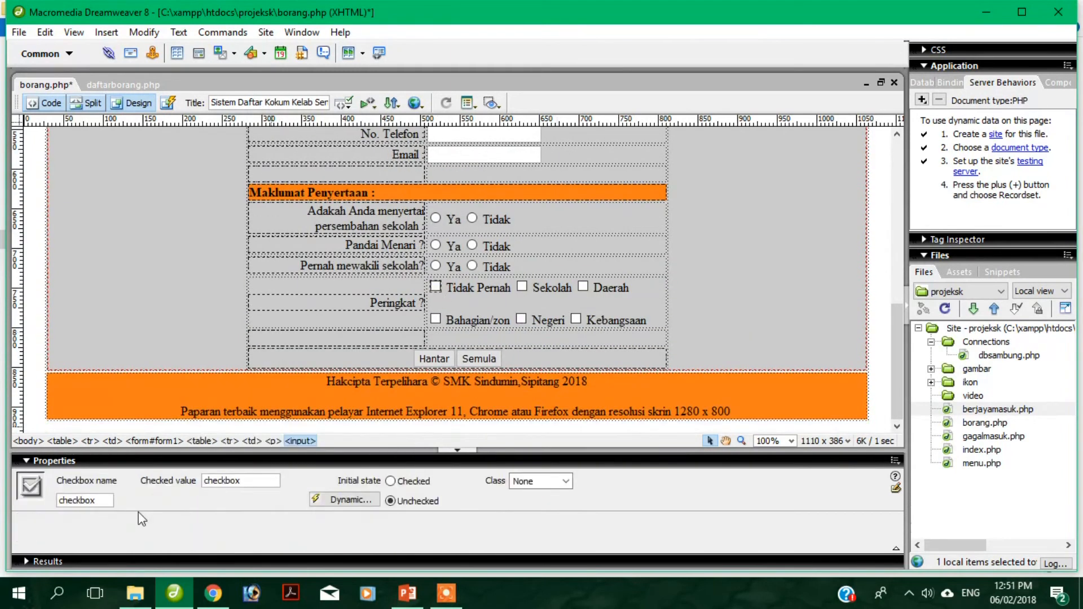
double_click(103, 500)
text(Perin)
key(BackSpace)
key(BackSpace)
key(BackSpace)
key(BackSpace)
key(BackSpace)
text(peringkat)
double_click(263, 477)
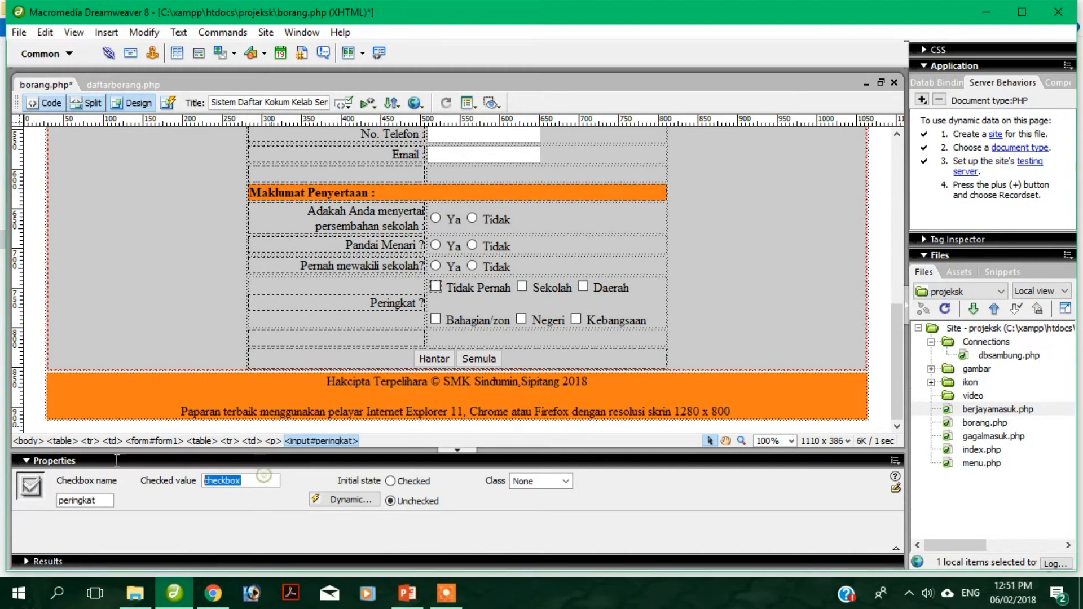
text(Tidak Pe)
Name the Sekolah checkbox in the Peringkat row peringkat and set its checked value to Sekolah
click(523, 286)
click(524, 286)
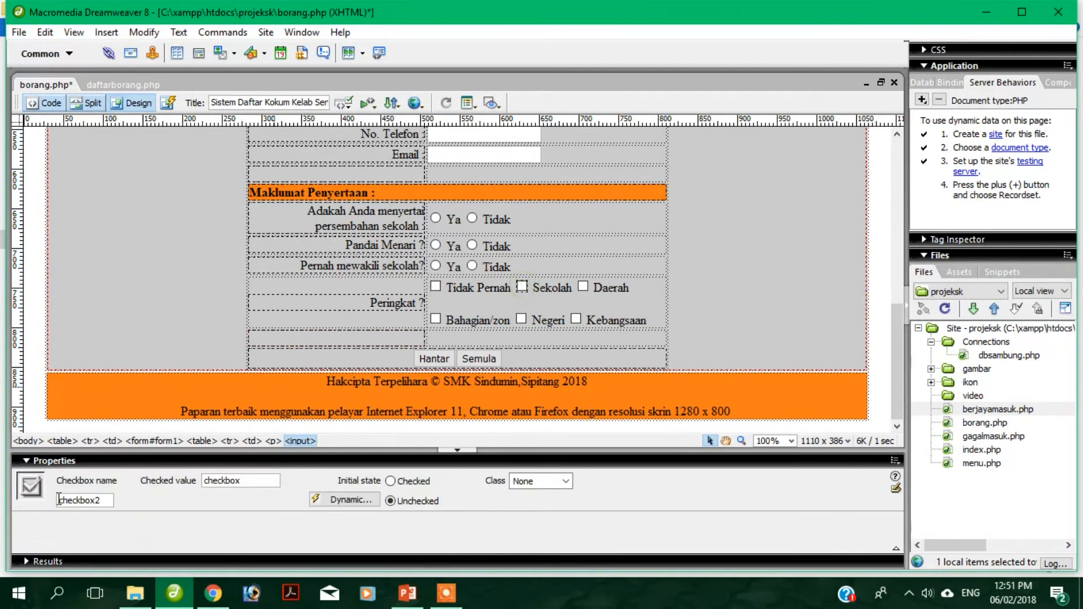
double_click(105, 499)
text(peringkat)
double_click(250, 481)
text(Sekolah)
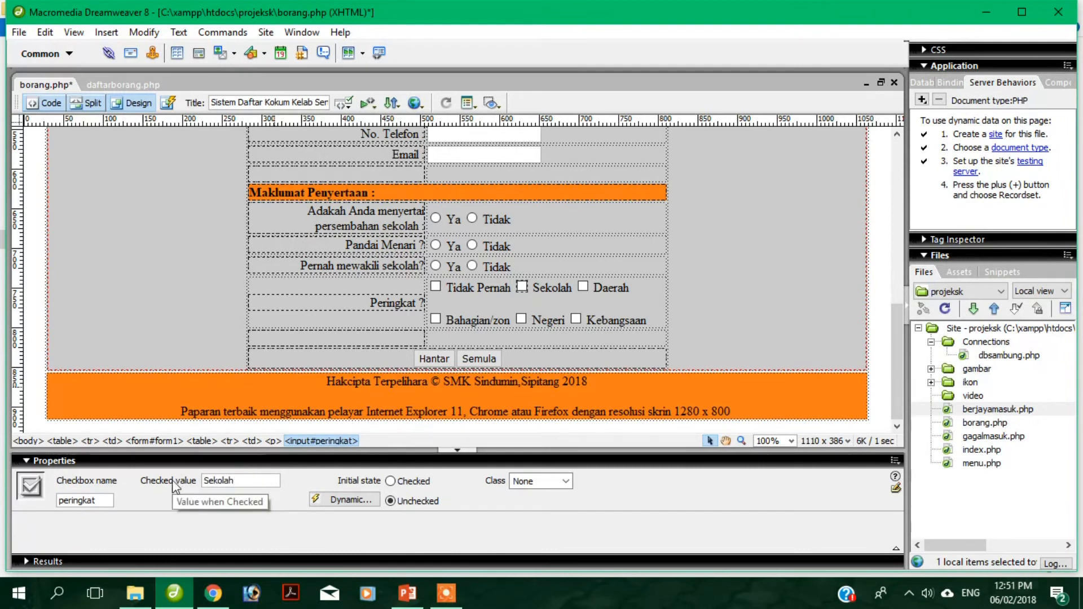
Name the Daerah checkbox in the Peringkat row peringkat and set its checked value to Daerah
click(583, 287)
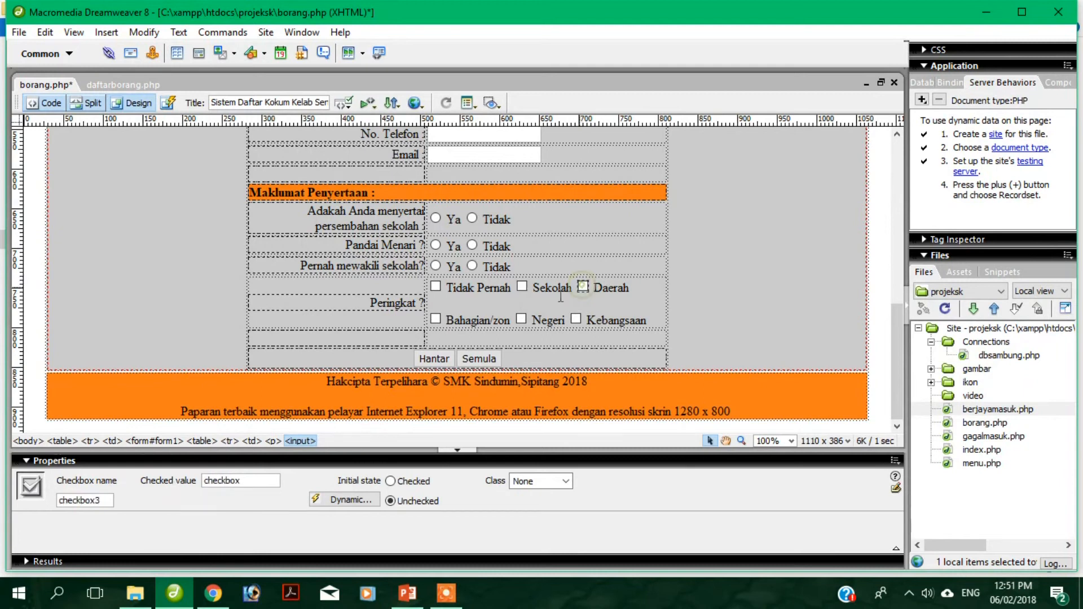
double_click(104, 500)
text(peringkat)
double_click(244, 481)
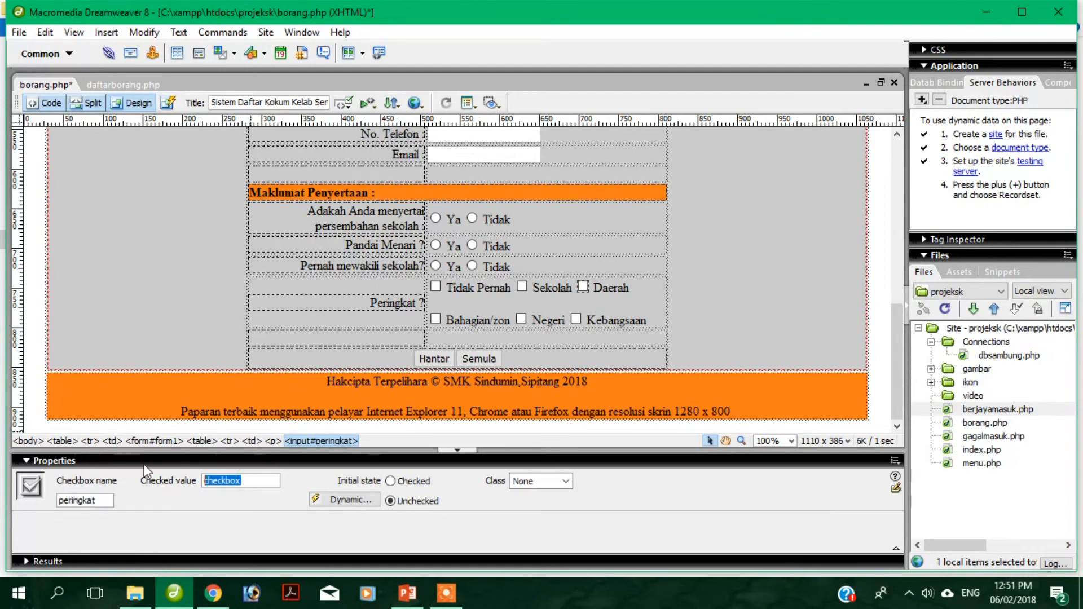
text(Daerah)
Name the Bahagian/zon checkbox in the Peringkat row peringkat and set its checked value to Bahagian/zon
click(437, 321)
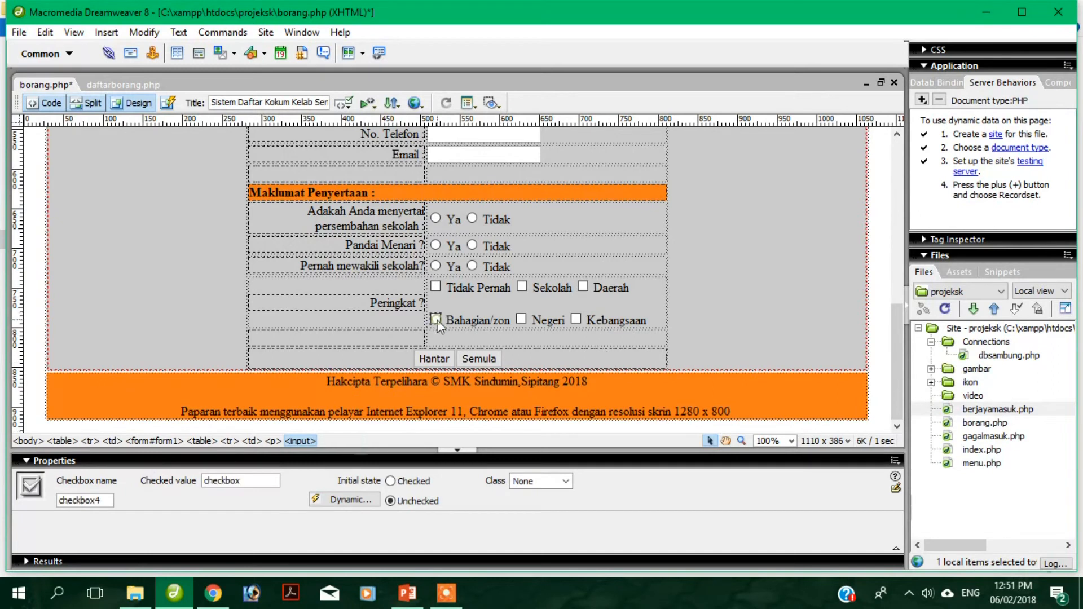
double_click(107, 500)
text(peringkat)
double_click(235, 480)
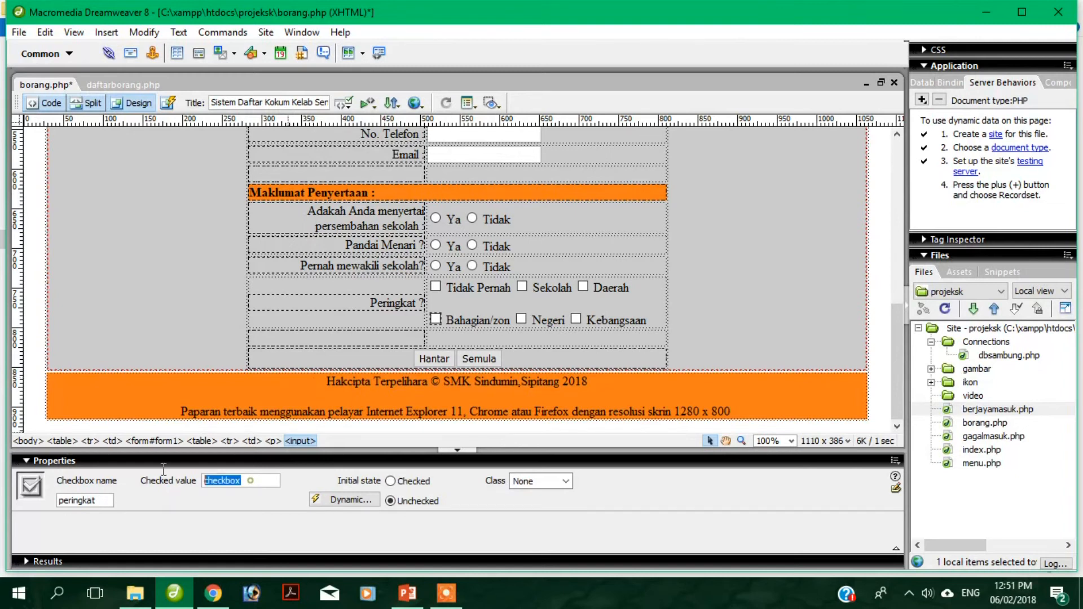
text(Bahag)
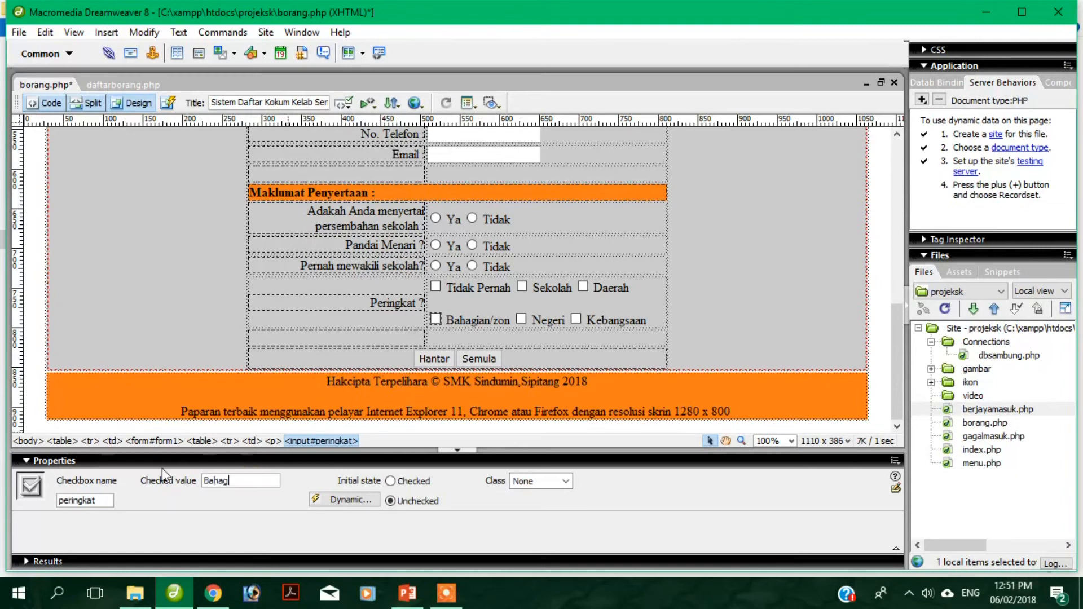
text(ian/zon)
Name the Negeri checkbox in the Peringkat row peringkat and set its checked value to Negeri
click(522, 323)
double_click(85, 500)
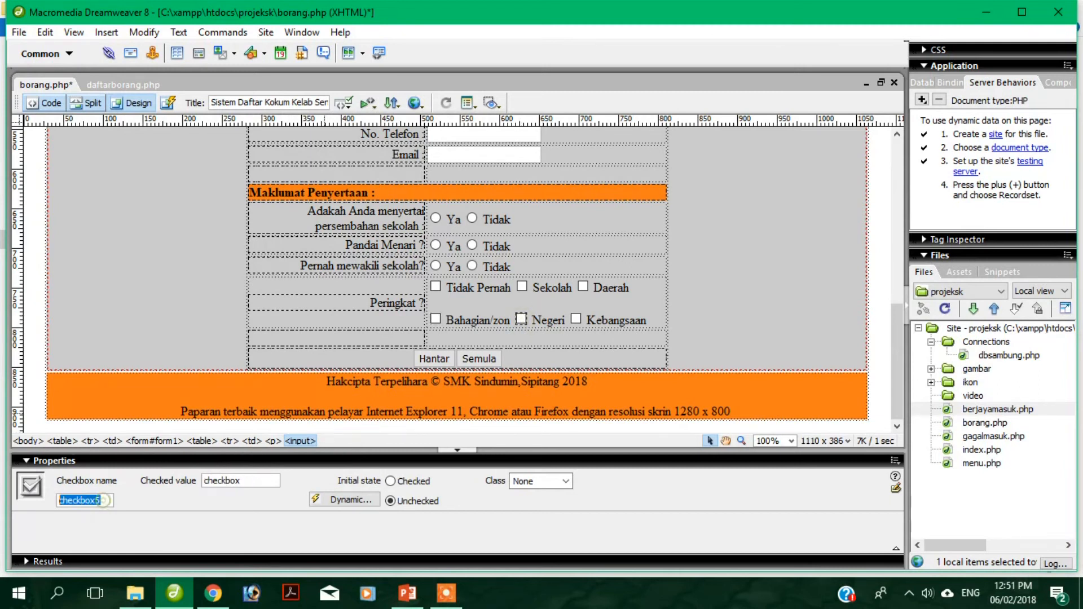
text(peringkat)
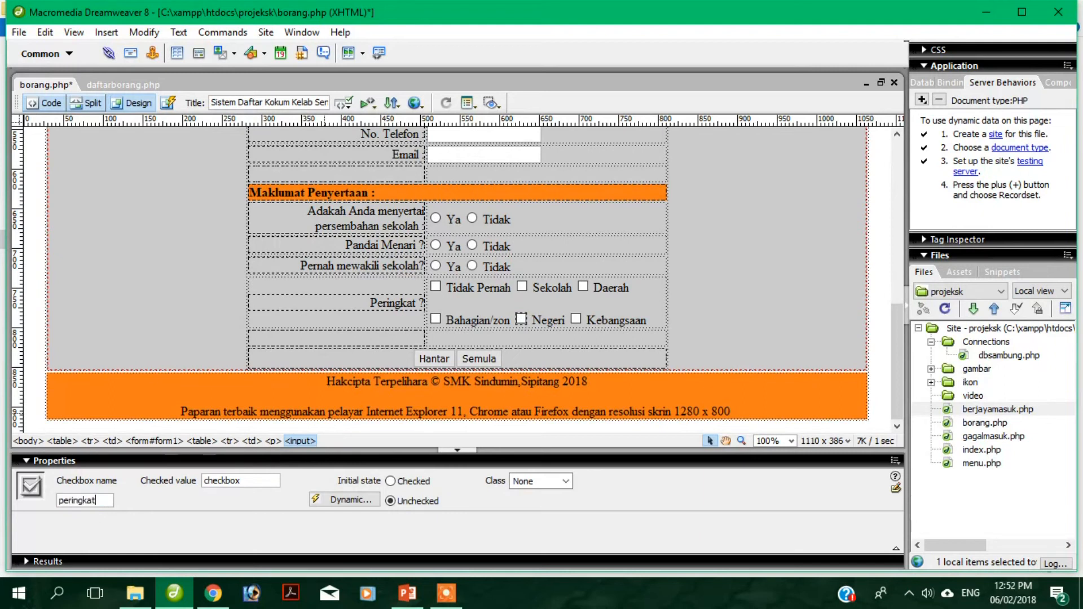
double_click(254, 483)
text(Negeri)
Name the Kebangsaan checkbox in the Peringkat row peringkat and set its checked value to Kebangsaan
click(576, 320)
double_click(107, 499)
text(peringka)
double_click(248, 480)
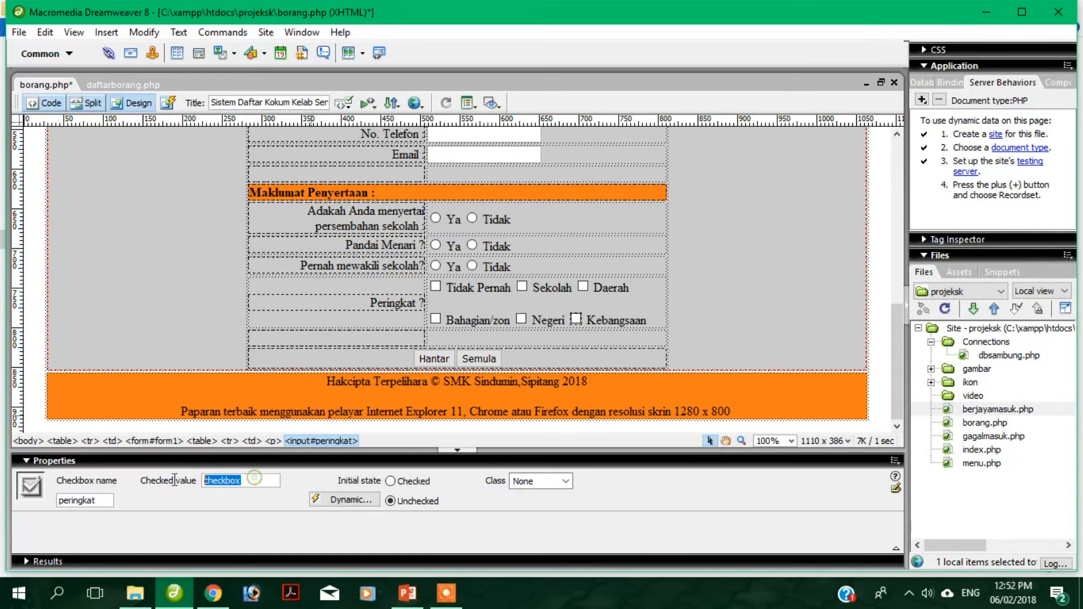
text(Keb)
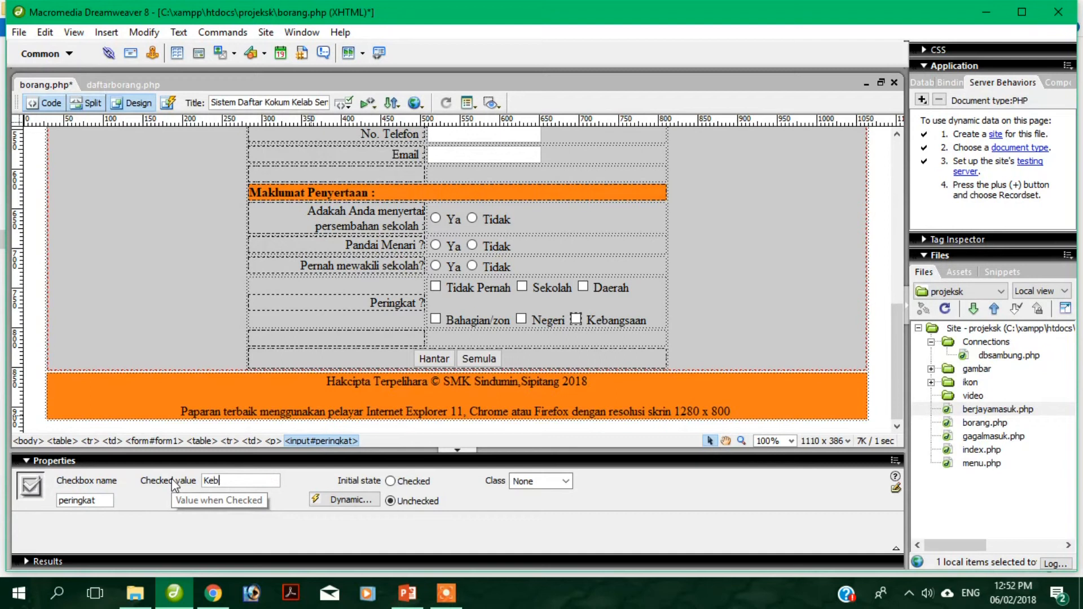
text(angsaan)
click(753, 275)
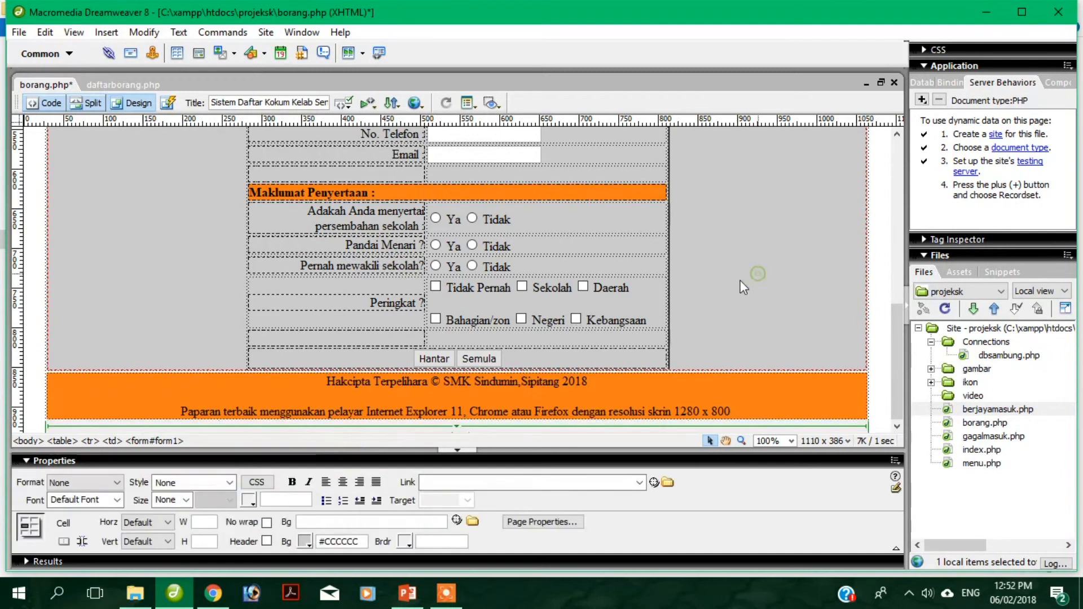
Check the name and checked value of every Peringkat checkbox and every Ya and Tidak radio button under Maklumat Penyertaan
click(576, 319)
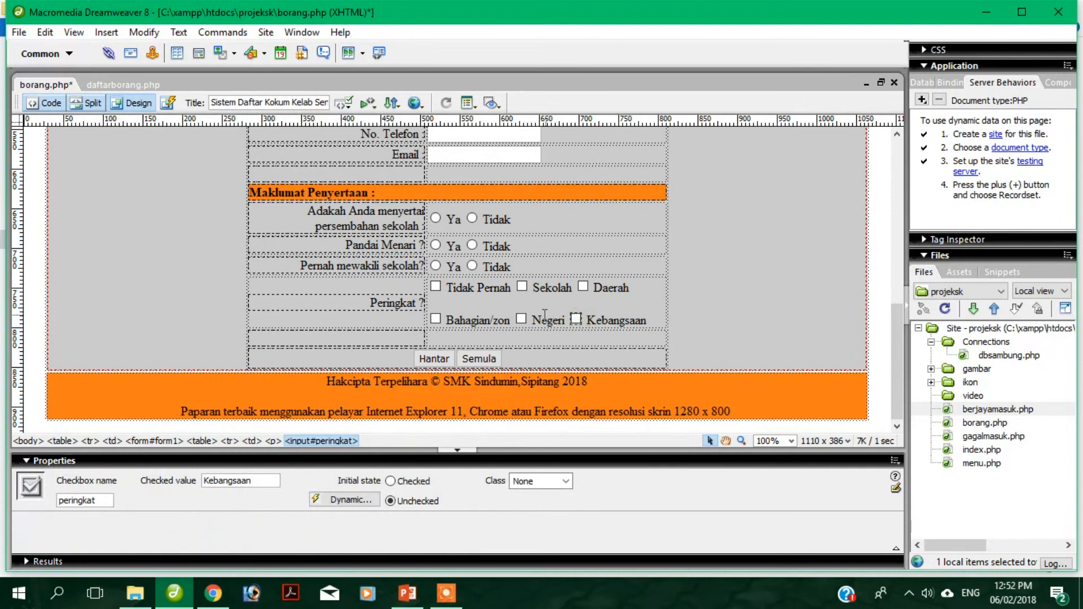
click(521, 319)
click(435, 320)
click(583, 287)
click(522, 286)
click(437, 286)
click(435, 265)
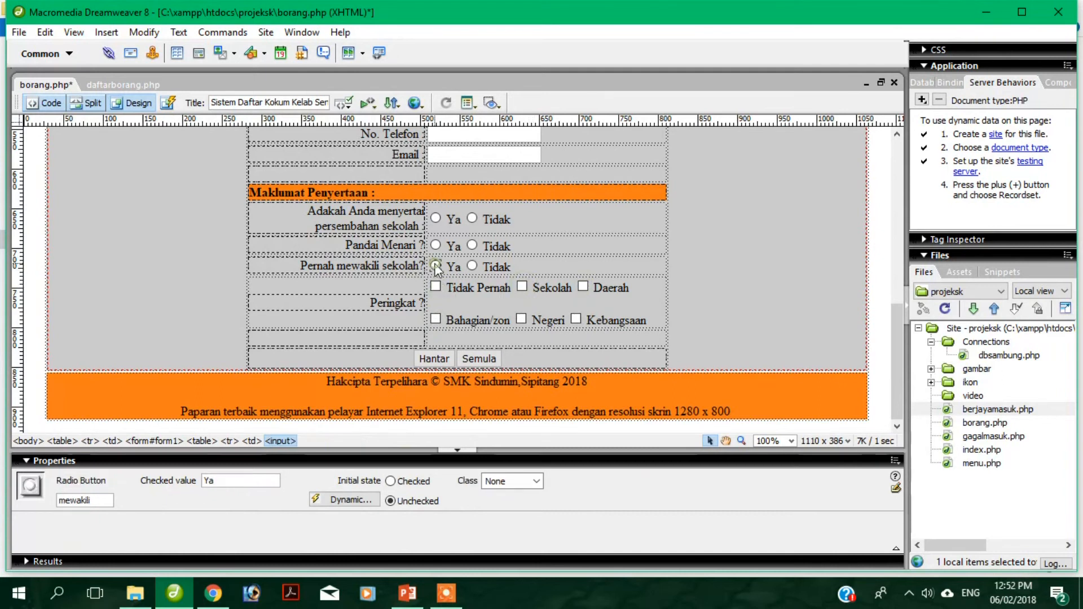
click(473, 266)
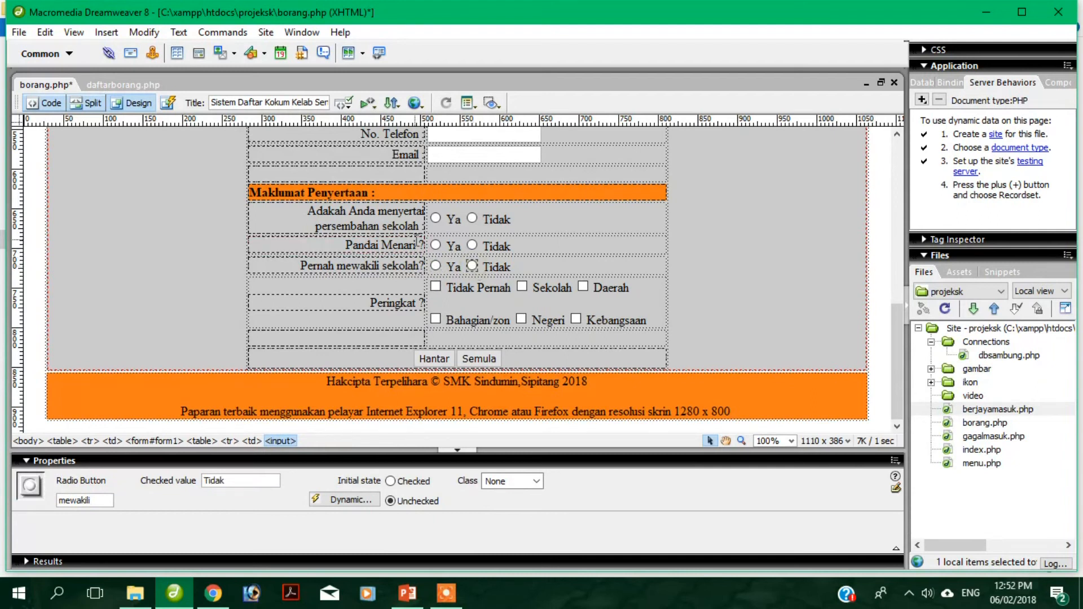
click(435, 245)
click(472, 245)
click(436, 218)
click(472, 221)
Check the names of the Maklumat Diri fields one by one, from Email up to Memuat naik Gambar Individu
scroll(477, 316, up, 5)
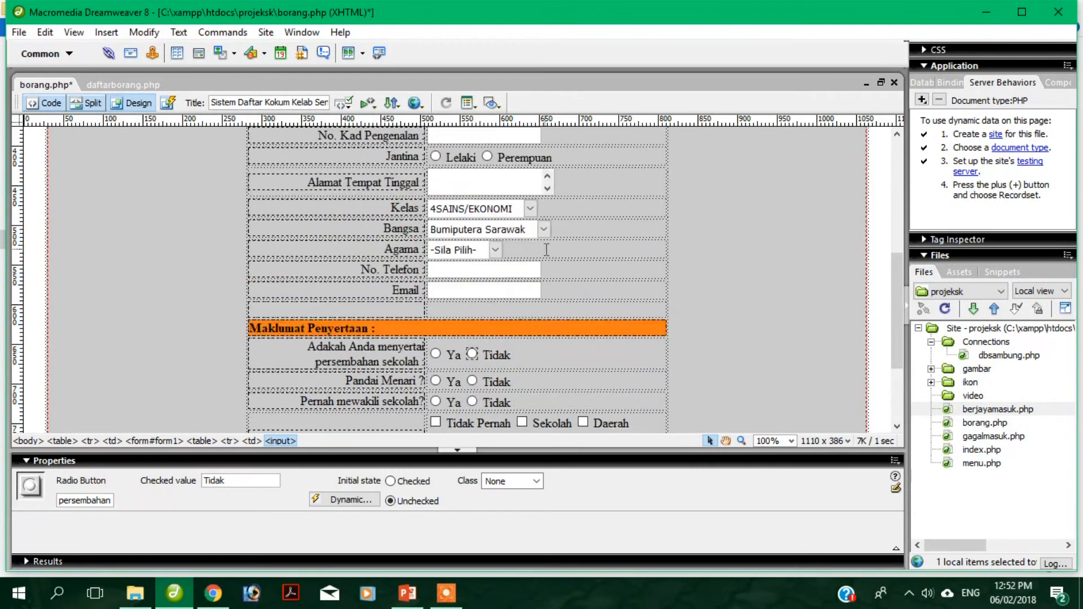
click(478, 337)
click(475, 316)
click(459, 295)
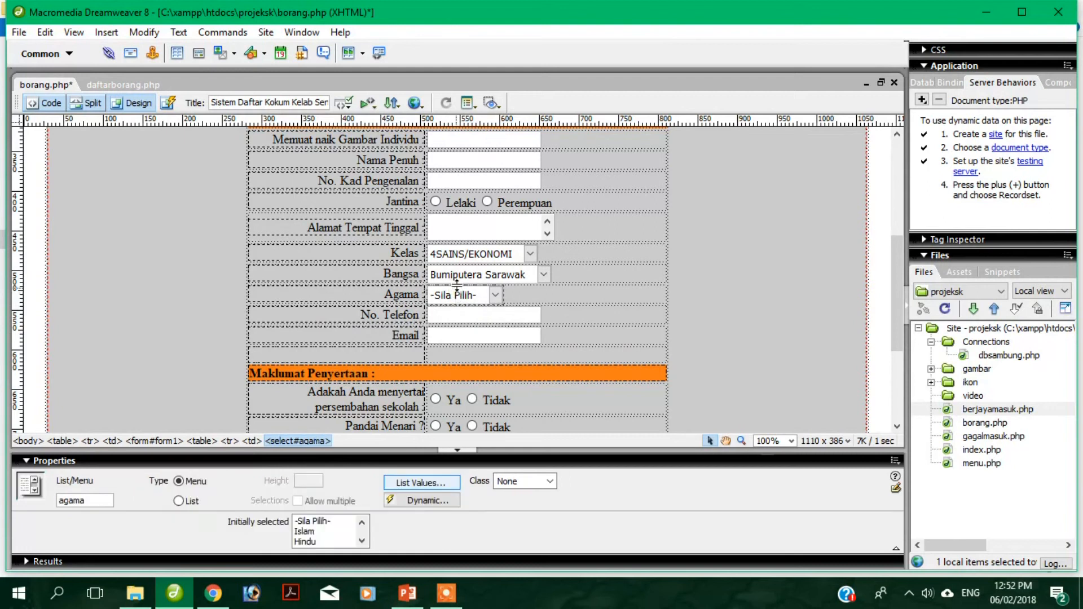
click(470, 275)
click(467, 255)
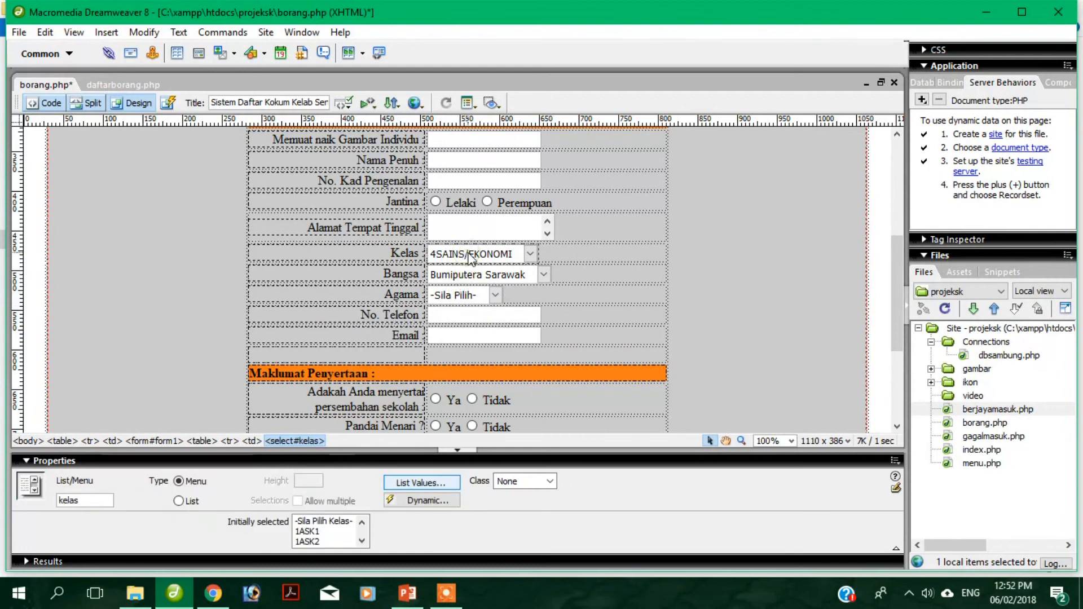
scroll(464, 259, up, 3)
click(458, 320)
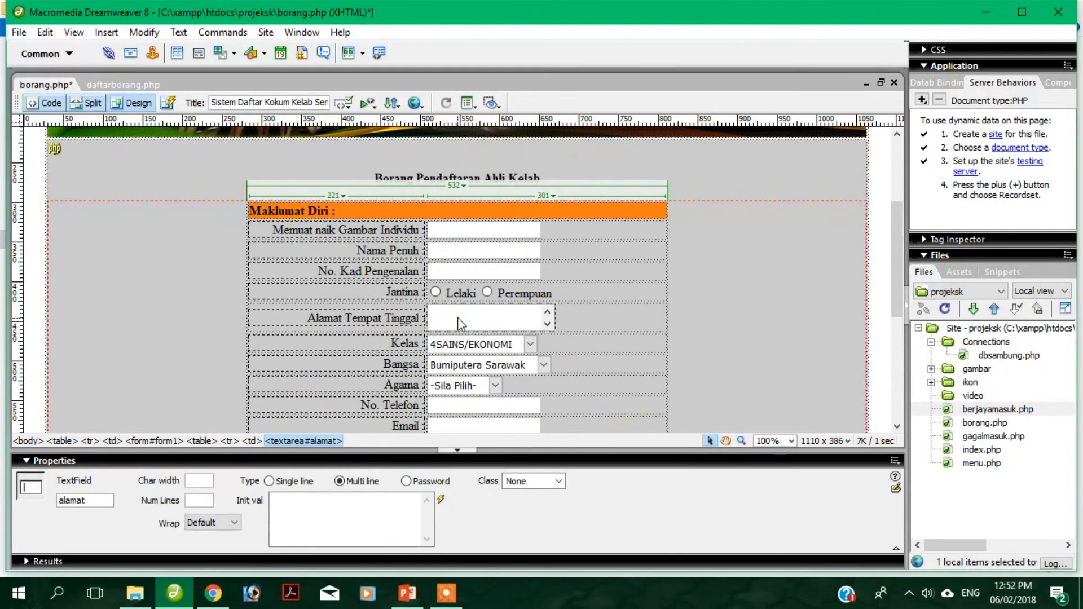
click(436, 292)
click(487, 292)
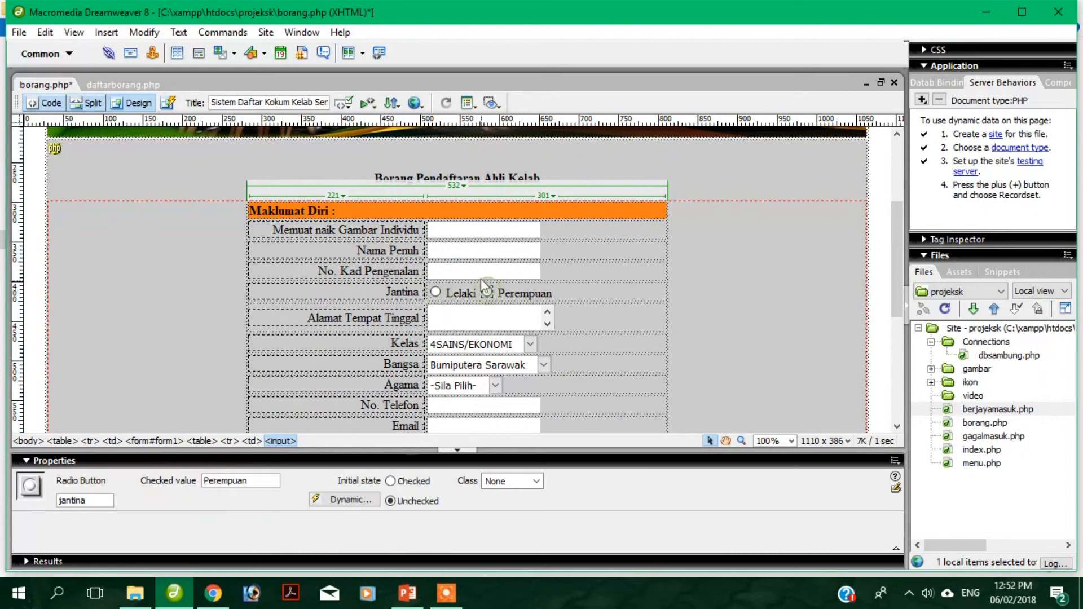
click(476, 270)
click(476, 250)
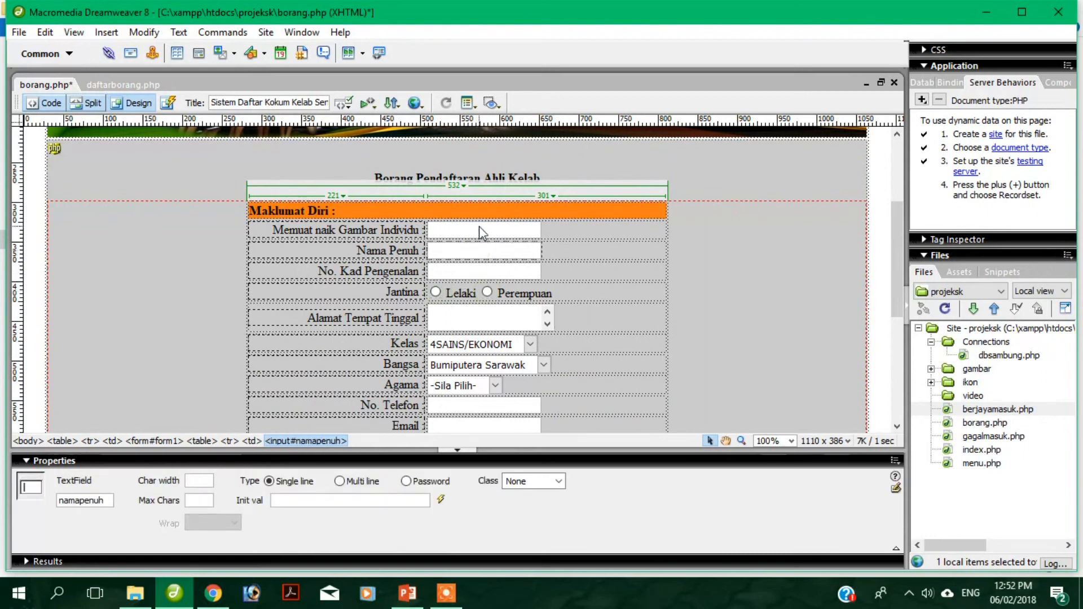
click(480, 229)
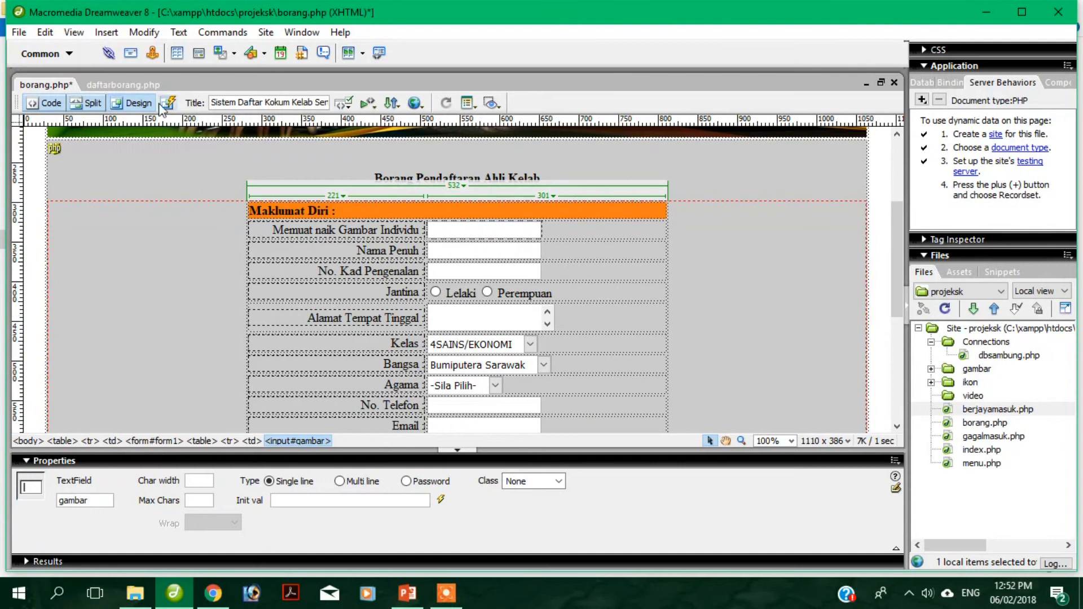
Save the borang.php page and switch to the Chrome browser
right_click(53, 85)
click(104, 182)
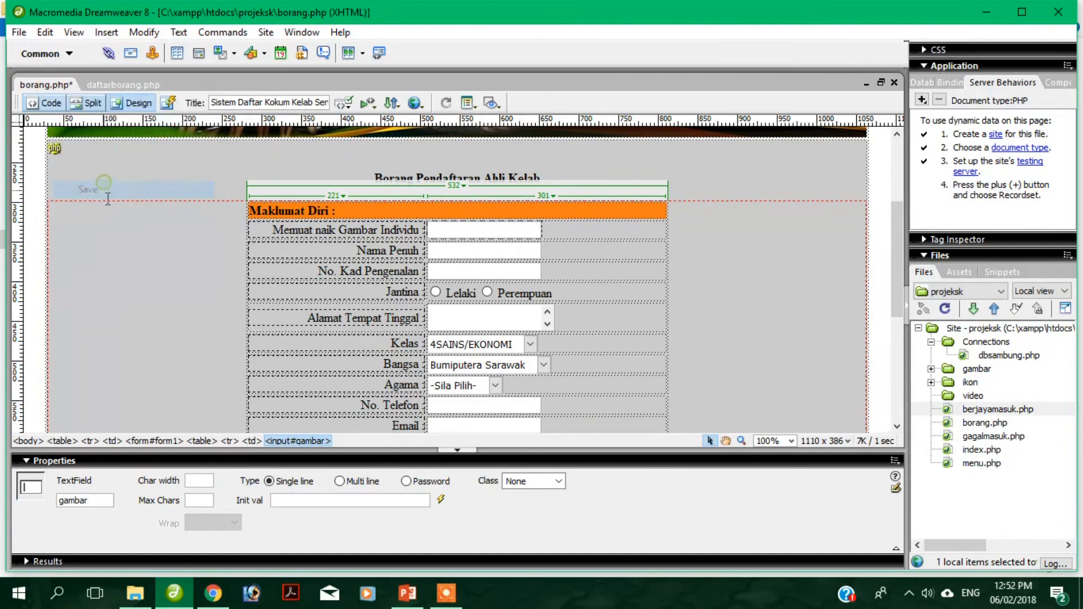
click(214, 592)
click(65, 52)
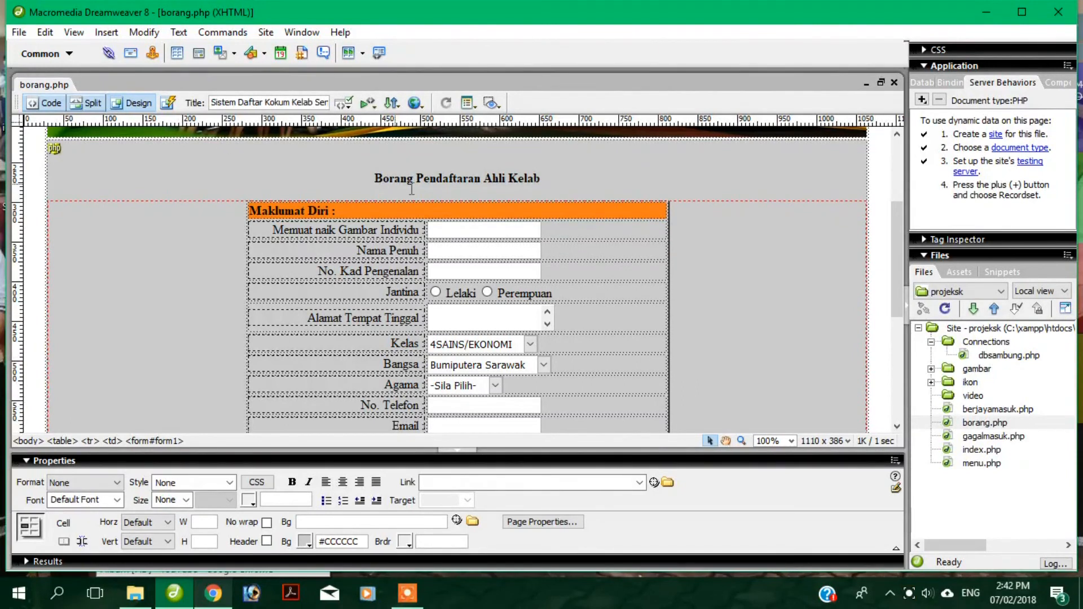
Review the names of the Memuat naik Gambar Individu, Nama Penuh and No. Kad Pengenalan fields and of the Bahagian/zon checkbox
click(454, 231)
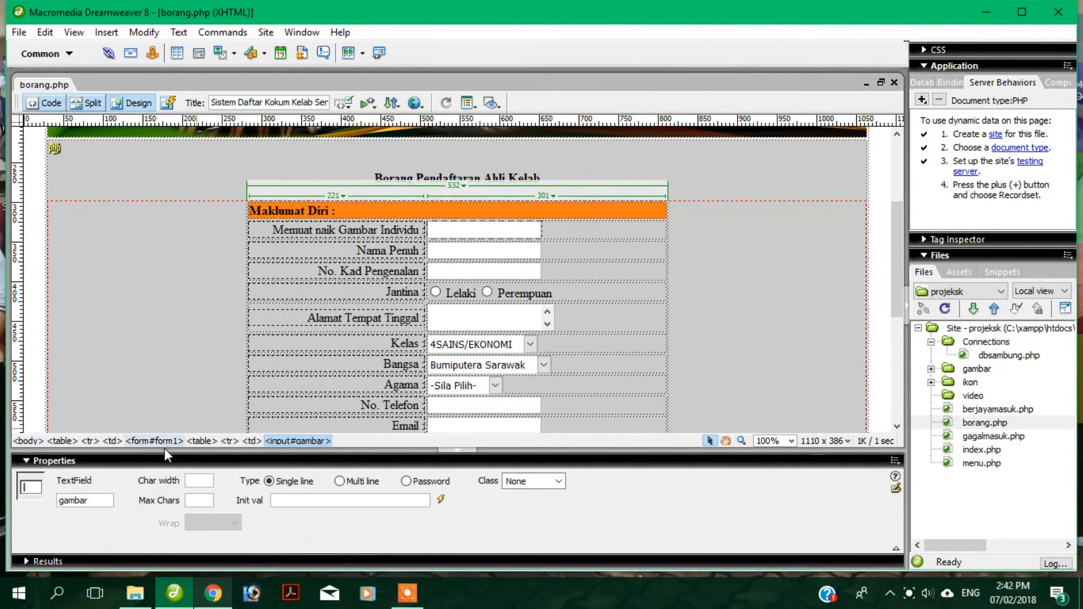
double_click(89, 500)
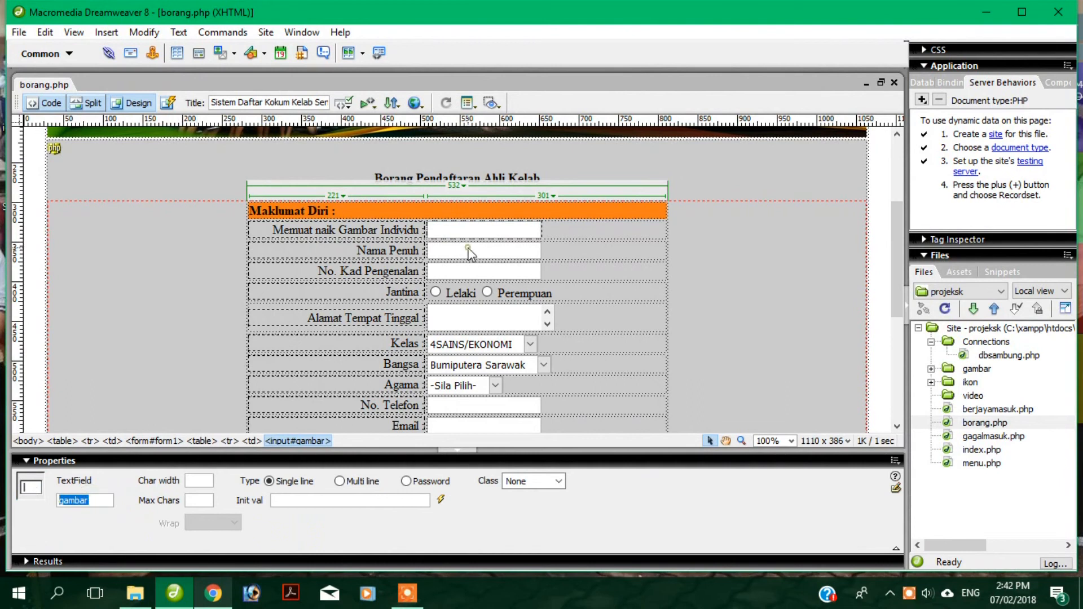
click(471, 252)
double_click(83, 500)
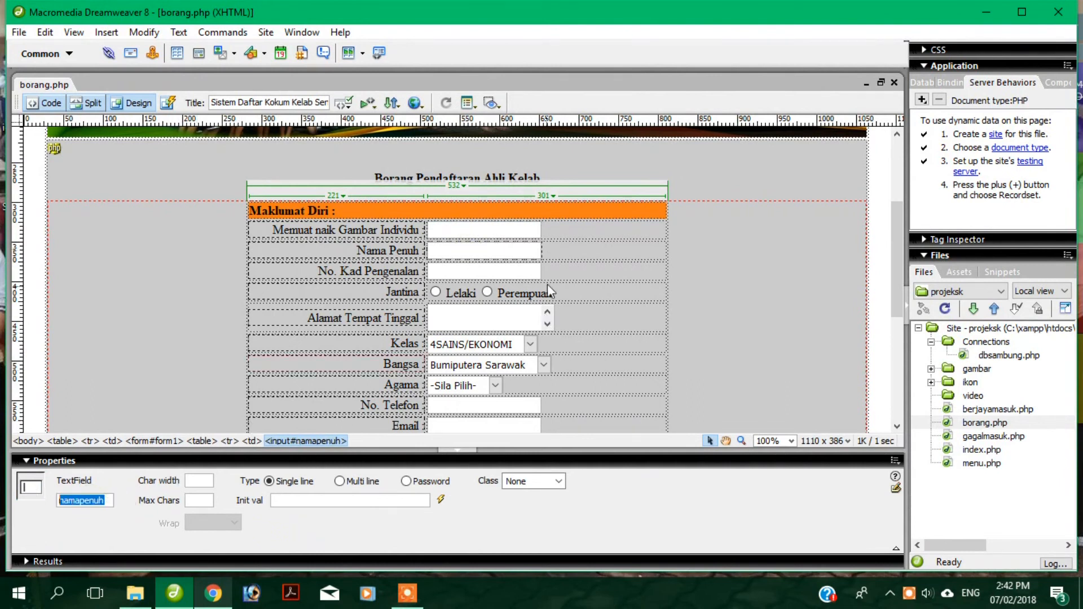
click(521, 276)
double_click(94, 501)
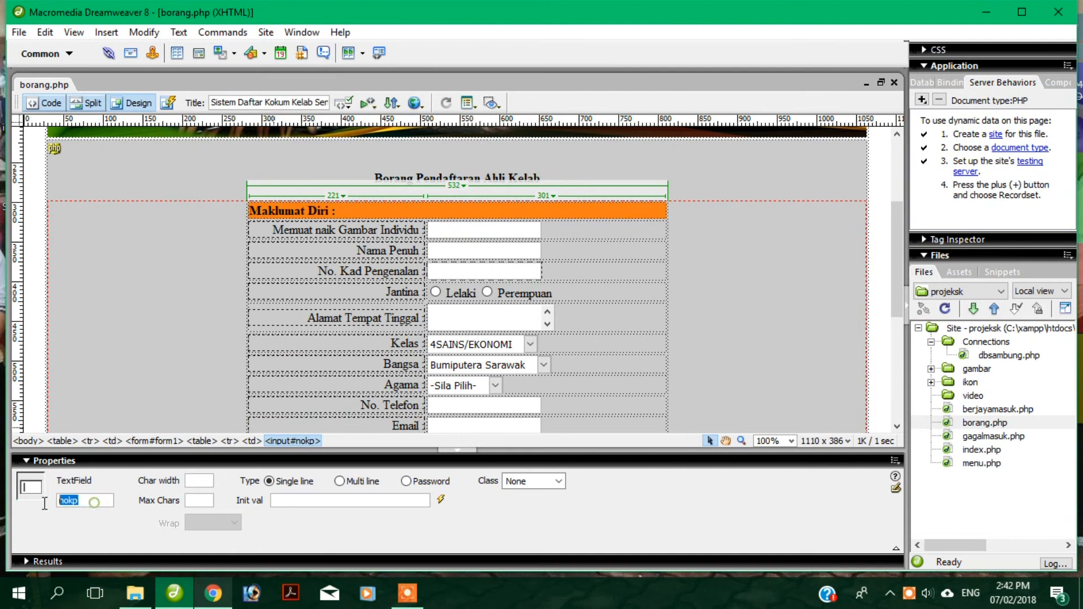
click(689, 285)
scroll(580, 273, down, 4)
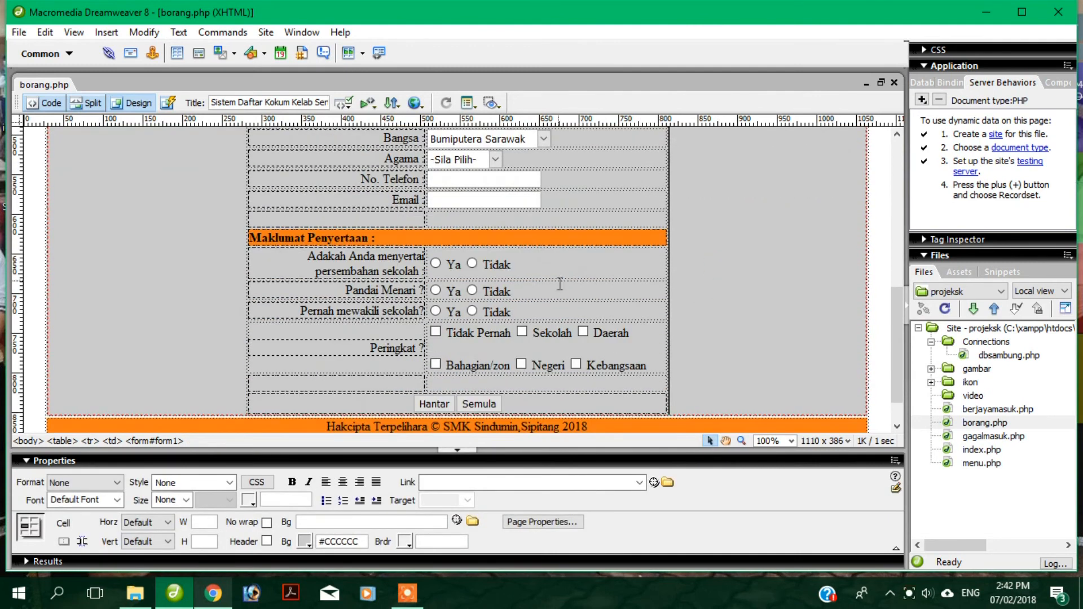
click(436, 364)
double_click(100, 499)
click(827, 284)
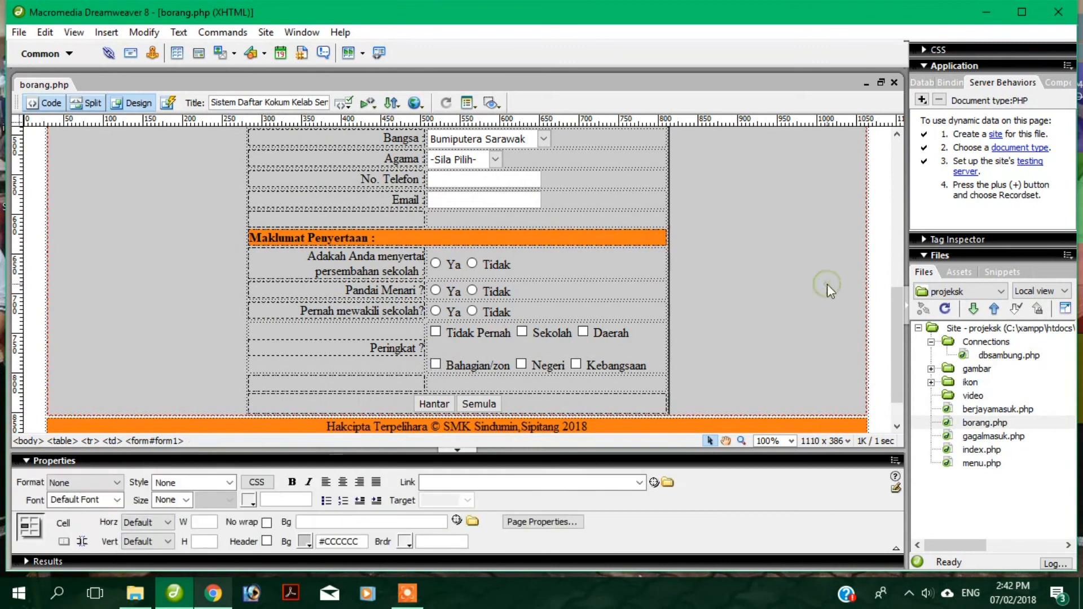
Launch phpMyAdmin from the XAMPP control panel and open the dbskprojek database
click(908, 592)
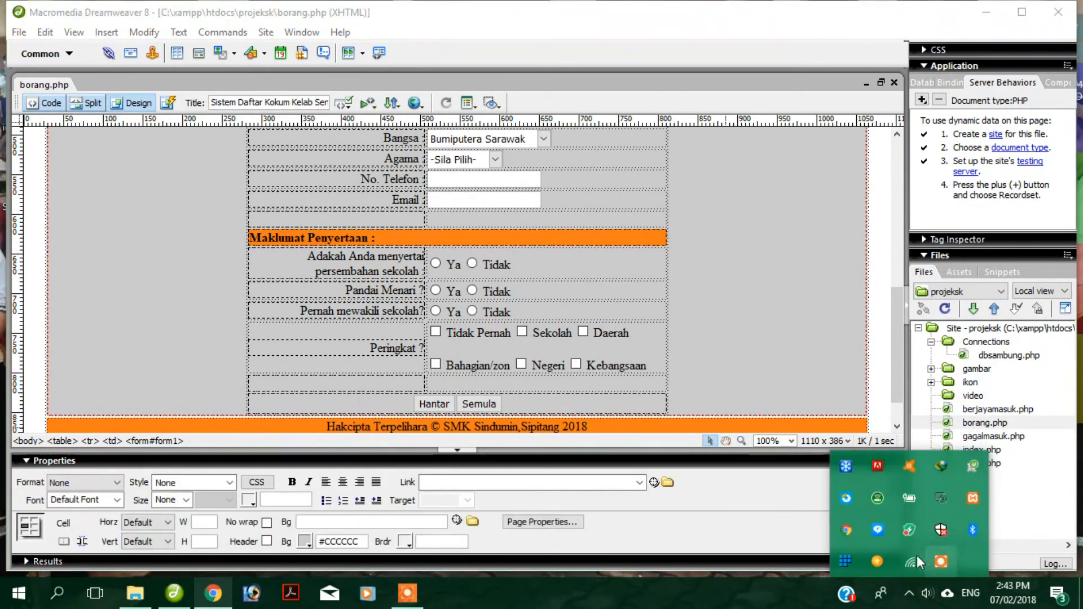
click(973, 498)
click(762, 179)
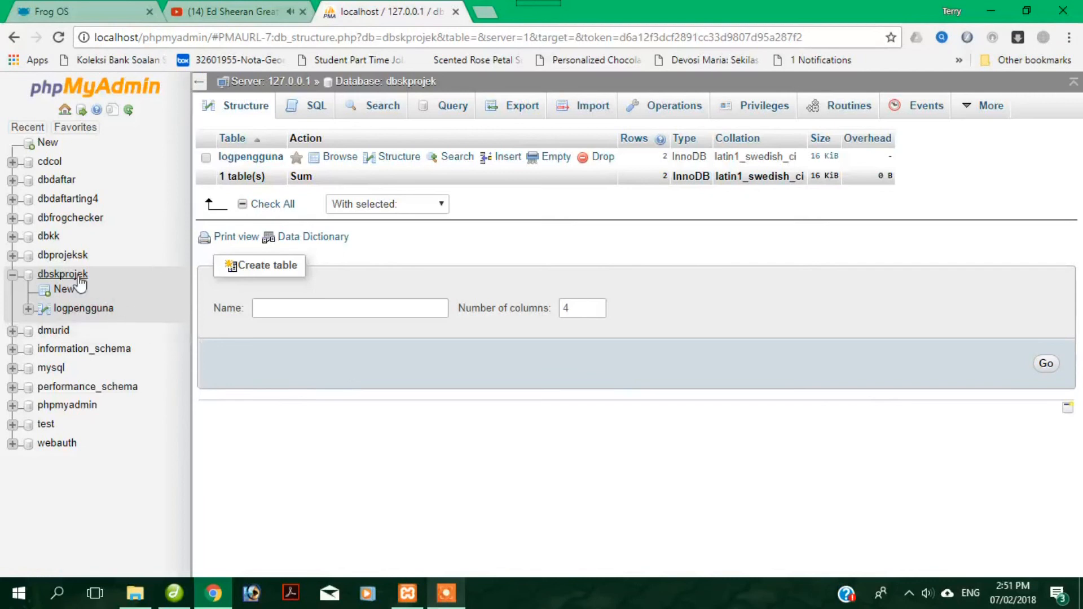
click(79, 277)
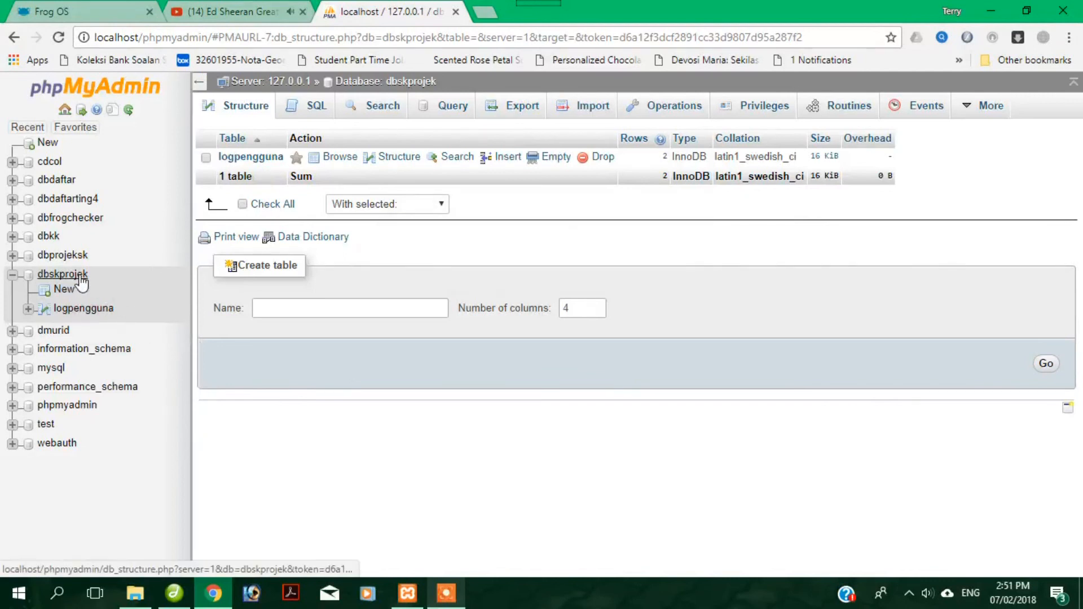
Start a new table named daftarahli with 14 columns in the dbskprojek database
click(293, 308)
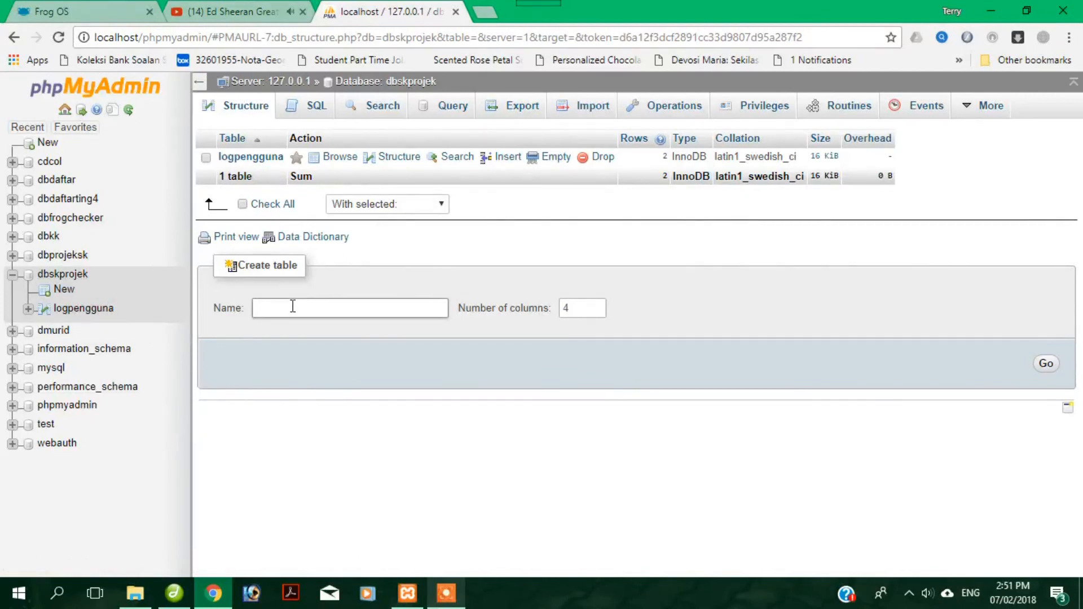
text(daf)
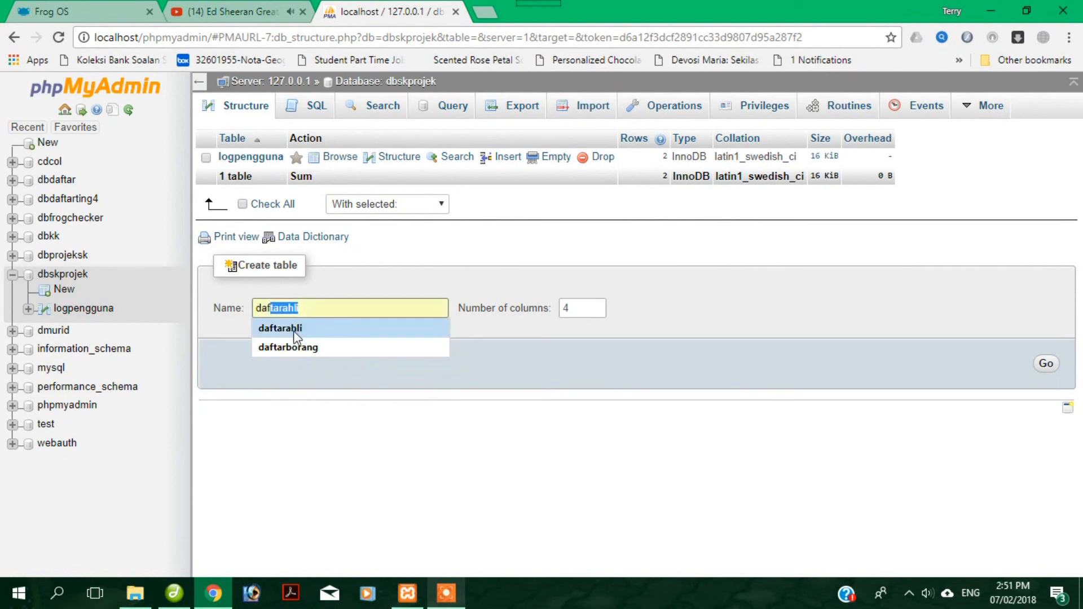
click(297, 328)
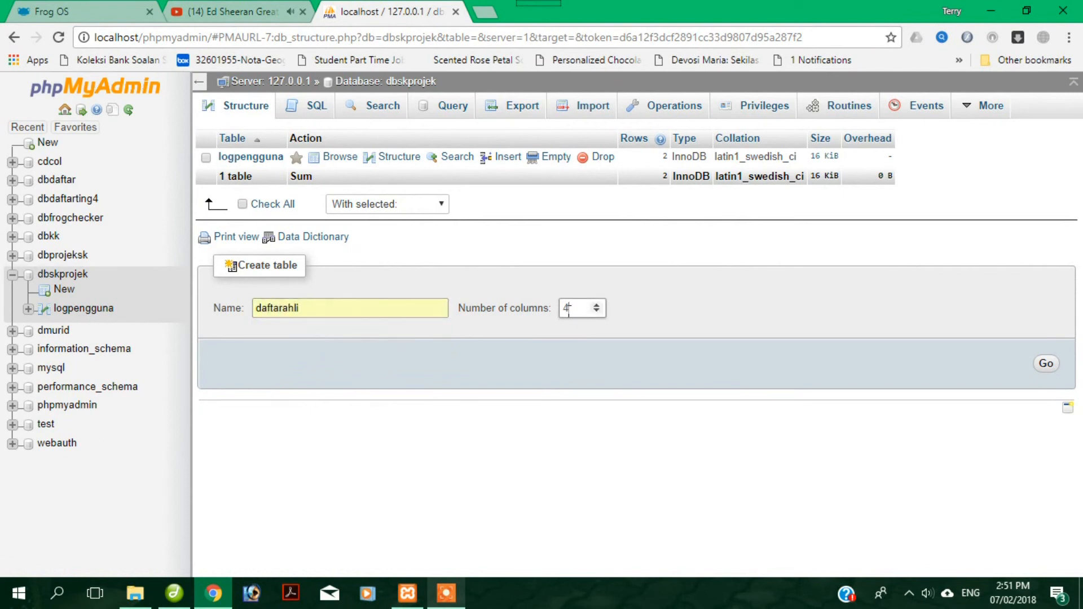
text(1)
key(BackSpace)
key(BackSpace)
text(14)
click(1045, 363)
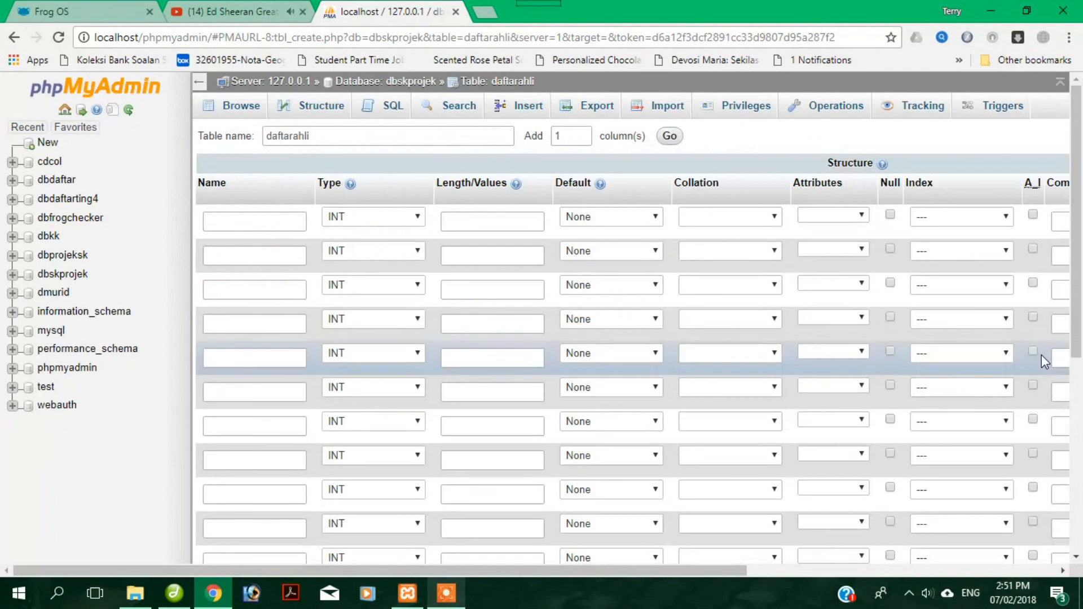
Name the first four columns of the daftarahli table idpengguna, namapenuh, nokp and jantina
click(231, 222)
click(231, 222)
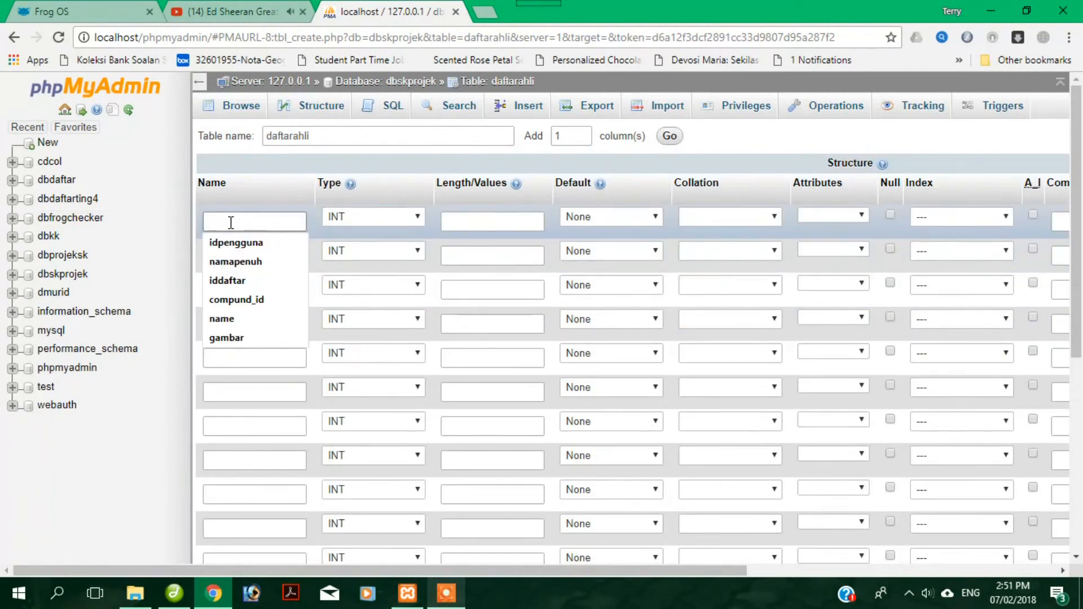
click(232, 244)
click(233, 256)
click(233, 256)
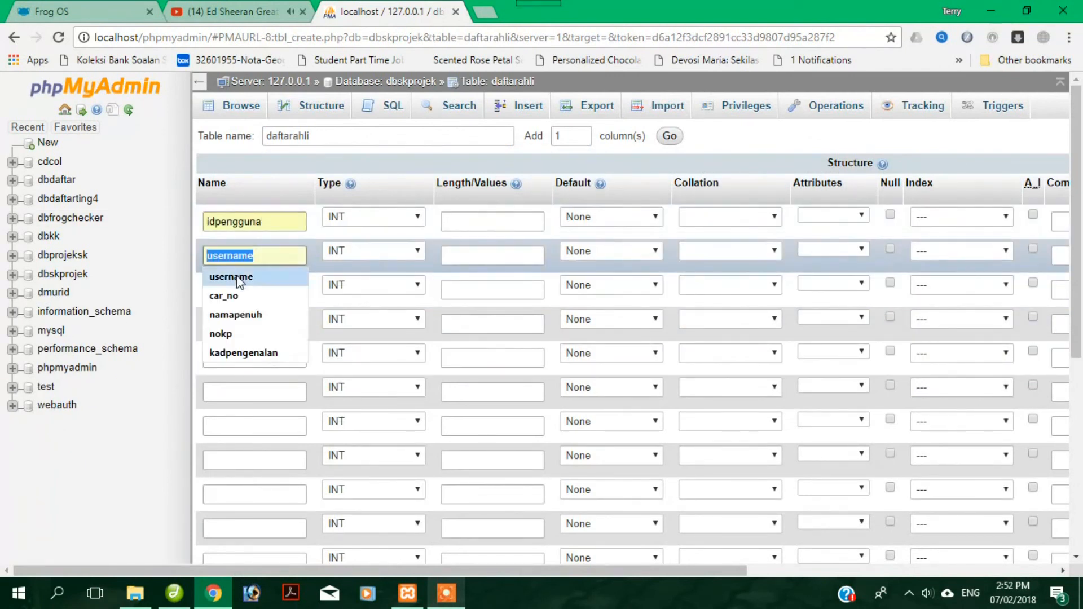
click(246, 314)
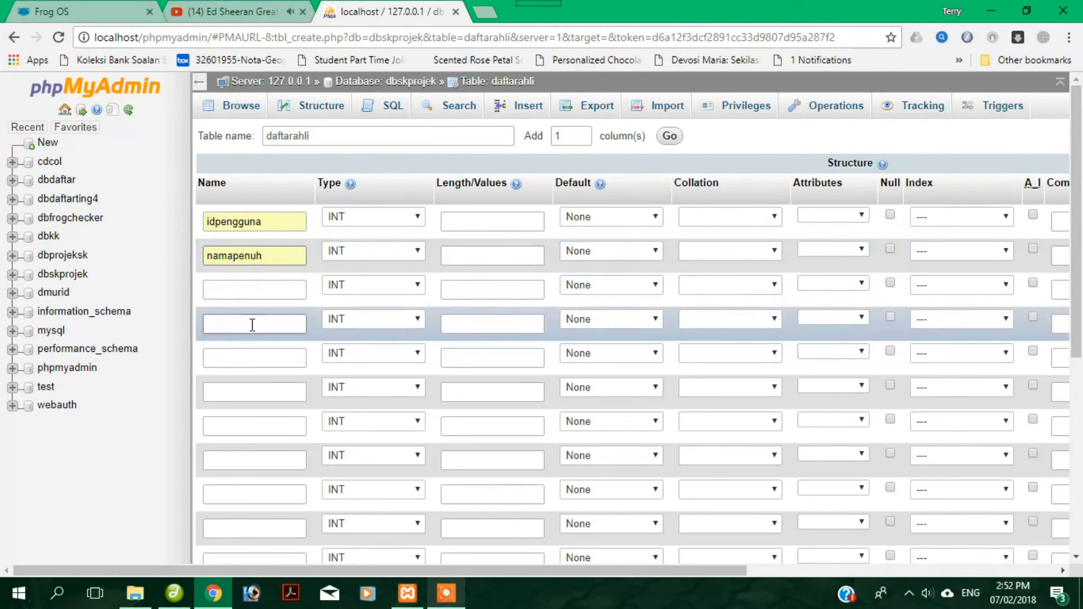
click(256, 297)
click(249, 327)
click(246, 331)
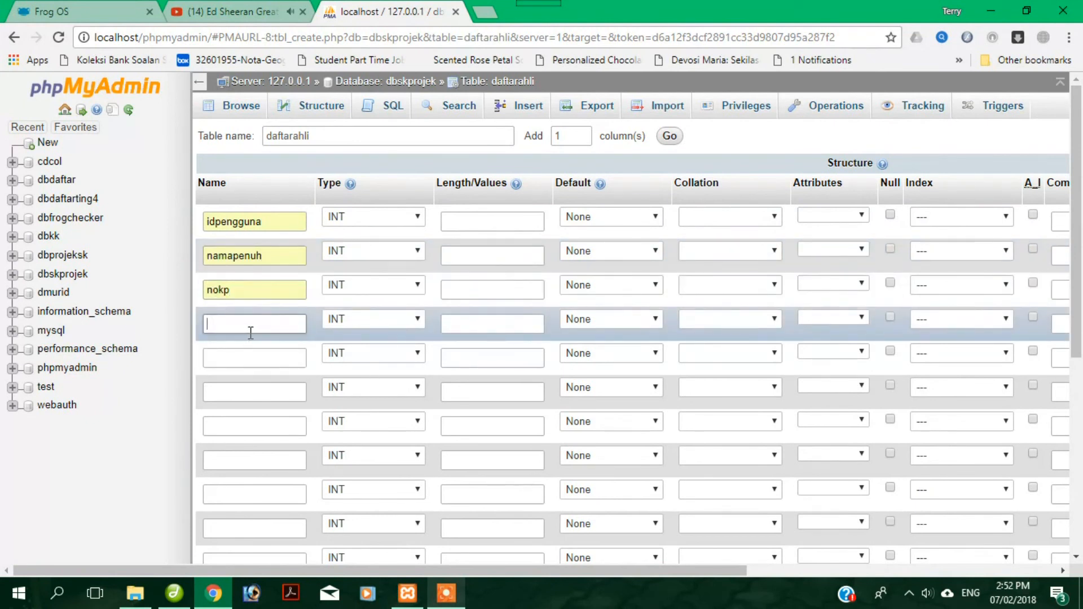
click(250, 332)
click(268, 350)
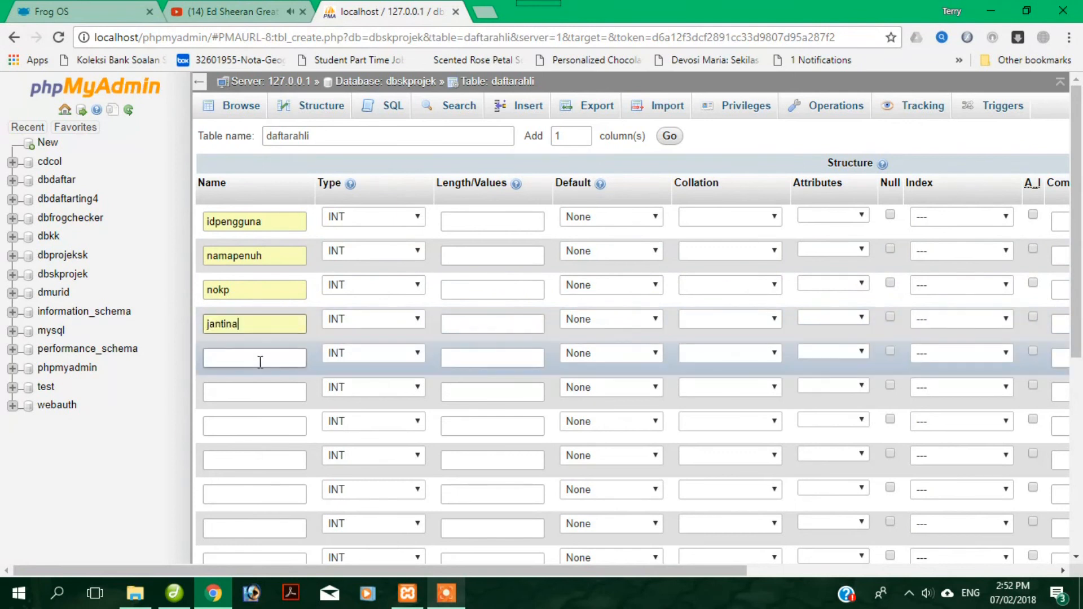
Name the fifth, sixth and seventh columns alamat, kelas and bangsa
click(260, 362)
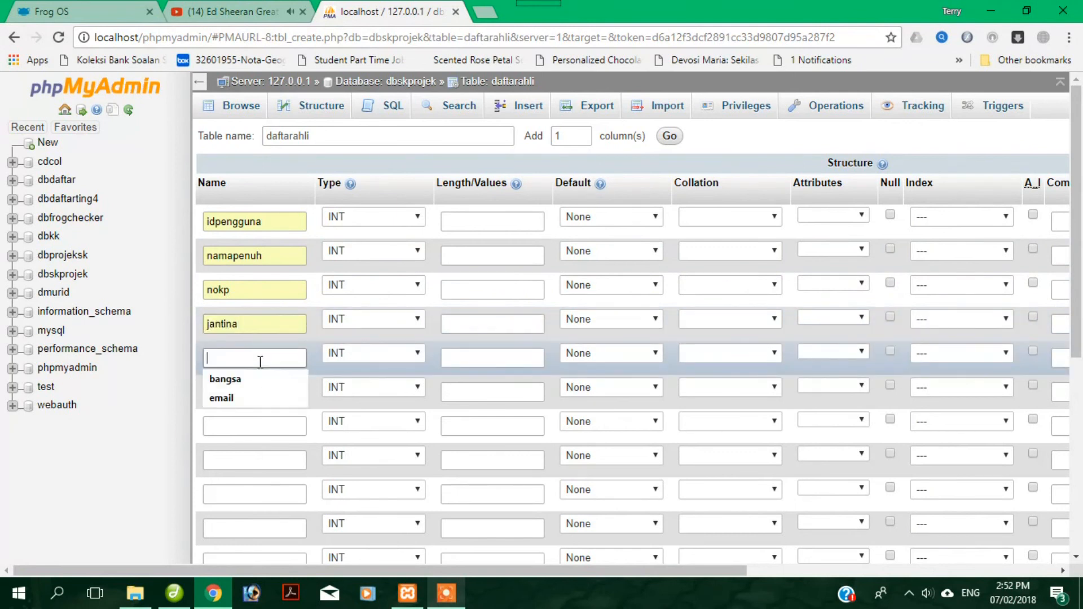
text(alamat)
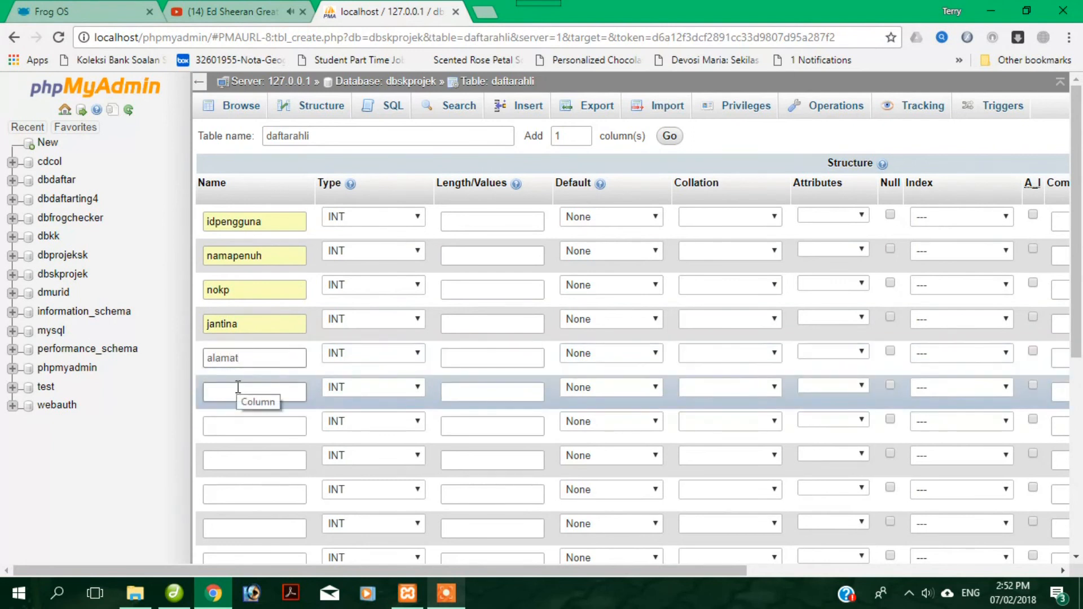
click(238, 387)
click(274, 427)
text(bangs)
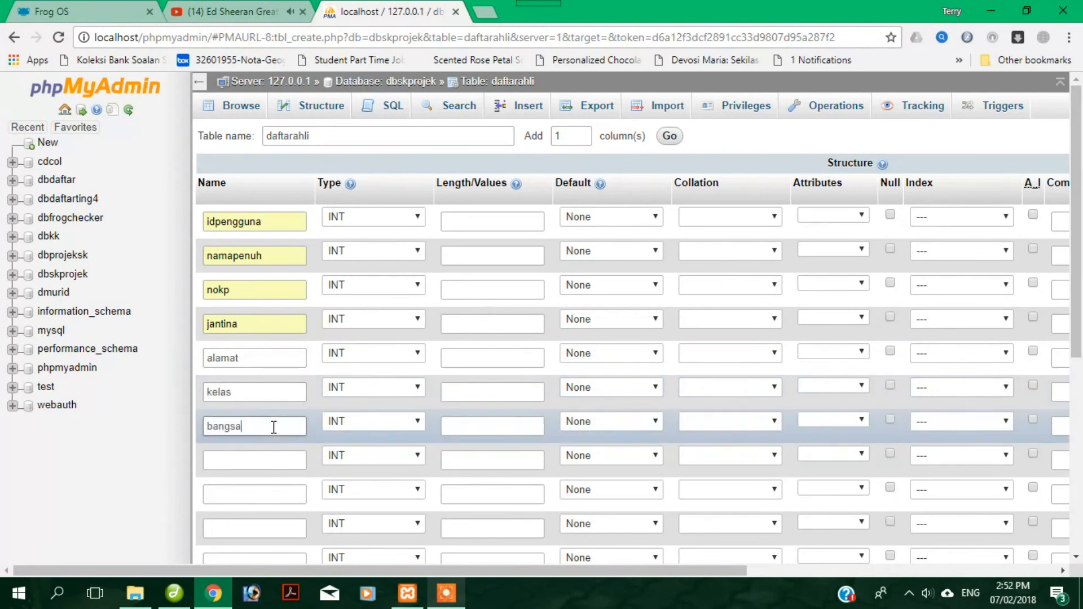
text(a)
Name the eighth, ninth and tenth columns agama, notel and email
scroll(273, 427, down, 1)
click(262, 382)
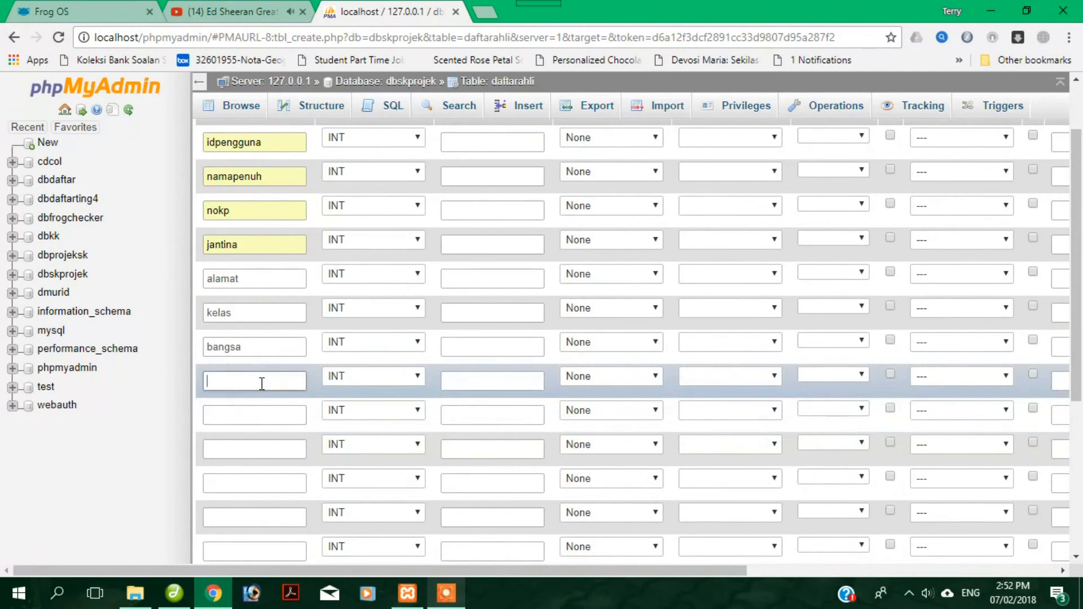
text(agama)
click(275, 411)
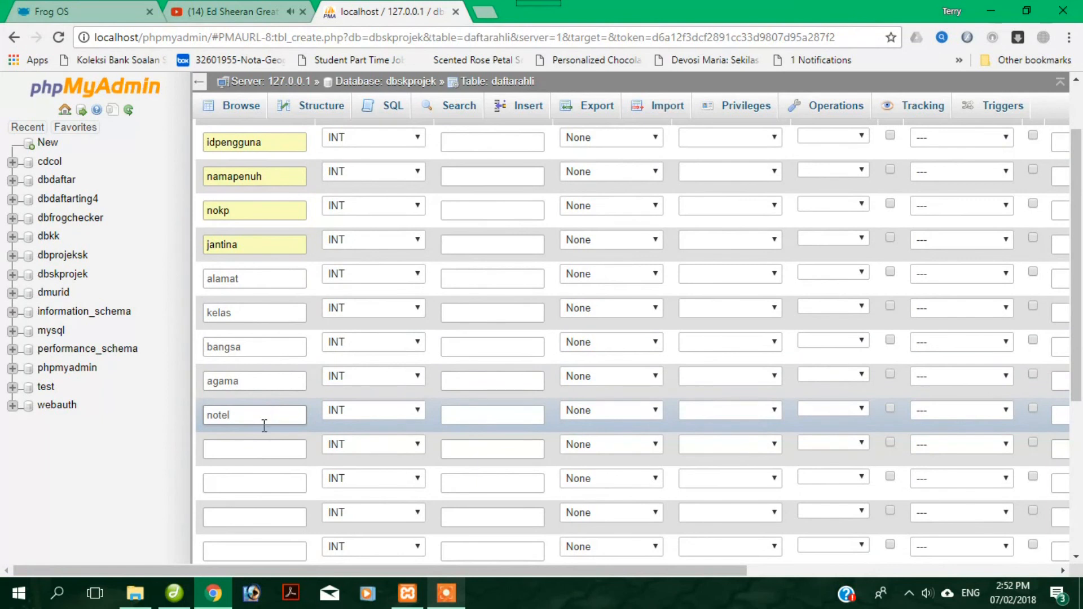
click(248, 449)
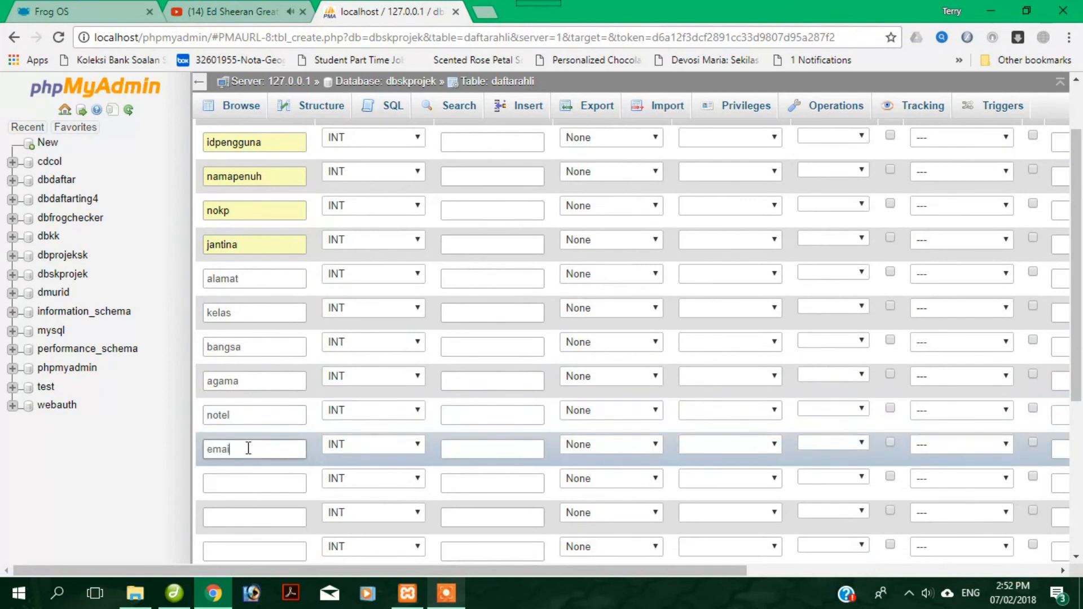
Name the last four columns of the table persembahan, menari, mewakili and peringkat
click(242, 486)
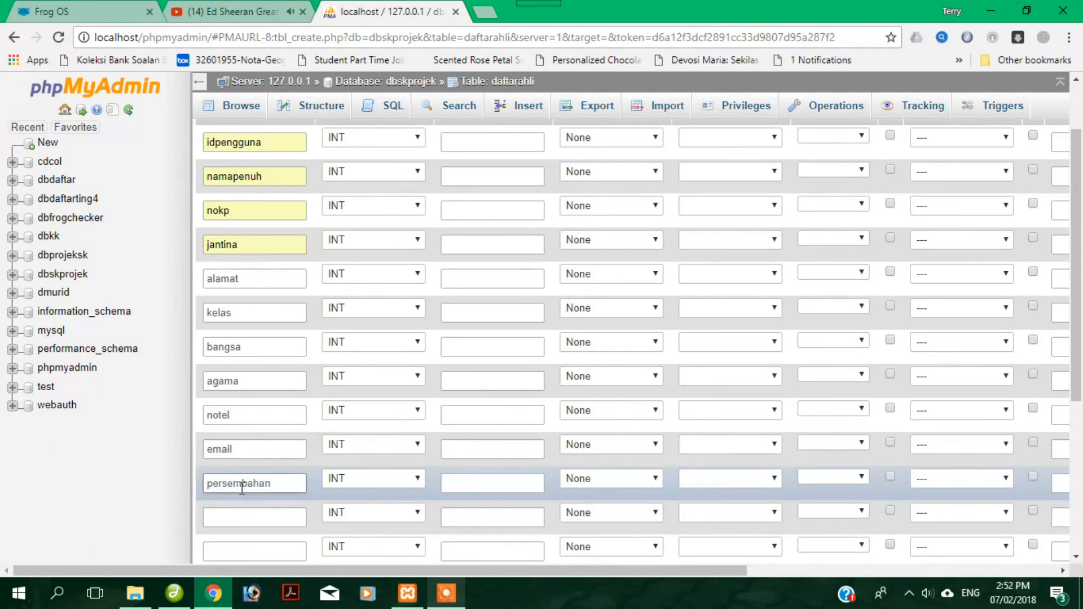
text(persembahan)
click(237, 511)
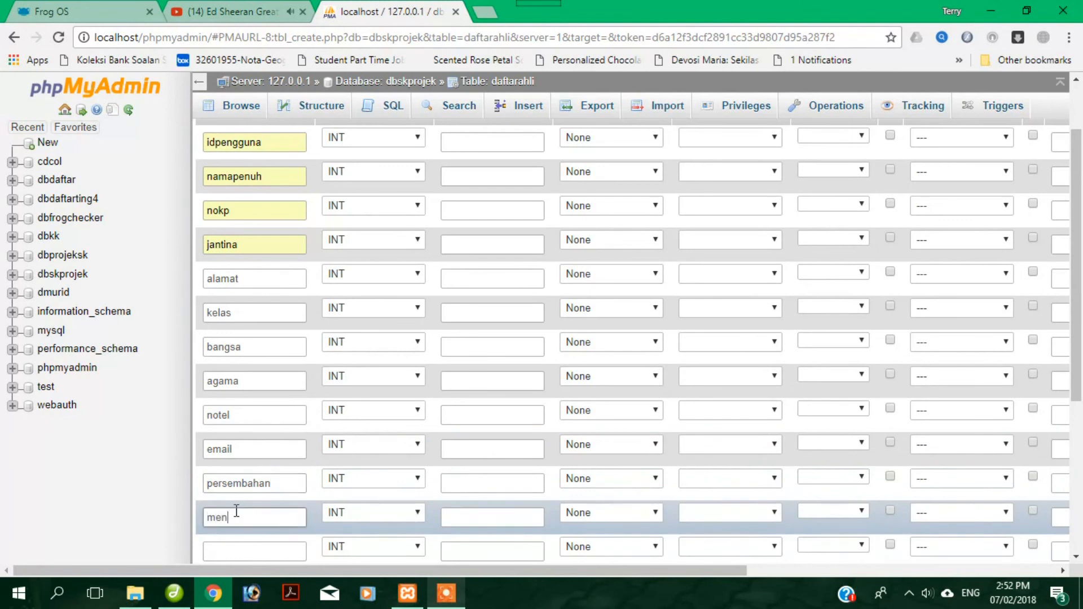
text(menari)
click(225, 545)
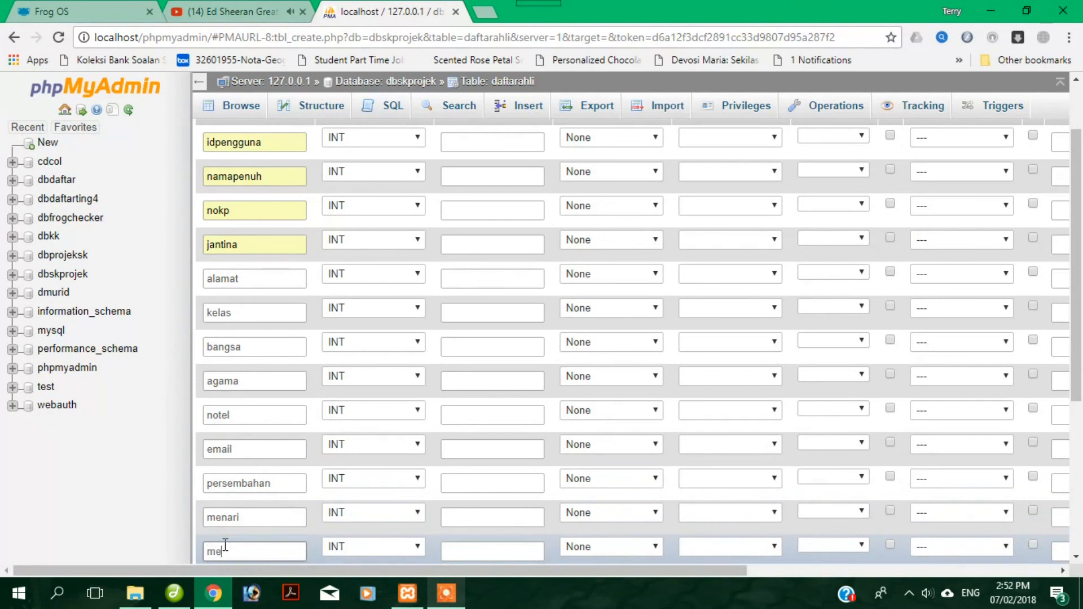
text(mewakili)
scroll(201, 520, down, 2)
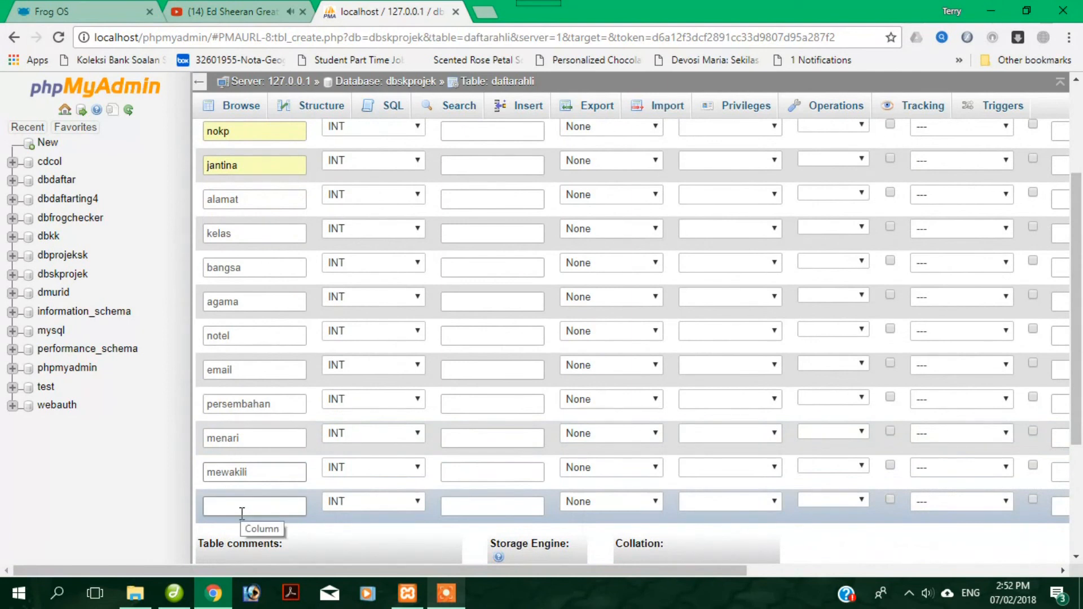
click(242, 513)
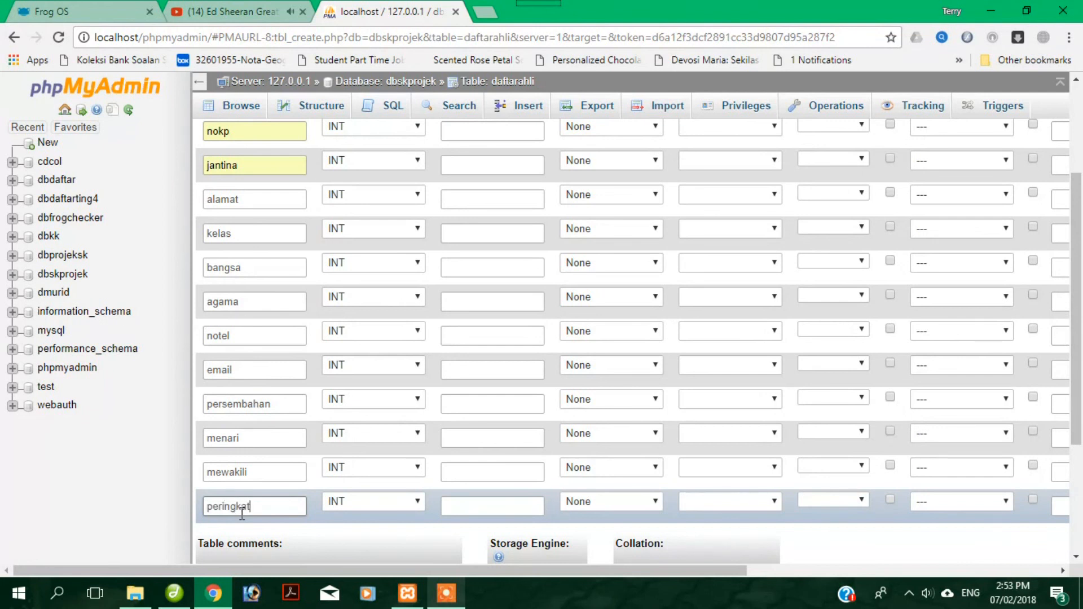
Add 1 more column to the daftarahli table definition and name it gambar
scroll(261, 474, down, 4)
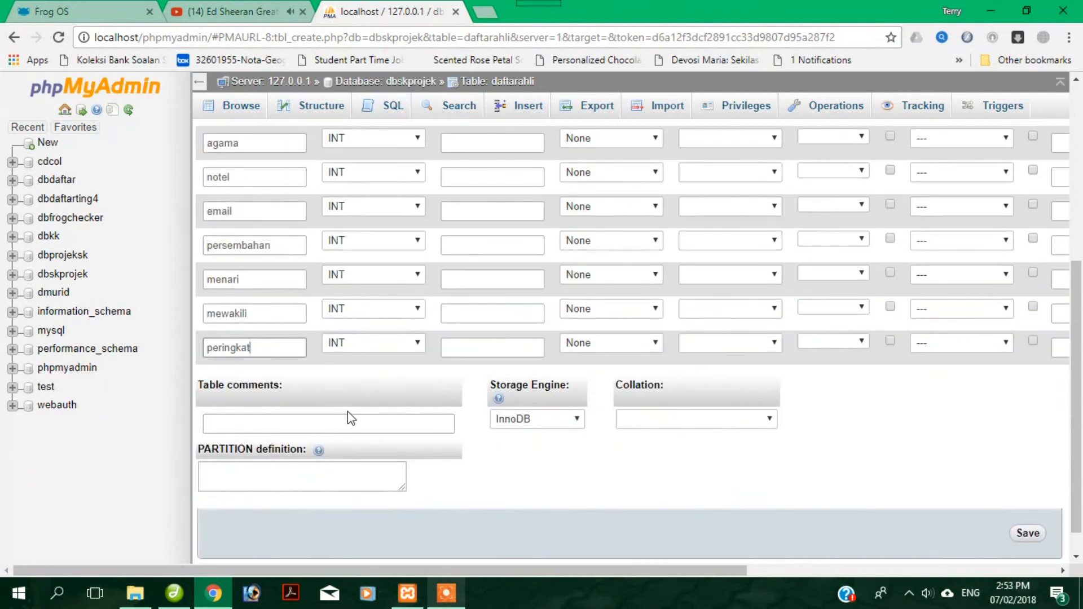
scroll(744, 451, up, 6)
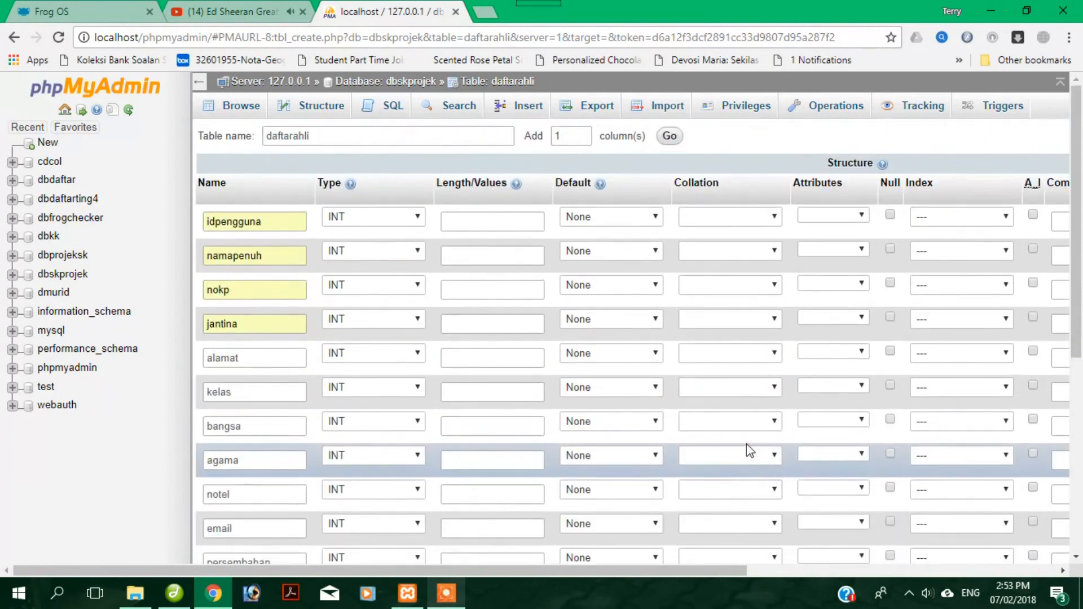
double_click(565, 136)
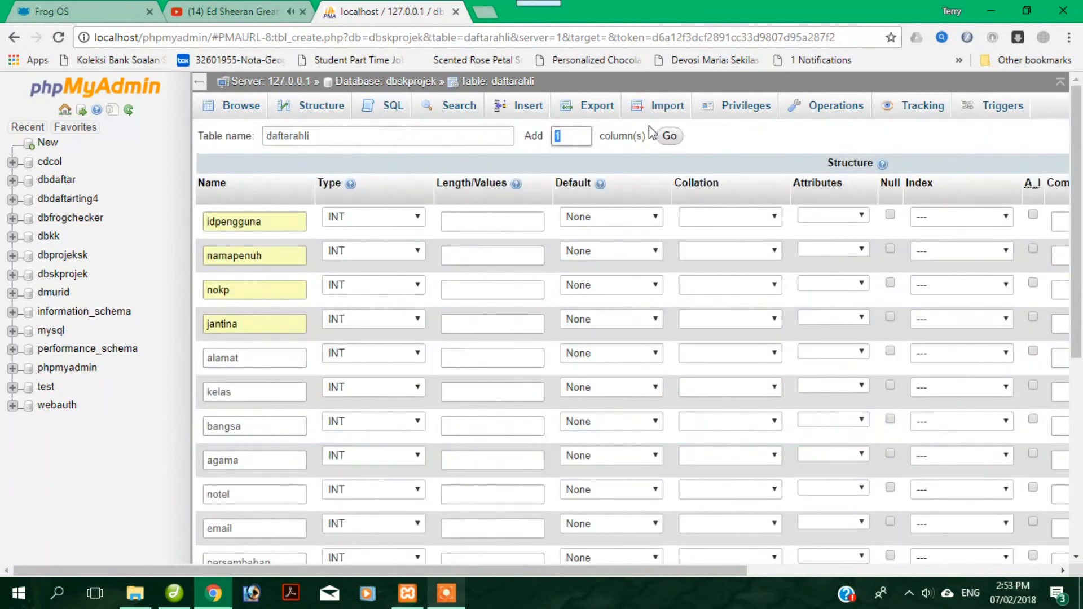
click(669, 136)
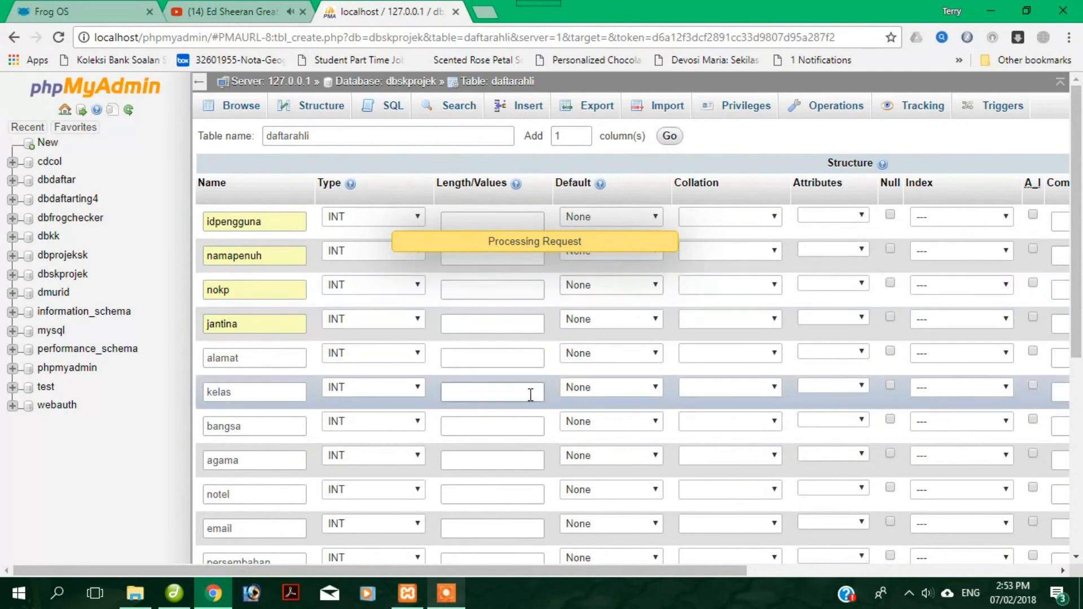
scroll(529, 396, down, 3)
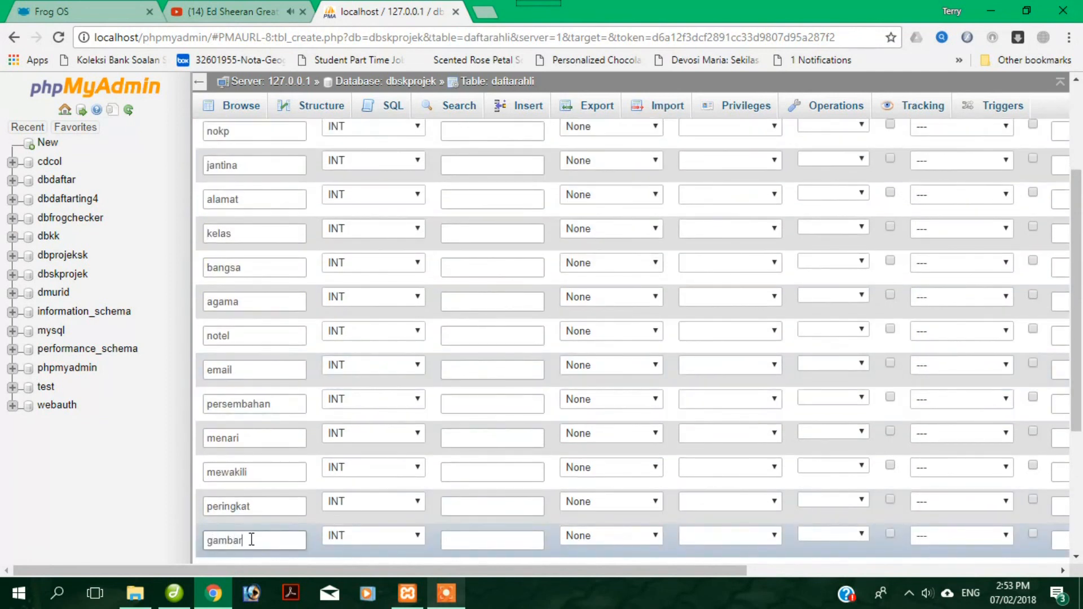
Make idpengguna the PRIMARY key of the table and turn on auto-increment for it
scroll(242, 332, up, 5)
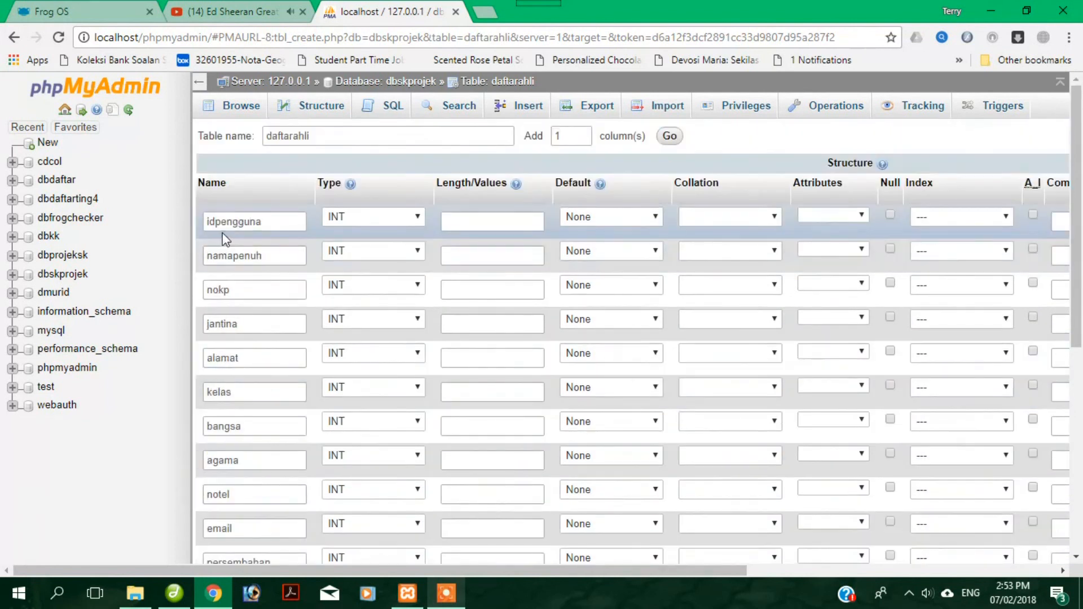
click(492, 221)
click(956, 218)
click(954, 246)
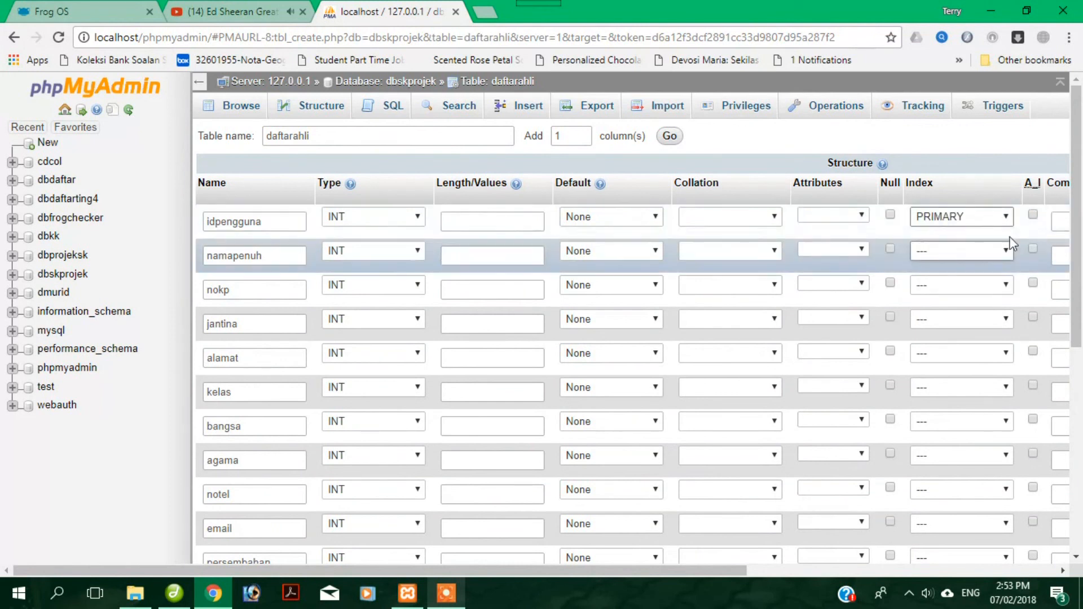
click(1034, 214)
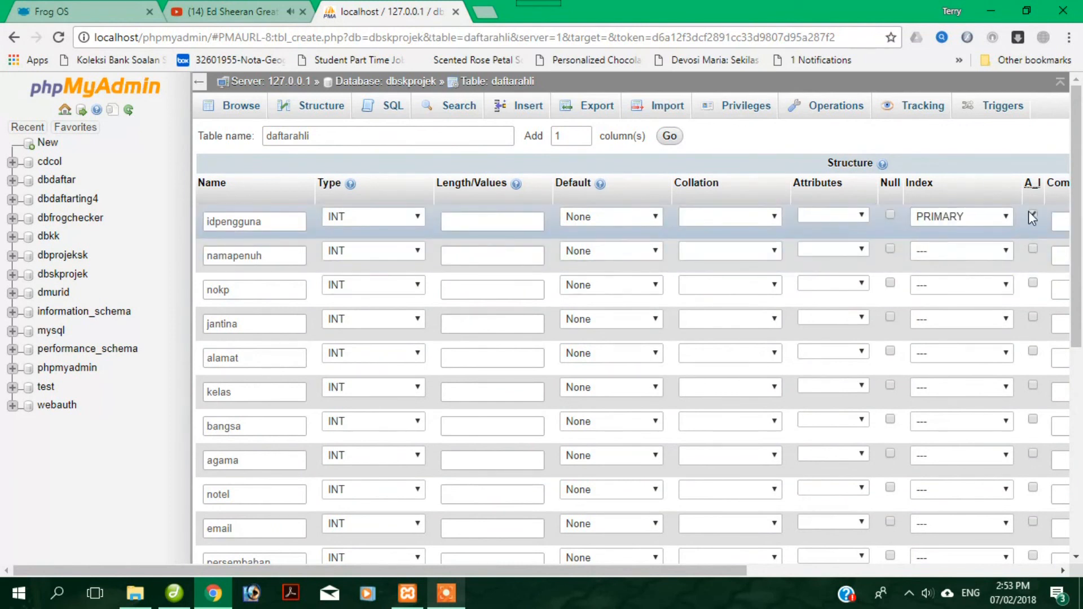
Set the data type of the namapenuh and nokp columns to VARCHAR
click(358, 246)
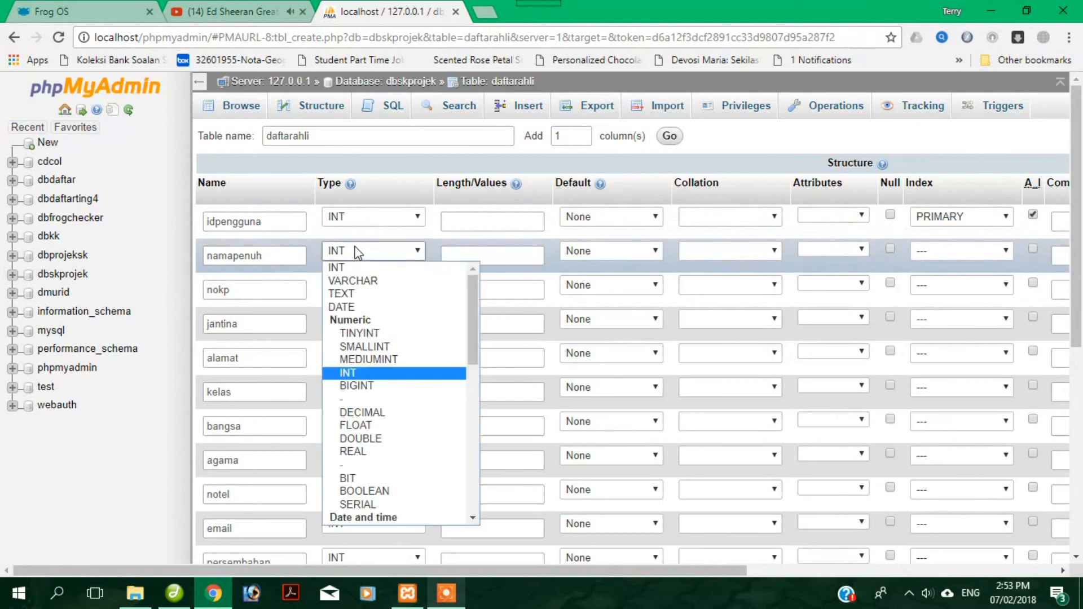
click(363, 280)
click(355, 286)
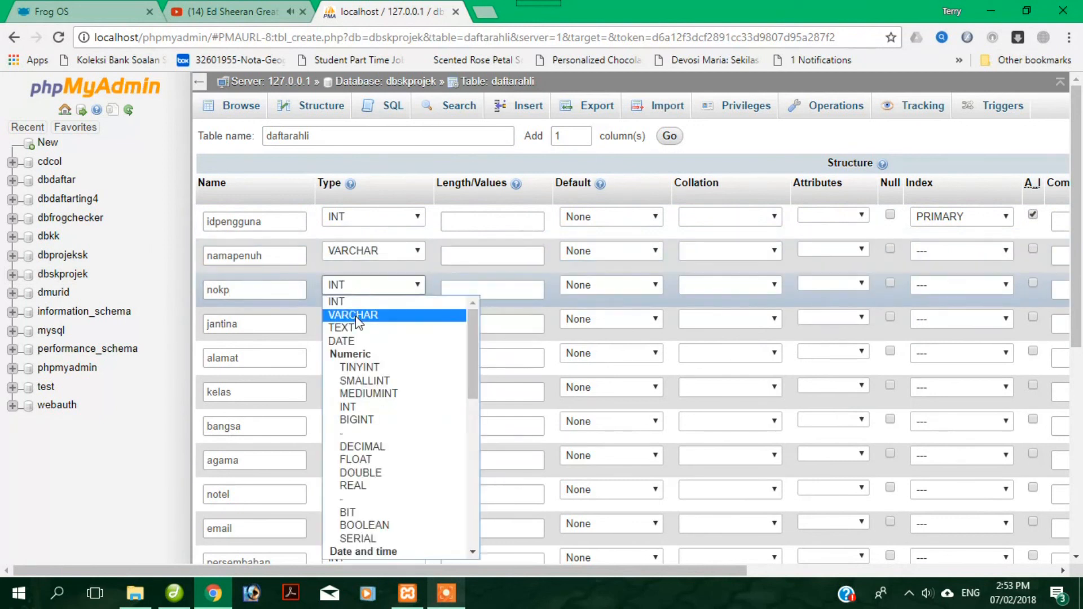
click(360, 312)
Set the data type of the jantina column to TEXT and of the alamat column to LONGTEXT
click(337, 325)
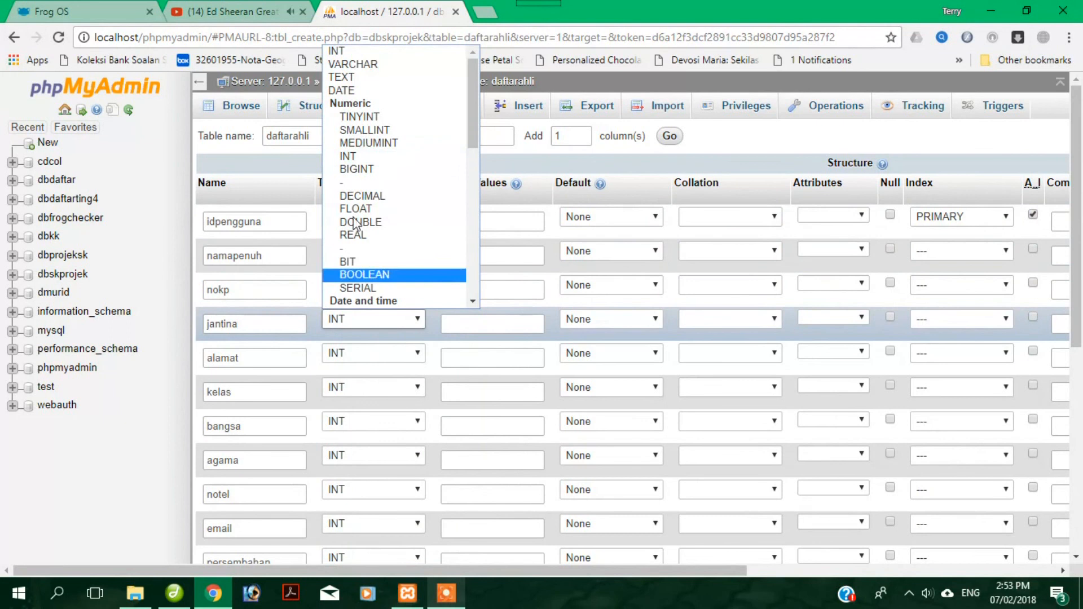
click(349, 77)
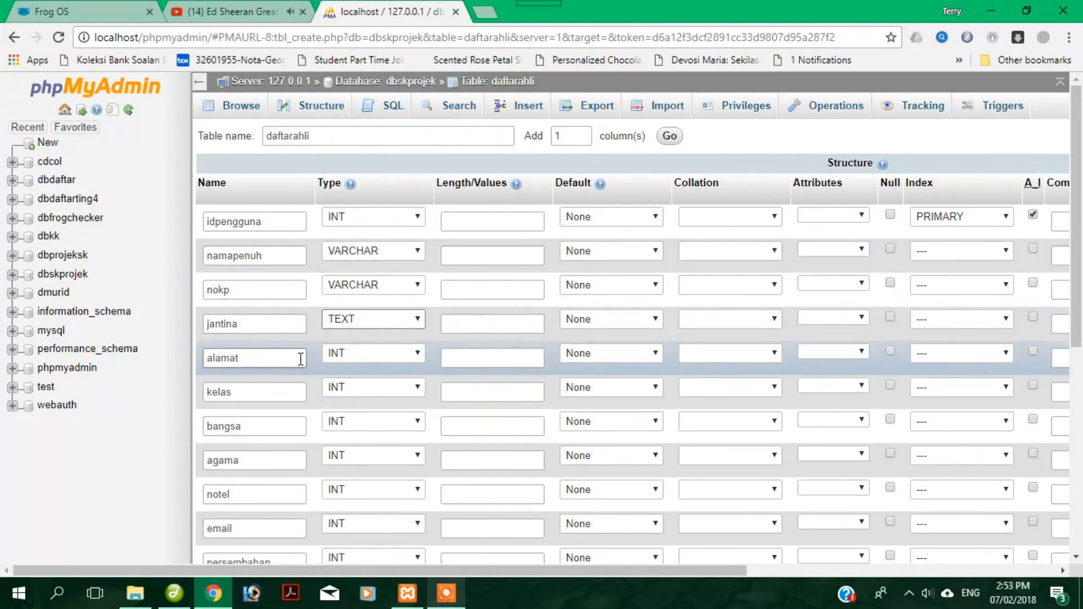
click(347, 356)
scroll(363, 298, down, 5)
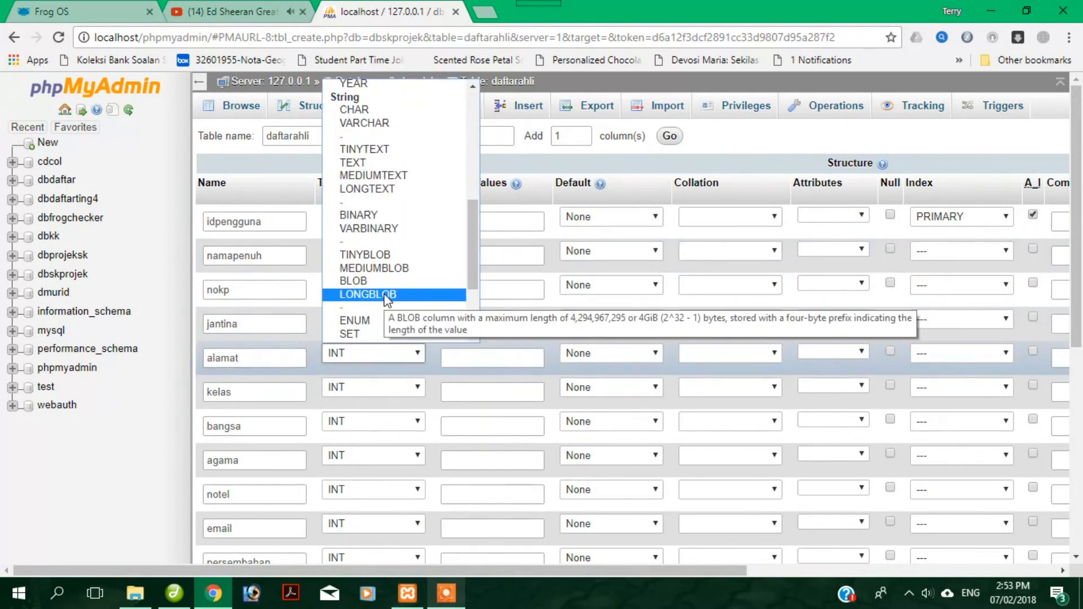
click(403, 186)
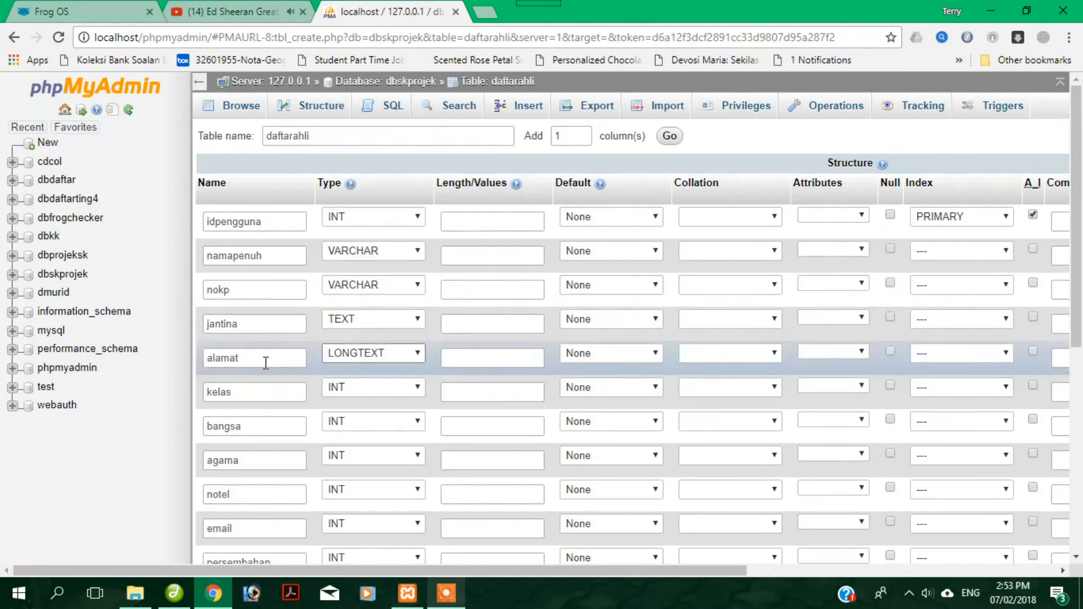
Set the data type of the kelas, bangsa and agama columns to TEXT
click(375, 385)
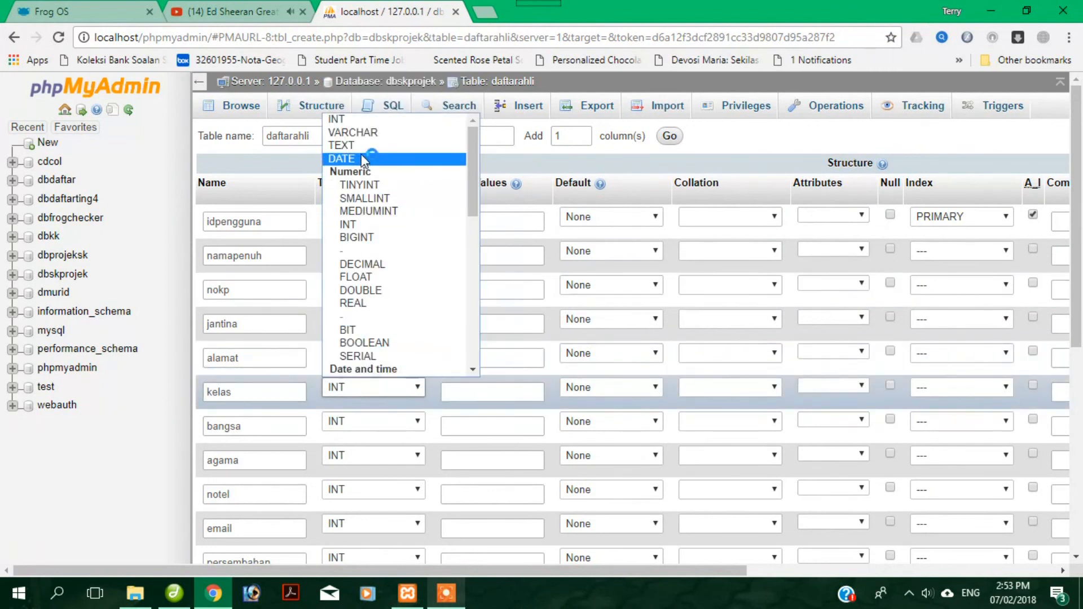
click(361, 146)
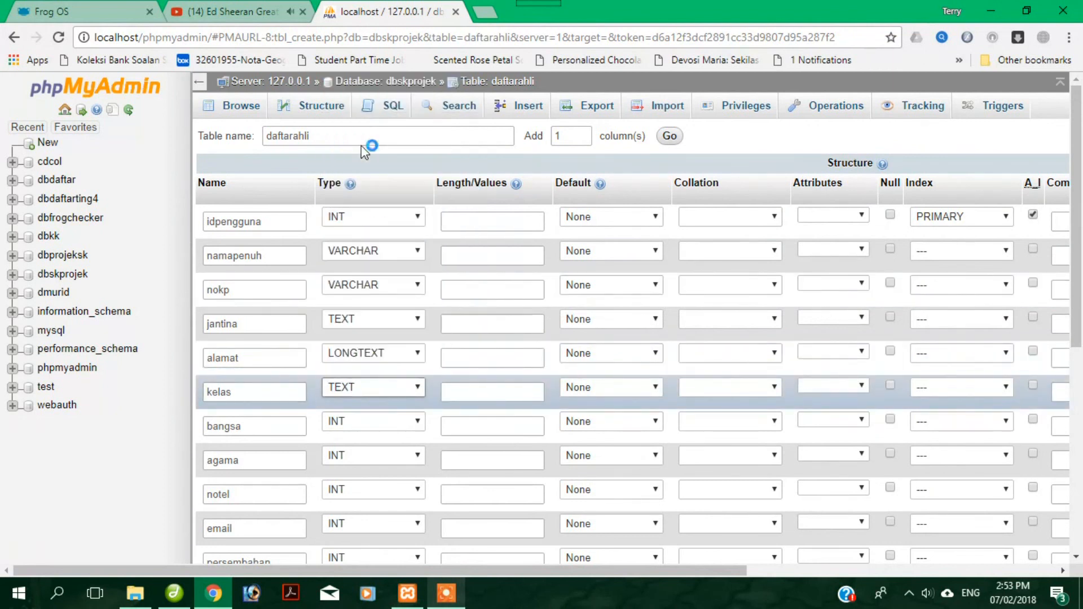
click(346, 424)
click(343, 183)
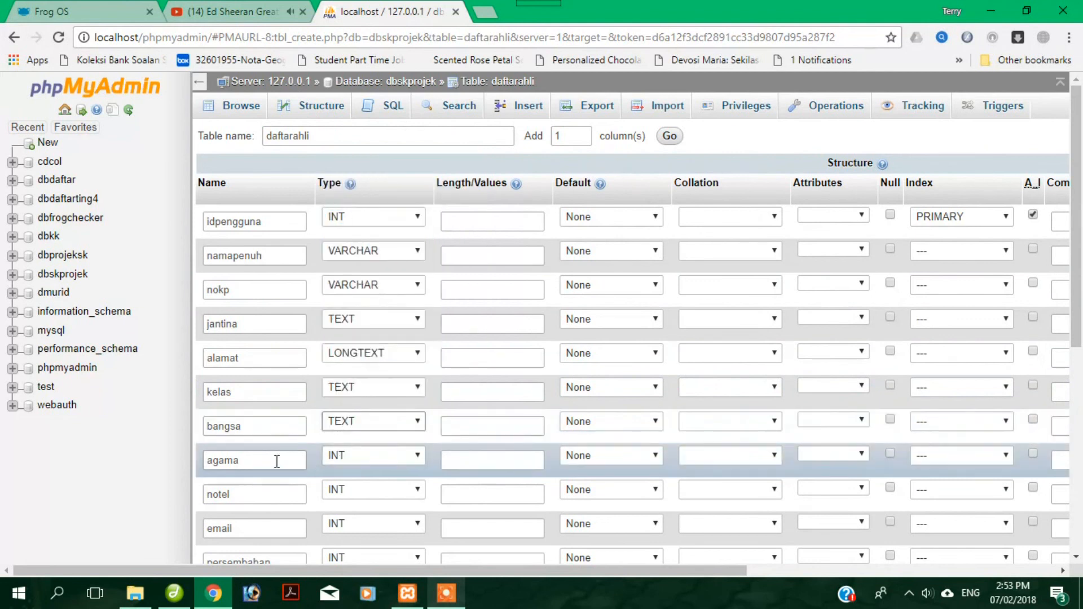
click(344, 457)
click(353, 214)
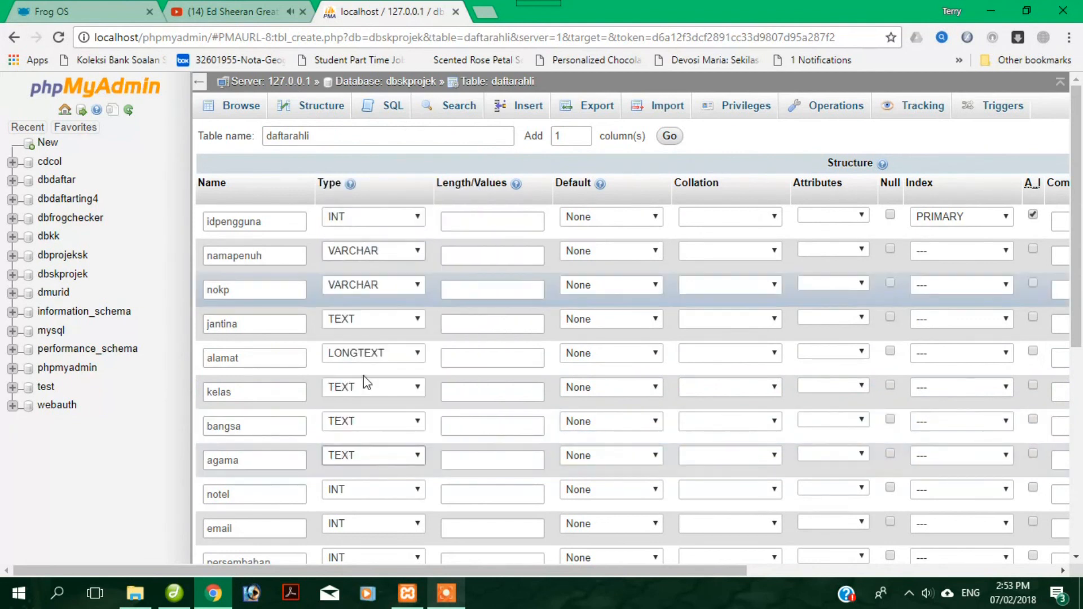
Set the data type of the notel and email columns to VARCHAR
click(362, 490)
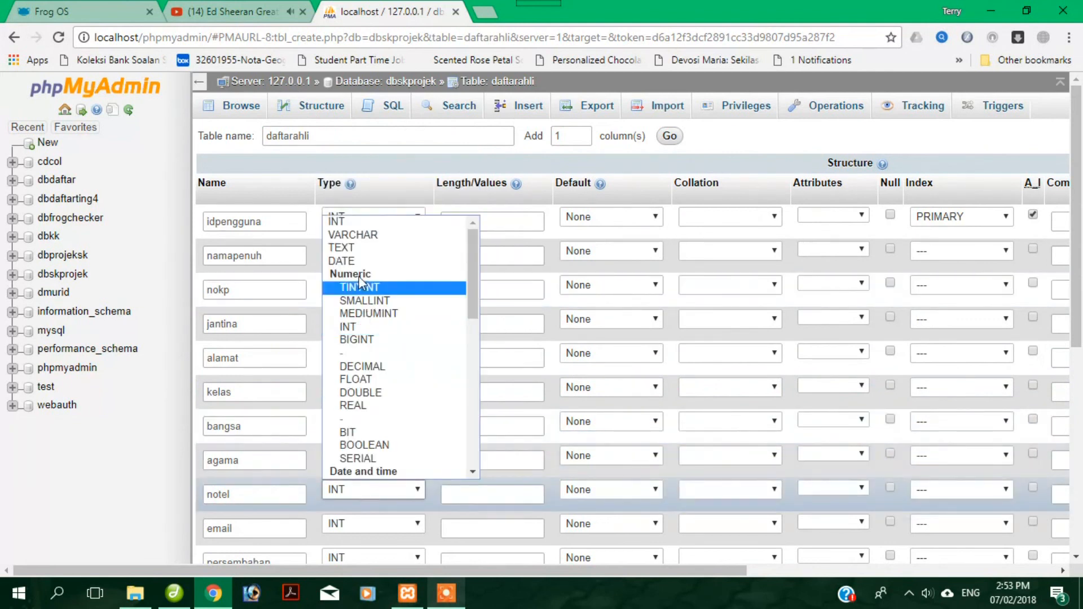
click(354, 234)
scroll(372, 443, down, 3)
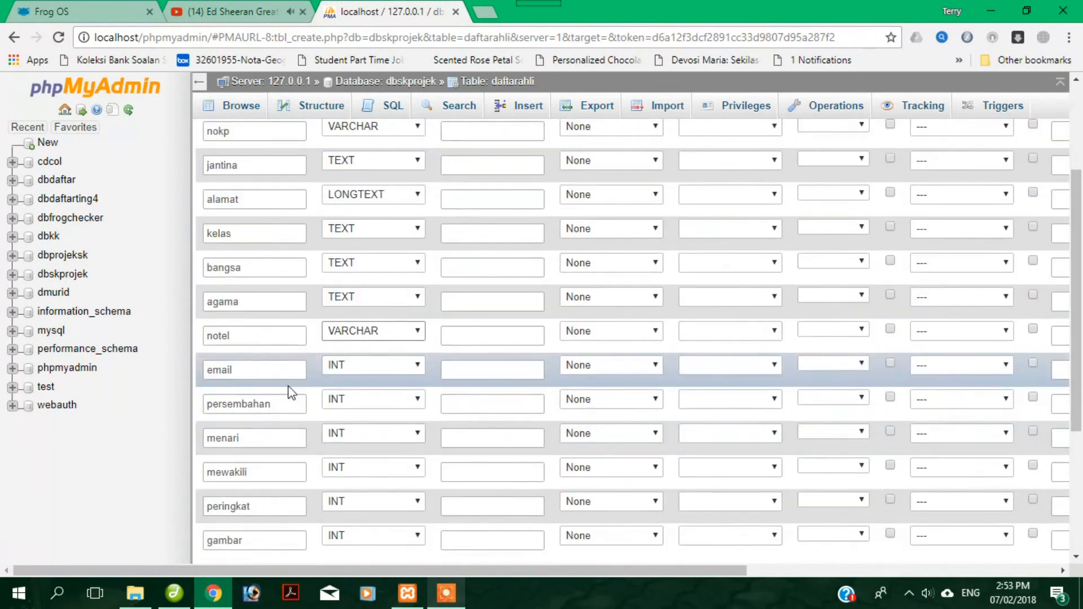
click(338, 369)
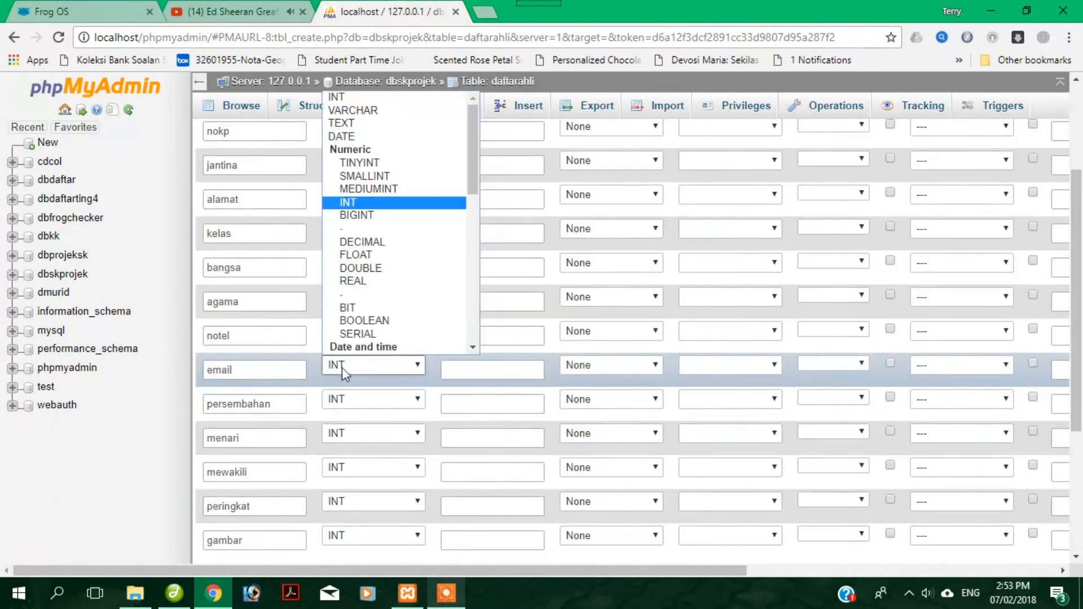
click(372, 111)
Set the data type of the persembahan, menari and mewakili columns to TEXT
click(339, 401)
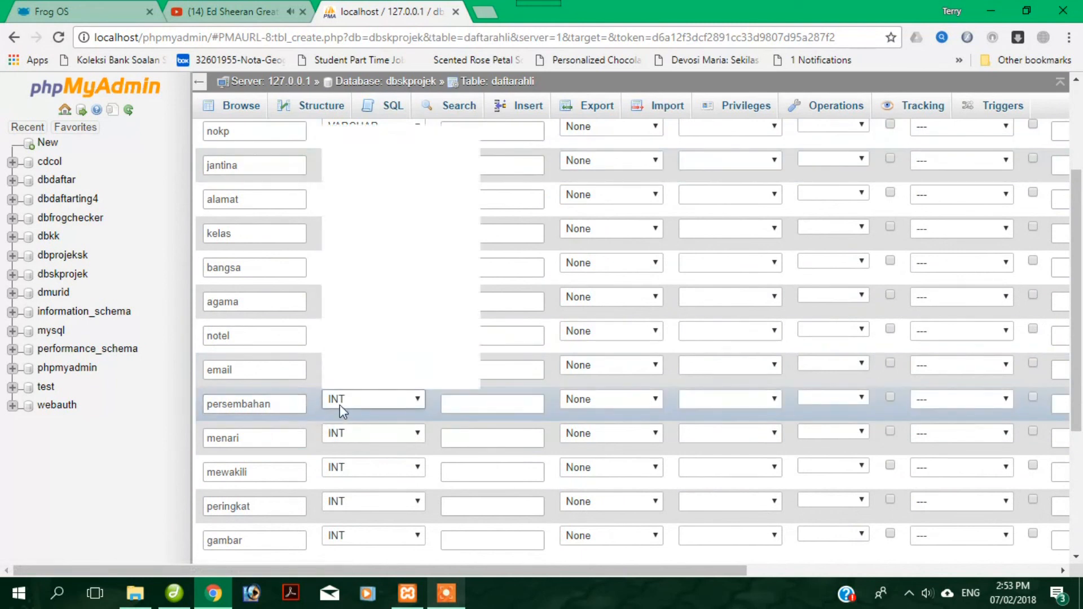
click(342, 157)
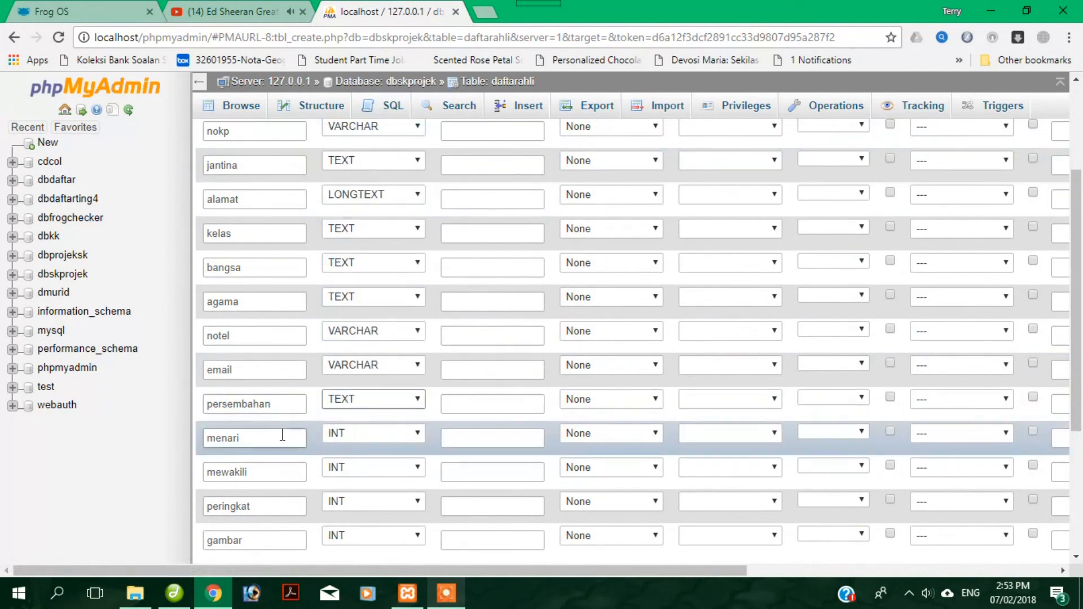
click(344, 433)
click(342, 191)
click(293, 472)
click(364, 467)
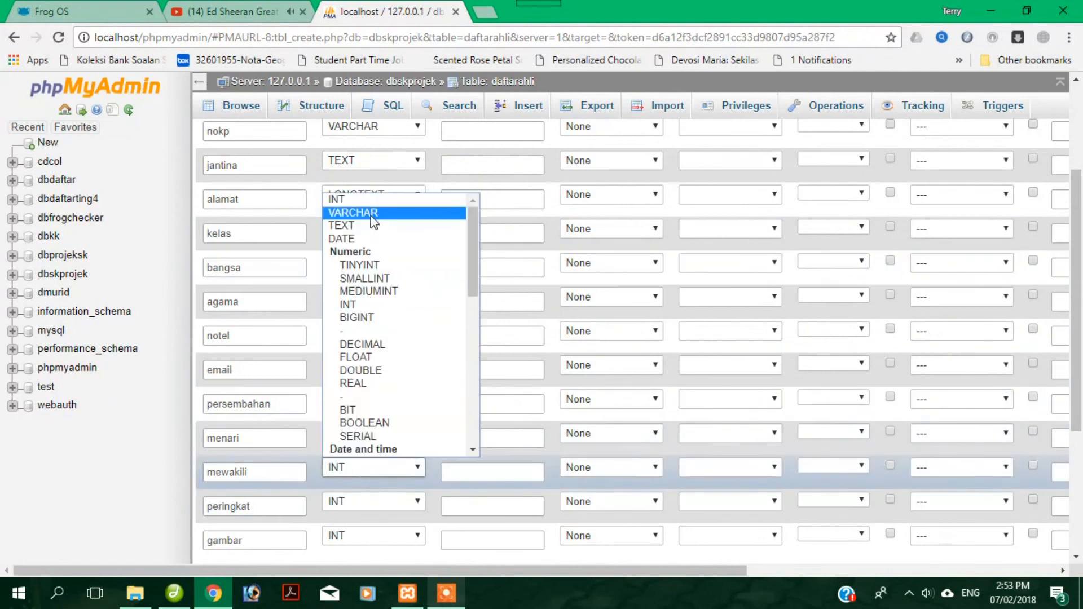
click(373, 227)
Set the data type of the peringkat column to TEXT and of the gambar column to VARCHAR
click(269, 507)
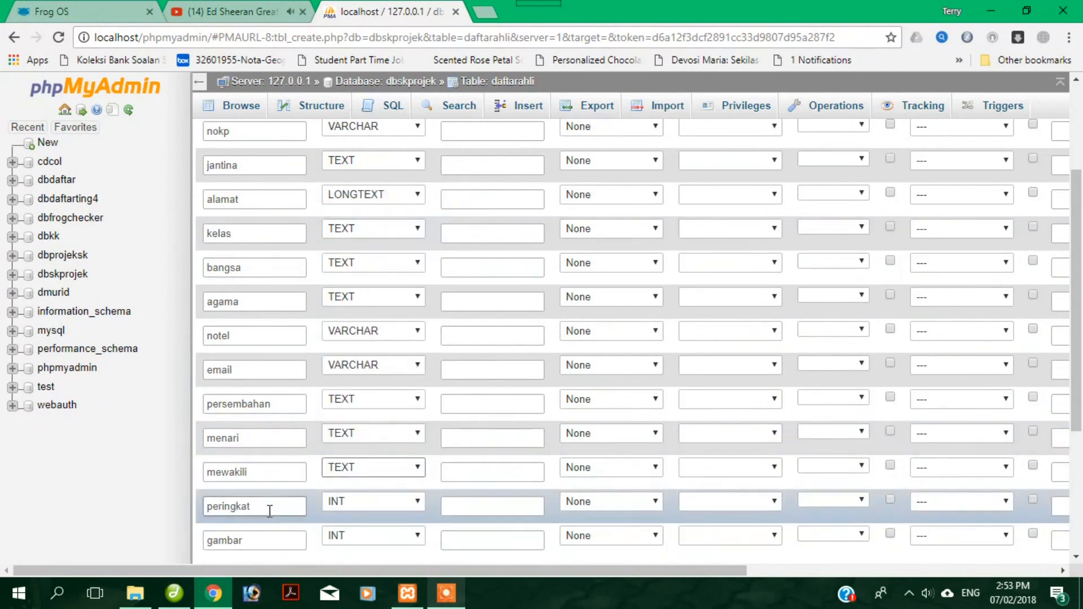
click(347, 505)
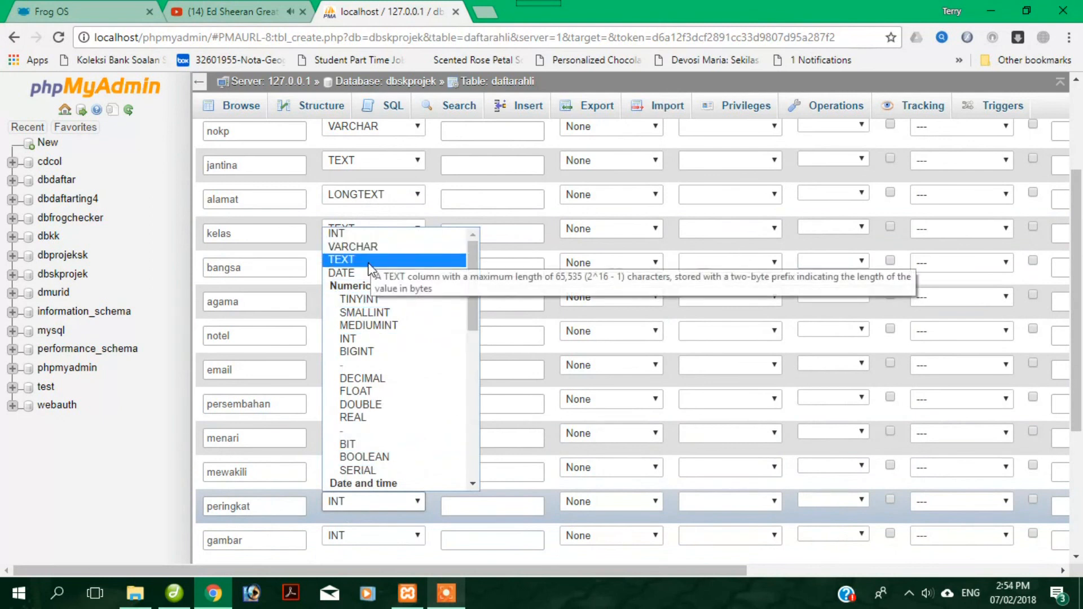
click(364, 256)
click(363, 537)
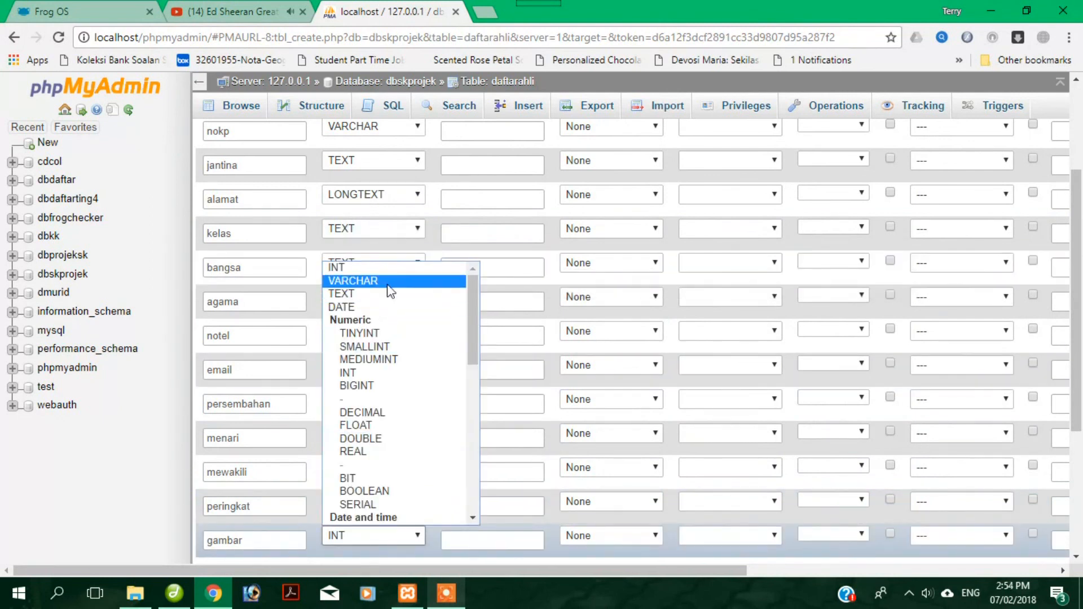
click(388, 283)
Set the length of the namapenuh column to 100 and of the nokp and jantina columns to 15
scroll(462, 283, up, 3)
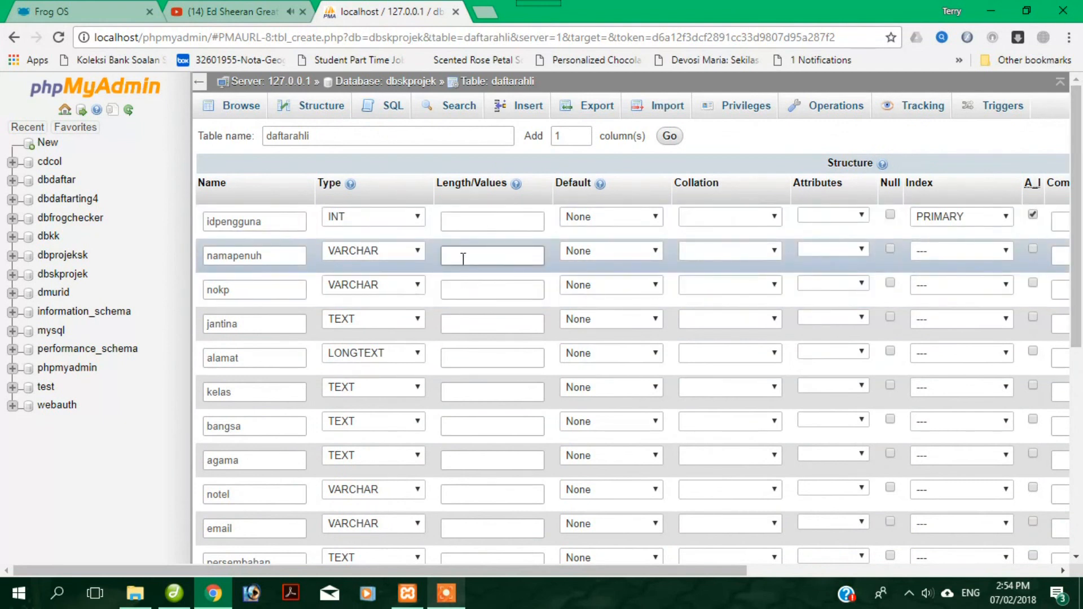
click(463, 259)
text(100)
click(467, 298)
text(15)
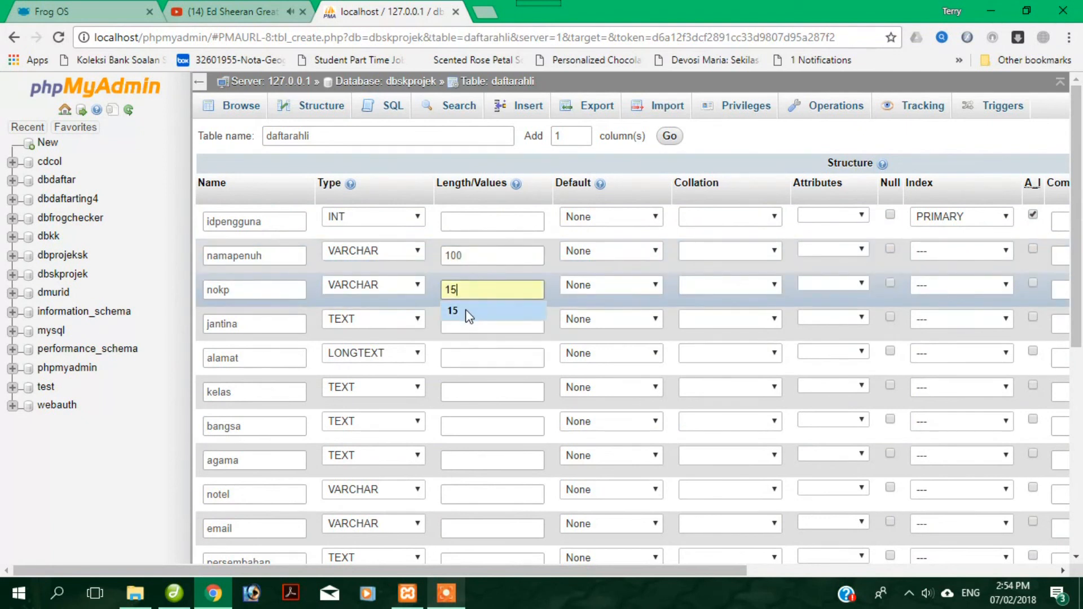
click(468, 315)
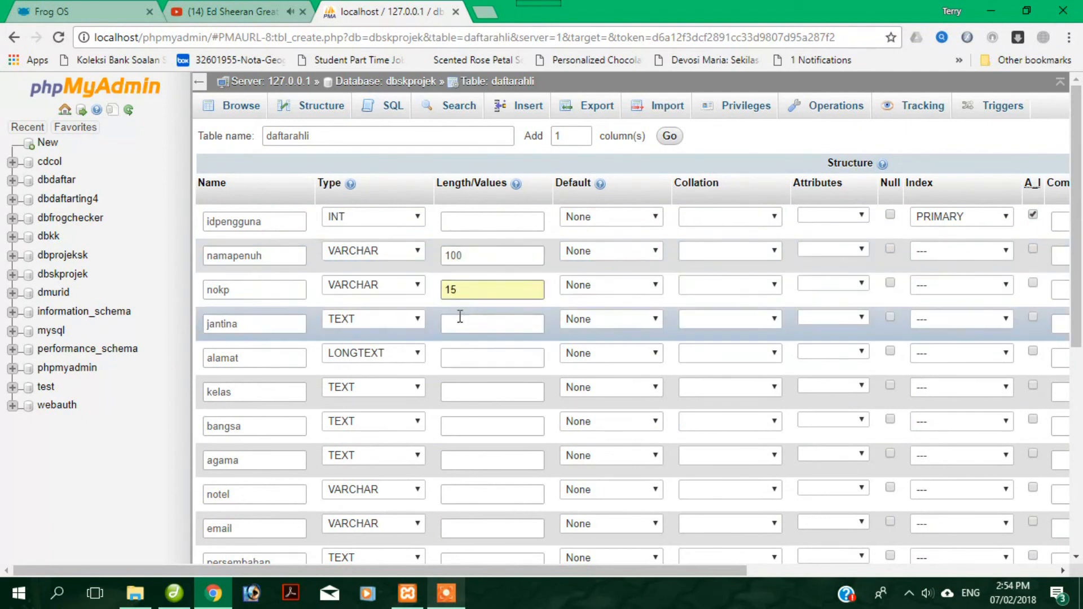
click(469, 323)
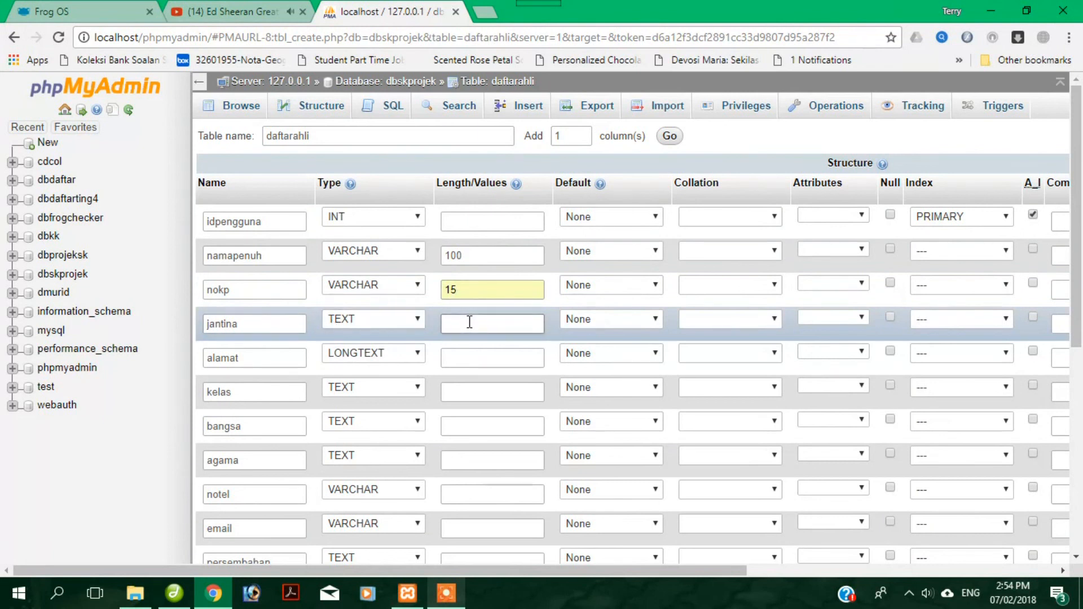
text(15)
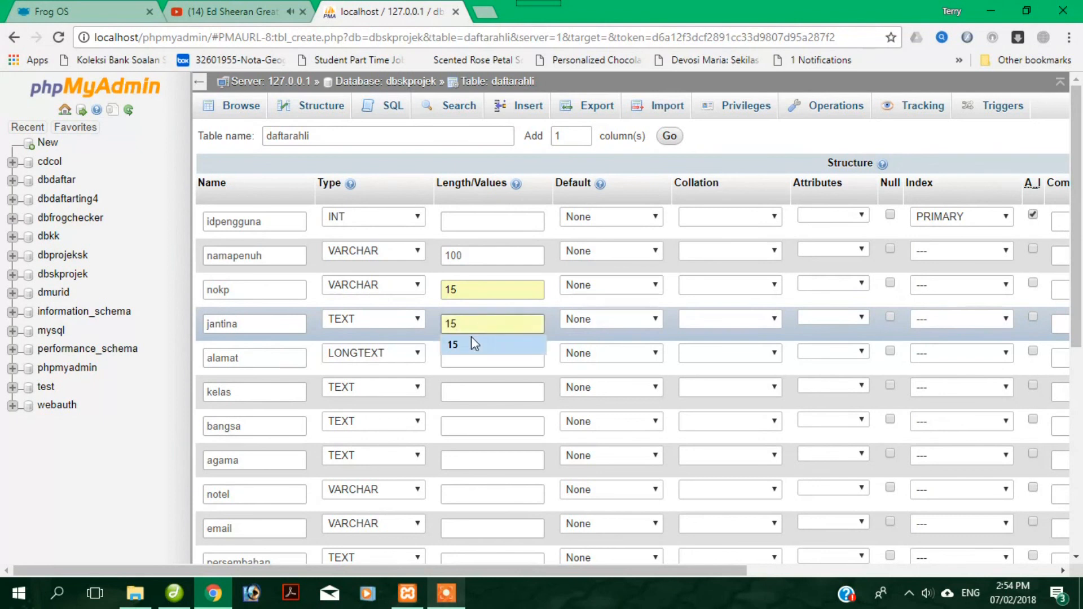
click(472, 336)
Set the length of the kelas column to 30, of bangsa to 50 and of agama to 20
click(469, 355)
click(466, 392)
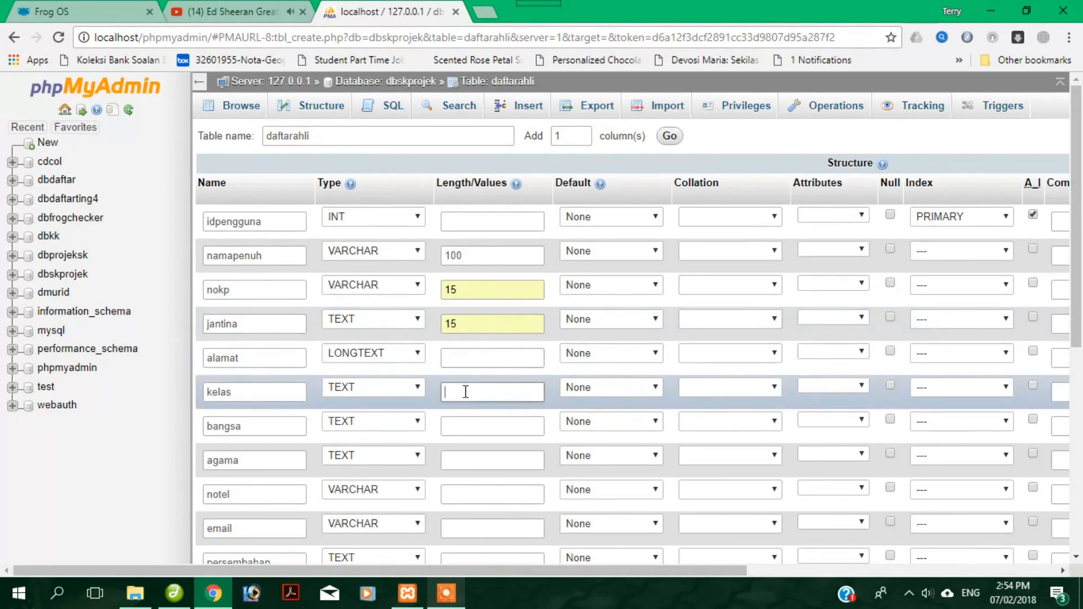
text(30)
click(463, 426)
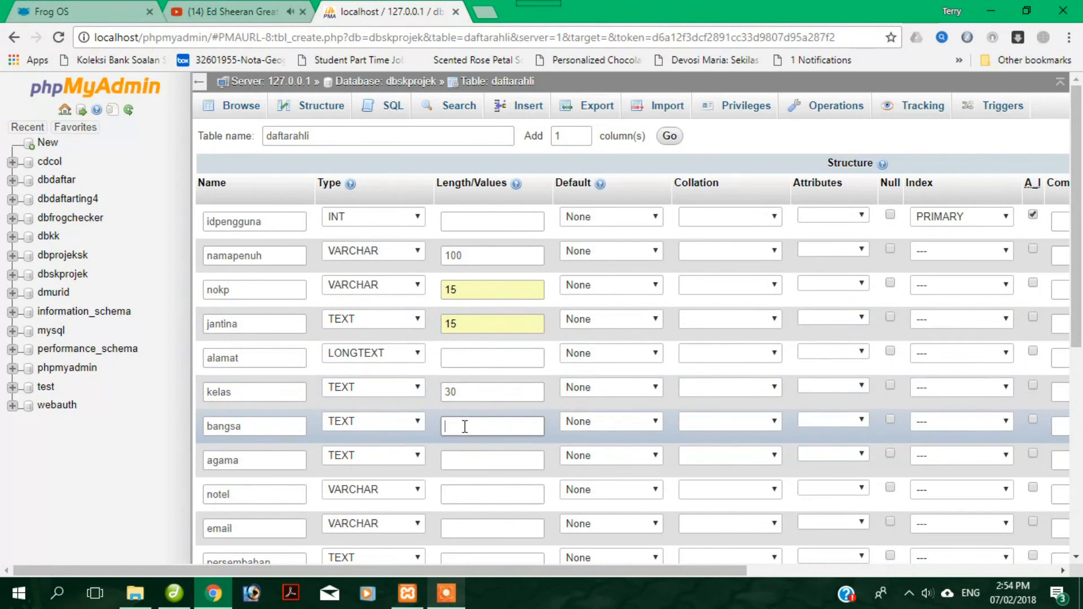
text(50)
click(471, 458)
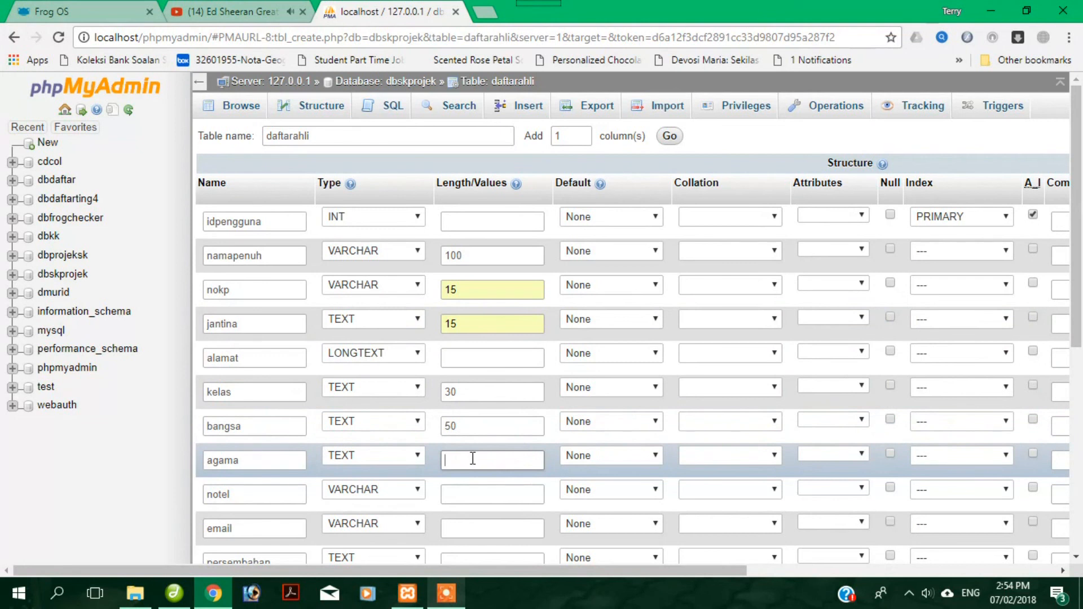
text(20)
Set the length of the notel column to 20 and of the email column to 50
click(474, 496)
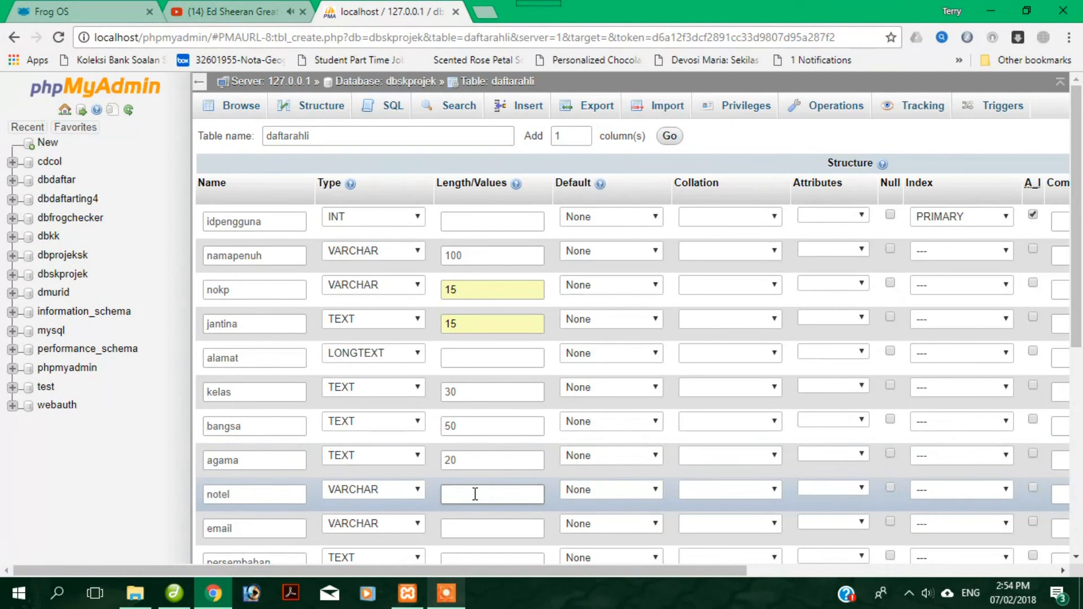
text(20)
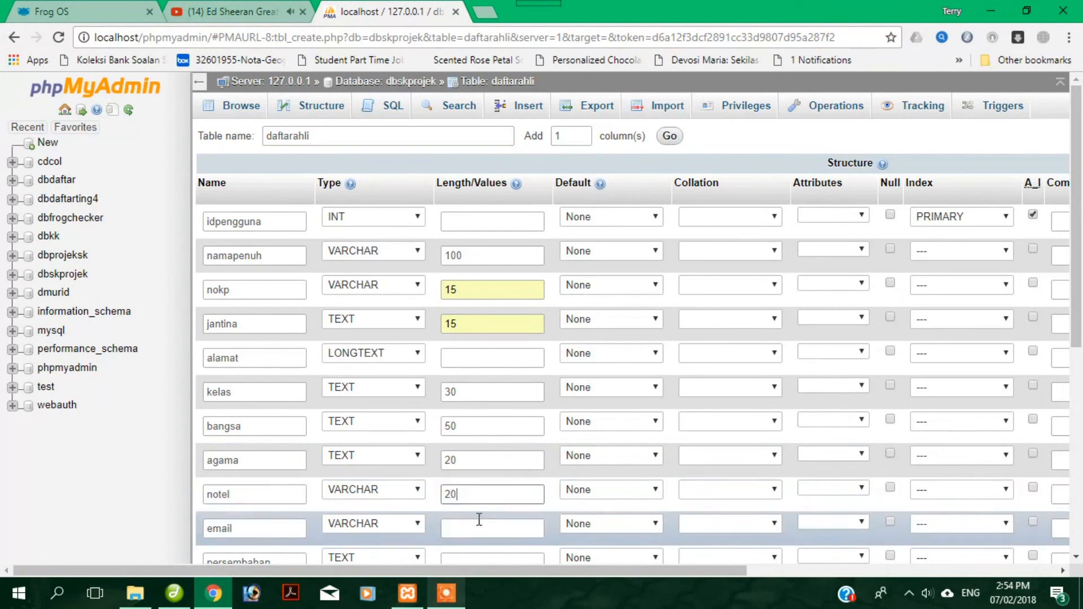
click(479, 527)
text(50)
Set the length of the persembahan, menari, mewakili and peringkat columns to 5 and of the gambar column to 50
scroll(485, 524, down, 3)
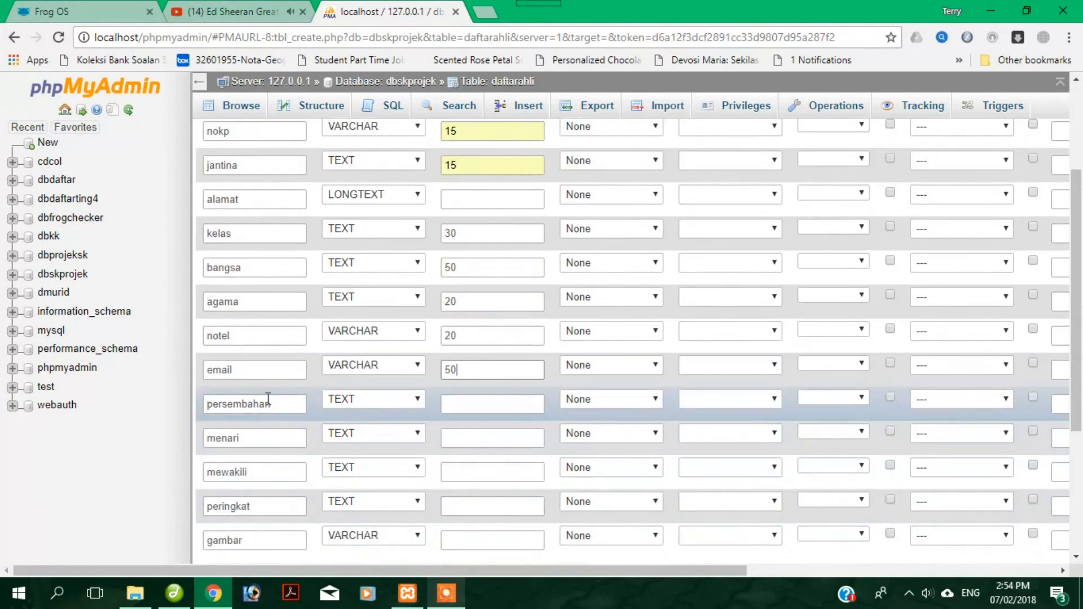
click(490, 411)
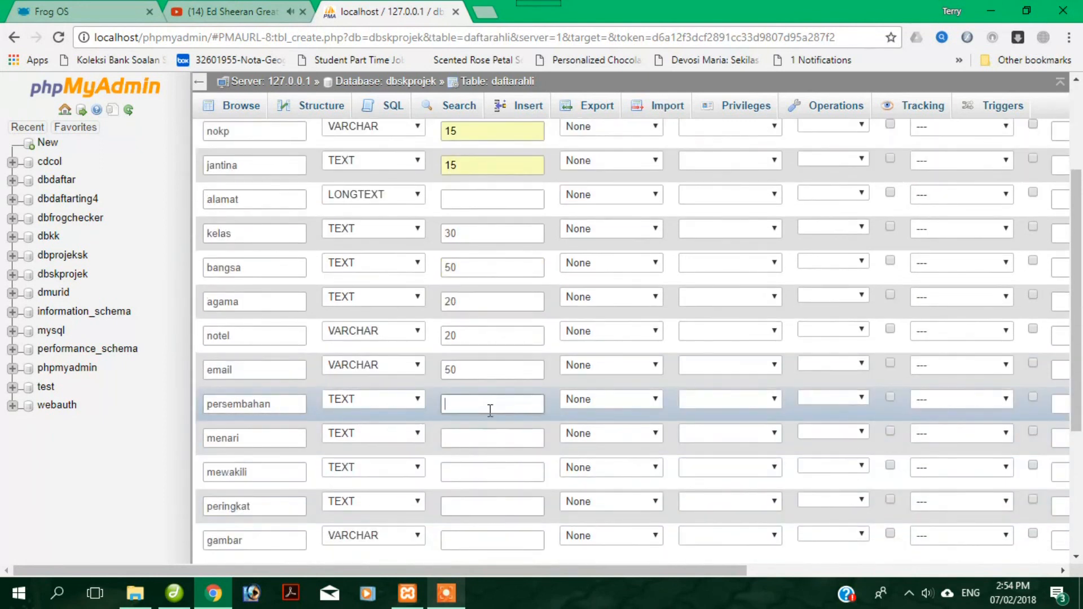
text(5)
click(484, 440)
text(5)
click(479, 481)
text(5)
click(478, 504)
text(5)
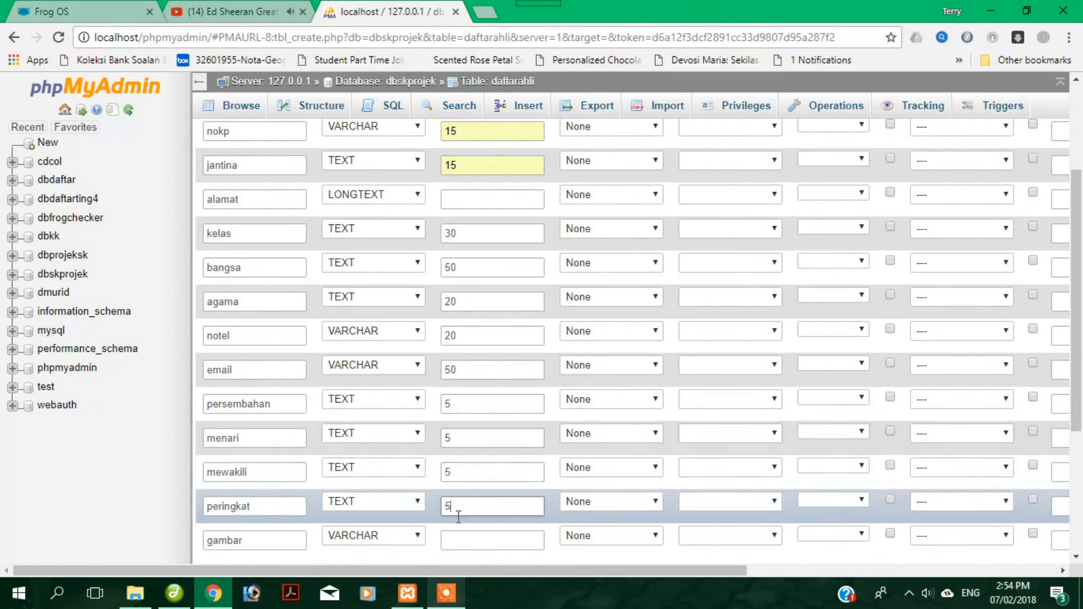
click(471, 541)
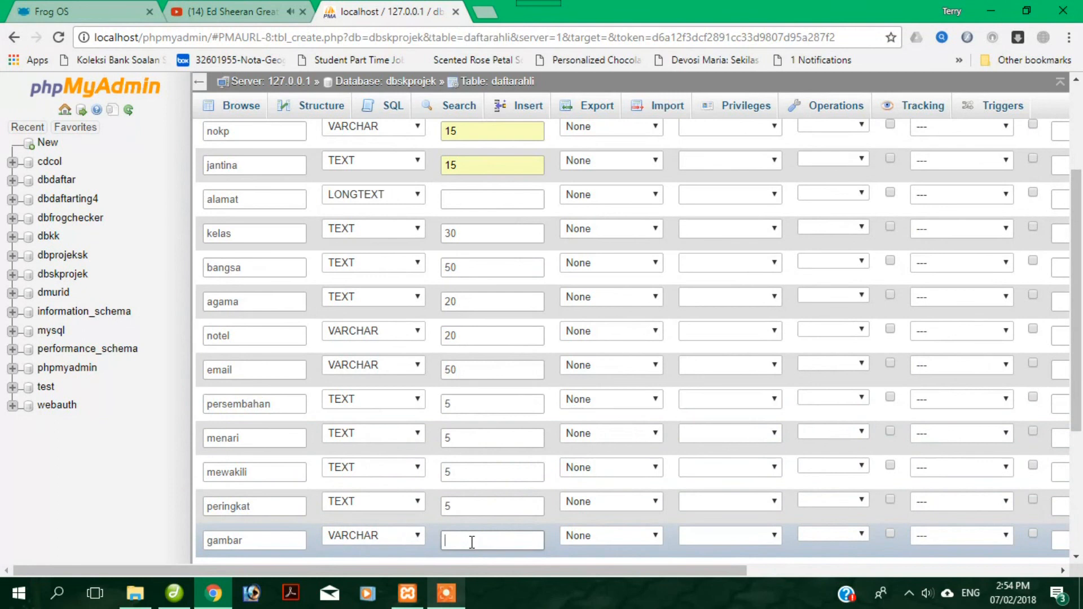
text(50)
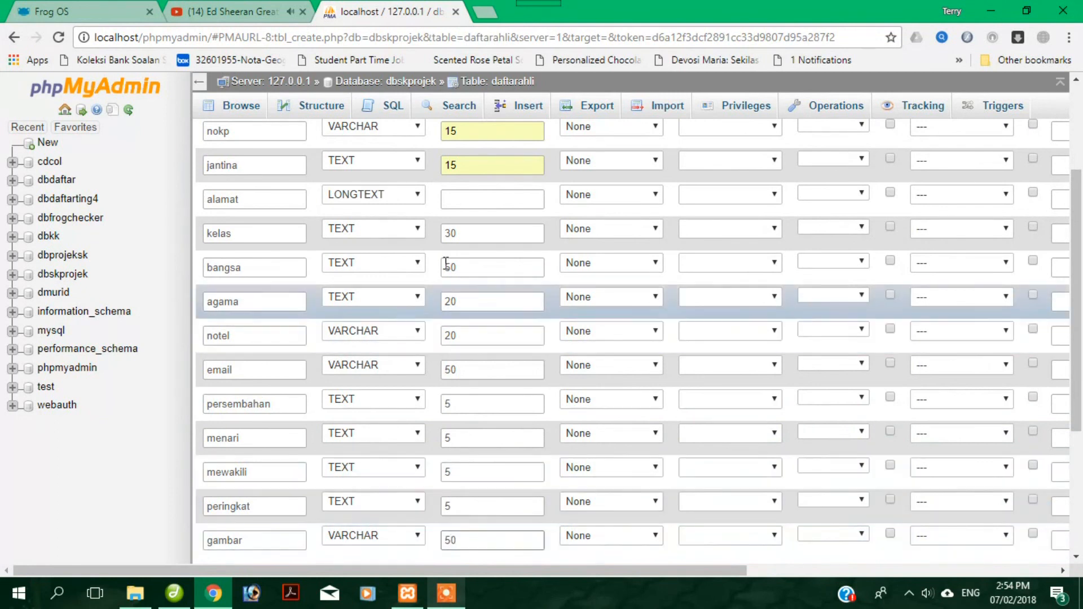
Review the column definitions, save the daftarahli table and open its structure
scroll(389, 217, up, 2)
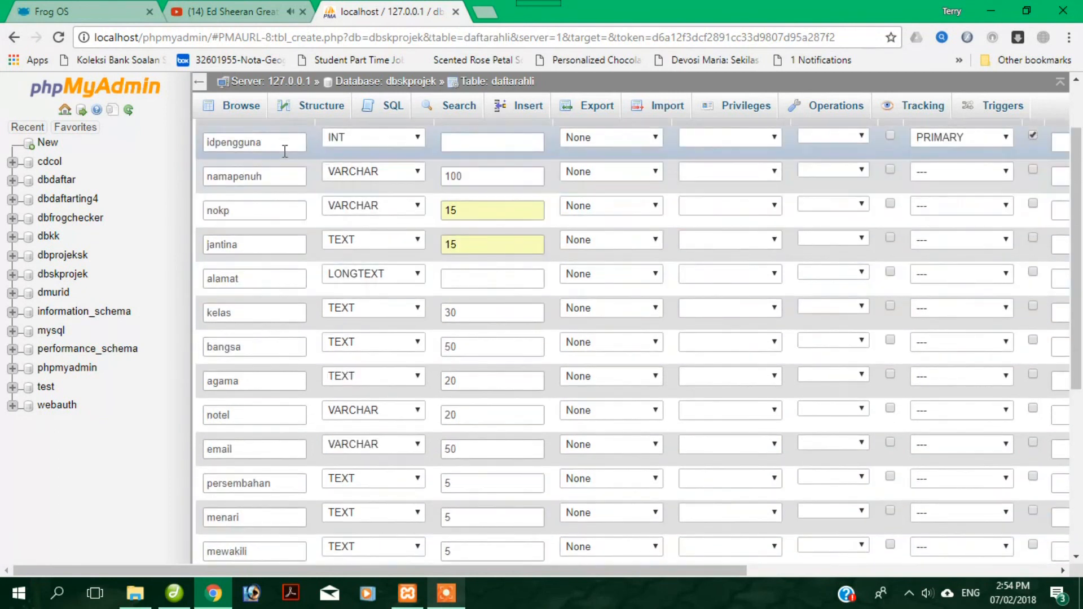
scroll(425, 168, up, 1)
scroll(424, 167, up, 2)
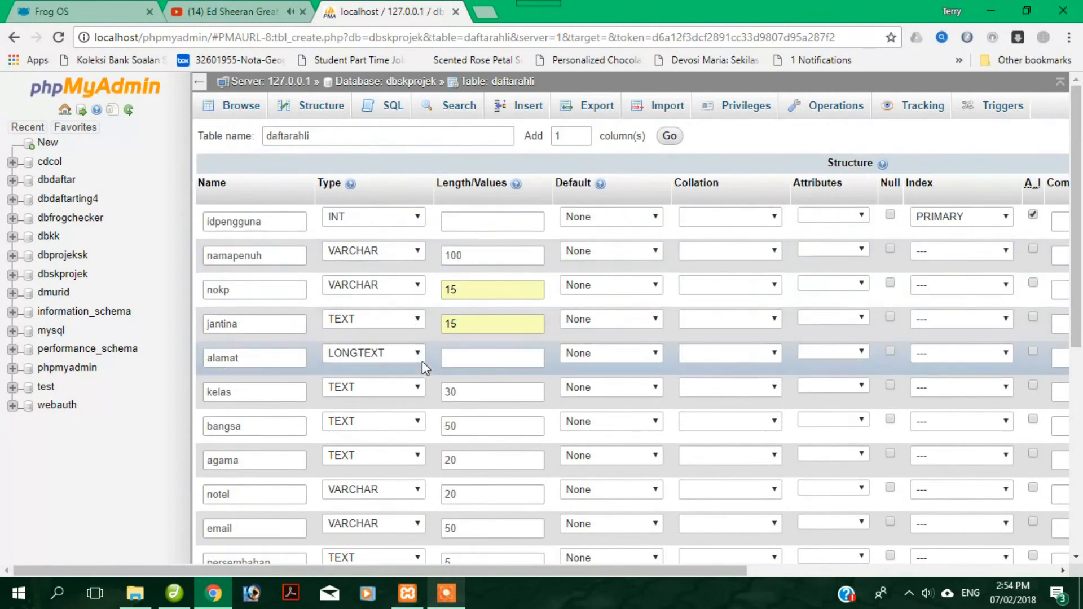
scroll(424, 379, down, 2)
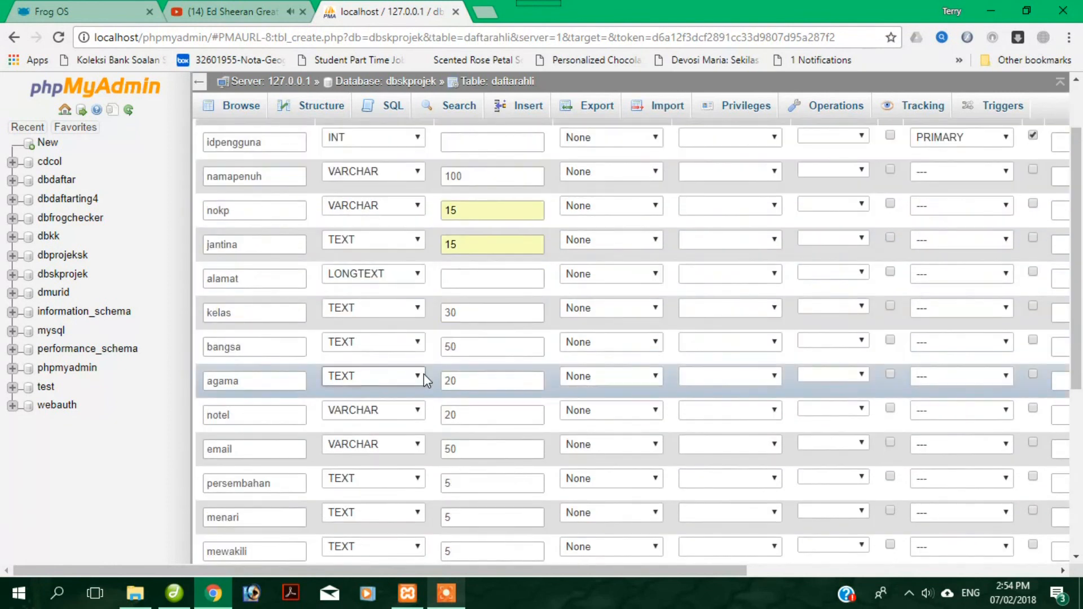
scroll(424, 373, down, 6)
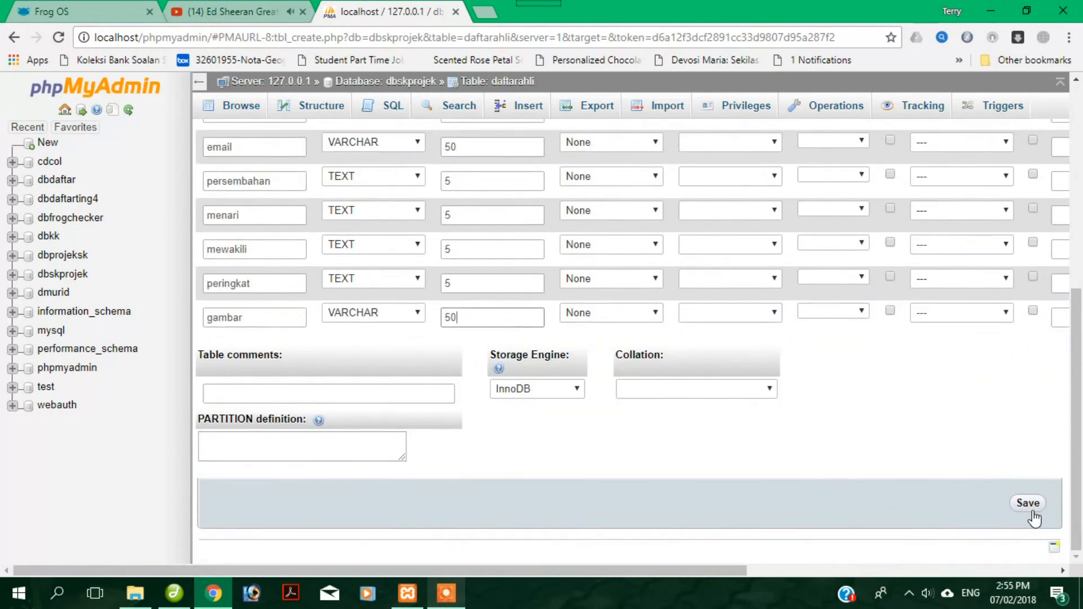
click(1030, 506)
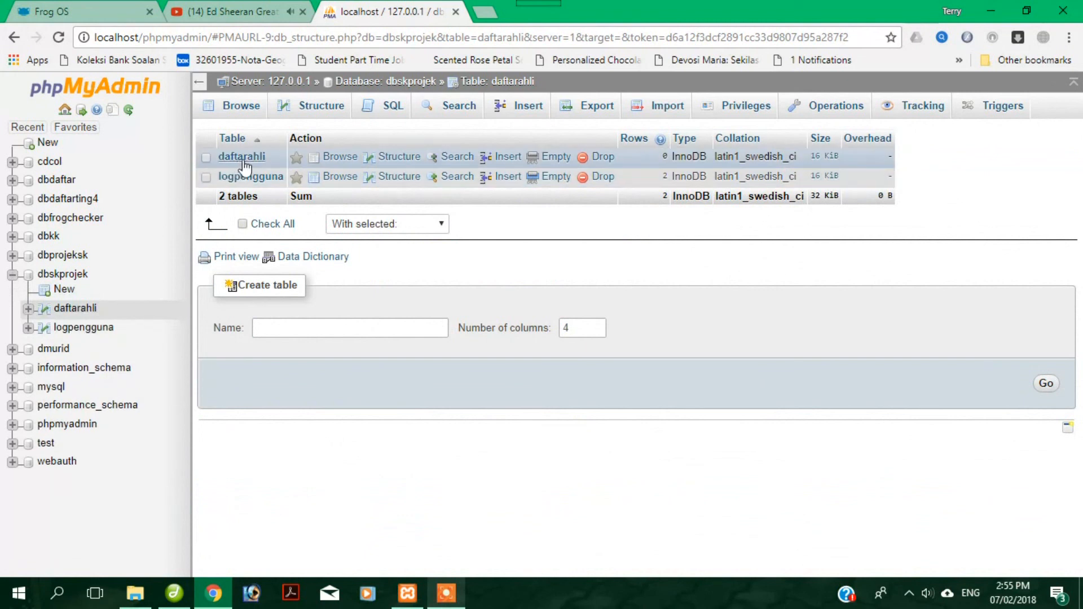
click(241, 159)
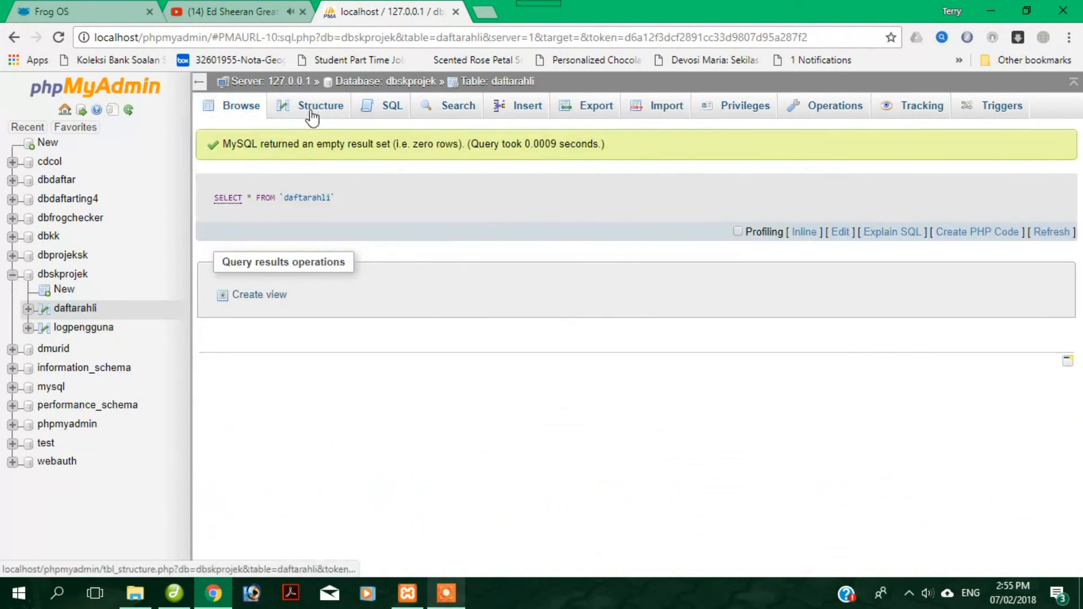
click(307, 110)
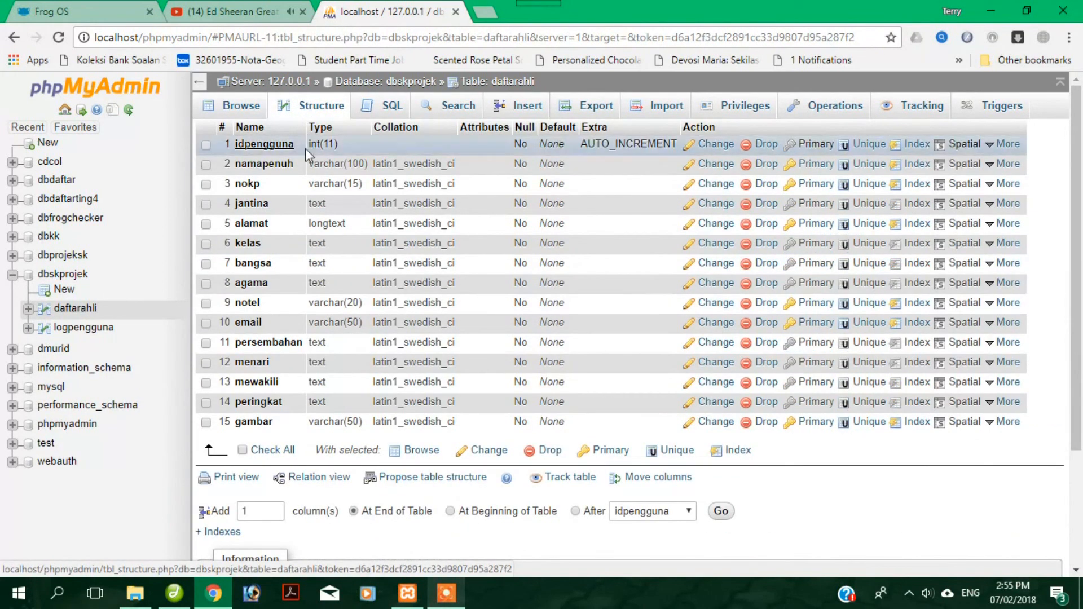